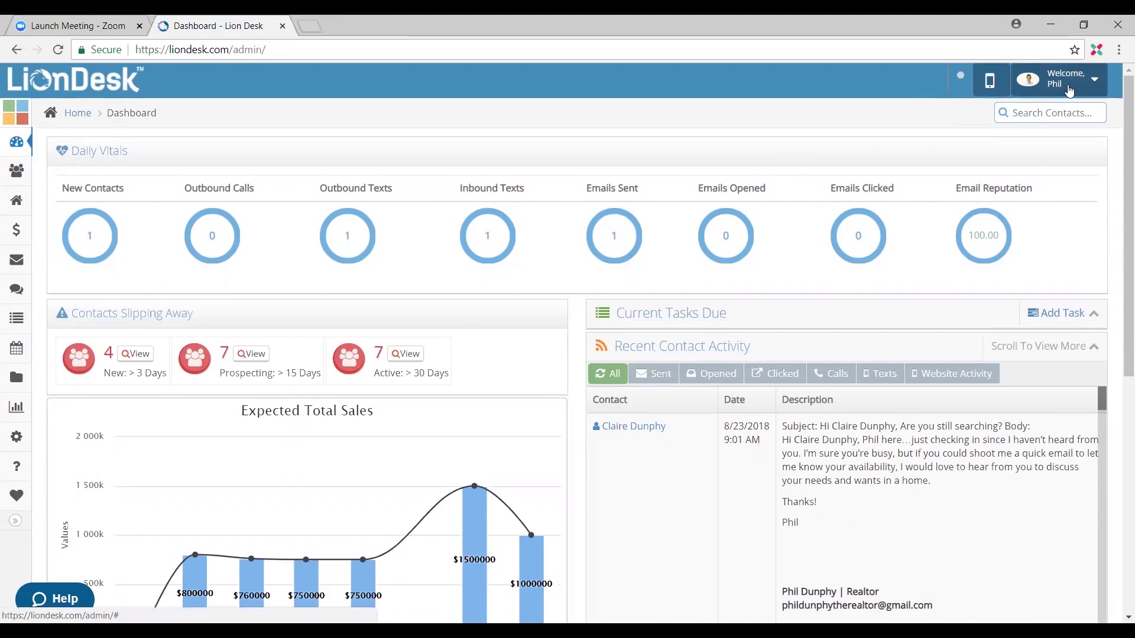
# Step: Open your profile from the account menu and scroll down to the subscription usage limits
pyautogui.click(1086, 90)
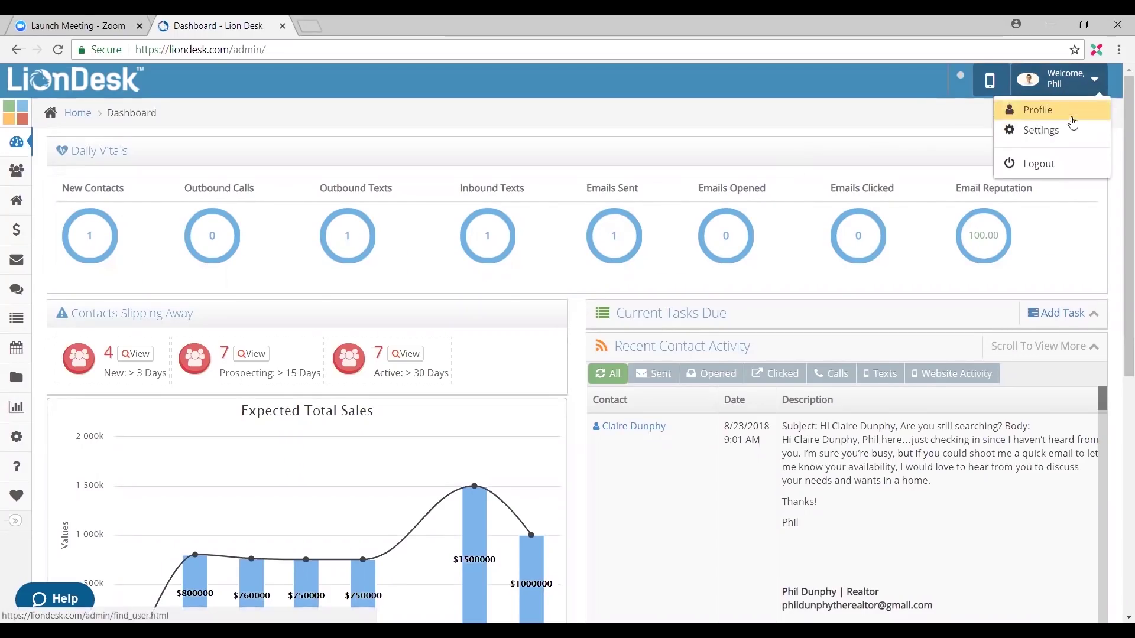
pyautogui.click(1063, 116)
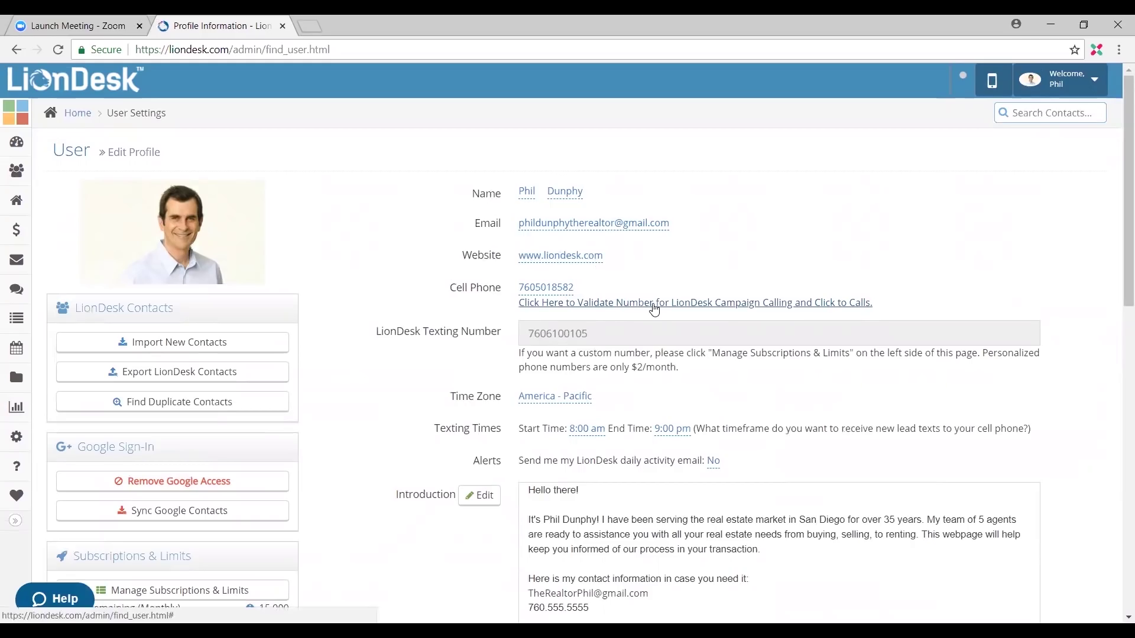
pyautogui.scroll(-1, 654, 309)
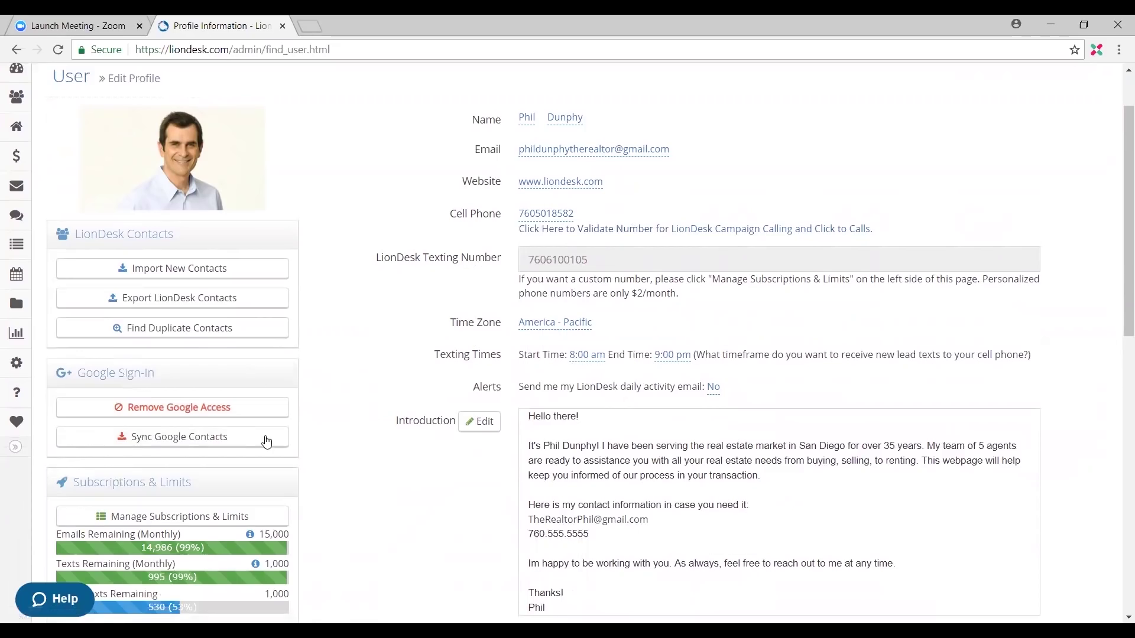
# Step: Open Google Contacts Sync and keep One Time Sync with the One-Way import method
pyautogui.click(225, 442)
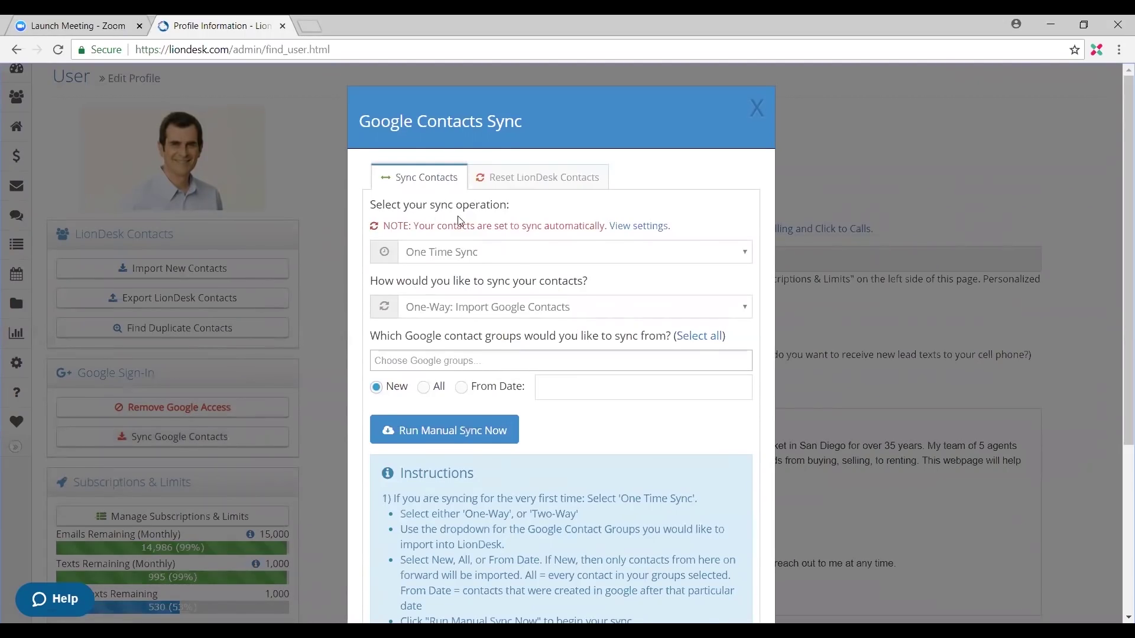
pyautogui.click(469, 254)
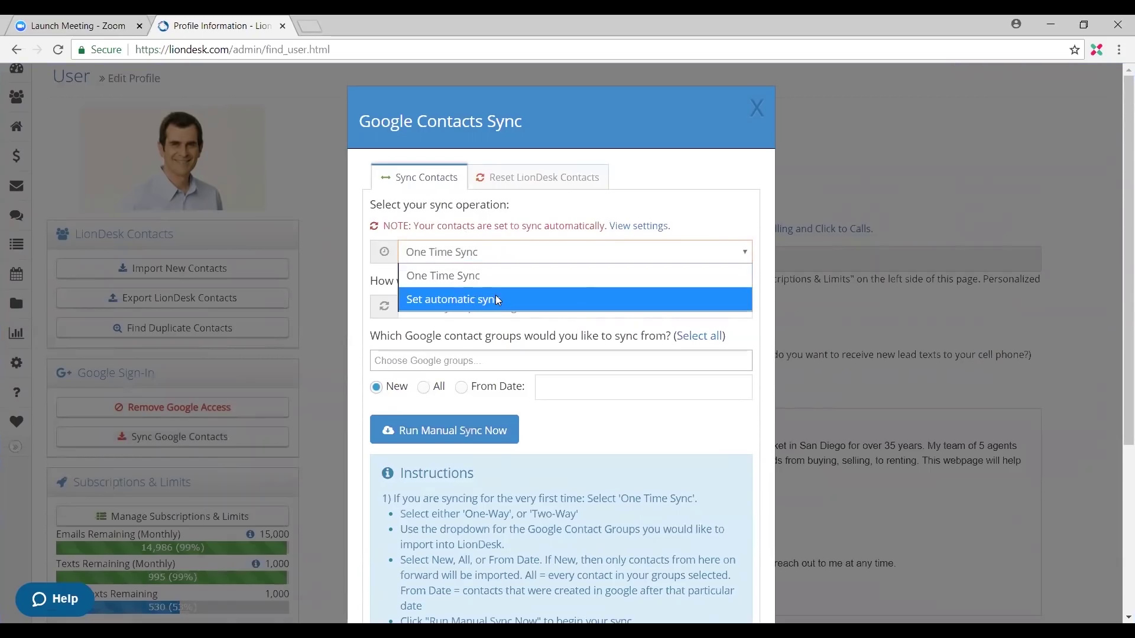
pyautogui.click(543, 228)
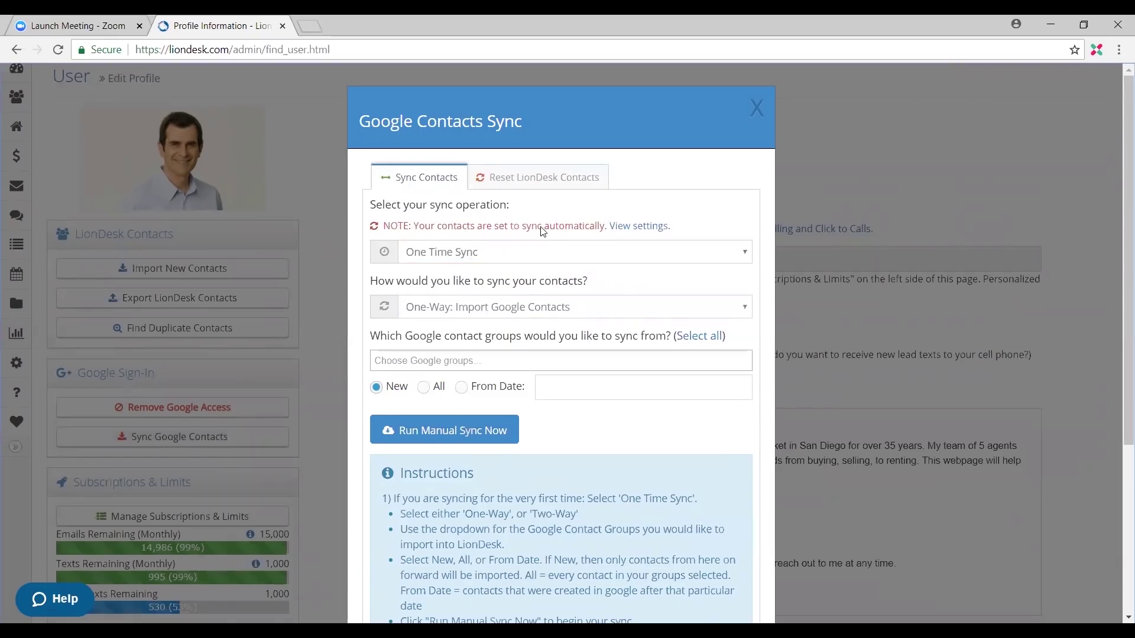
pyautogui.click(493, 257)
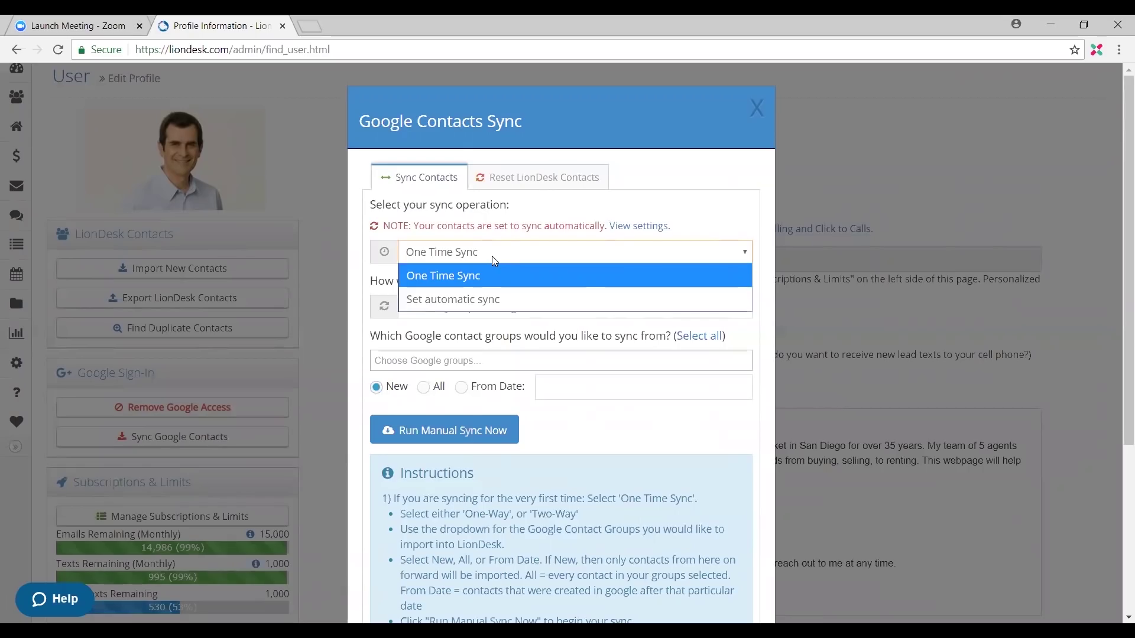
pyautogui.click(502, 276)
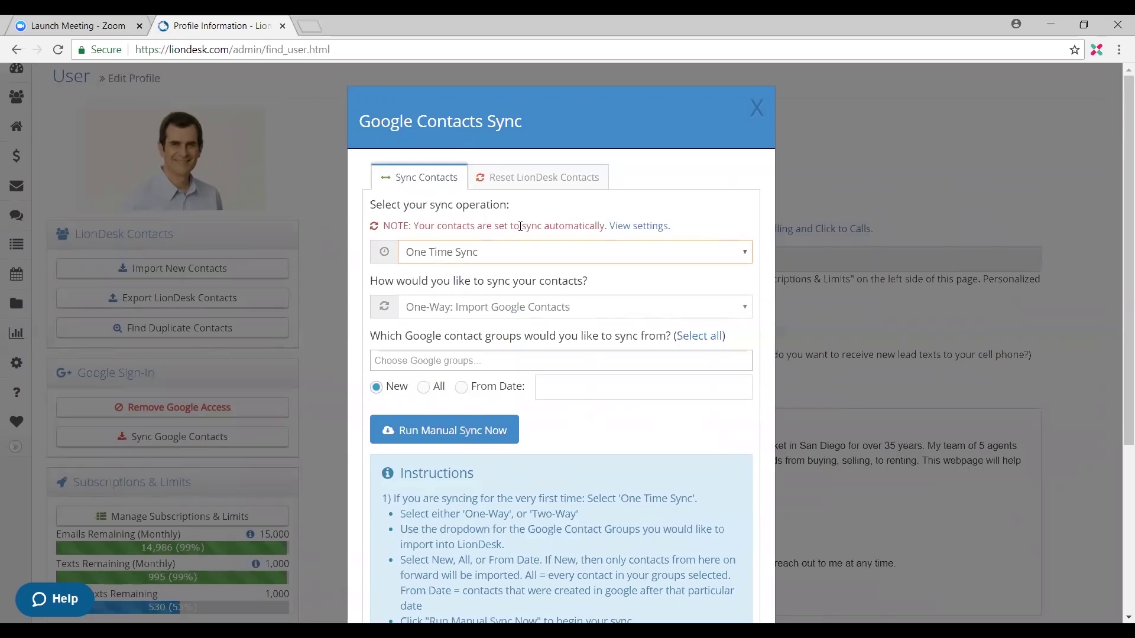
pyautogui.click(513, 312)
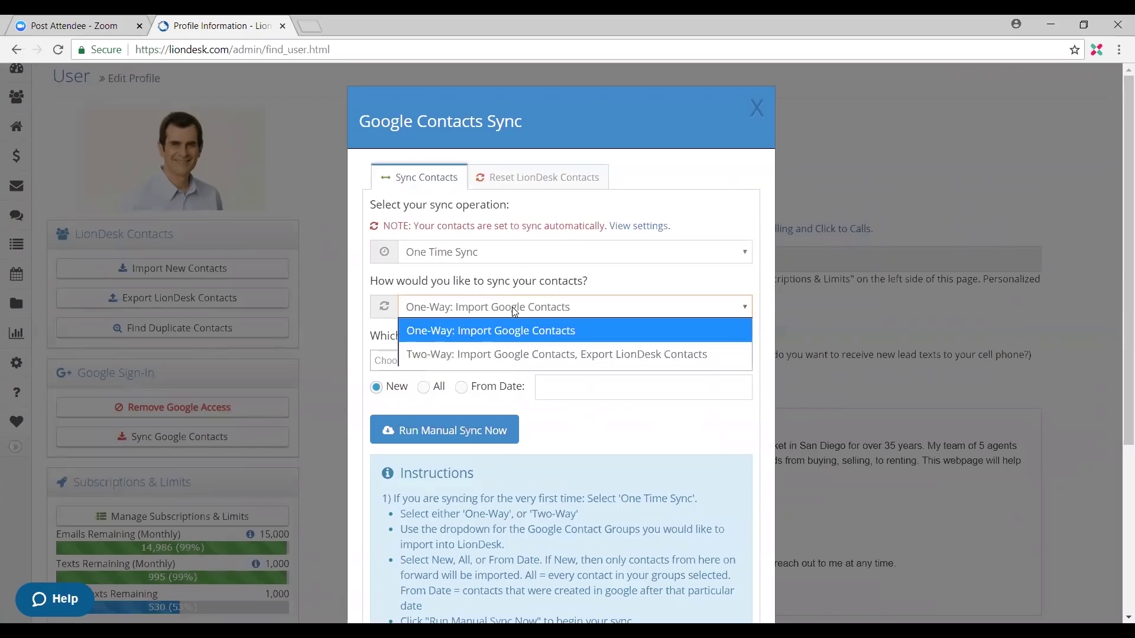
pyautogui.click(631, 287)
# Step: Highlight the sync Instructions text, then close the Google Contacts Sync window
pyautogui.scroll(-1, 552, 420)
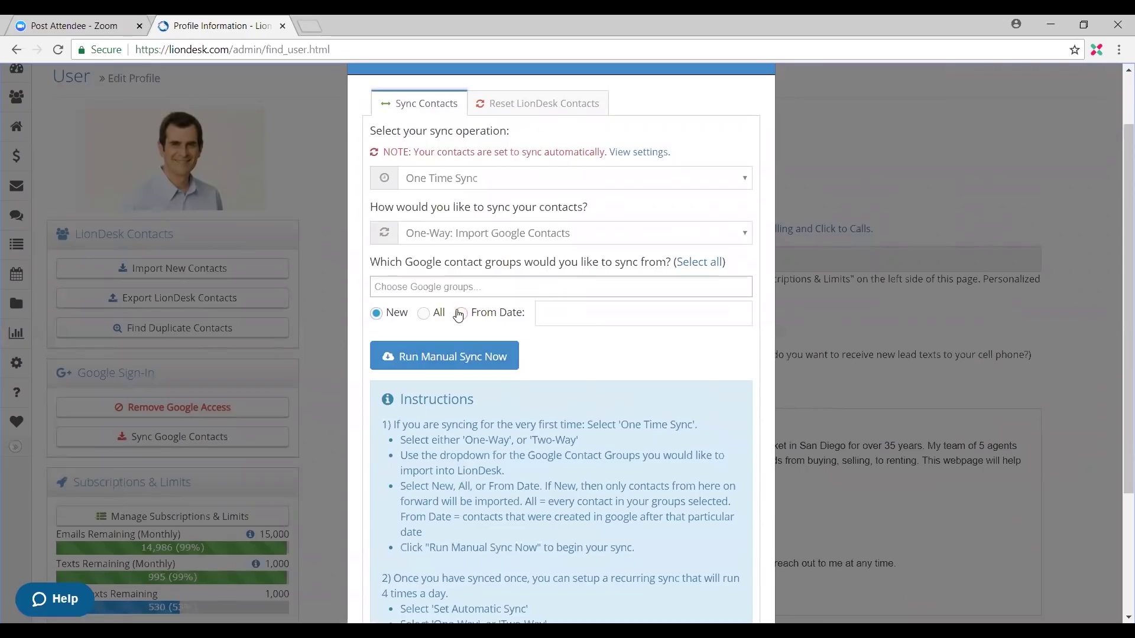
pyautogui.scroll(-1, 506, 342)
pyautogui.scroll(-1, 463, 352)
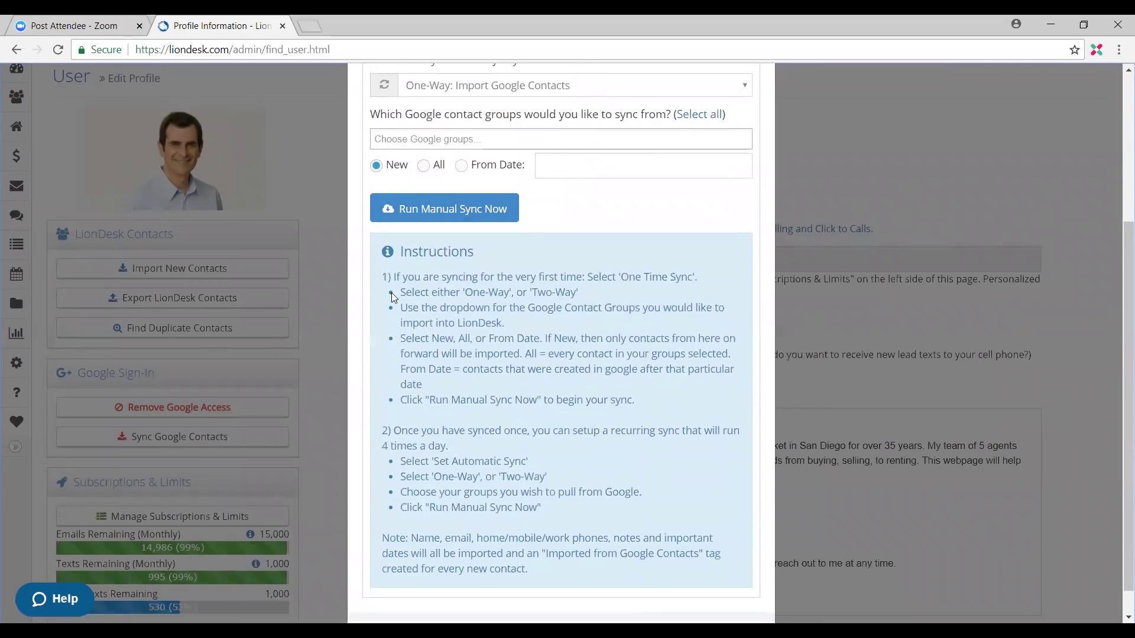
pyautogui.moveTo(382, 251); pyautogui.dragTo(618, 573)
pyautogui.scroll(2, 538, 467)
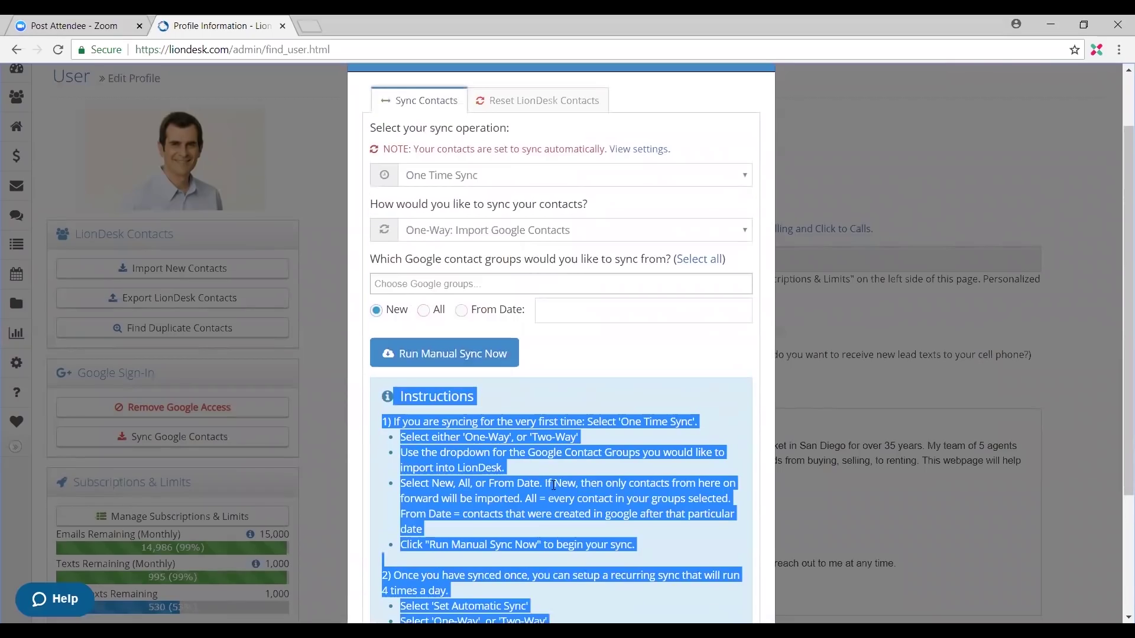
pyautogui.scroll(1, 550, 443)
pyautogui.scroll(-1, 576, 455)
pyautogui.scroll(1, 698, 166)
pyautogui.click(752, 123)
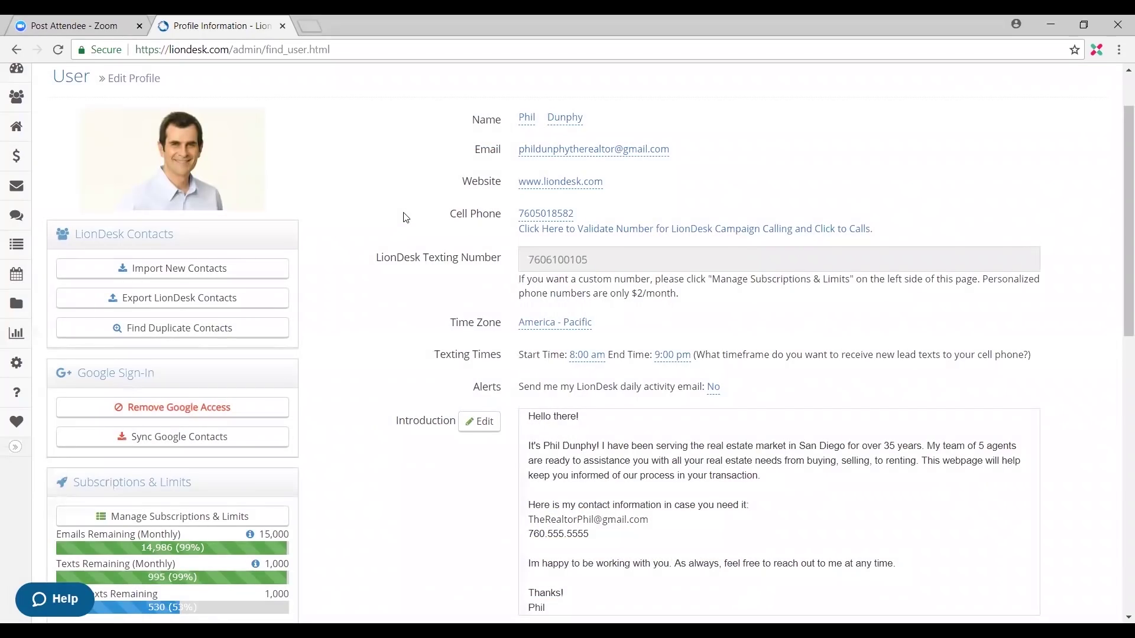
# Step: Go to the Marketing page listing template folders and all templates
pyautogui.scroll(1, 338, 284)
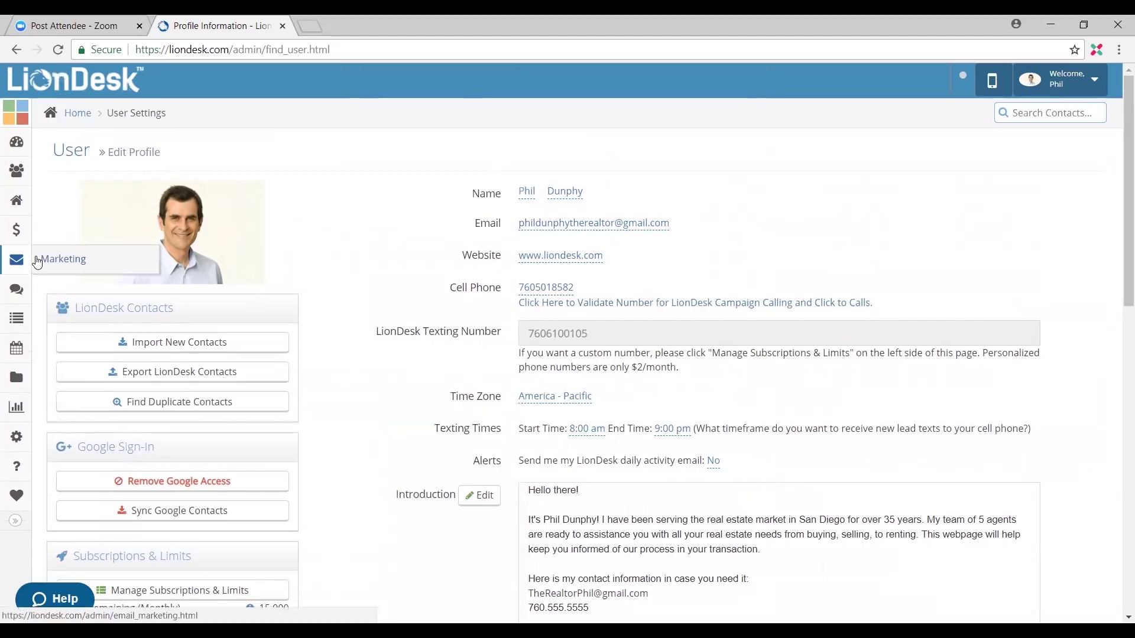
pyautogui.click(42, 260)
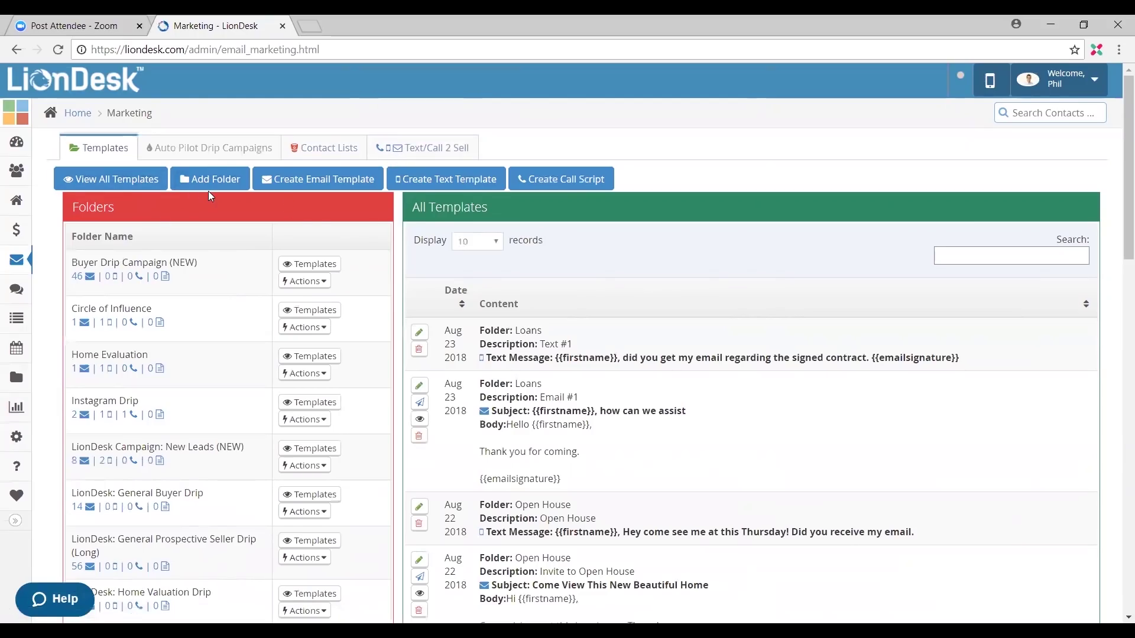
# Step: Create a template folder 'Open House File' described as 'Date and property address'
pyautogui.click(224, 183)
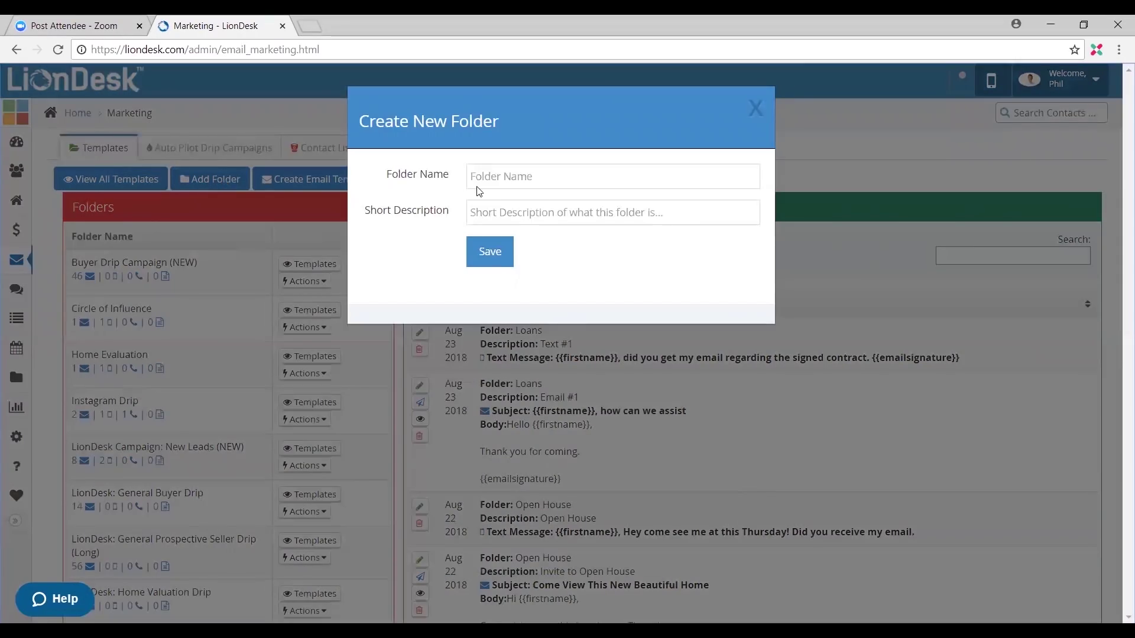
pyautogui.click(548, 186)
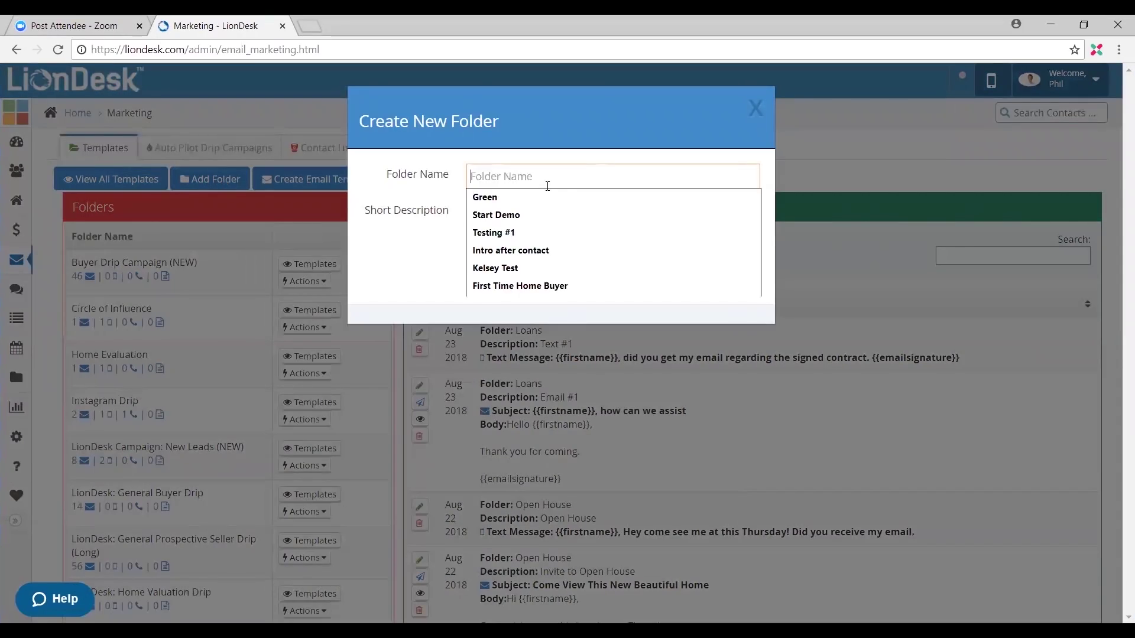
pyautogui.write('Open')
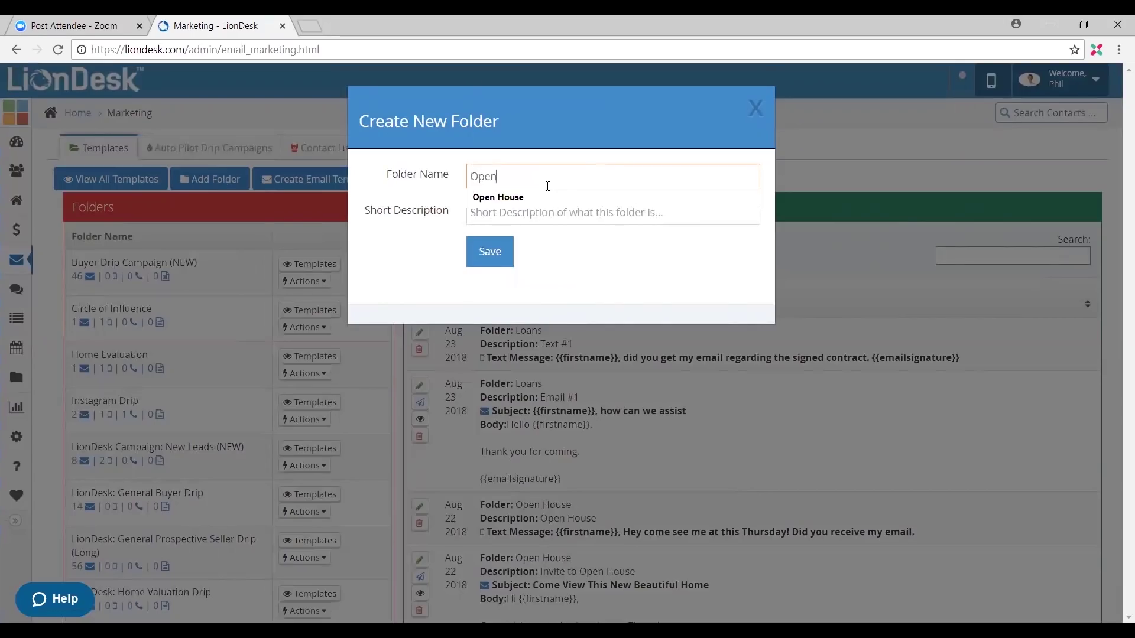
pyautogui.write(' House')
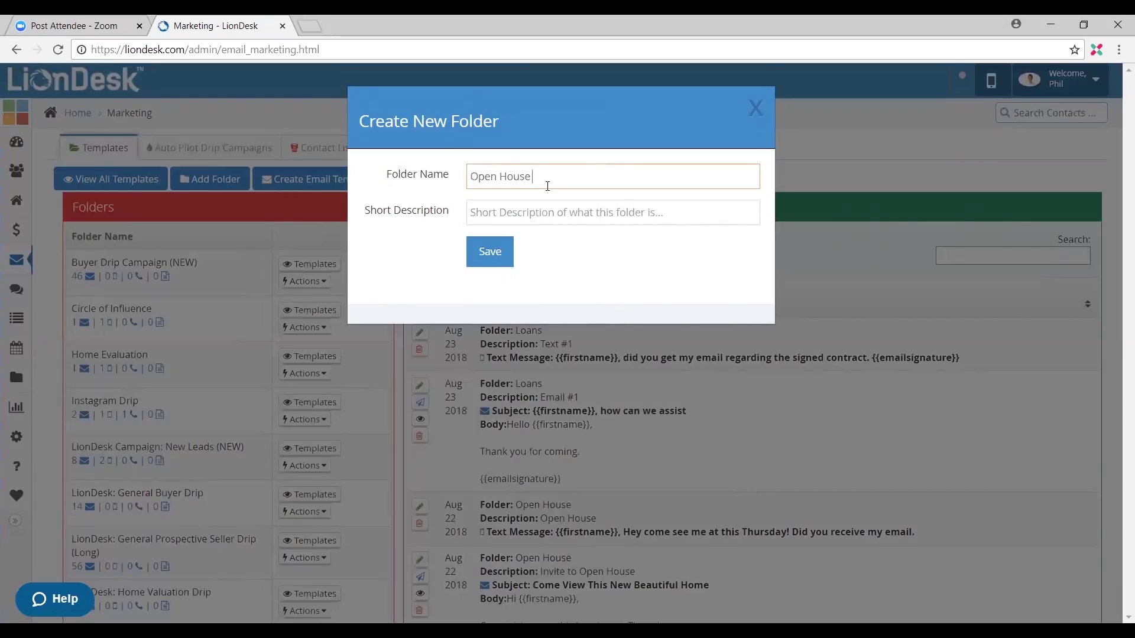
pyautogui.write(' Fi')
pyautogui.write('li')
pyautogui.write('e')
pyautogui.click(577, 211)
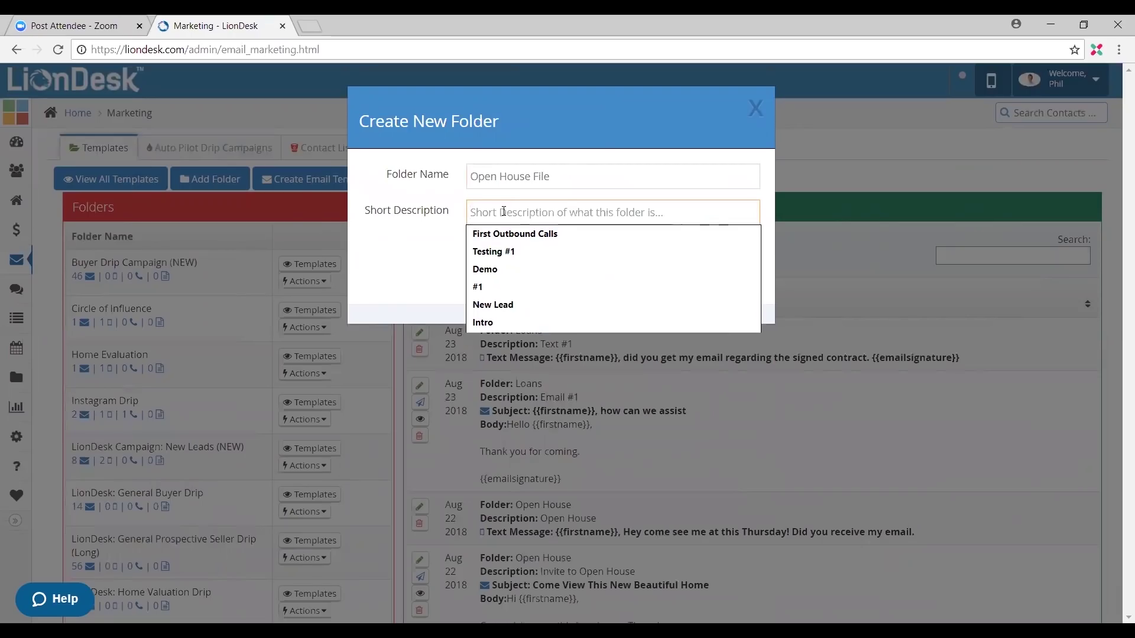
pyautogui.write('Date')
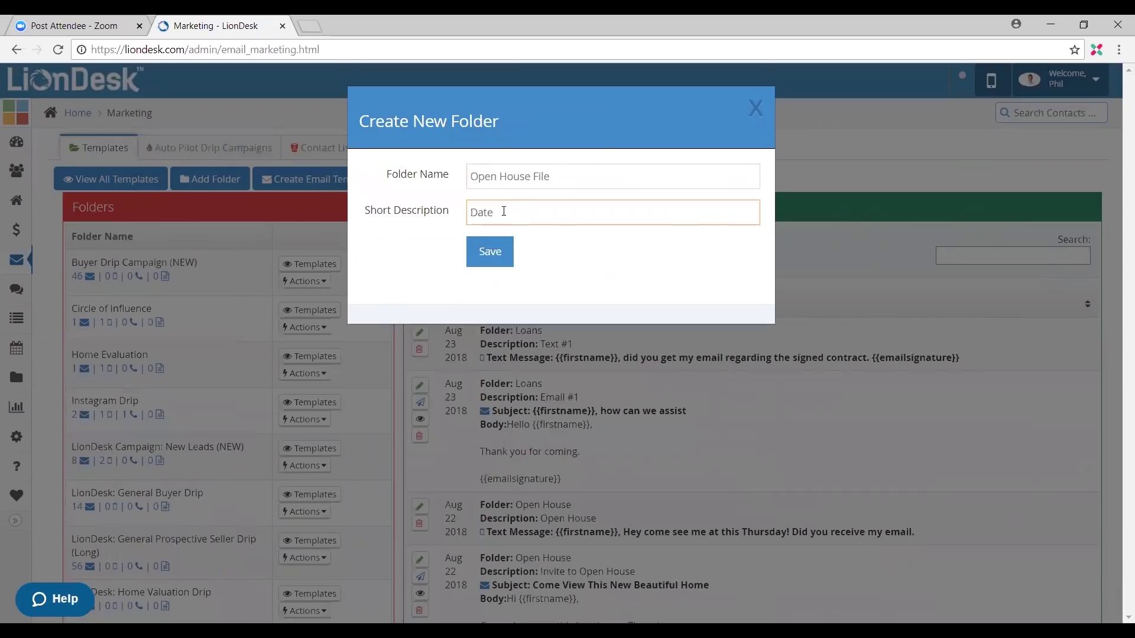
pyautogui.write(' and properter')
pyautogui.press('BackSpace')
pyautogui.press('BackSpace')
pyautogui.write('i')
pyautogui.press('BackSpace')
pyautogui.write('y address')
pyautogui.click(487, 267)
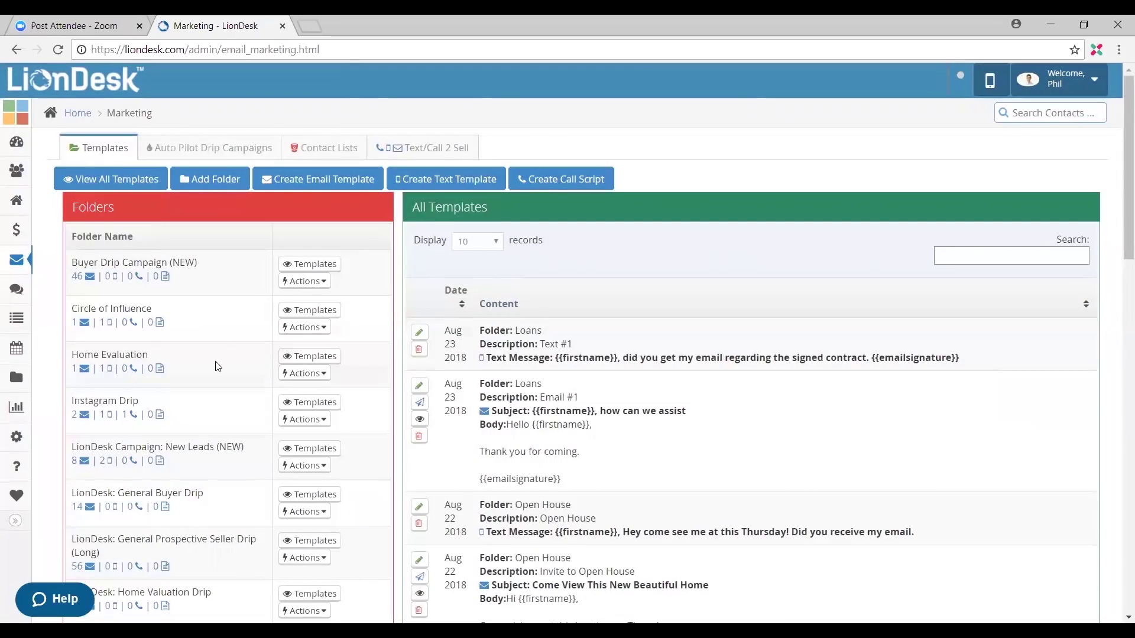
# Step: Scroll to the Open House File folder and show its empty template list
pyautogui.scroll(-1, 205, 321)
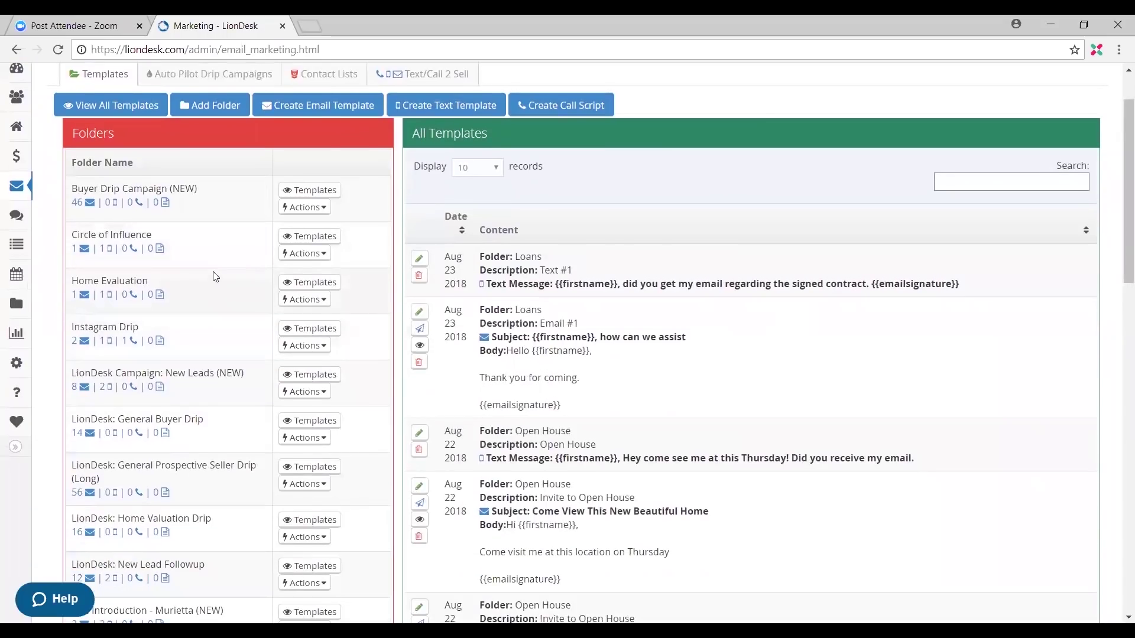
pyautogui.scroll(-1, 203, 294)
pyautogui.scroll(-5, 176, 346)
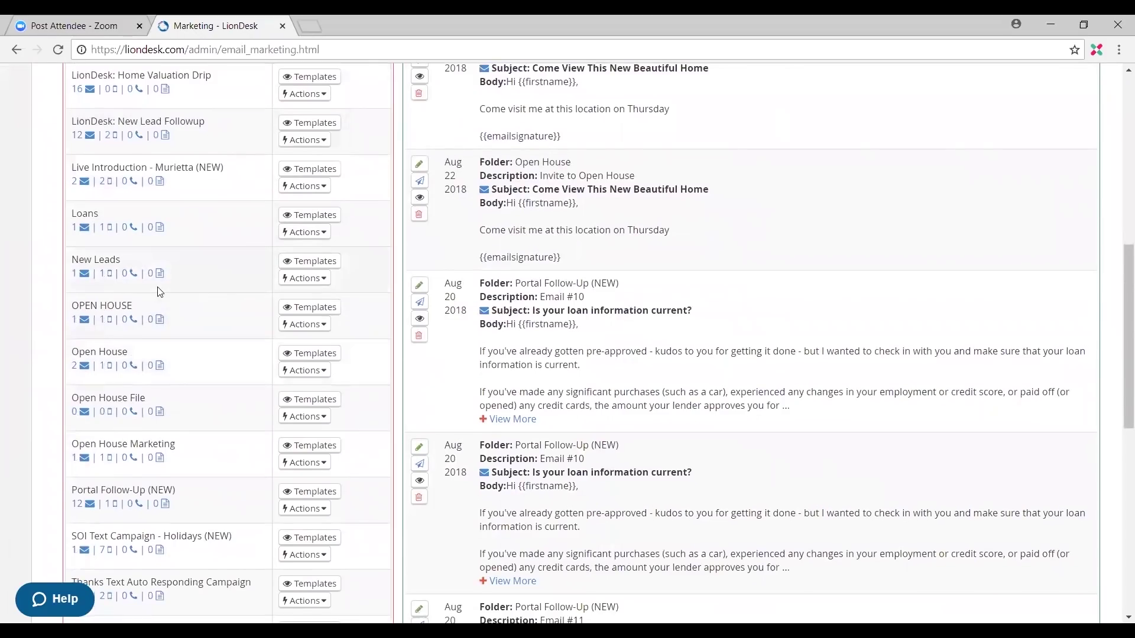
pyautogui.scroll(-1, 160, 303)
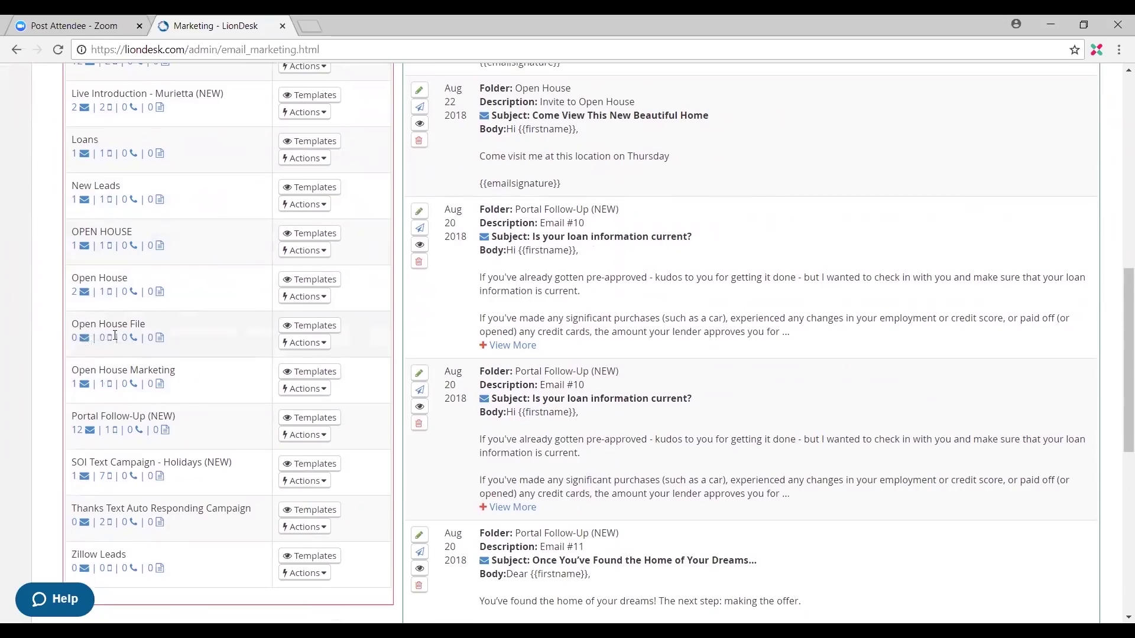
pyautogui.scroll(8, 254, 324)
pyautogui.scroll(2, 351, 293)
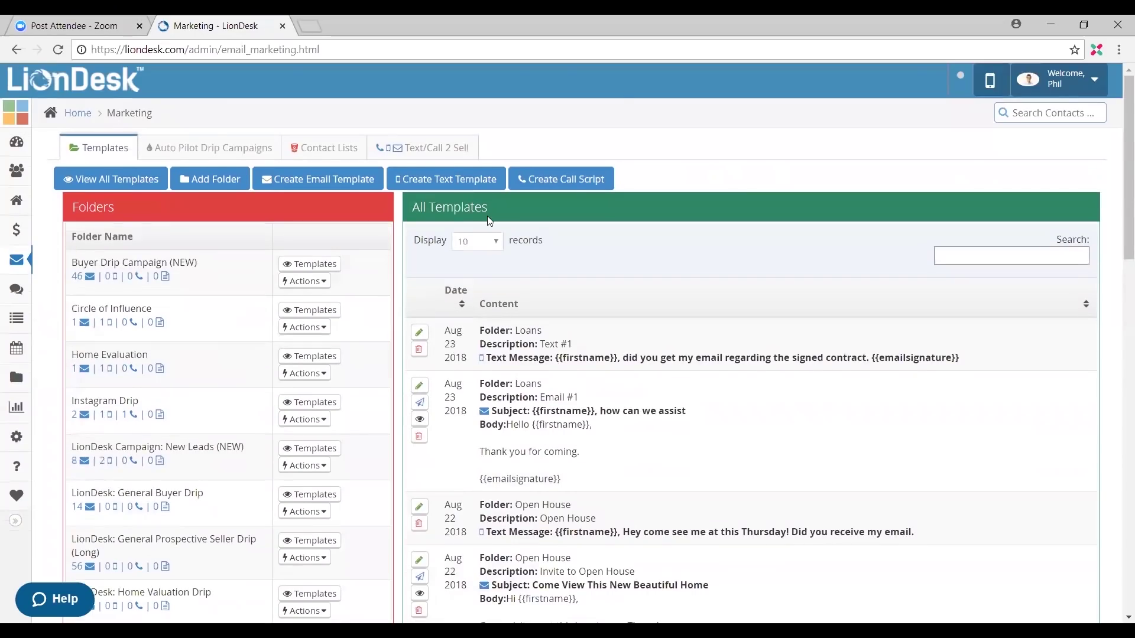
pyautogui.scroll(-4, 302, 354)
pyautogui.scroll(-5, 315, 386)
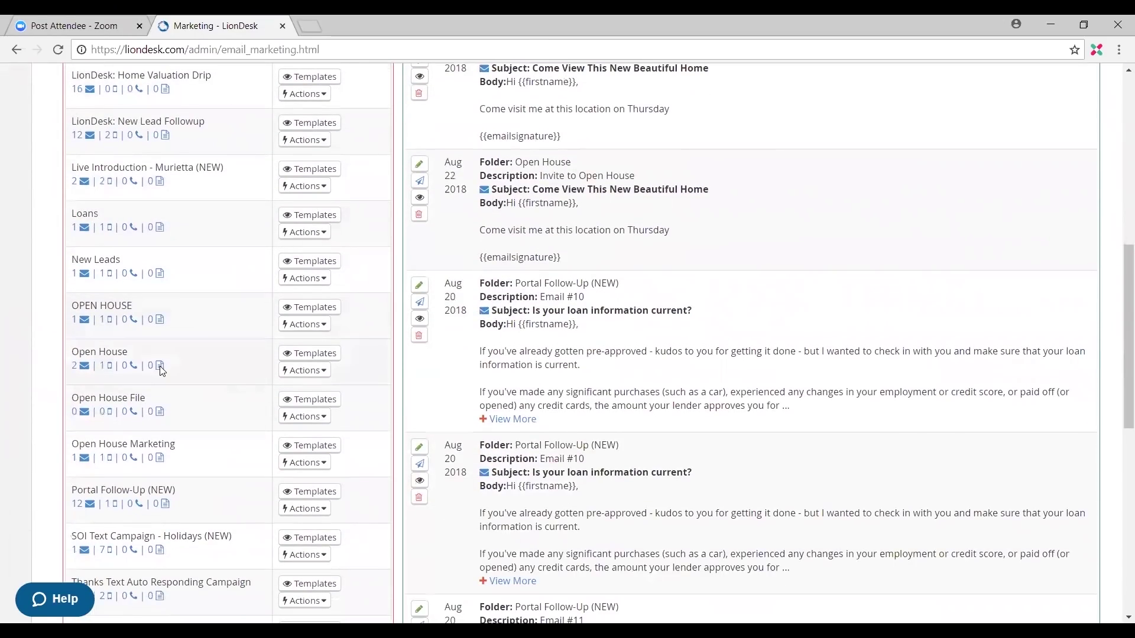
pyautogui.moveTo(160, 370)
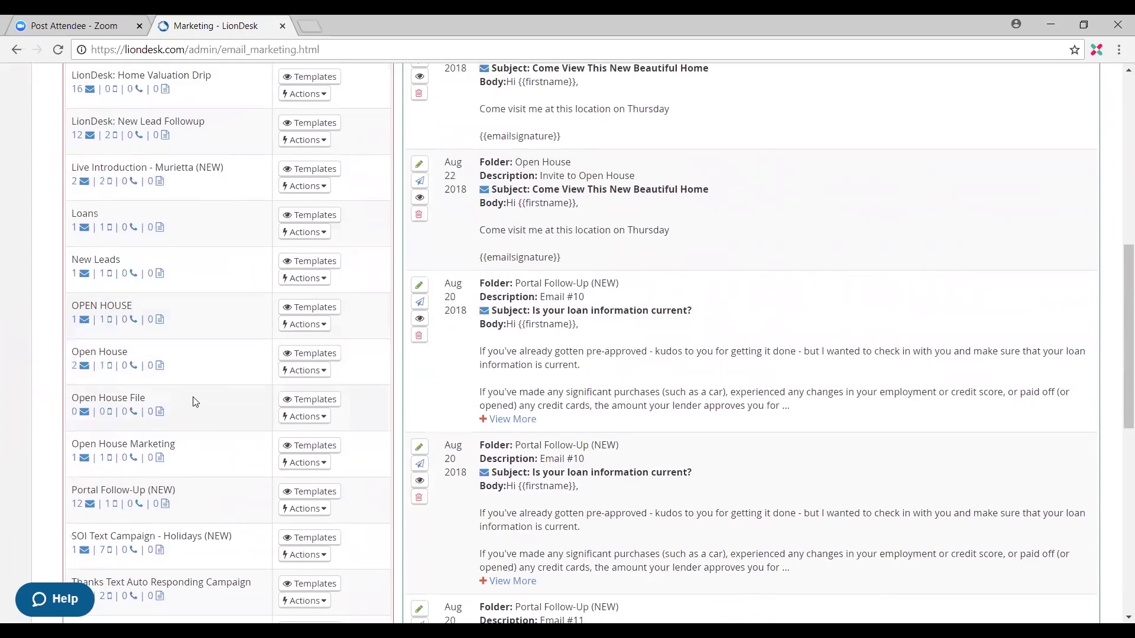
pyautogui.scroll(-1, 193, 402)
pyautogui.click(307, 326)
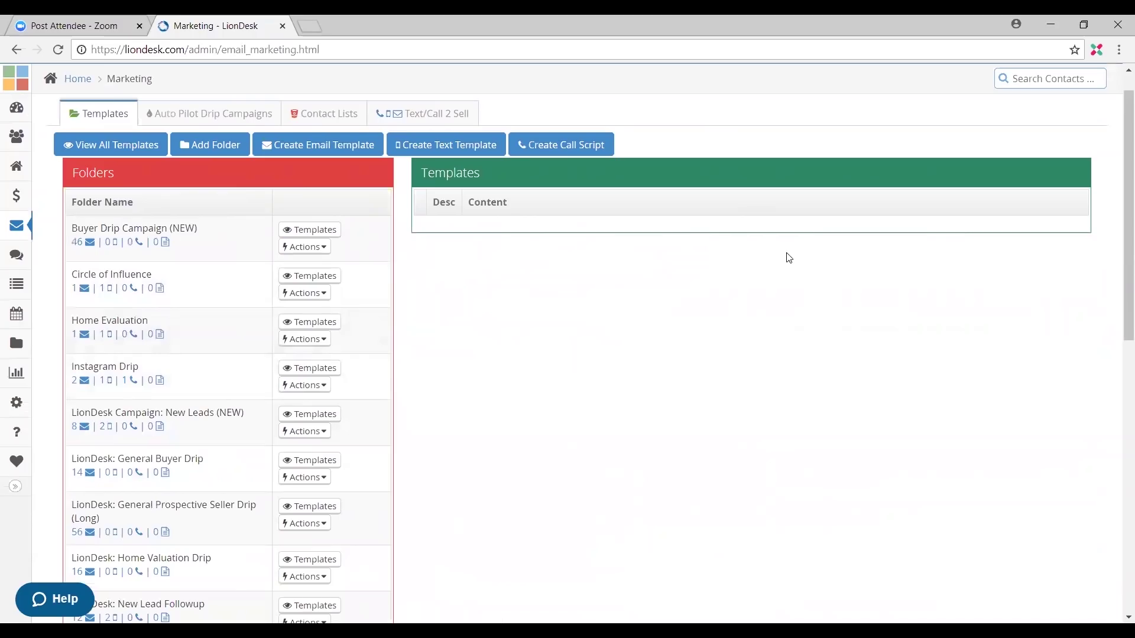
# Step: Start a new email template with the short description 'Email #1'
pyautogui.click(353, 154)
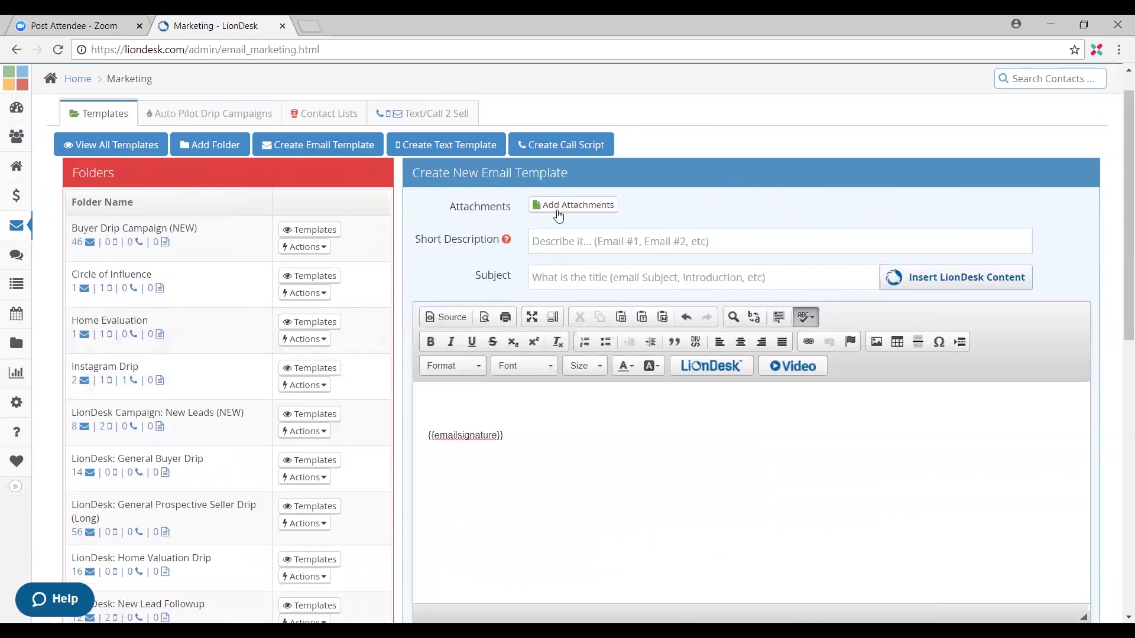
pyautogui.click(596, 247)
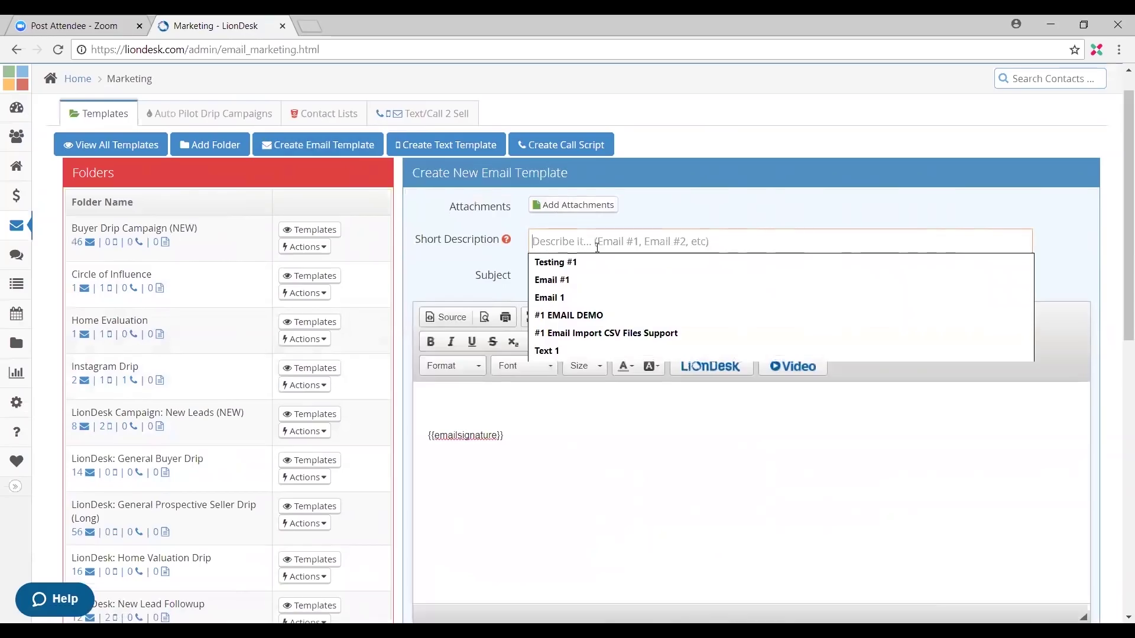
pyautogui.write('Email')
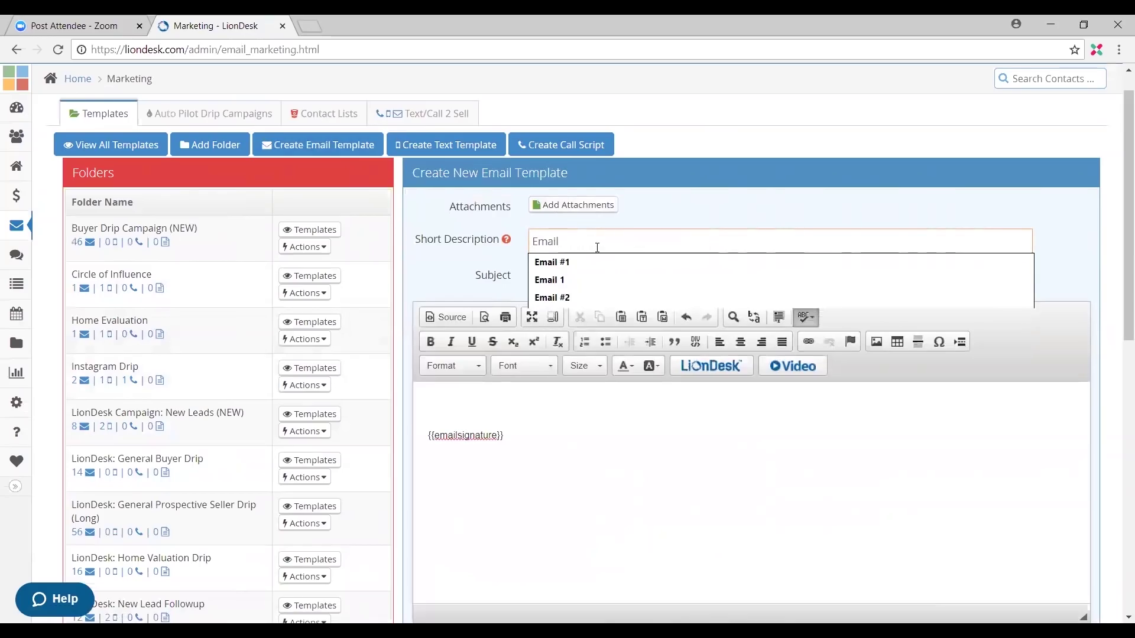
pyautogui.write(' #')
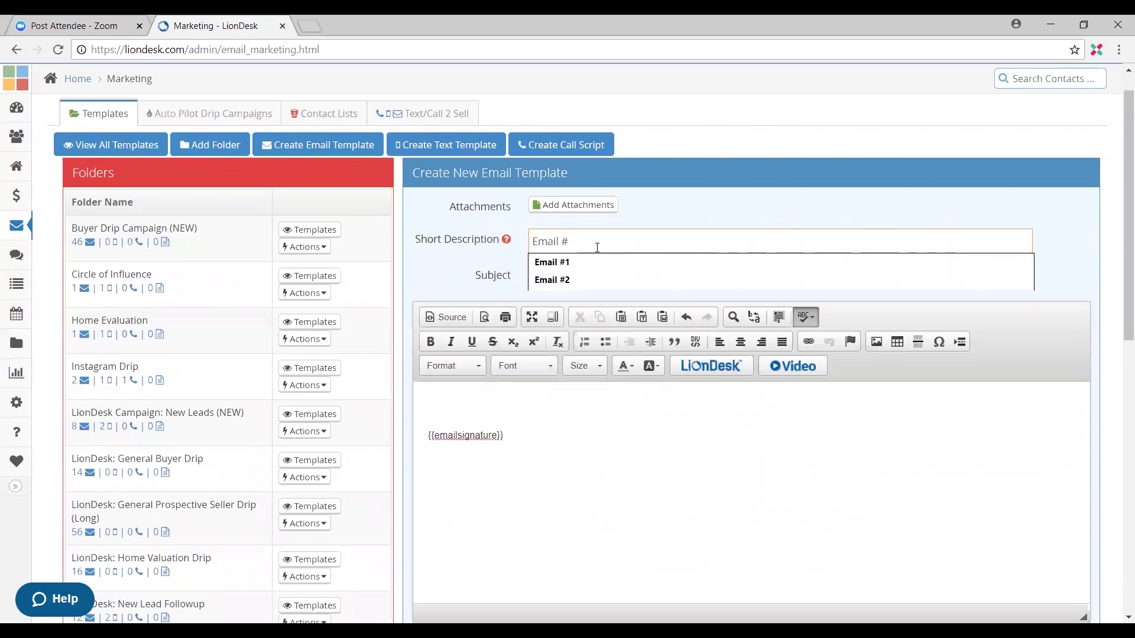
pyautogui.write('1')
pyautogui.click(657, 212)
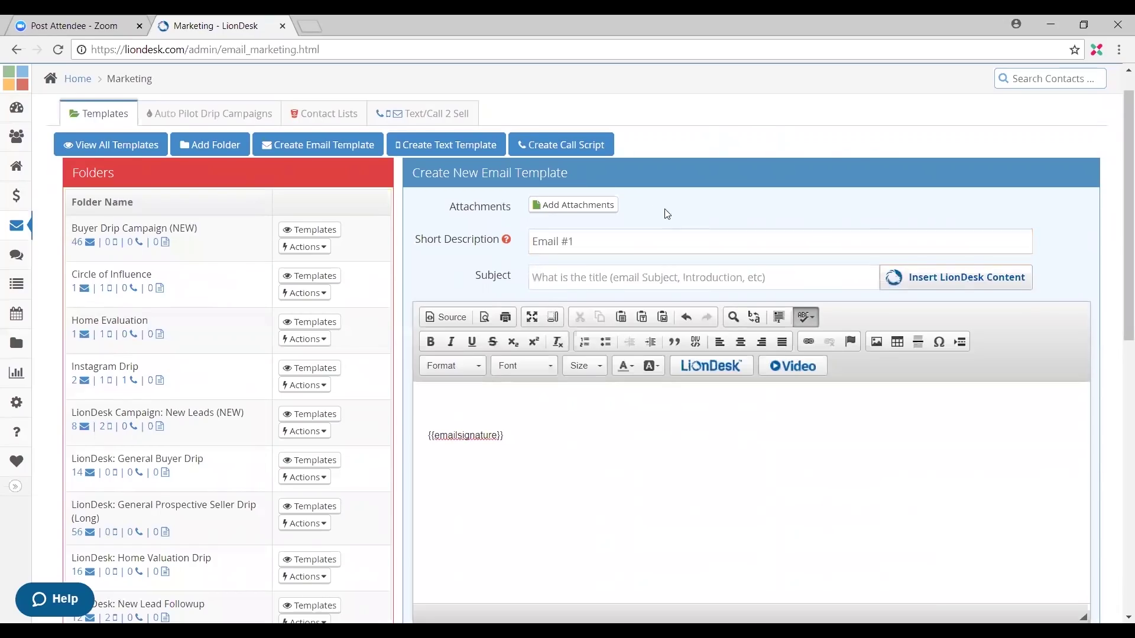
pyautogui.click(584, 282)
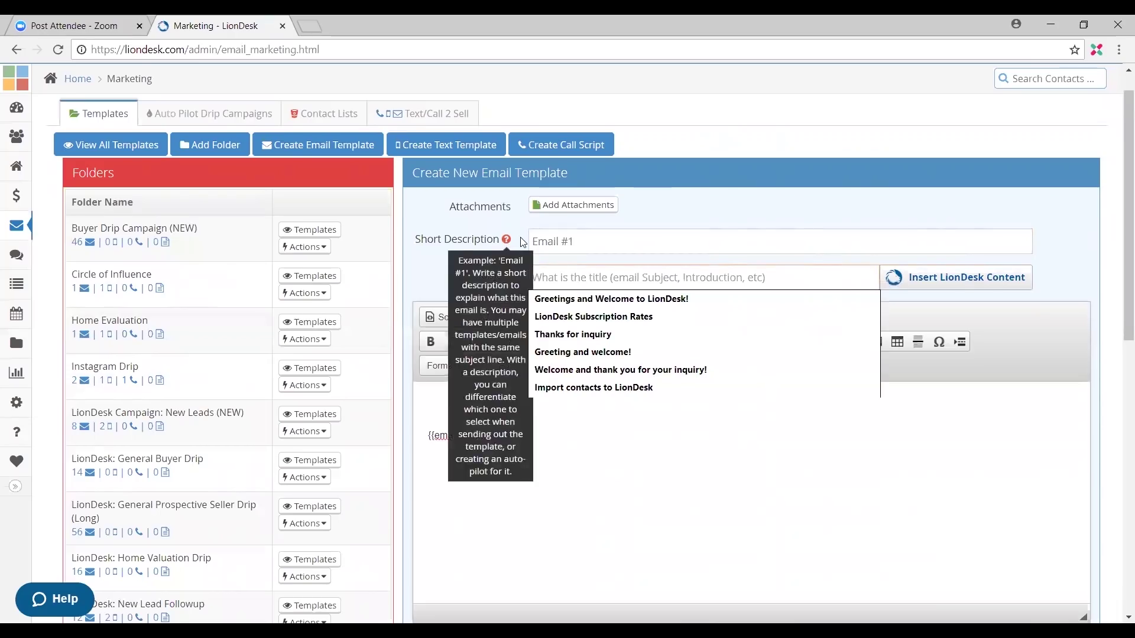
pyautogui.click(585, 240)
pyautogui.click(648, 223)
# Step: Give the email the subject 'Hey this property out!' and begin the body with 'Hello'
pyautogui.click(594, 278)
pyautogui.write('4132')
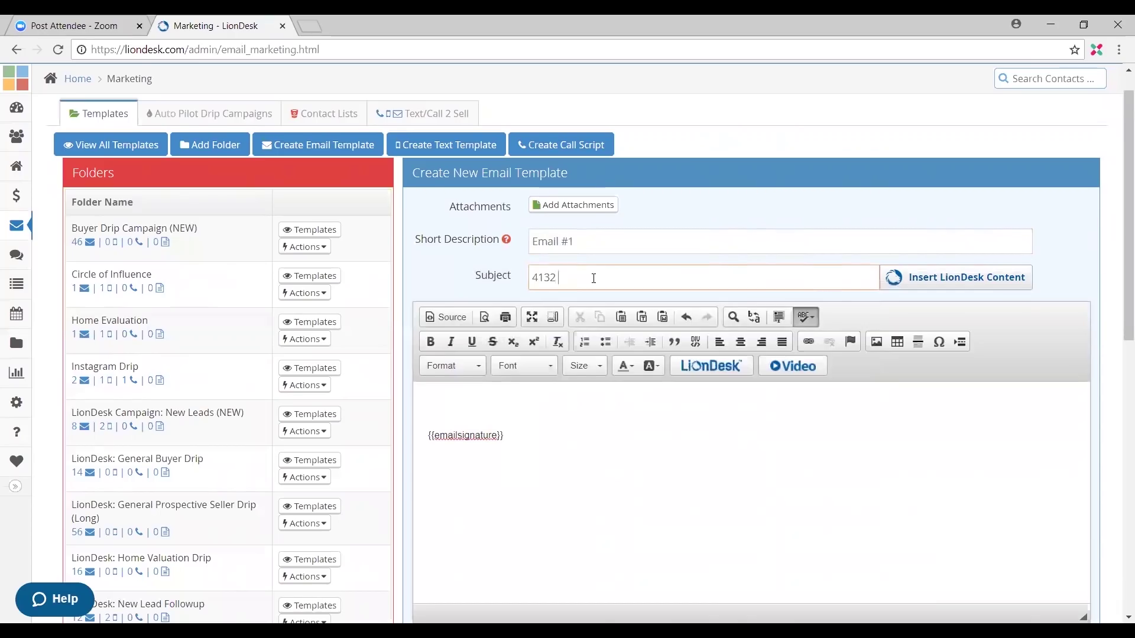
pyautogui.press('BackSpace')
pyautogui.press('BackSpace')
pyautogui.press('BackSpace')
pyautogui.press('BackSpace')
pyautogui.write('Hw')
pyautogui.press('BackSpace')
pyautogui.write('ey')
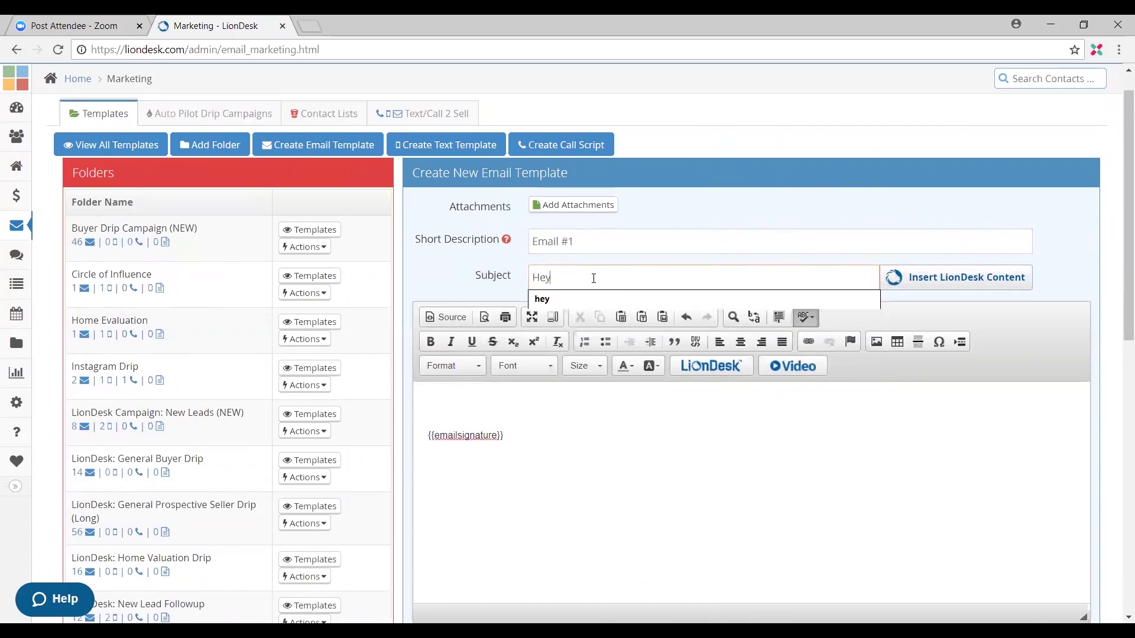
pyautogui.write(' this property out')
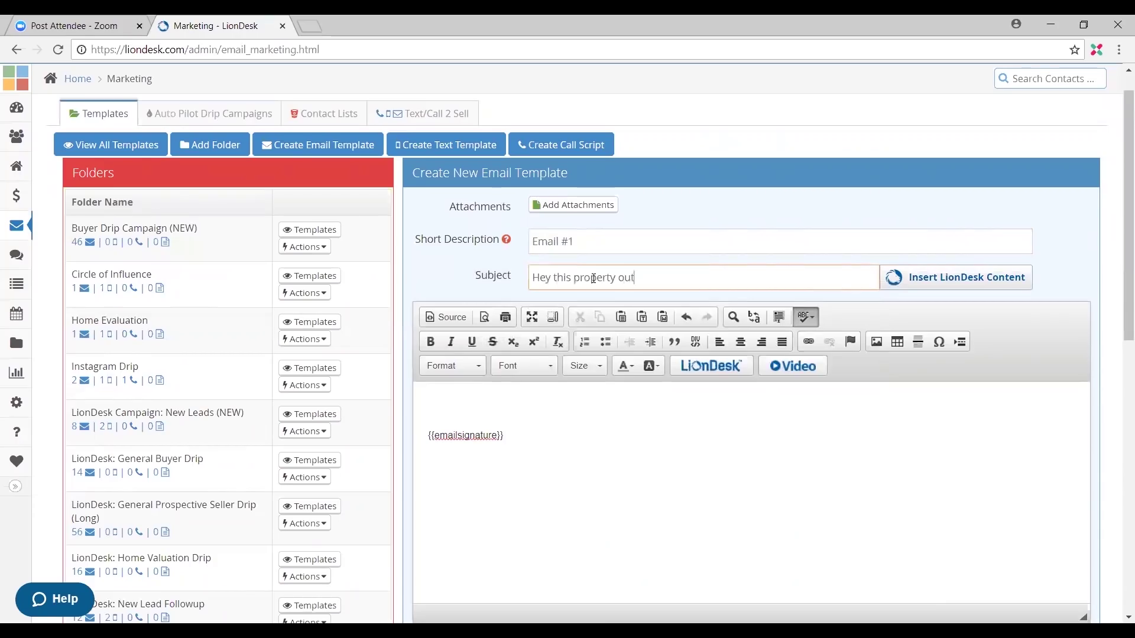
pyautogui.write('!')
pyautogui.click(653, 417)
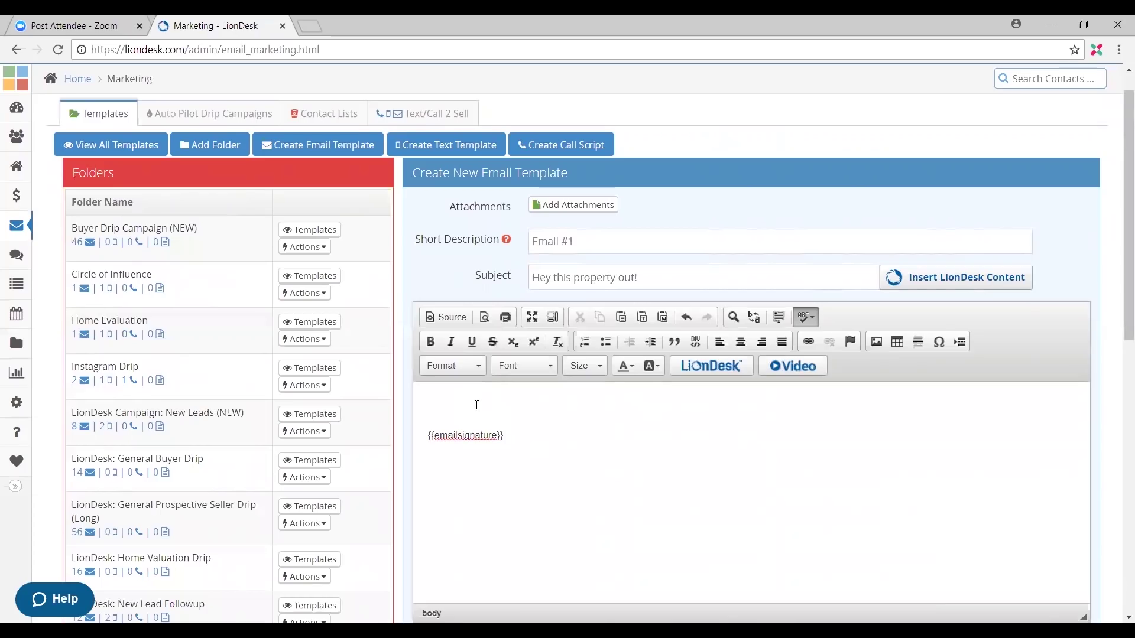
pyautogui.write('Hello')
# Step: Insert {{firstname}} after Hello, then add the line 'Please come check out this property before time runs out!'
pyautogui.click(702, 369)
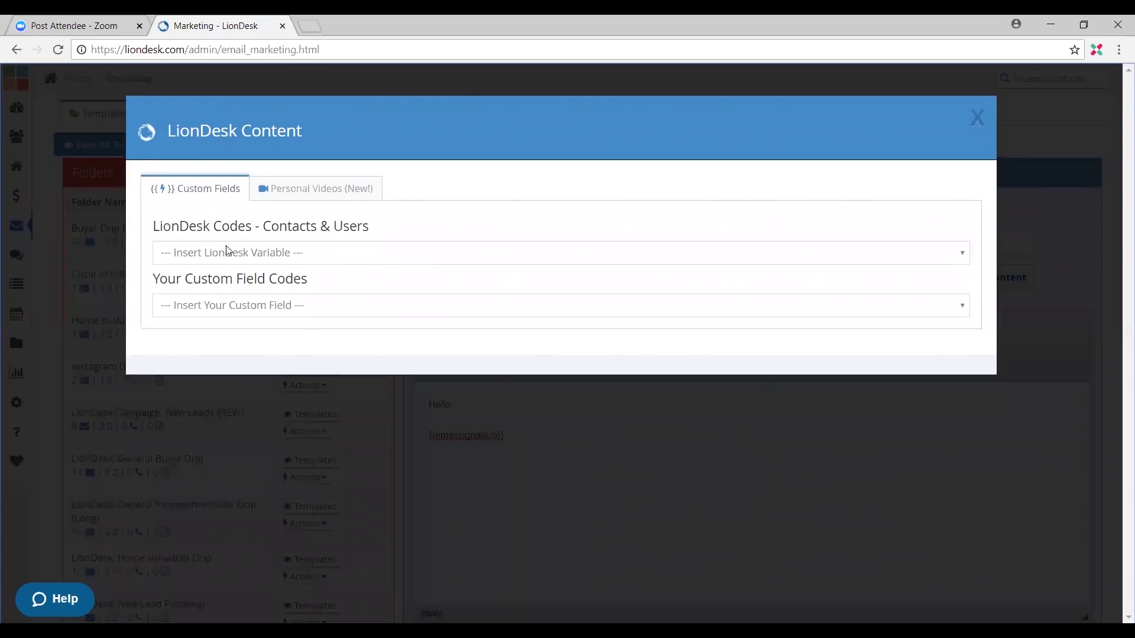
pyautogui.click(394, 260)
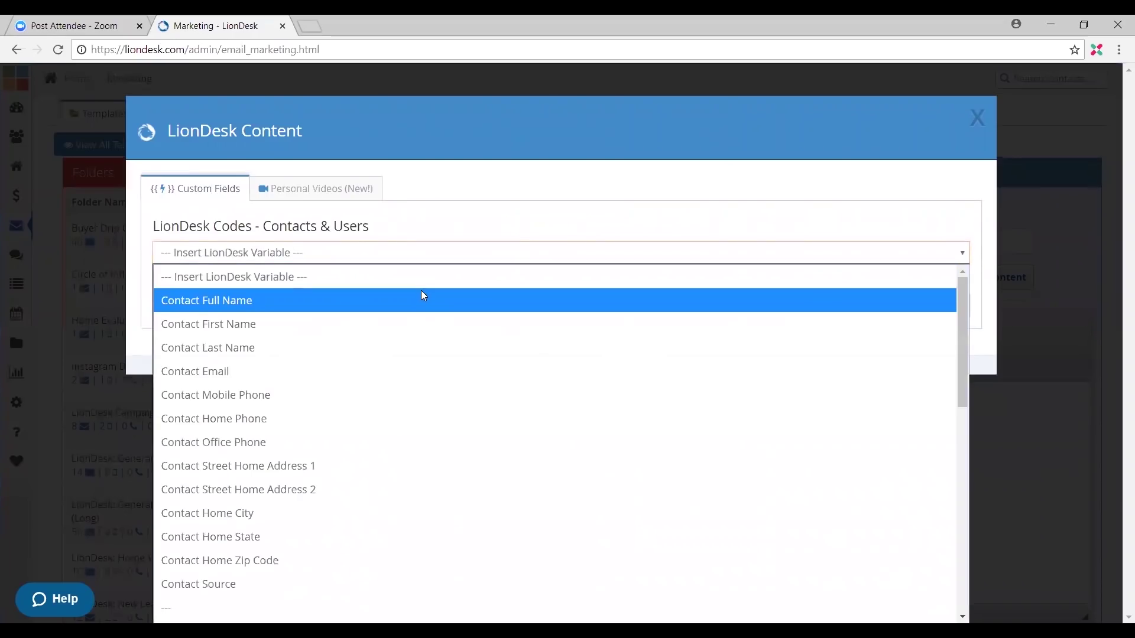
pyautogui.click(413, 323)
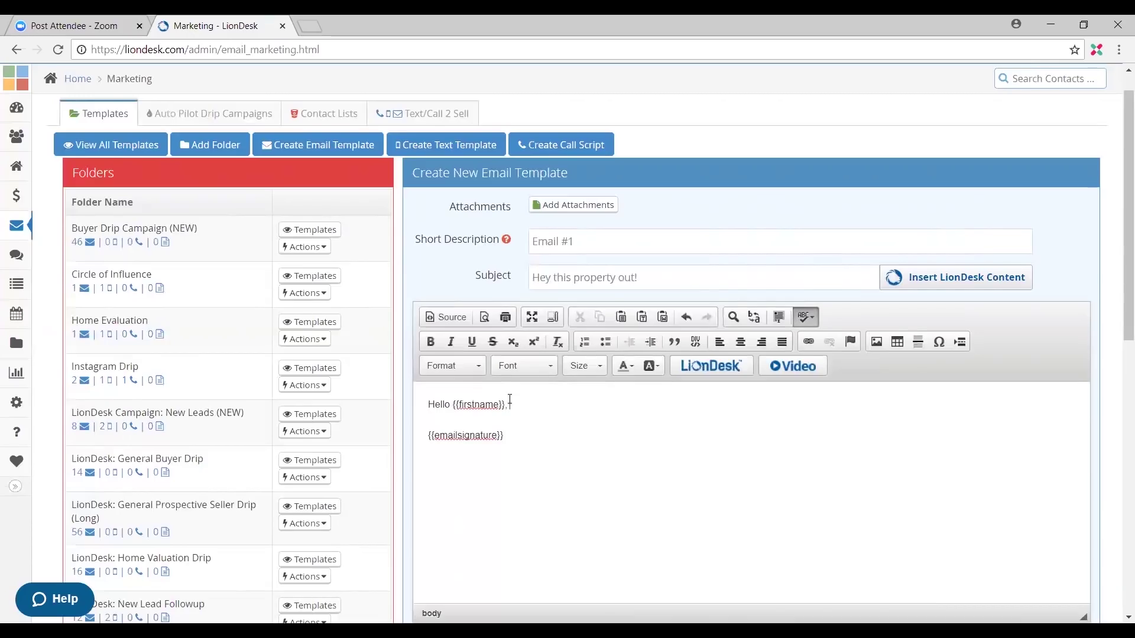
pyautogui.press('Return')
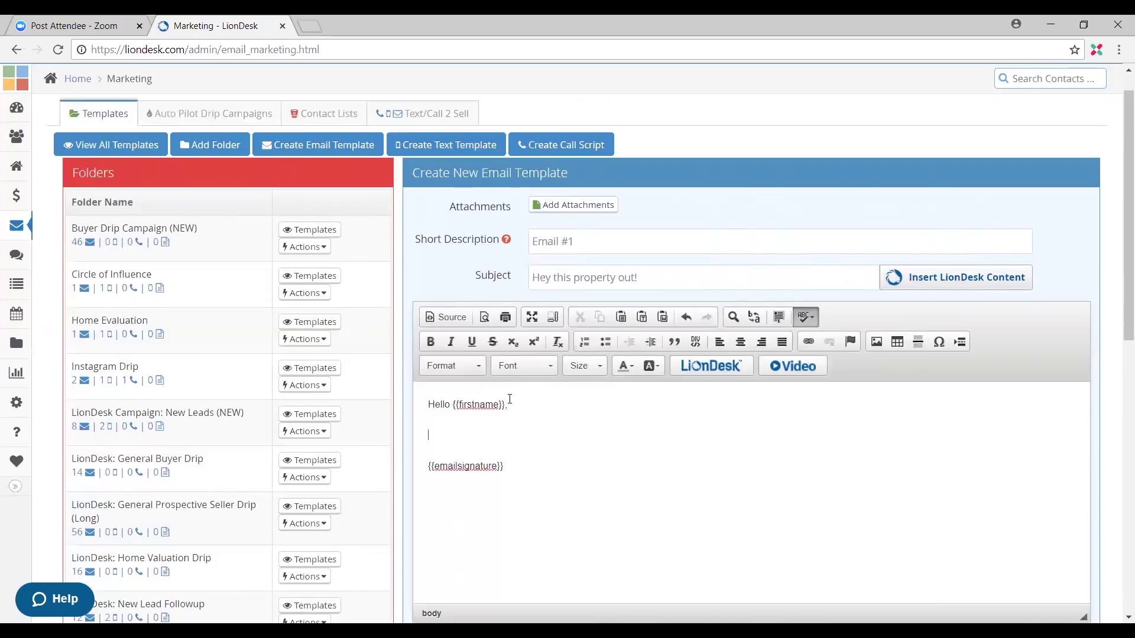
pyautogui.write('Please come')
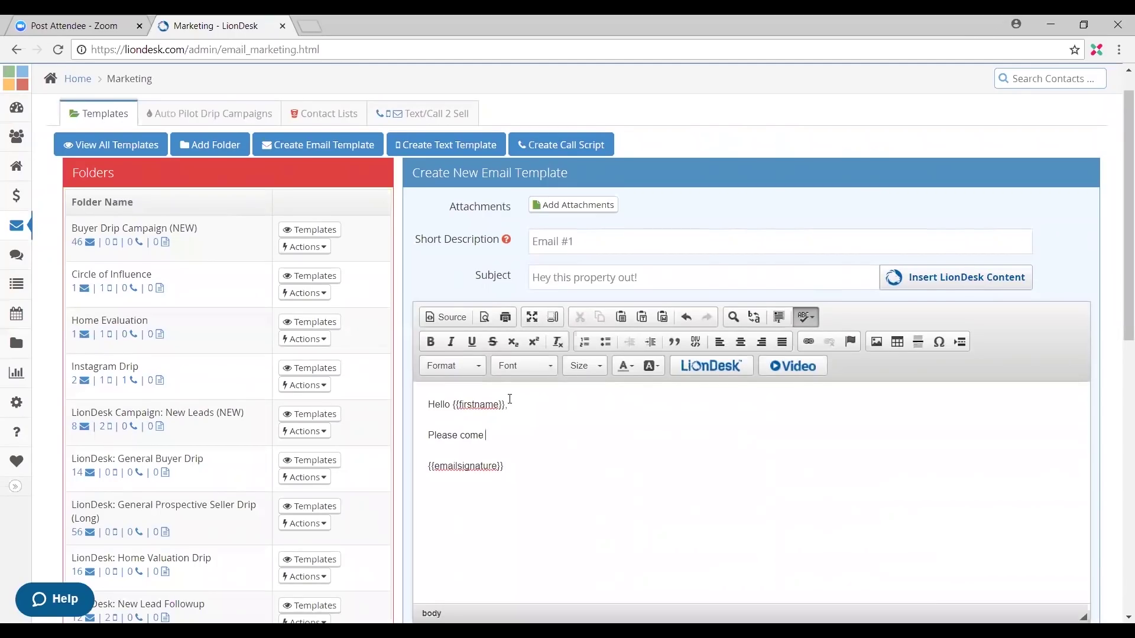
pyautogui.write(' check out this property before tim')
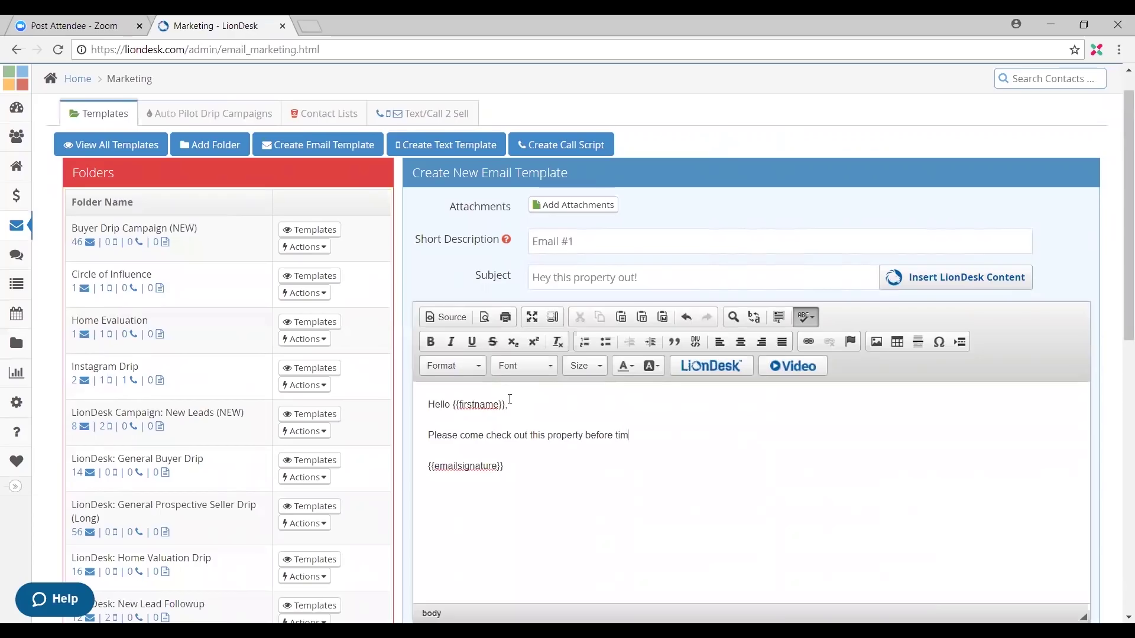
pyautogui.write('e runs out!')
# Step: Insert the 'Check this out!' personal video tag on its own line below the message
pyautogui.click(691, 435)
pyautogui.click(805, 371)
pyautogui.scroll(-3, 714, 403)
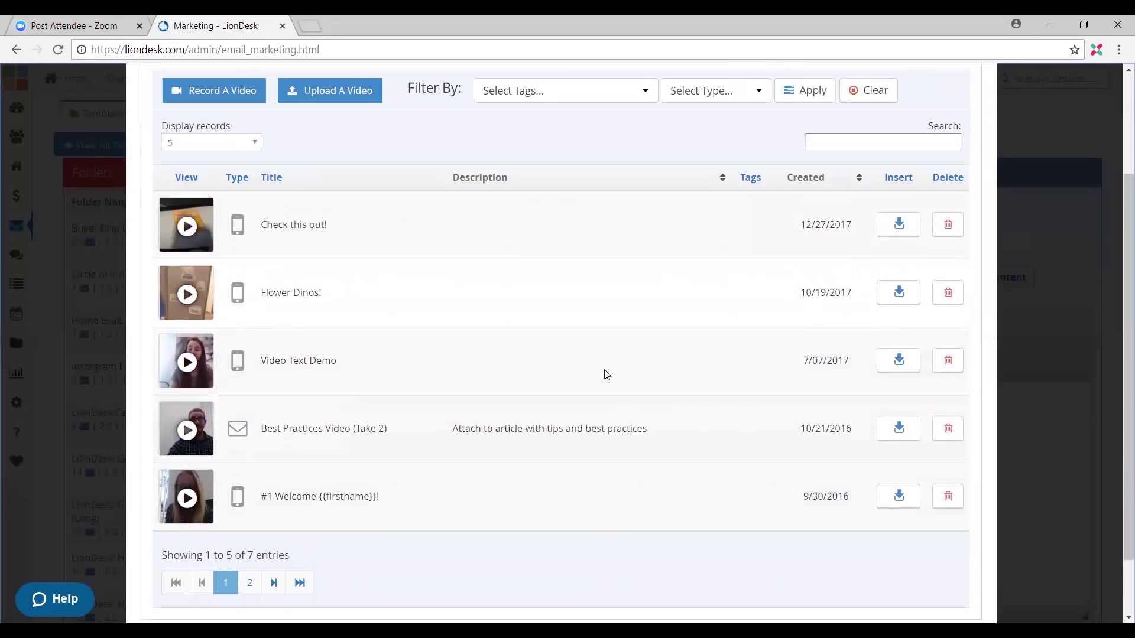
pyautogui.click(898, 225)
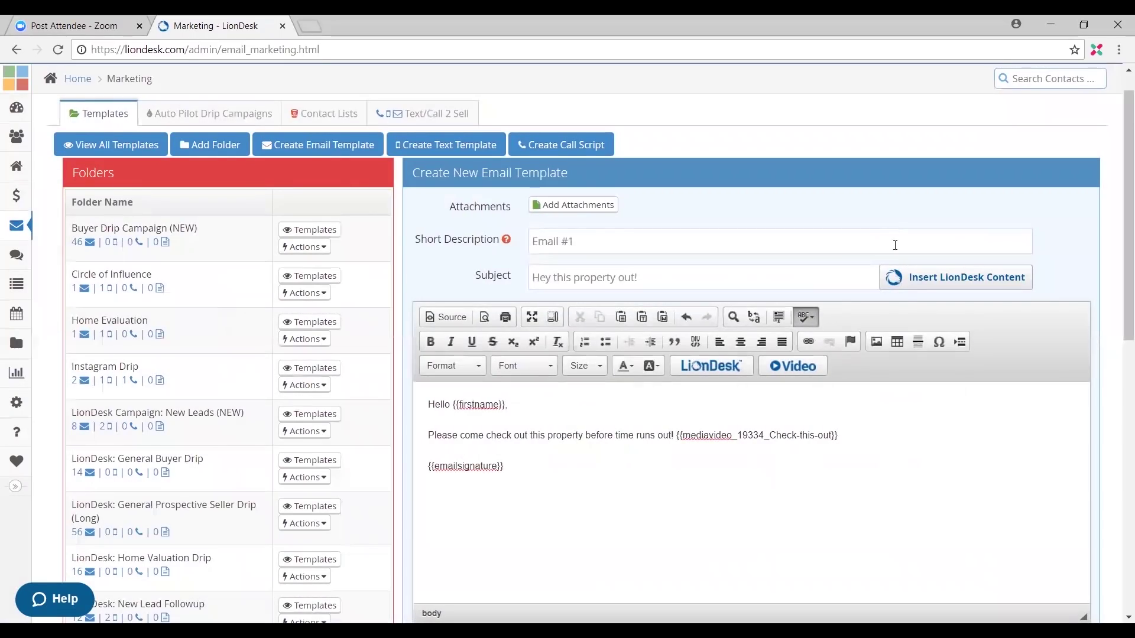
pyautogui.click(677, 436)
pyautogui.press('Return')
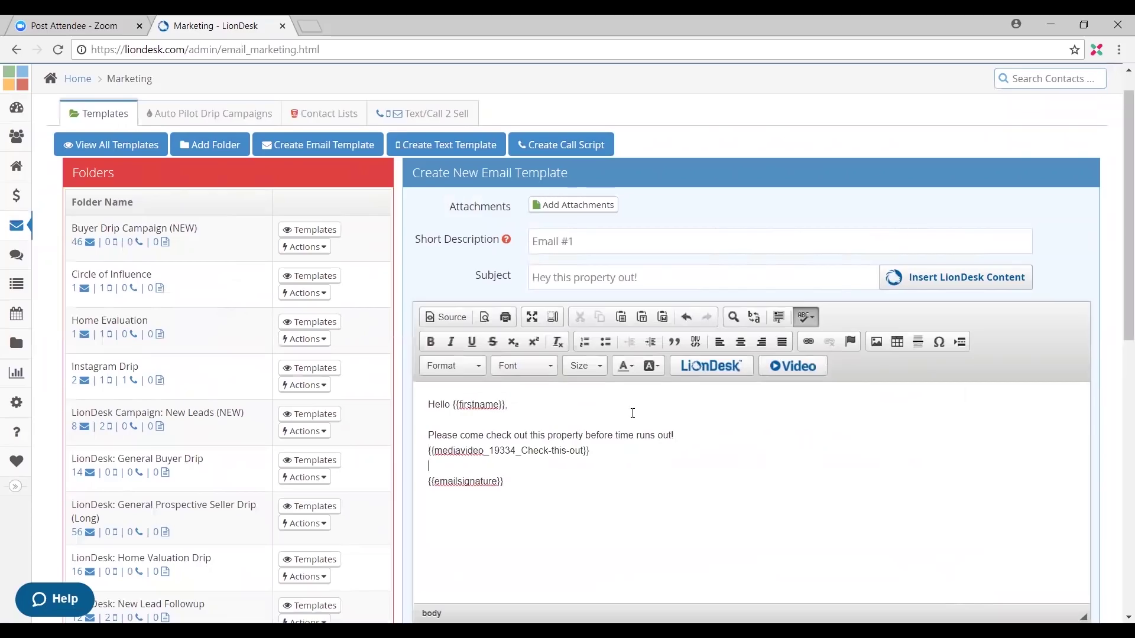
# Step: Assign the email template to the Open House File folder and save it
pyautogui.scroll(-6, 632, 413)
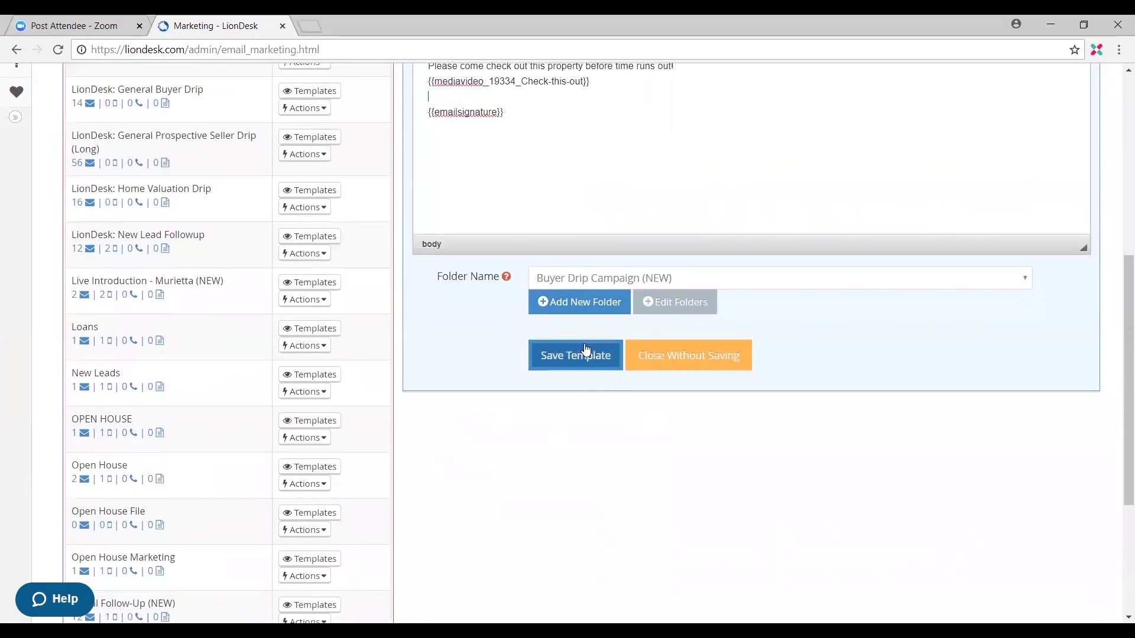
pyautogui.scroll(1, 601, 251)
pyautogui.click(629, 352)
pyautogui.scroll(-2, 635, 303)
pyautogui.click(669, 207)
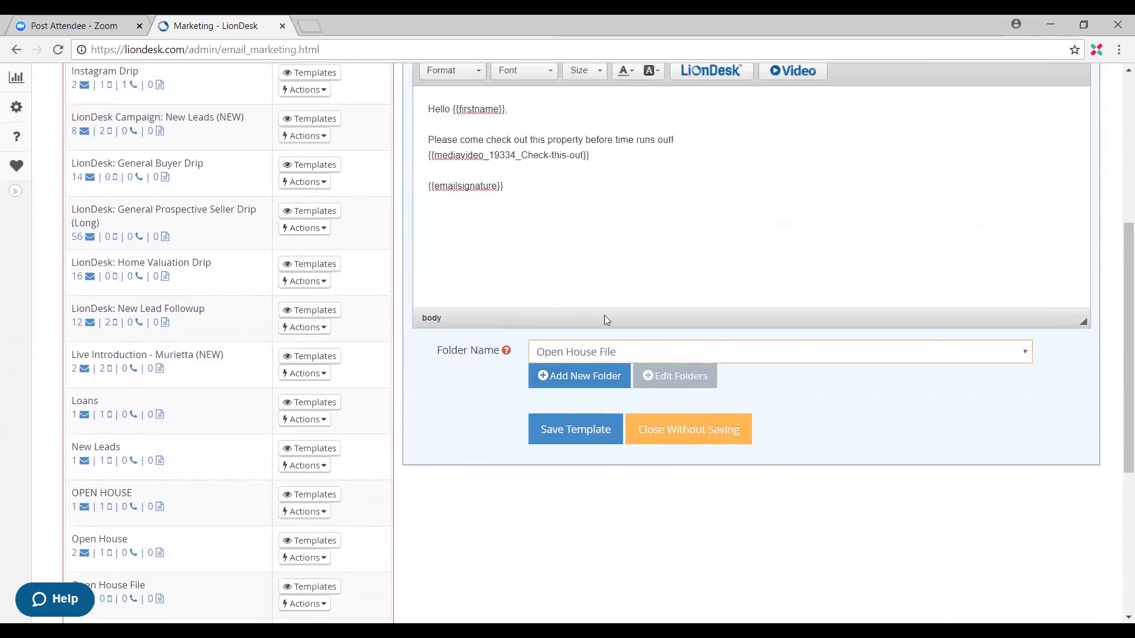
pyautogui.click(587, 431)
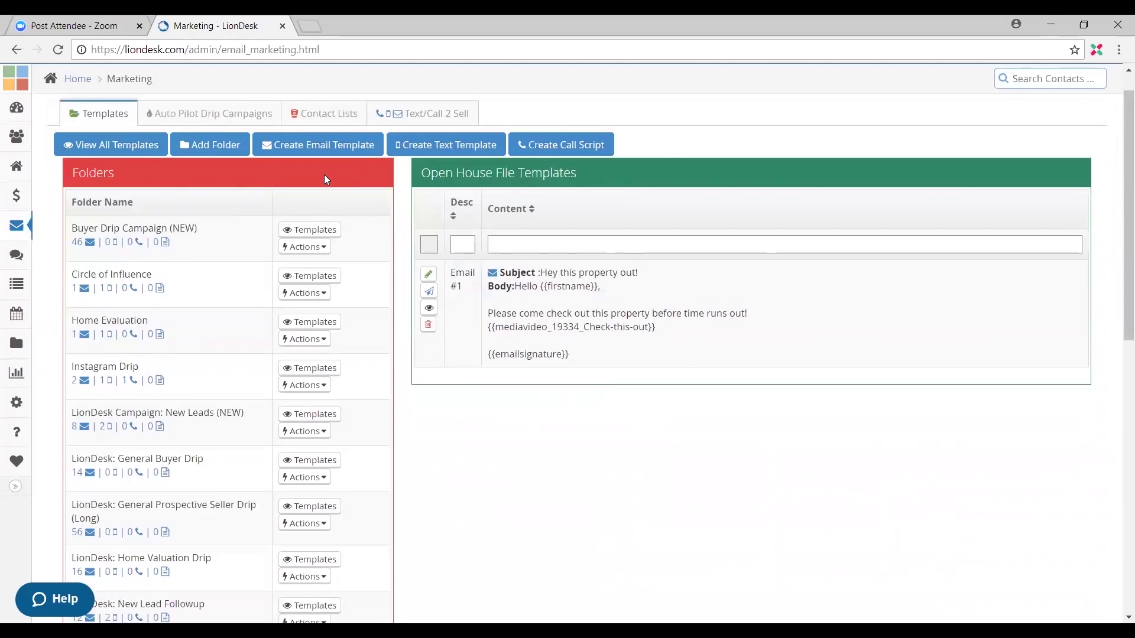
# Step: Start a new text template with the short description 'Test #1'
pyautogui.click(460, 149)
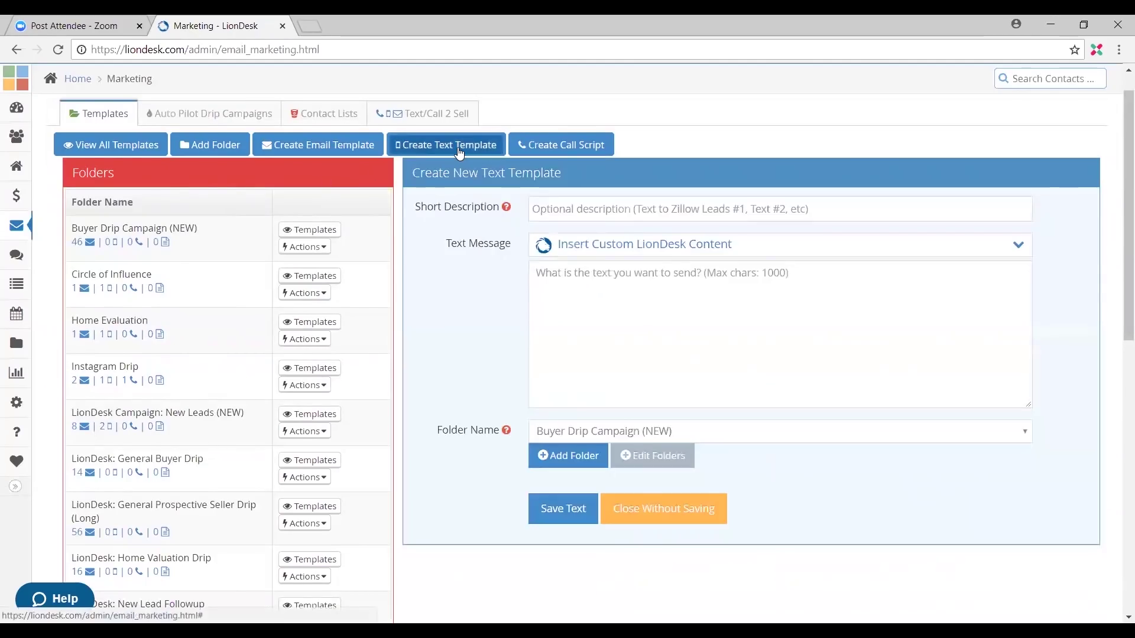
pyautogui.click(715, 202)
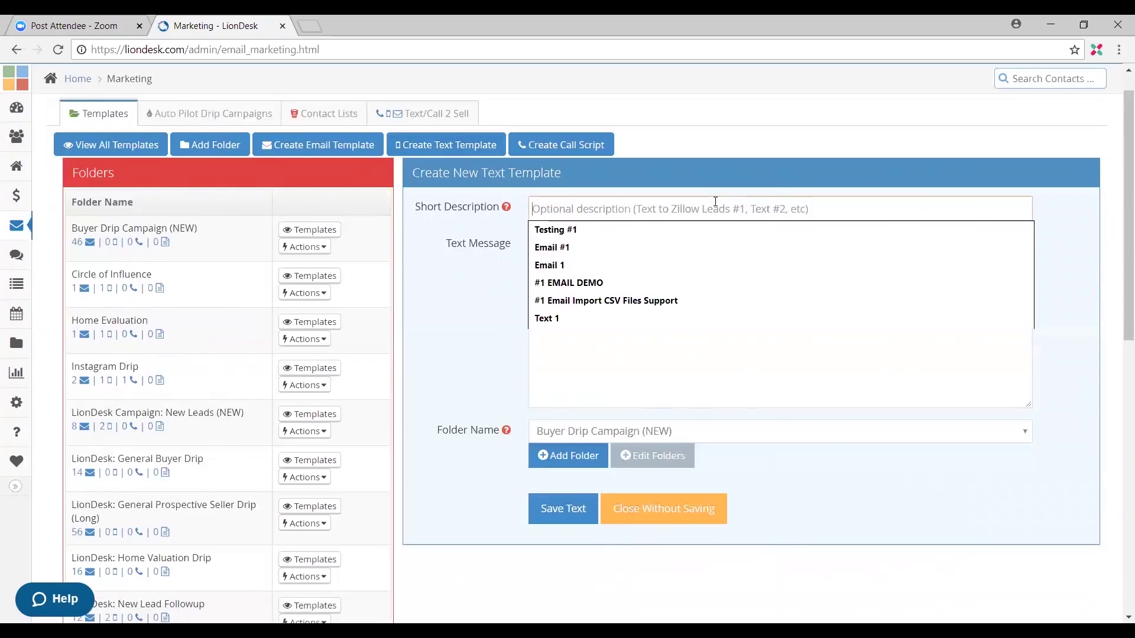
pyautogui.press('Down')
pyautogui.press('Down')
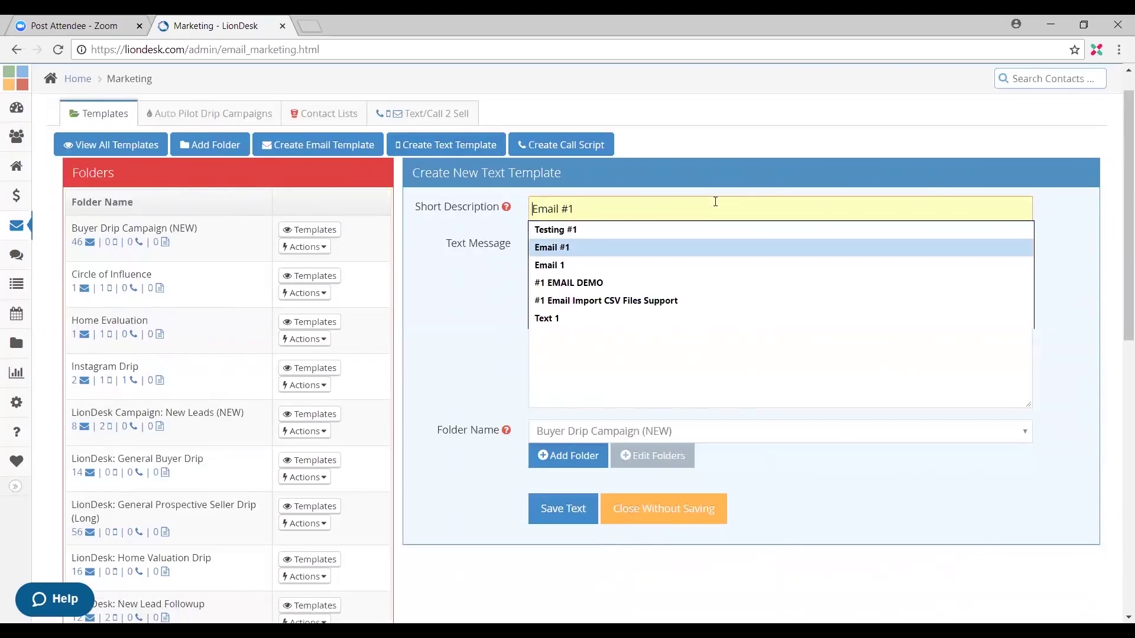
pyautogui.press('Up')
pyautogui.press('Up')
pyautogui.press('Up')
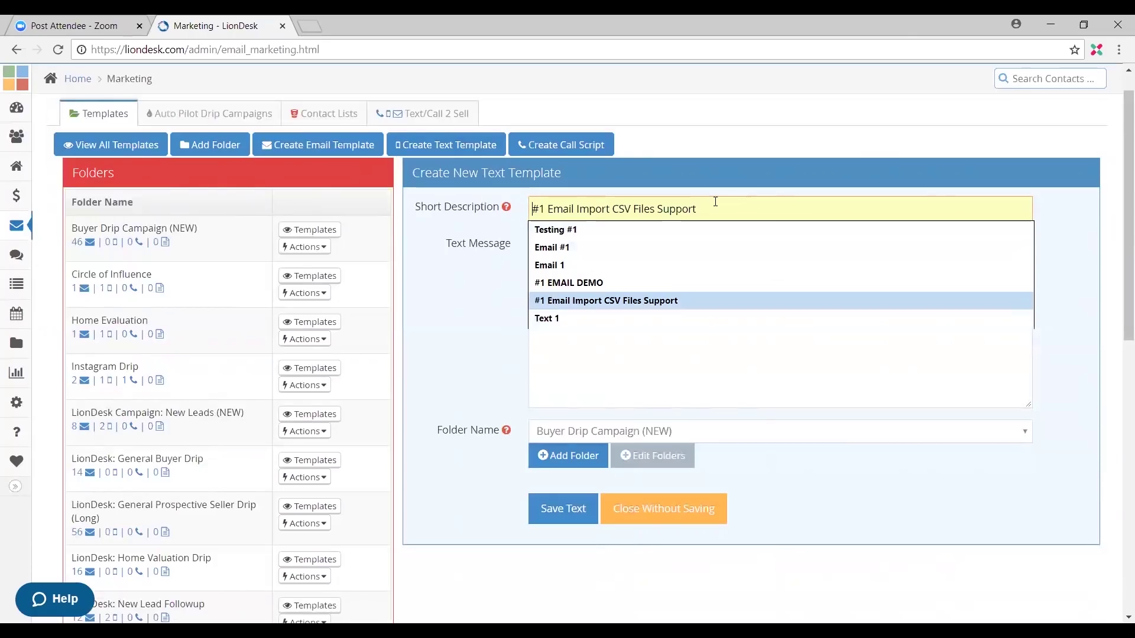
pyautogui.write('Test')
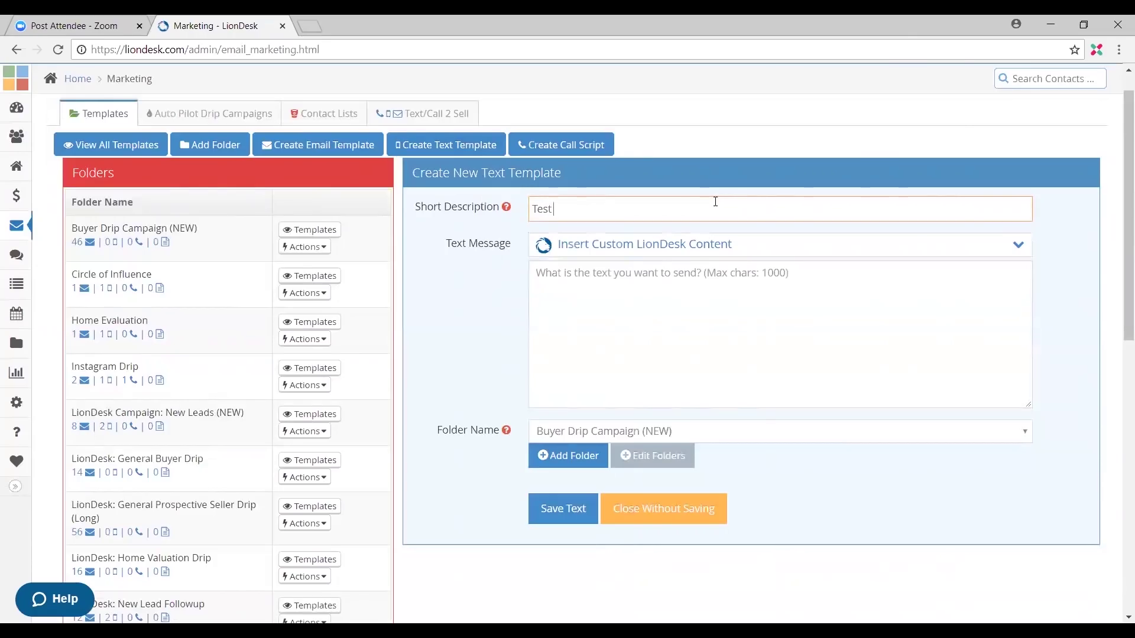
pyautogui.write(' #')
pyautogui.press('BackSpace')
pyautogui.write('#1')
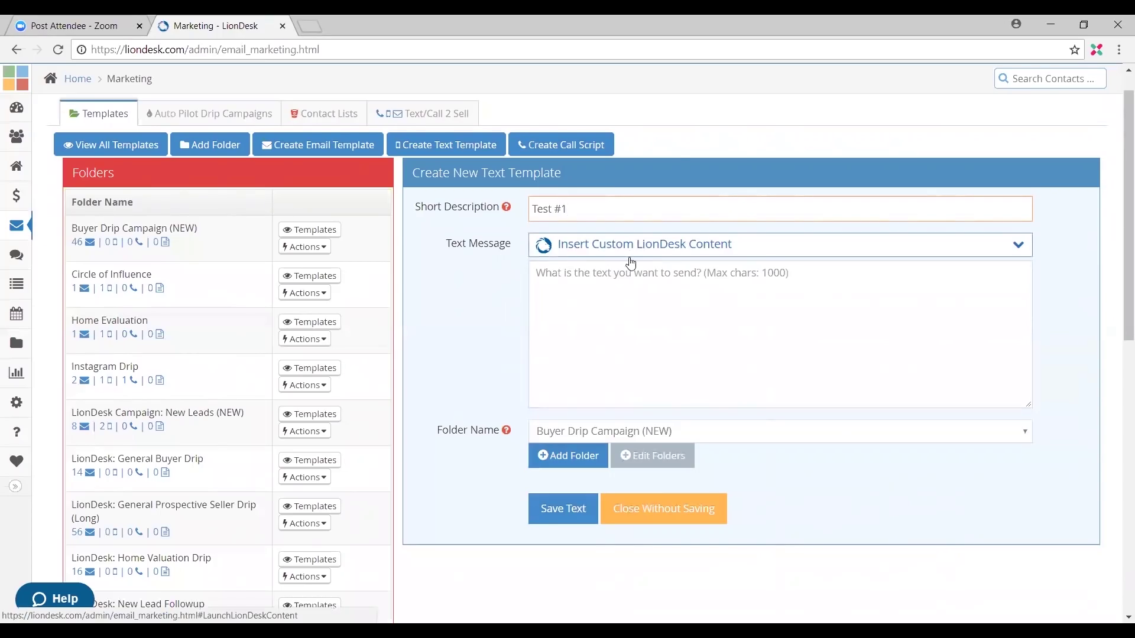
# Step: Insert the Contact First Name variable {{firstname}} into the text message
pyautogui.click(660, 251)
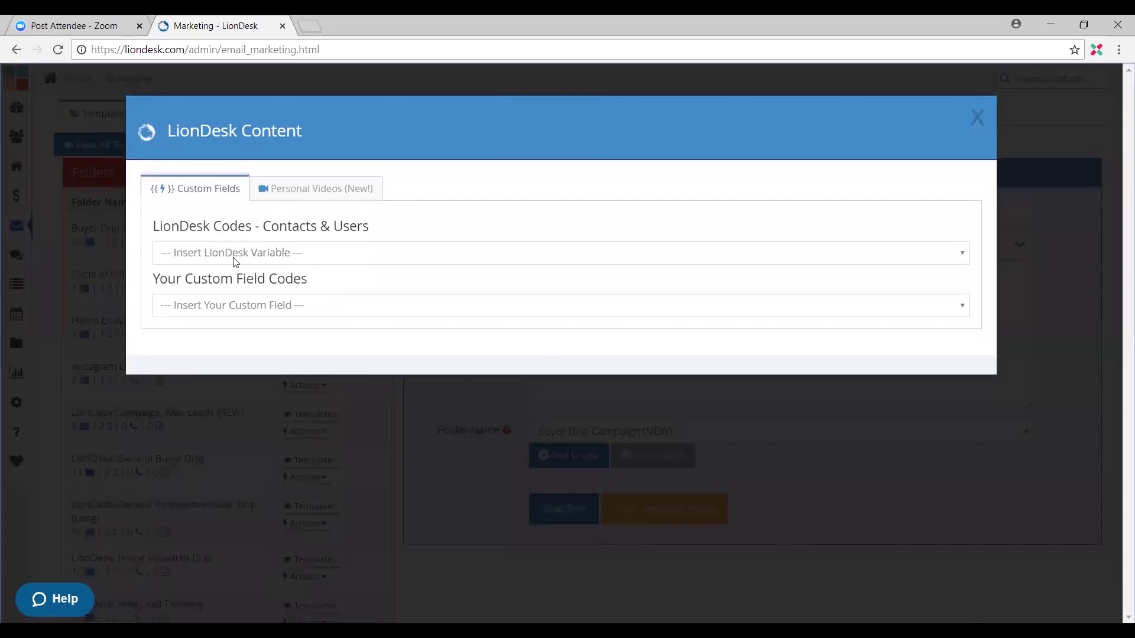
pyautogui.click(248, 254)
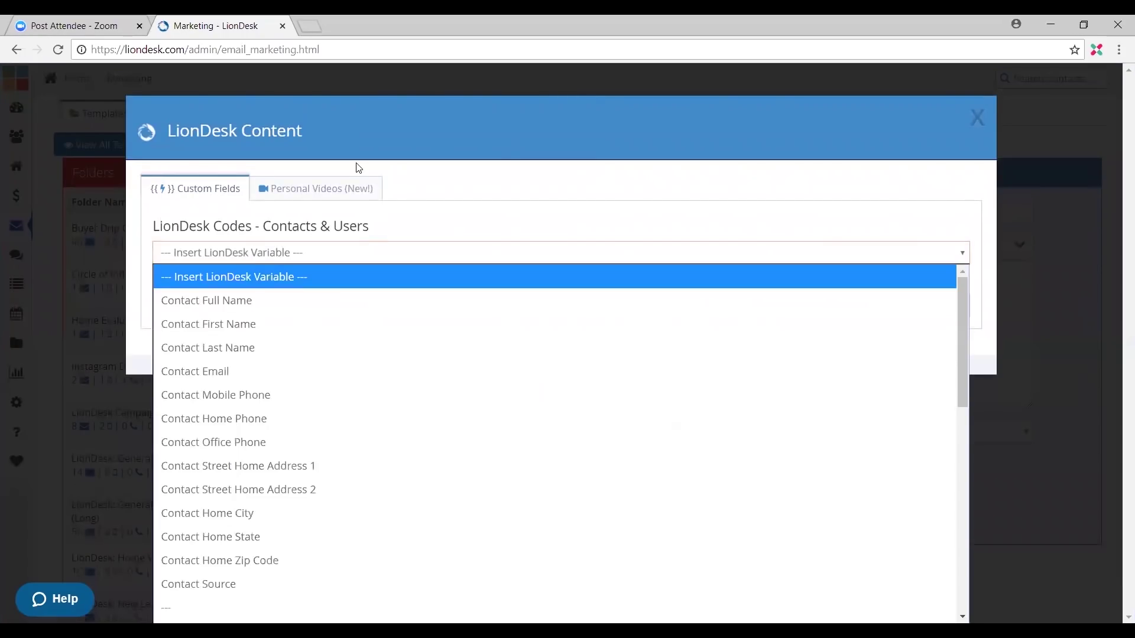
pyautogui.click(346, 325)
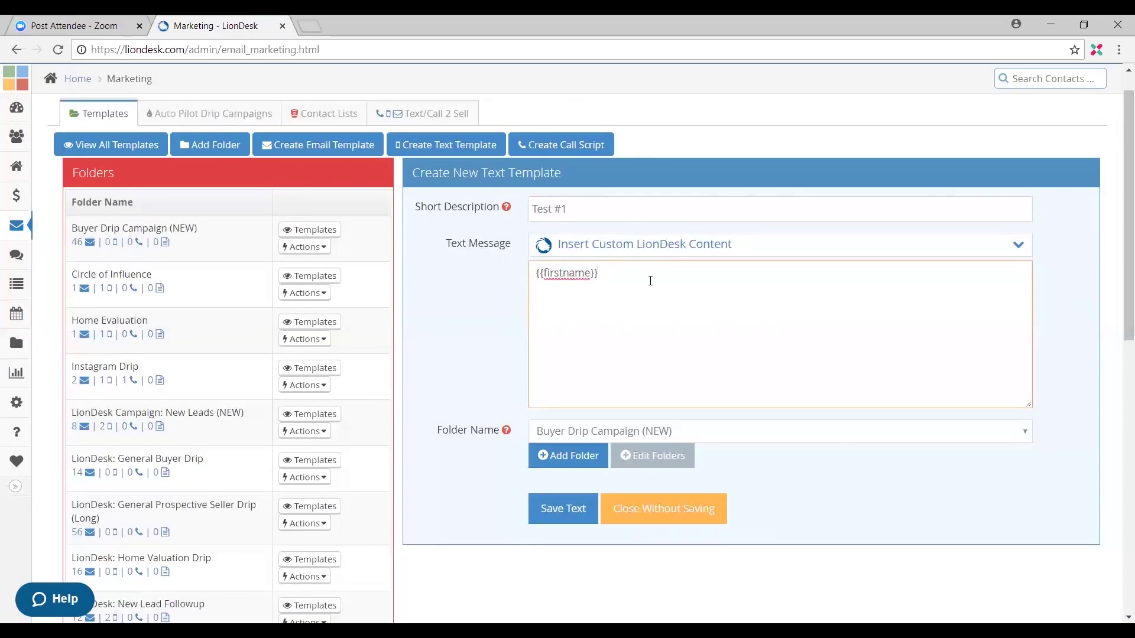
# Step: Finish the Test #1 text as '{{firstname}}, did you get my email?' and begin a new line
pyautogui.write(', did you get my r')
pyautogui.press('BackSpace')
pyautogui.write('eg')
pyautogui.press('BackSpace')
pyautogui.write('mail?')
pyautogui.click(553, 298)
# Step: Insert the Assigned To First Name variable {{assignedto_firstname}} on the message's second line
pyautogui.click(630, 252)
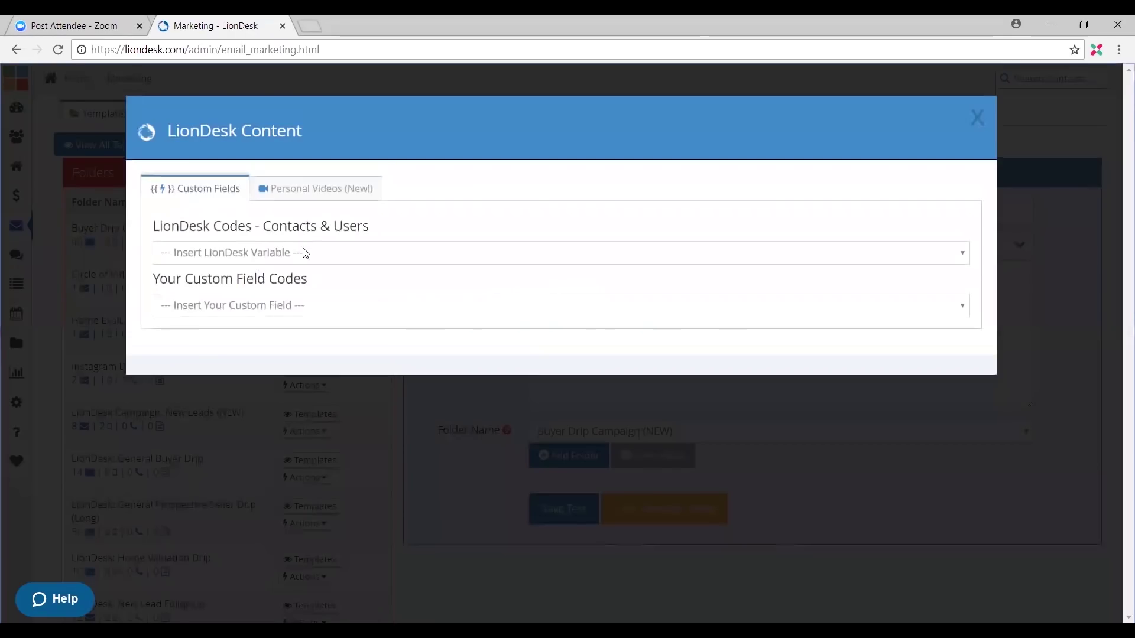
pyautogui.click(364, 258)
pyautogui.scroll(-3, 407, 315)
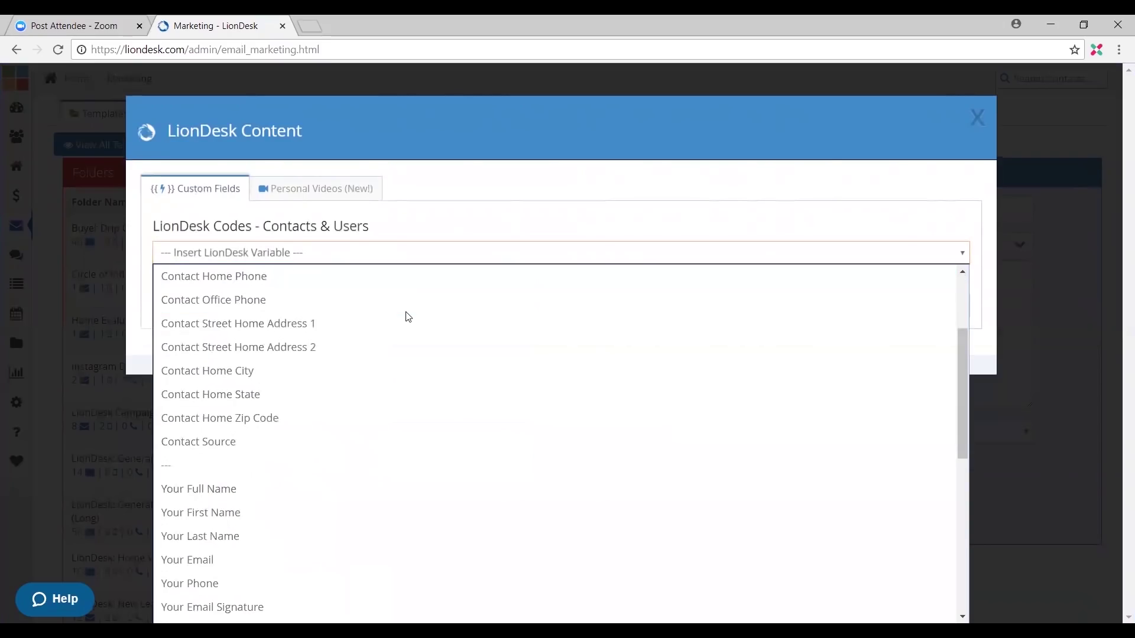
pyautogui.scroll(-5, 401, 331)
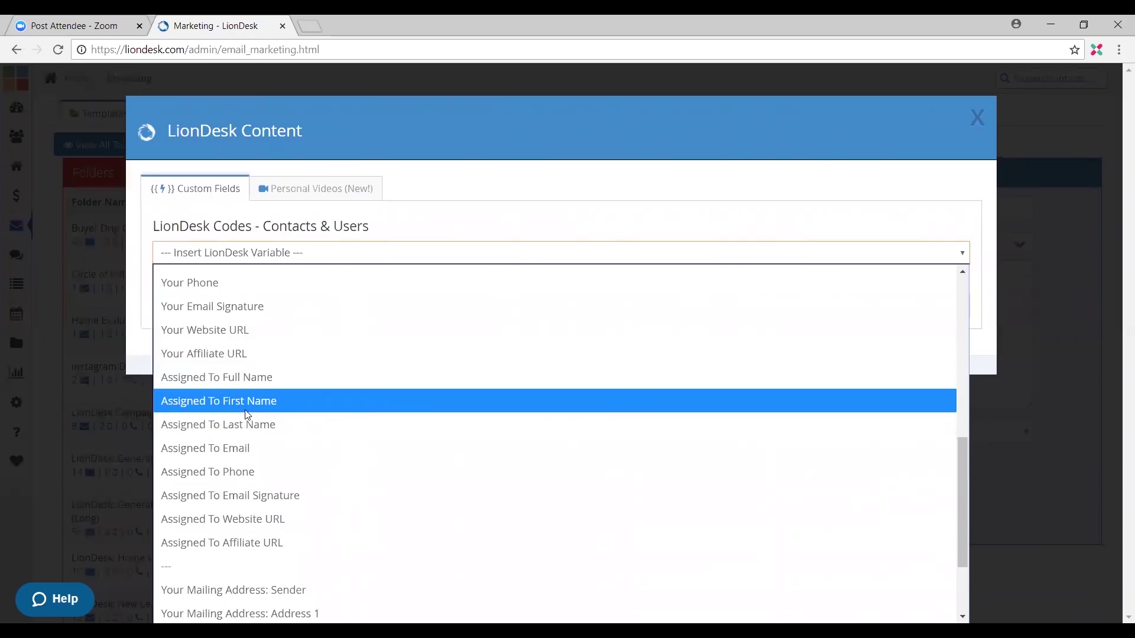
pyautogui.click(363, 399)
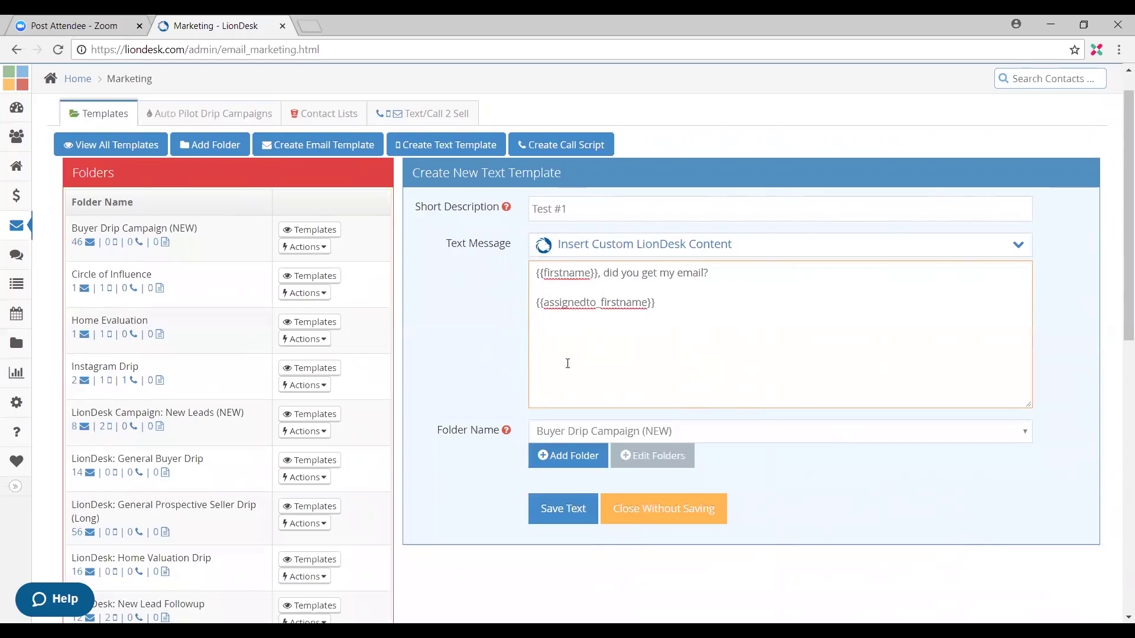
# Step: Save Test #1 into the Open House File folder and list that folder's templates
pyautogui.click(614, 432)
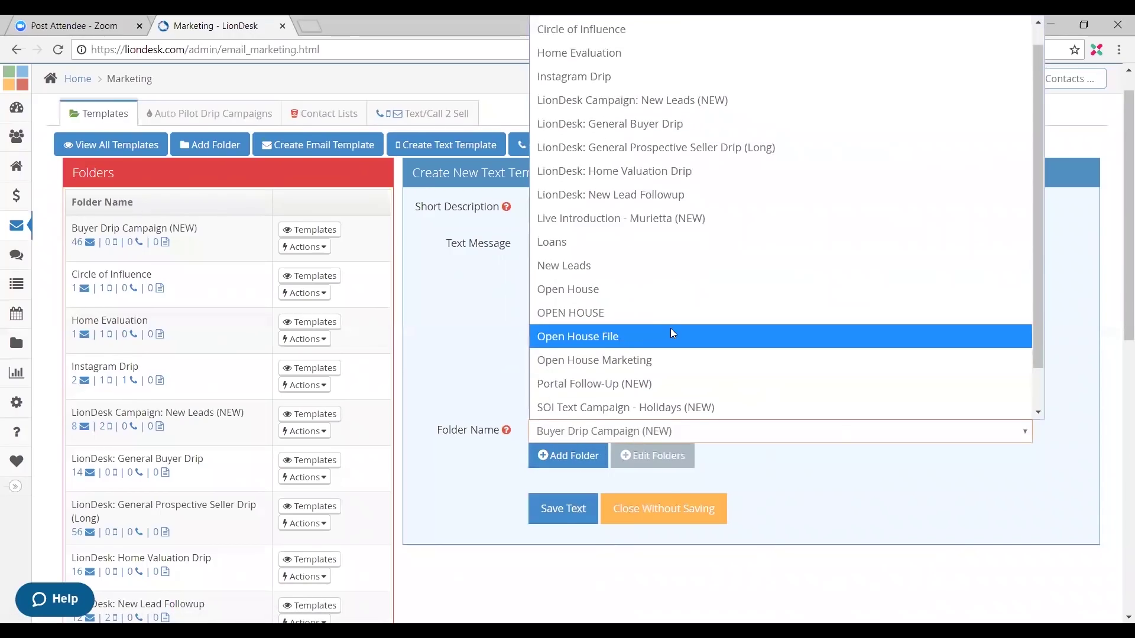
pyautogui.click(672, 335)
pyautogui.click(580, 518)
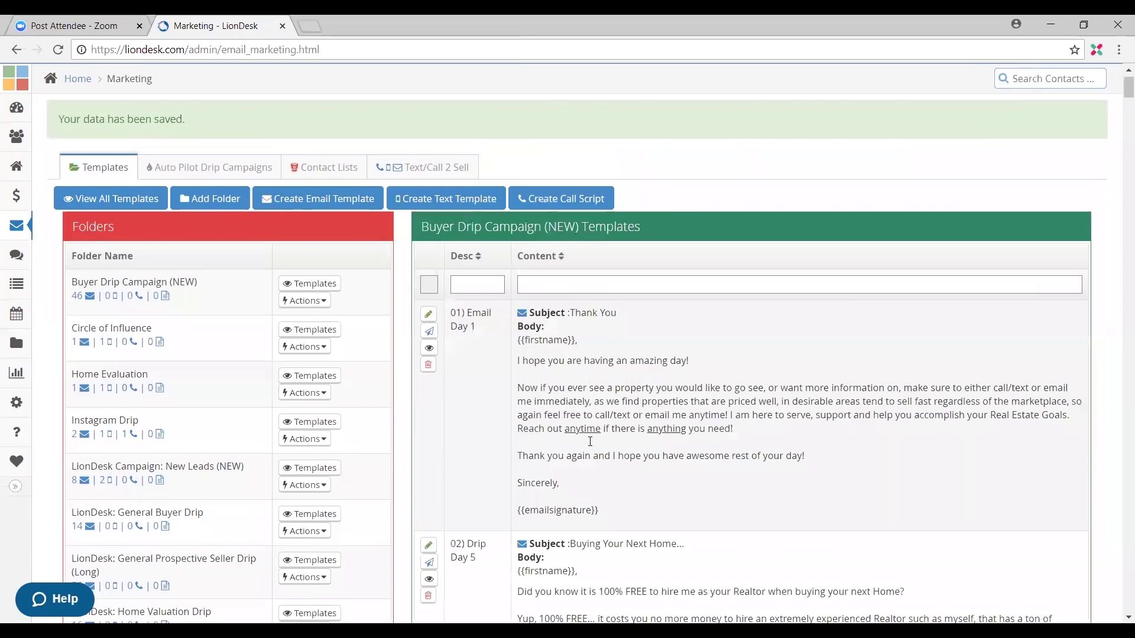
pyautogui.scroll(-5, 634, 378)
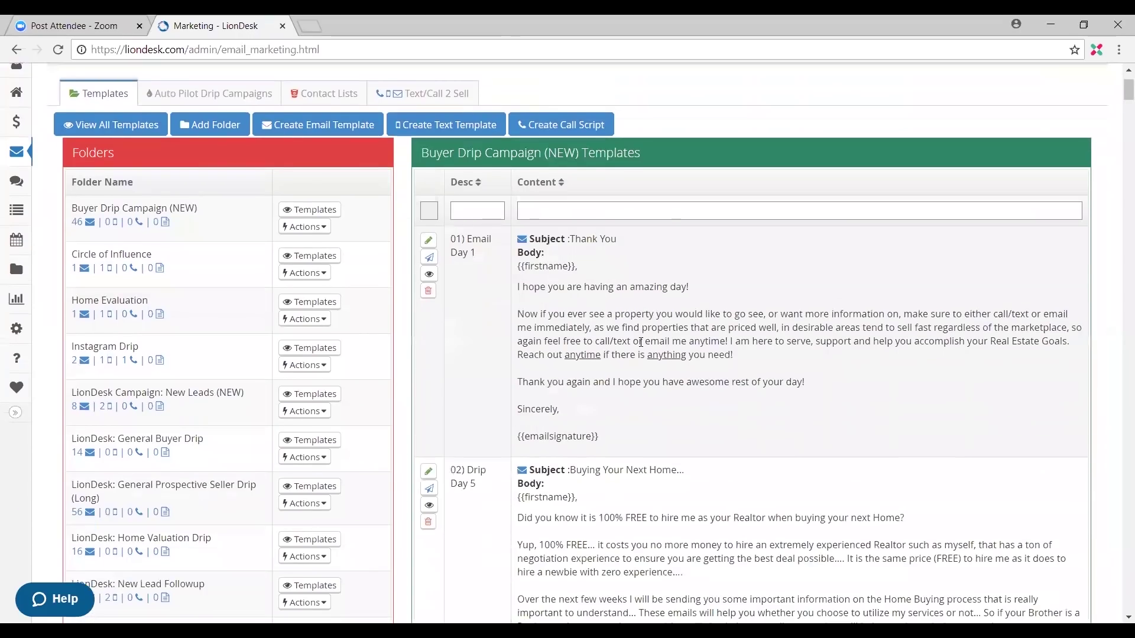
pyautogui.scroll(-3, 658, 412)
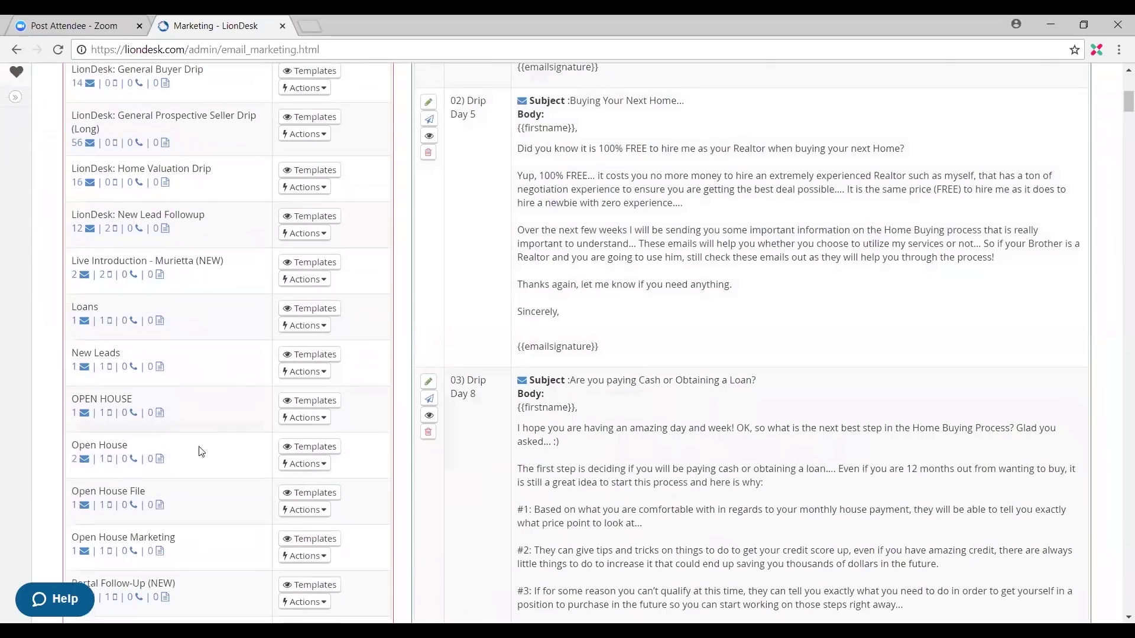
pyautogui.click(309, 493)
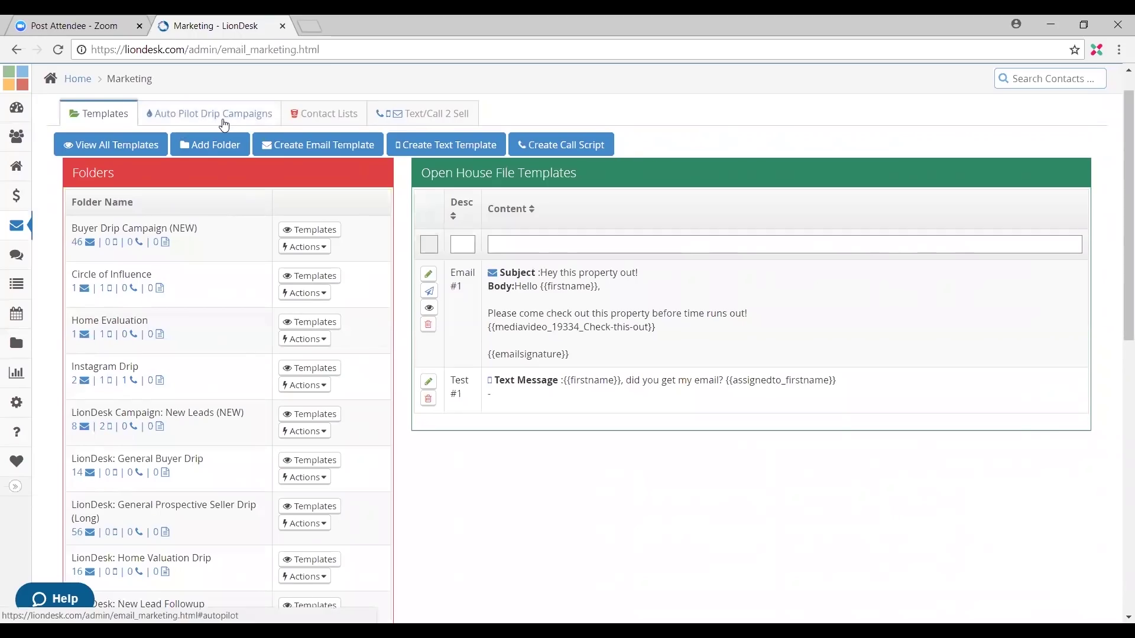
# Step: Switch to the Auto Pilot Drip Campaigns tab and look over the campaign list
pyautogui.click(224, 124)
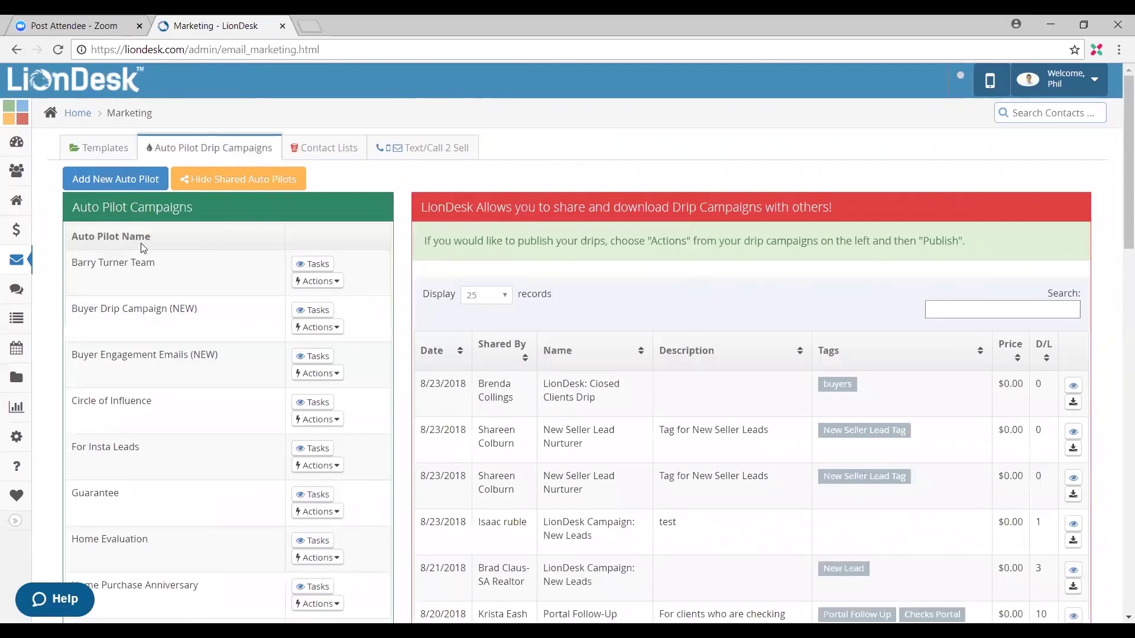
pyautogui.scroll(-1, 152, 266)
pyautogui.scroll(-2, 155, 337)
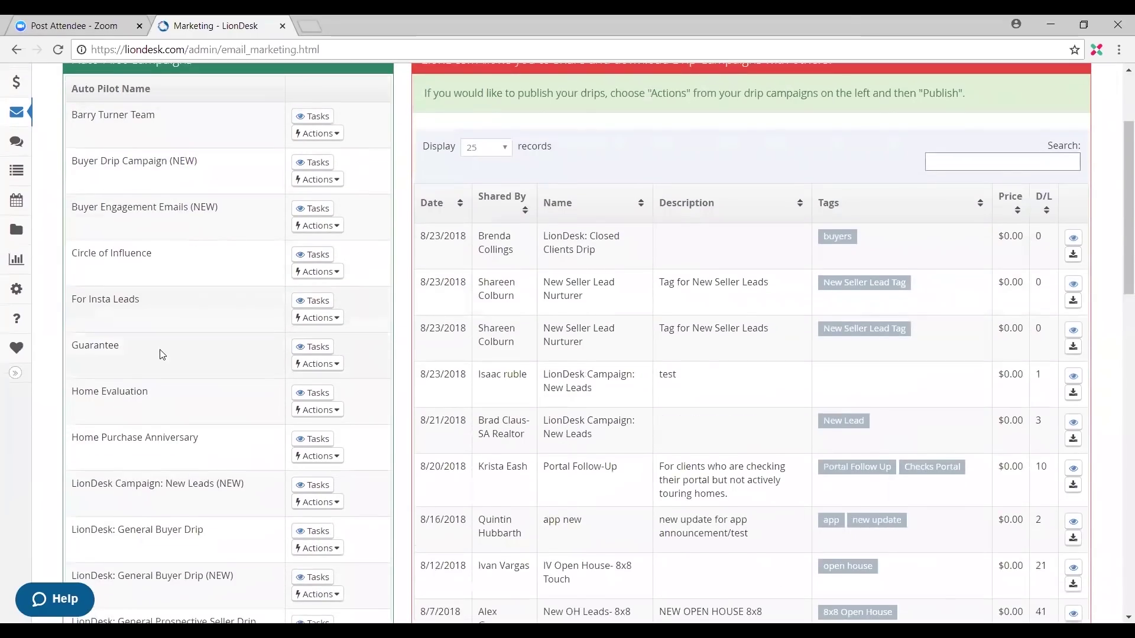
pyautogui.scroll(1, 163, 354)
pyautogui.scroll(1, 159, 357)
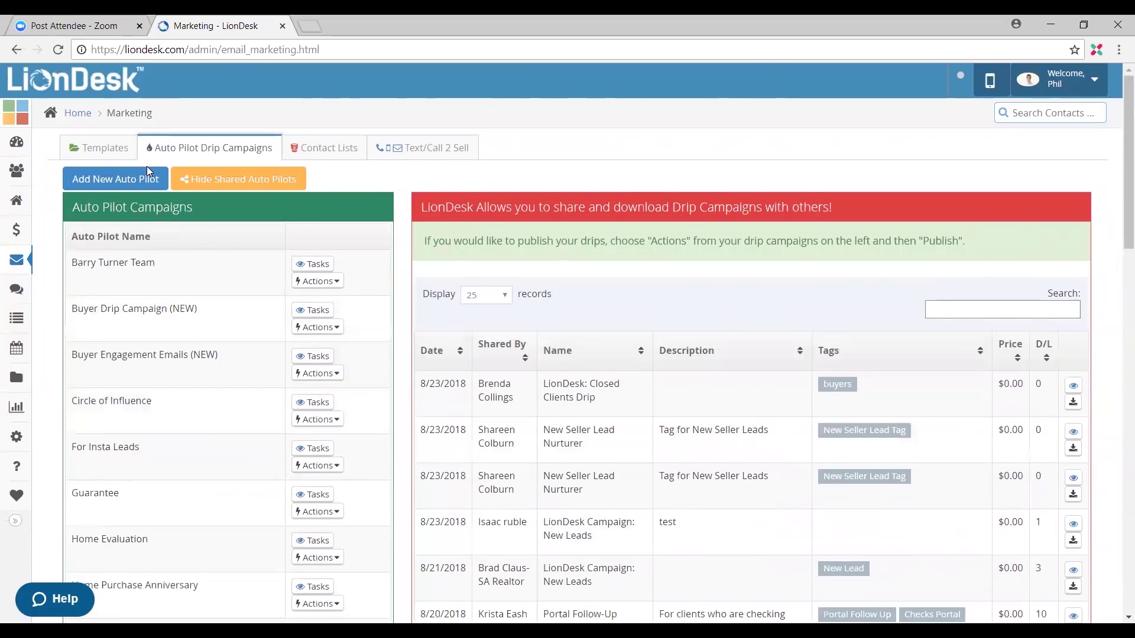
pyautogui.scroll(-1, 171, 272)
pyautogui.scroll(1, 153, 249)
# Step: Create and save a new auto pilot campaign named 'Open House File'
pyautogui.click(137, 177)
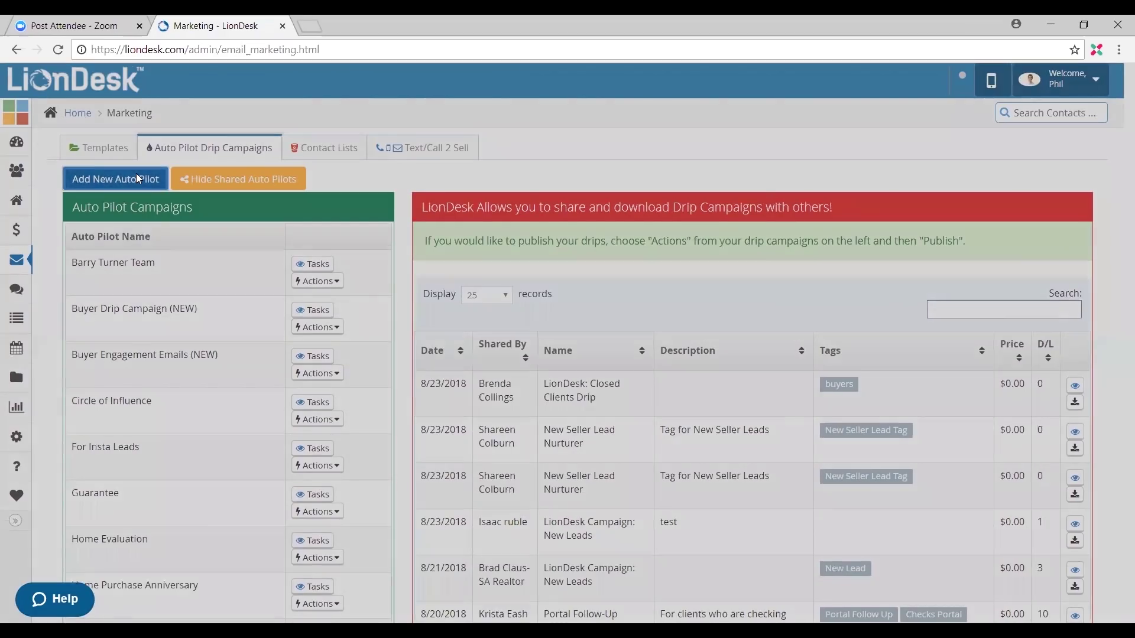
pyautogui.click(447, 184)
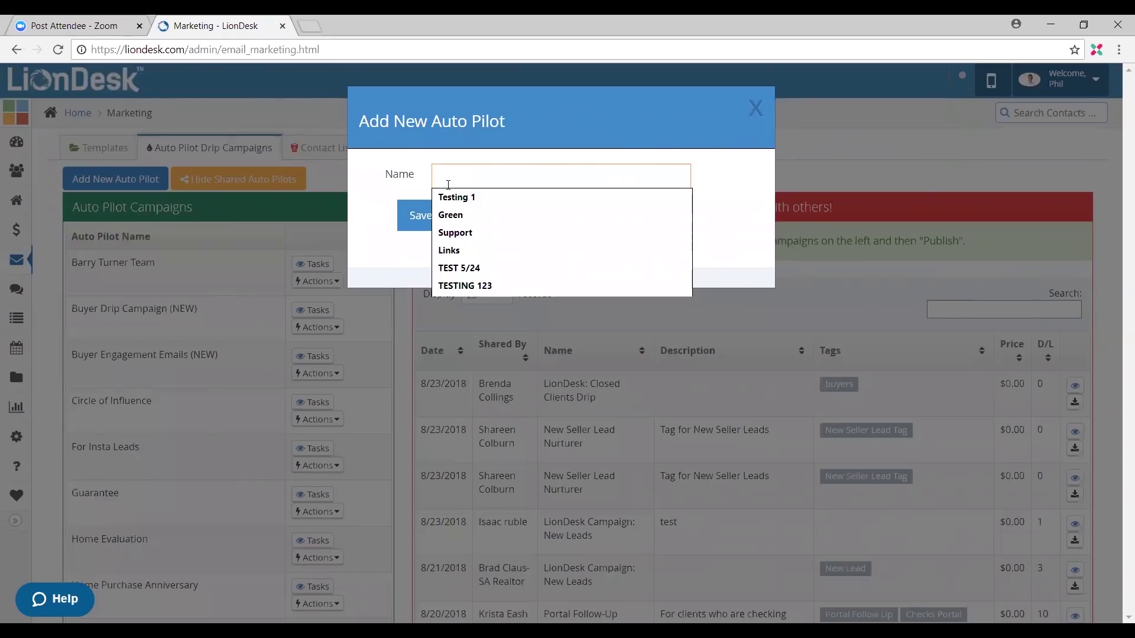
pyautogui.write('open')
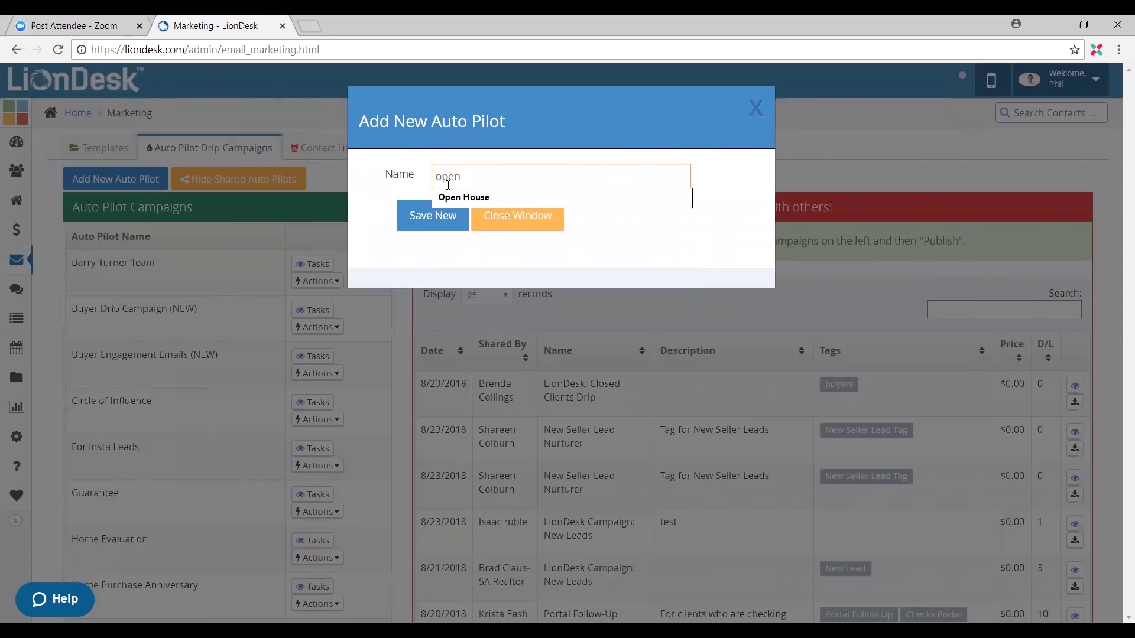
pyautogui.press('BackSpace')
pyautogui.press('BackSpace')
pyautogui.press('BackSpace')
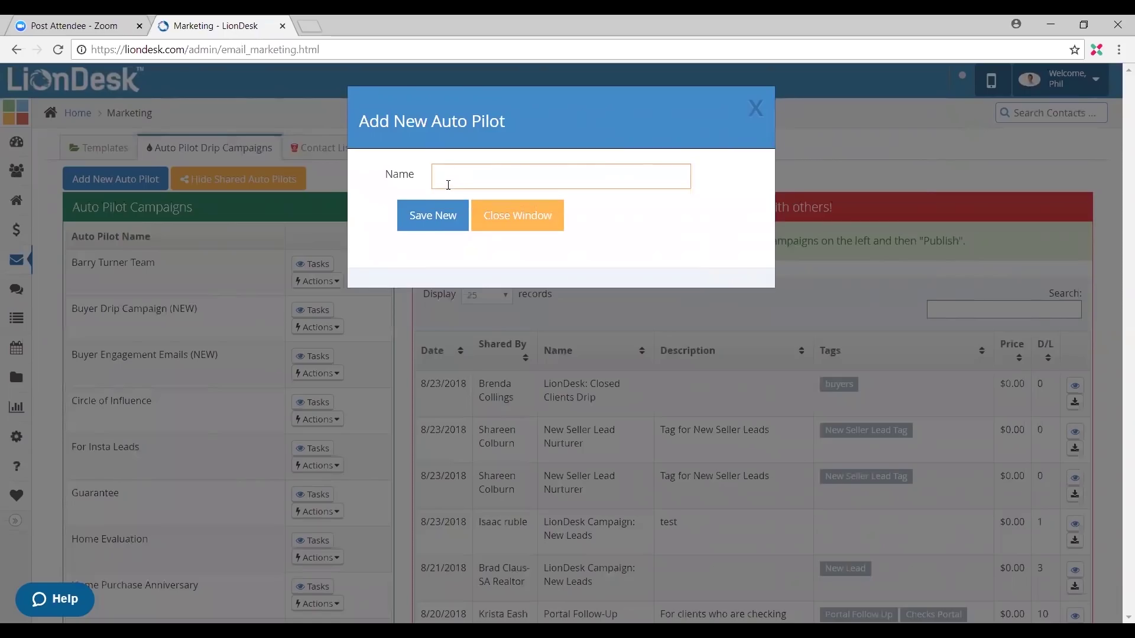
pyautogui.write('Open')
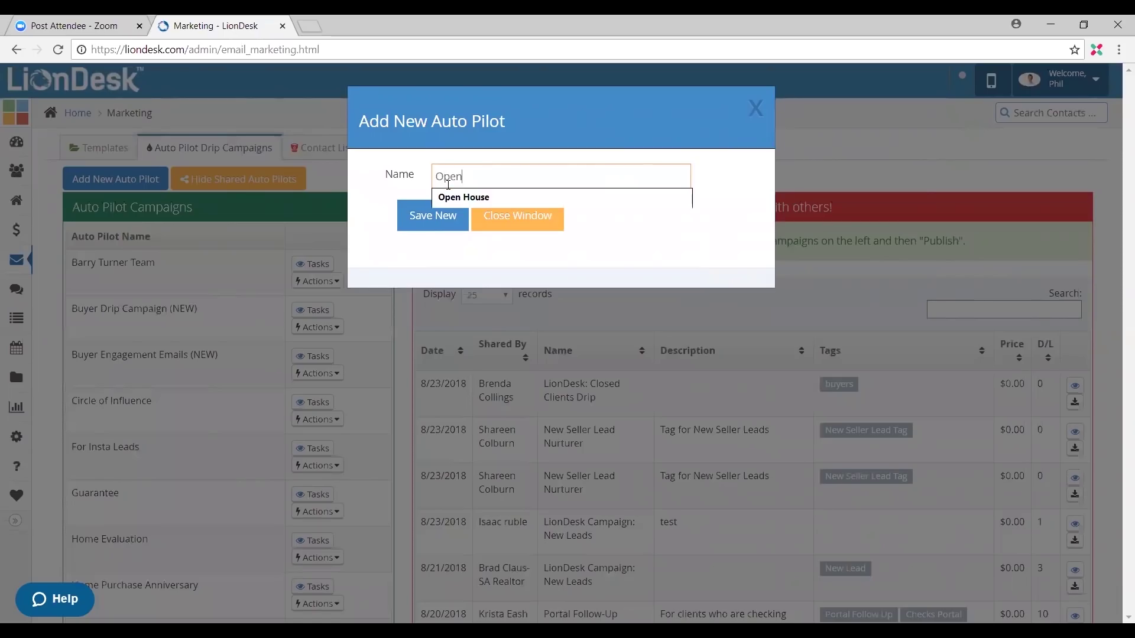
pyautogui.write(' House File')
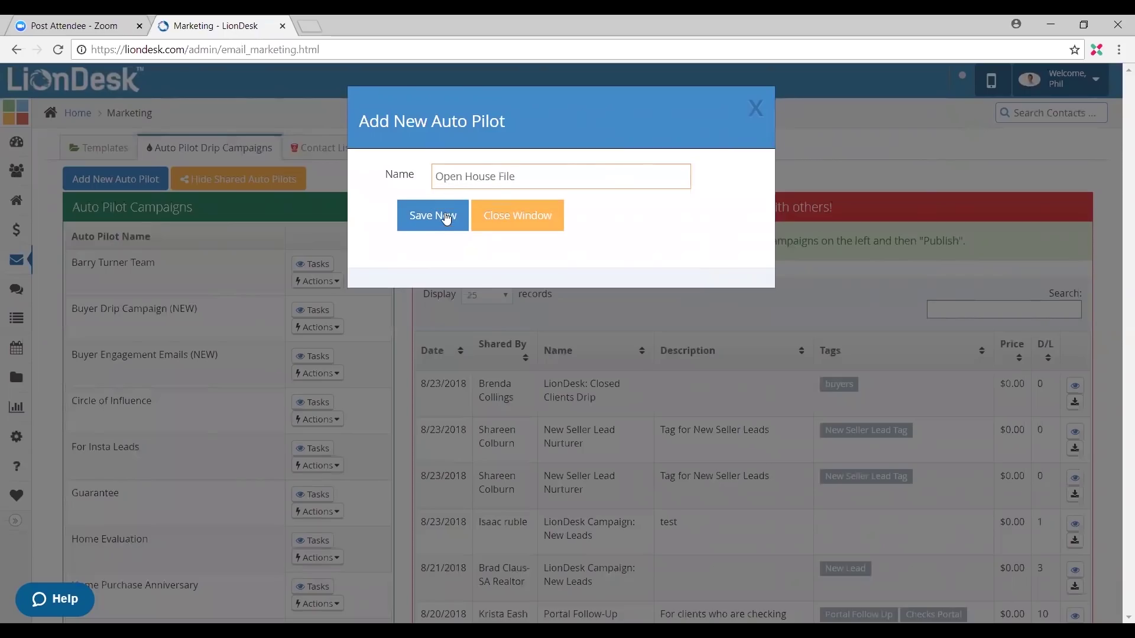
pyautogui.click(445, 219)
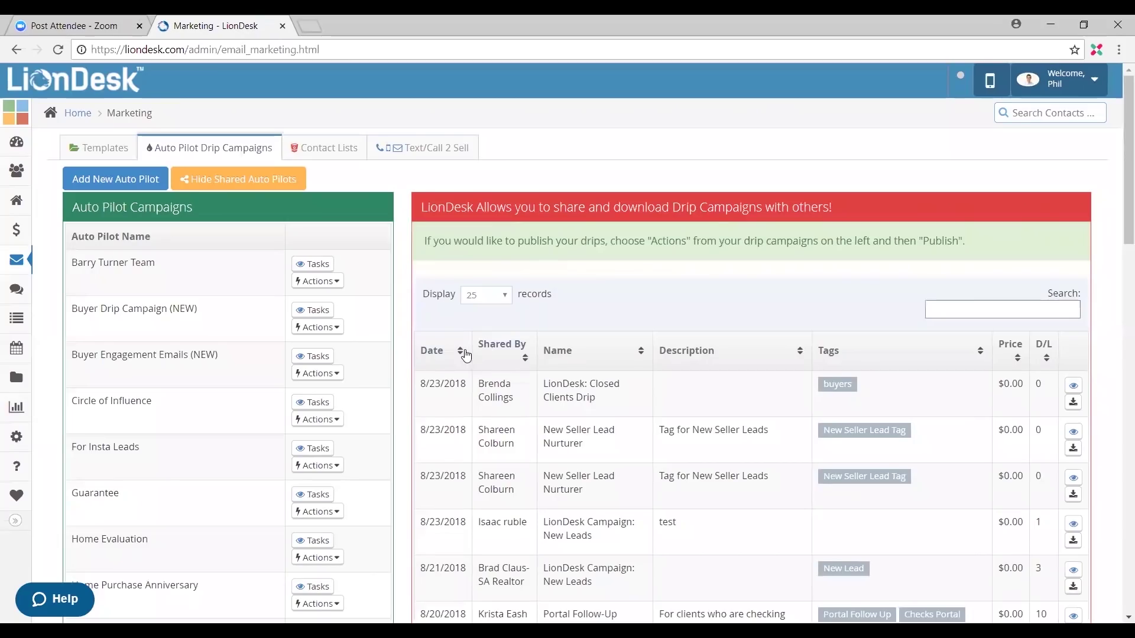
pyautogui.scroll(-5, 142, 391)
pyautogui.scroll(-5, 142, 391)
pyautogui.scroll(-1, 145, 401)
pyautogui.scroll(4, 144, 404)
pyautogui.scroll(-5, 148, 413)
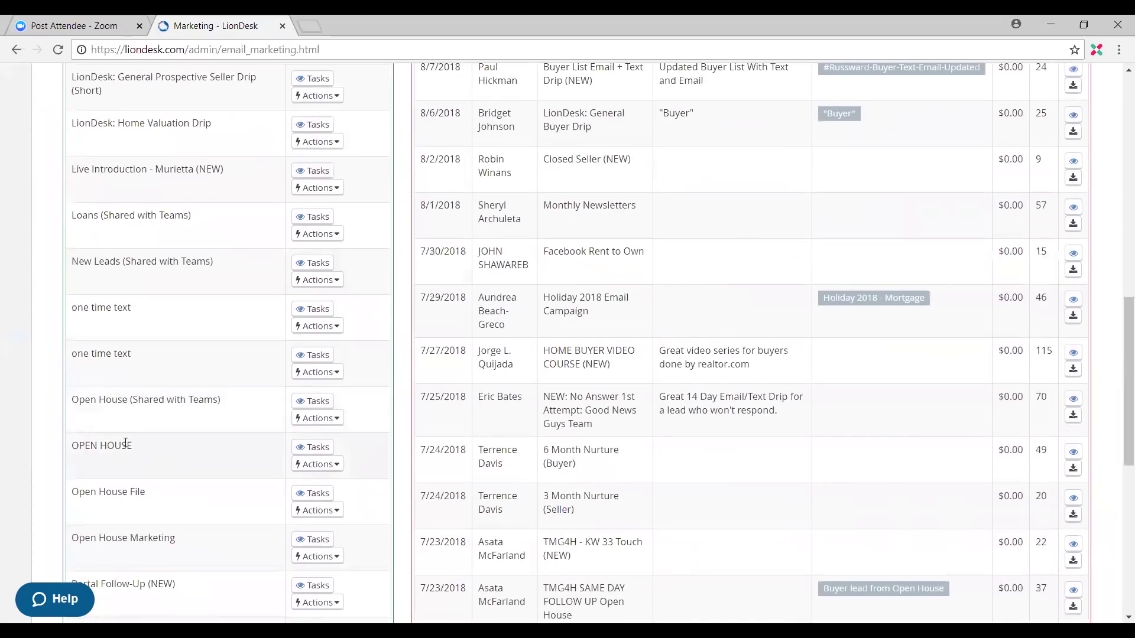
# Step: Draft an Email Contact task for Open House File using the Open House File template folder
pyautogui.click(323, 497)
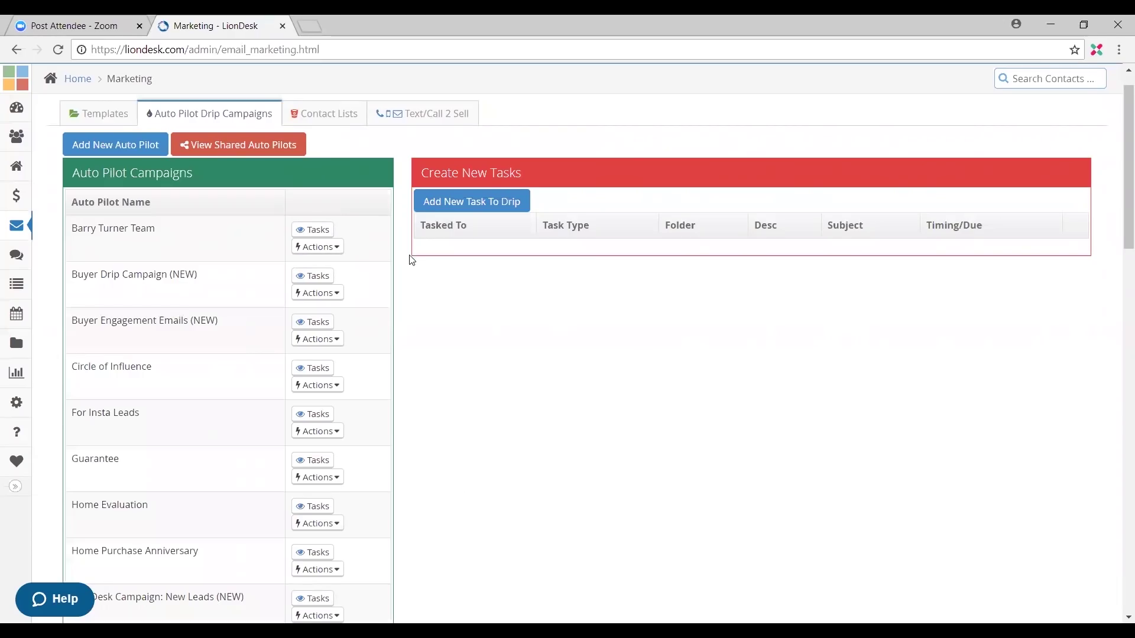
pyautogui.click(483, 208)
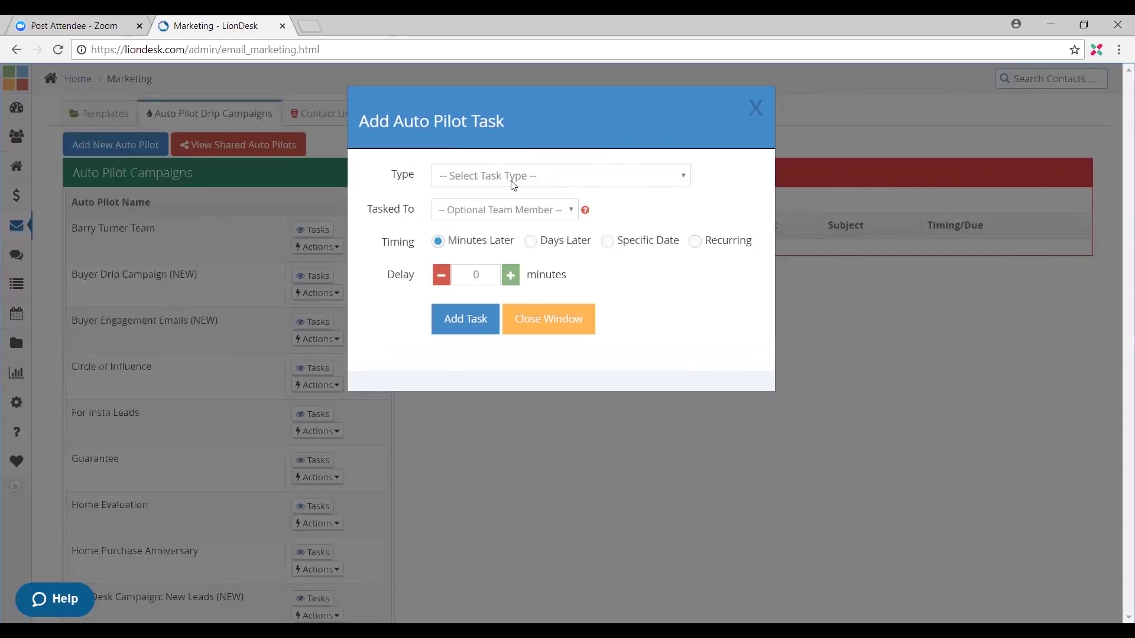
pyautogui.click(512, 180)
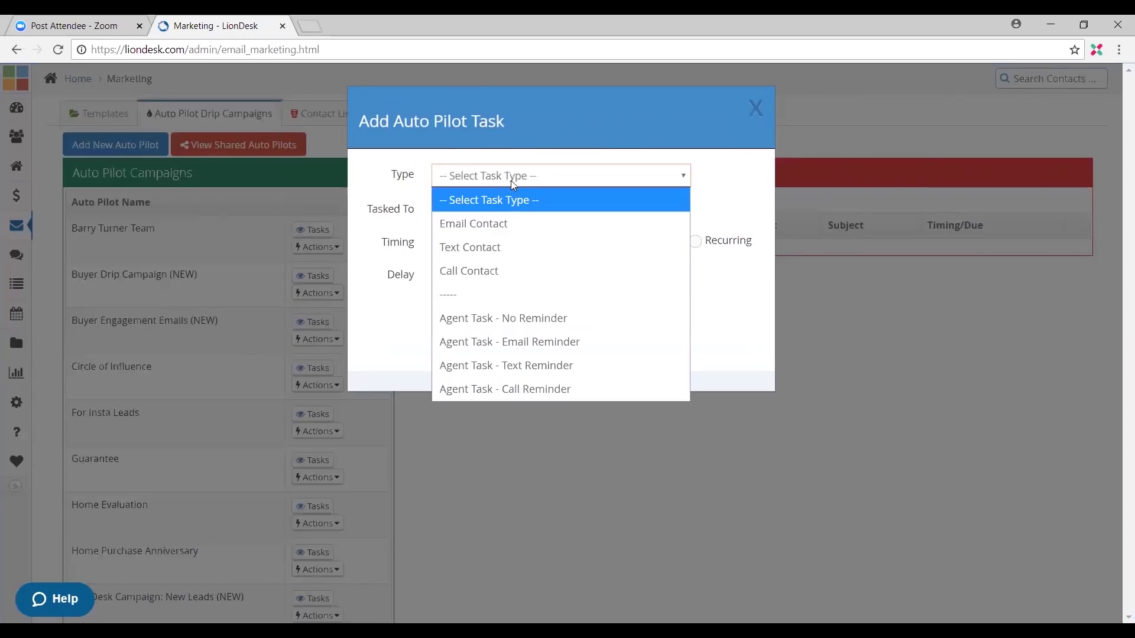
pyautogui.click(521, 224)
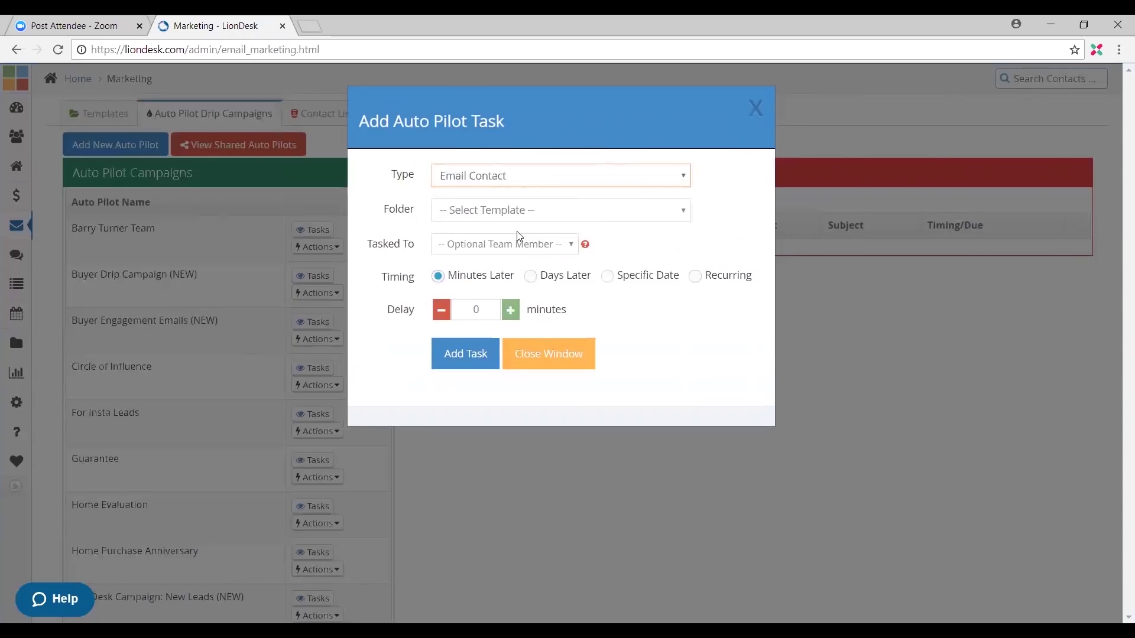
pyautogui.click(460, 213)
pyautogui.scroll(-1, 539, 329)
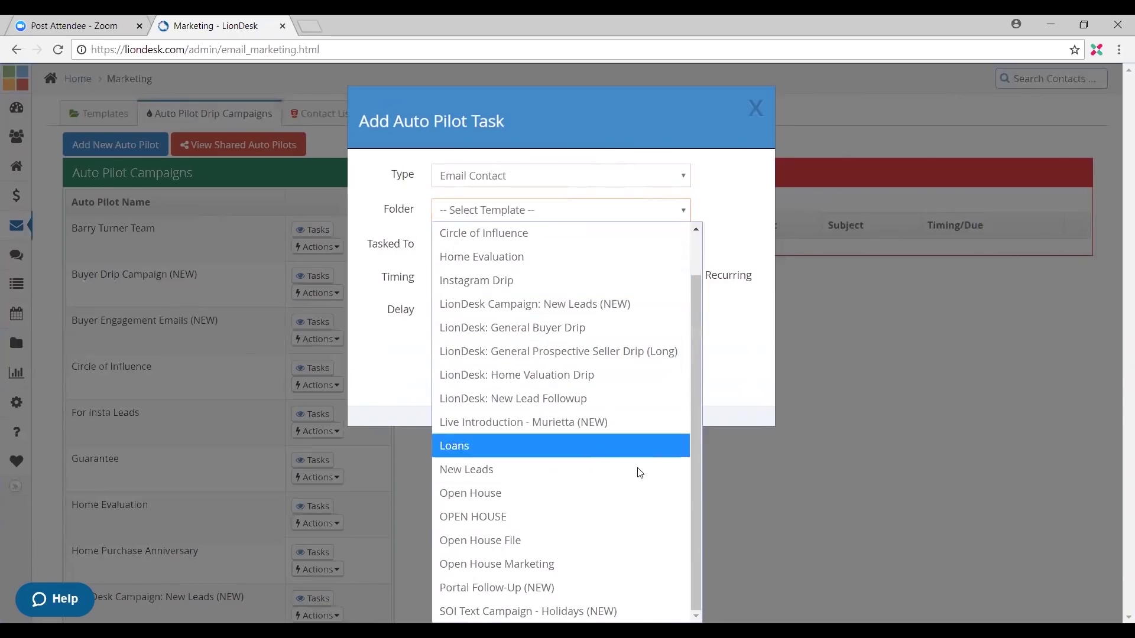
pyautogui.click(638, 530)
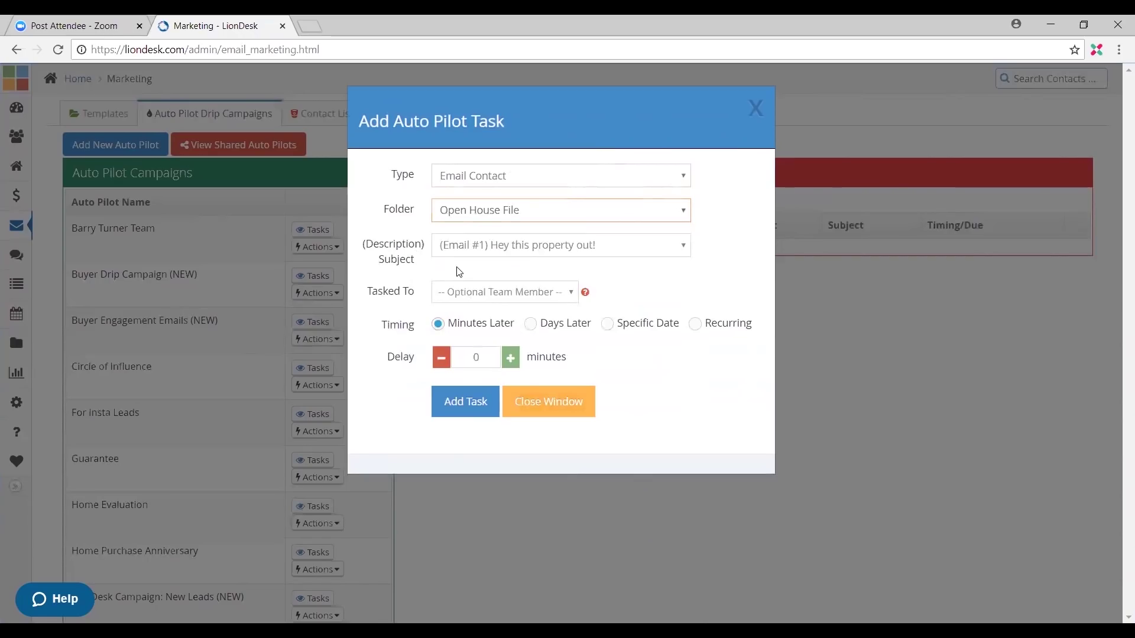
pyautogui.click(550, 253)
pyautogui.click(563, 251)
pyautogui.click(510, 250)
pyautogui.click(535, 250)
# Step: Discard the task draft and show the Open House File folder's templates
pyautogui.click(749, 109)
pyautogui.click(123, 116)
pyautogui.scroll(-8, 171, 402)
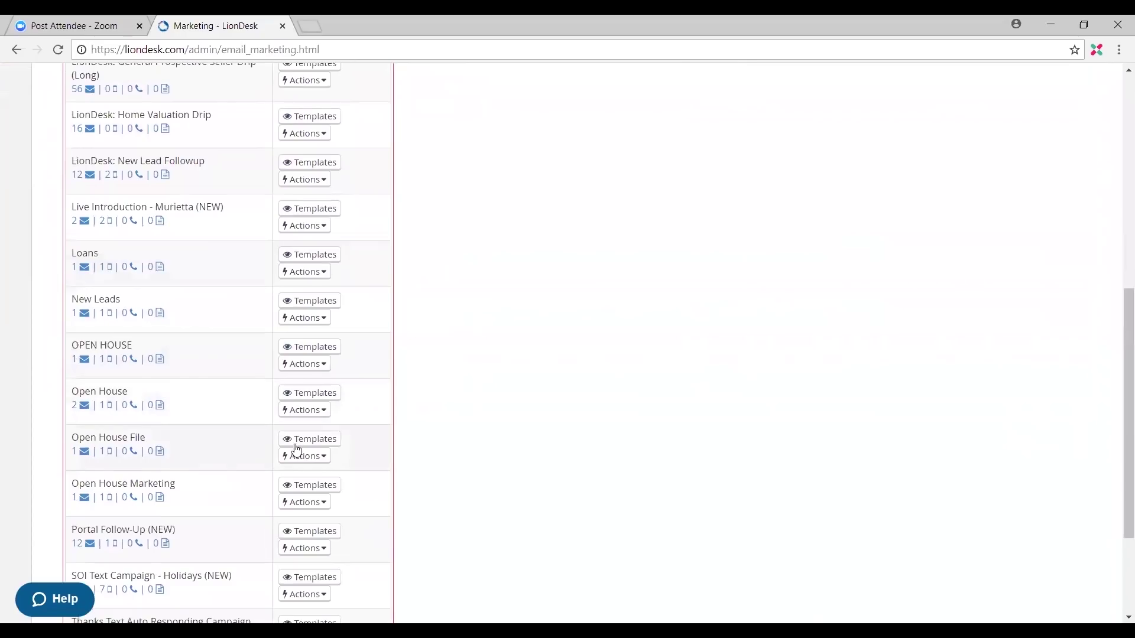
pyautogui.click(302, 440)
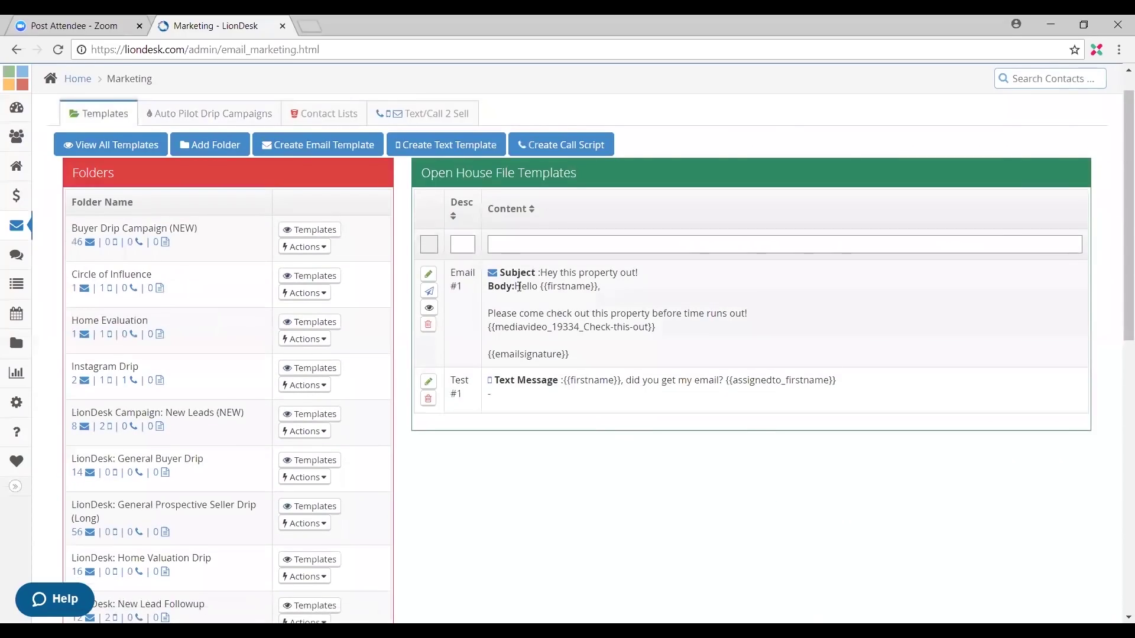
# Step: Open Email #1 for editing, then return to the Auto Pilot Drip Campaigns list
pyautogui.click(428, 273)
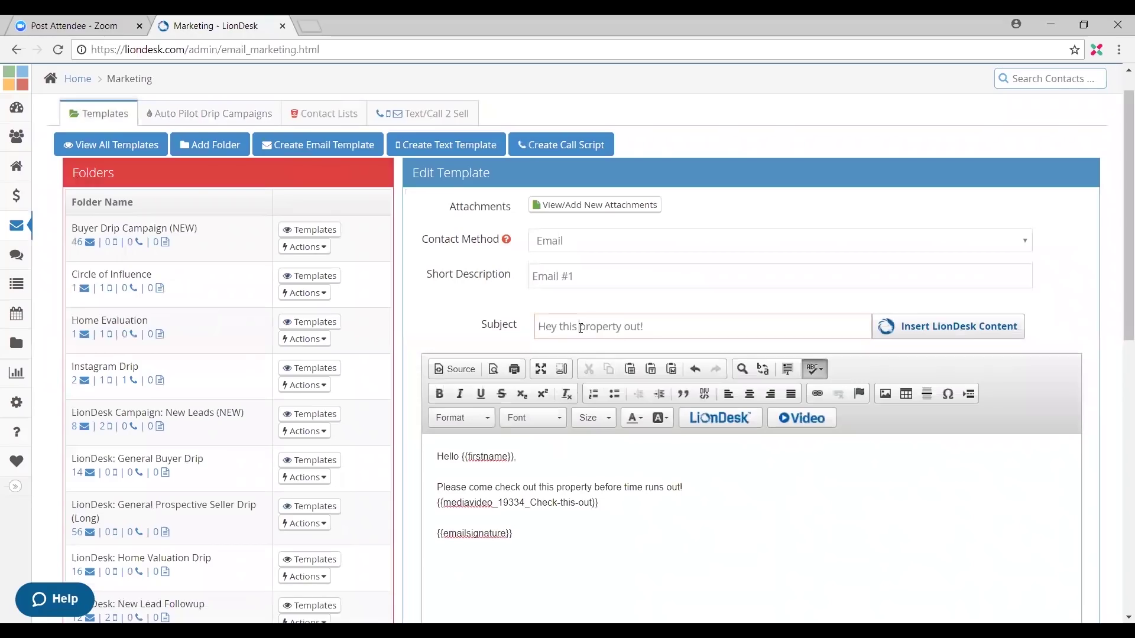
pyautogui.write('check')
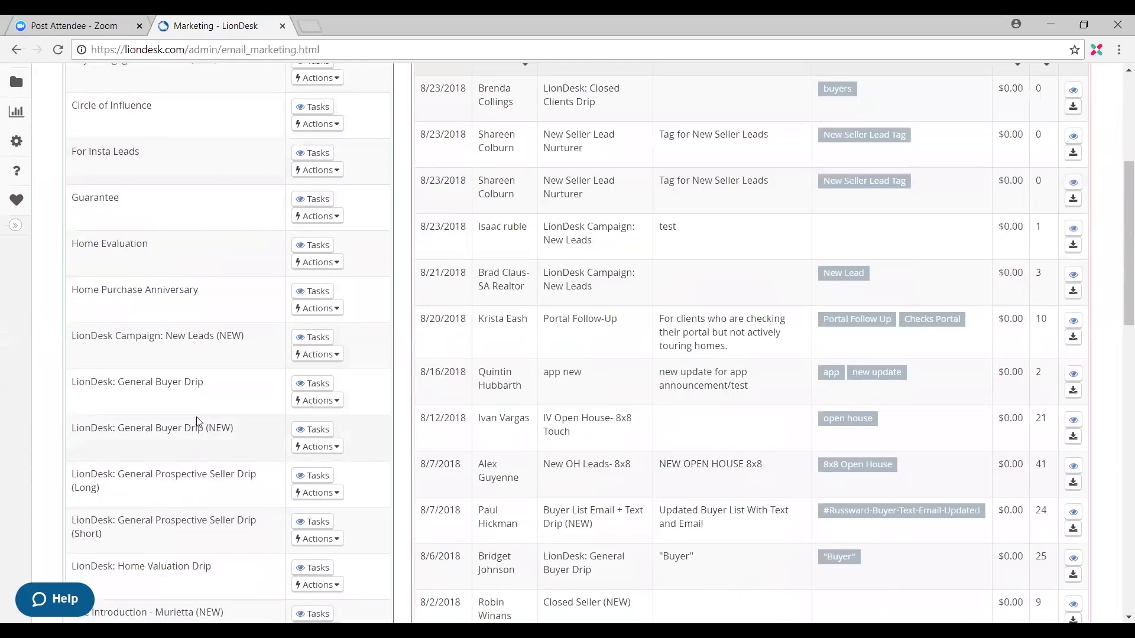
pyautogui.scroll(-6, 196, 416)
pyautogui.scroll(-4, 207, 410)
pyautogui.scroll(-1, 197, 516)
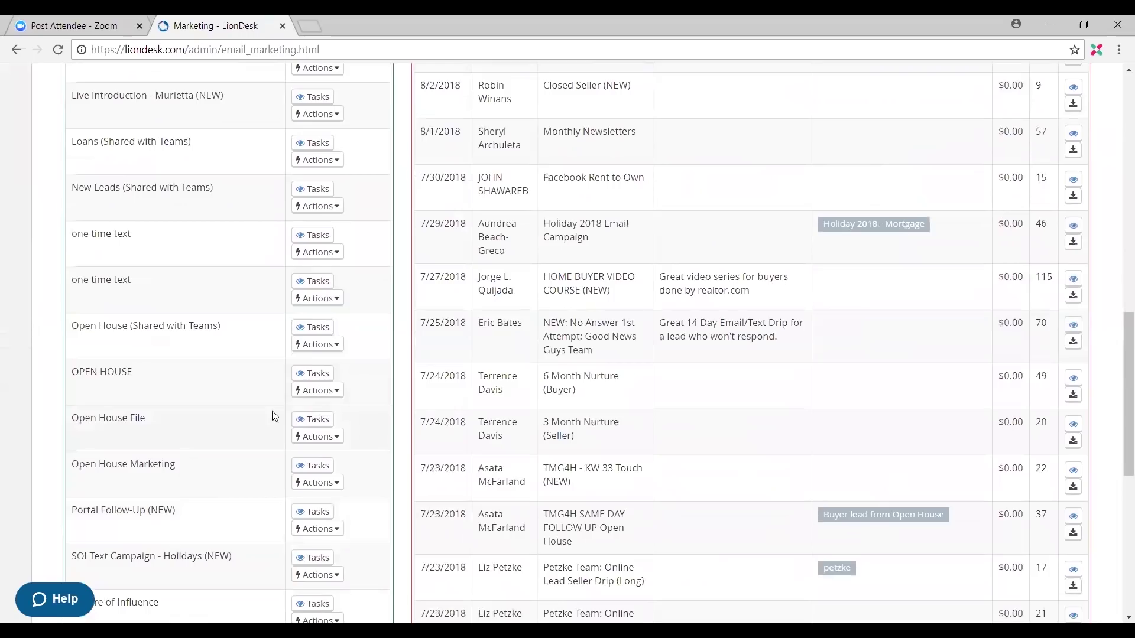
pyautogui.click(308, 420)
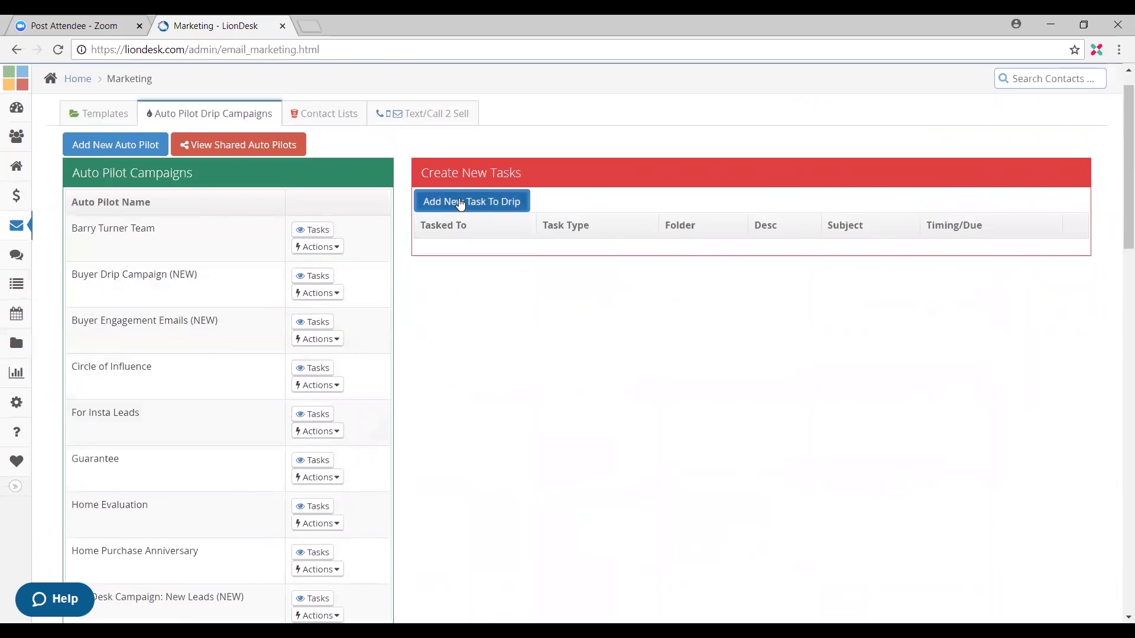
# Step: Preview the Add New Task To Drip form's task types and close it unsaved
pyautogui.click(460, 203)
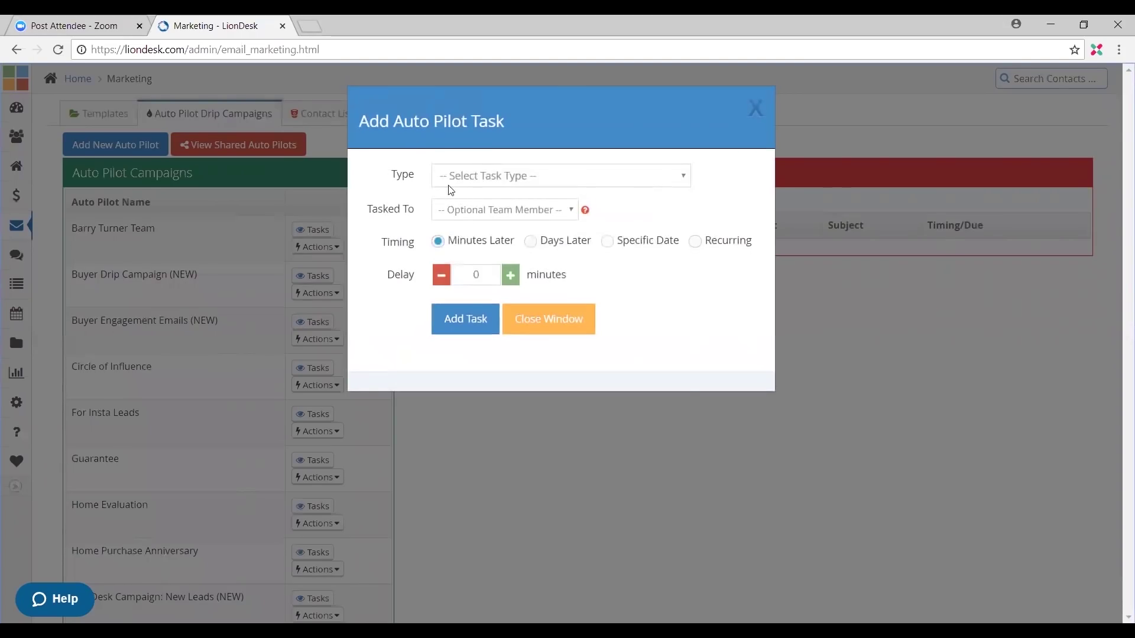
pyautogui.click(484, 183)
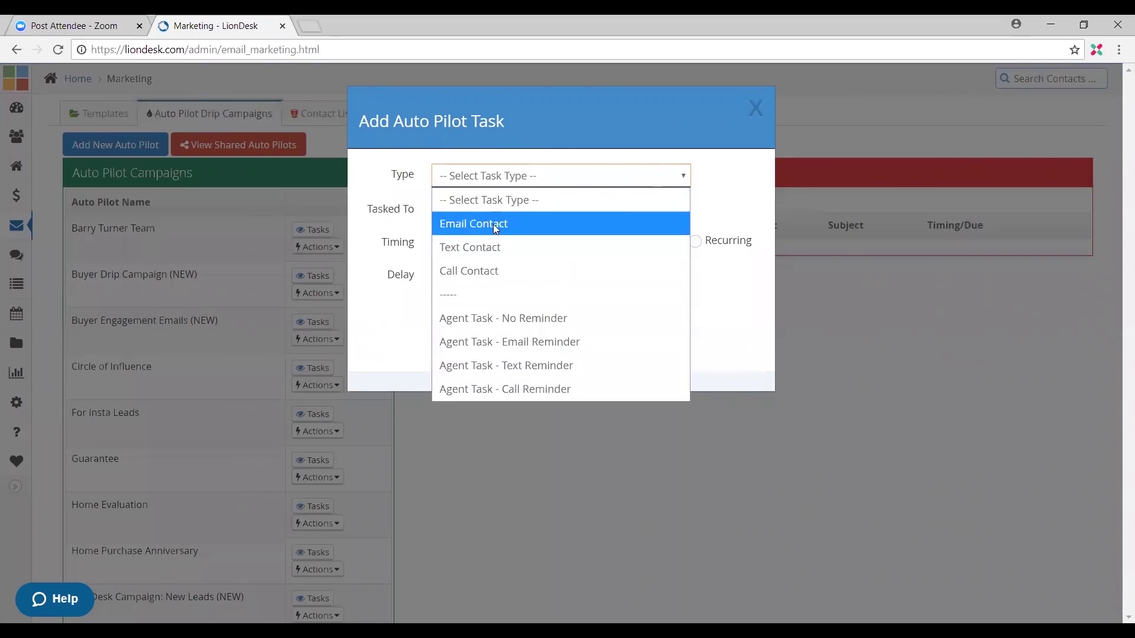
pyautogui.click(752, 111)
pyautogui.click(754, 110)
# Step: Open the task panel of the Open House File campaign
pyautogui.scroll(-7, 163, 437)
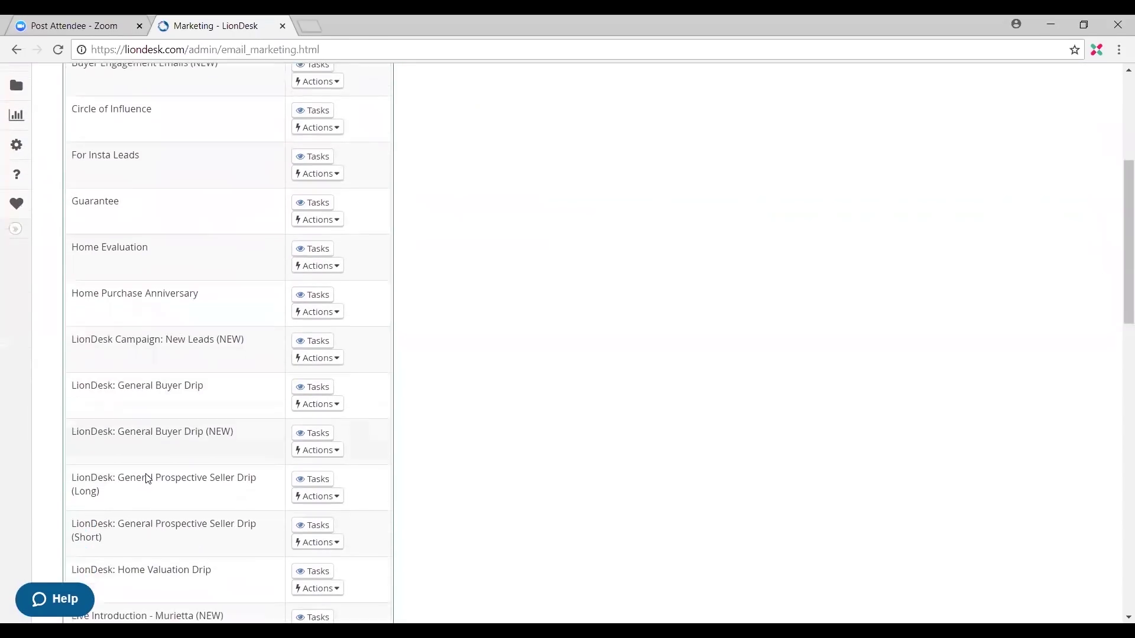
pyautogui.scroll(8, 180, 245)
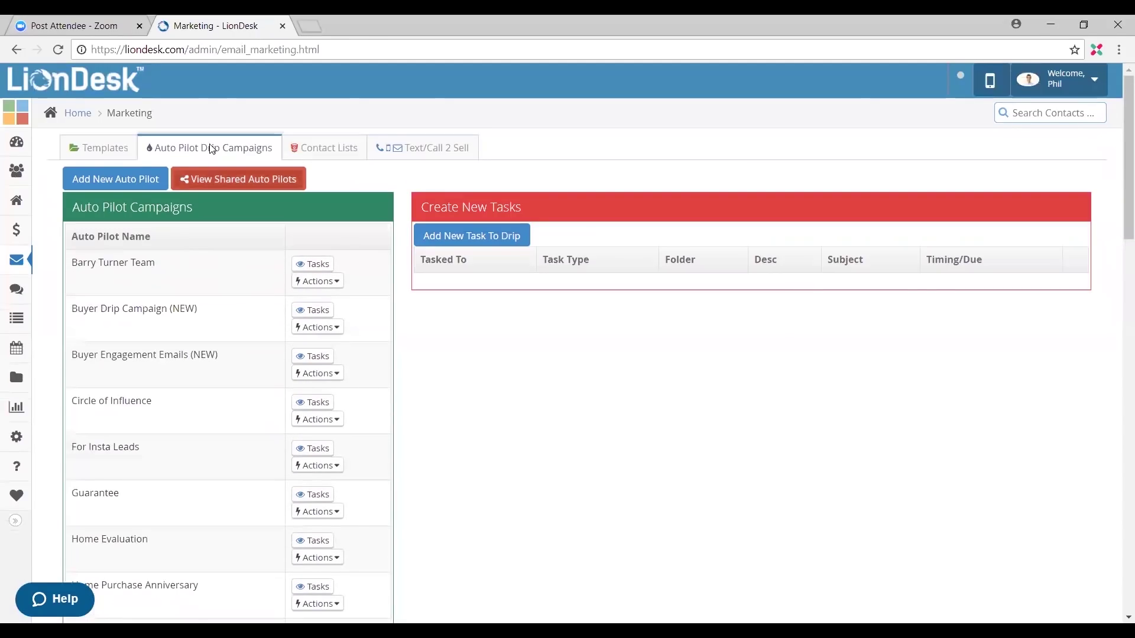
pyautogui.scroll(-1, 203, 347)
pyautogui.scroll(-8, 203, 347)
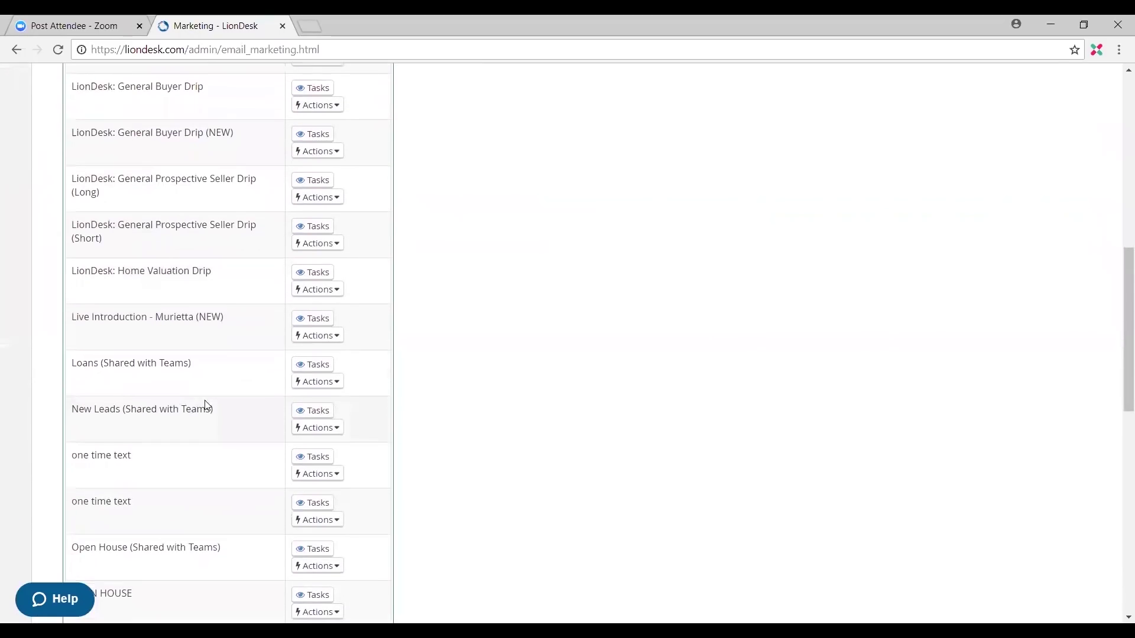
pyautogui.scroll(3, 204, 411)
pyautogui.scroll(-3, 201, 413)
pyautogui.scroll(-4, 197, 425)
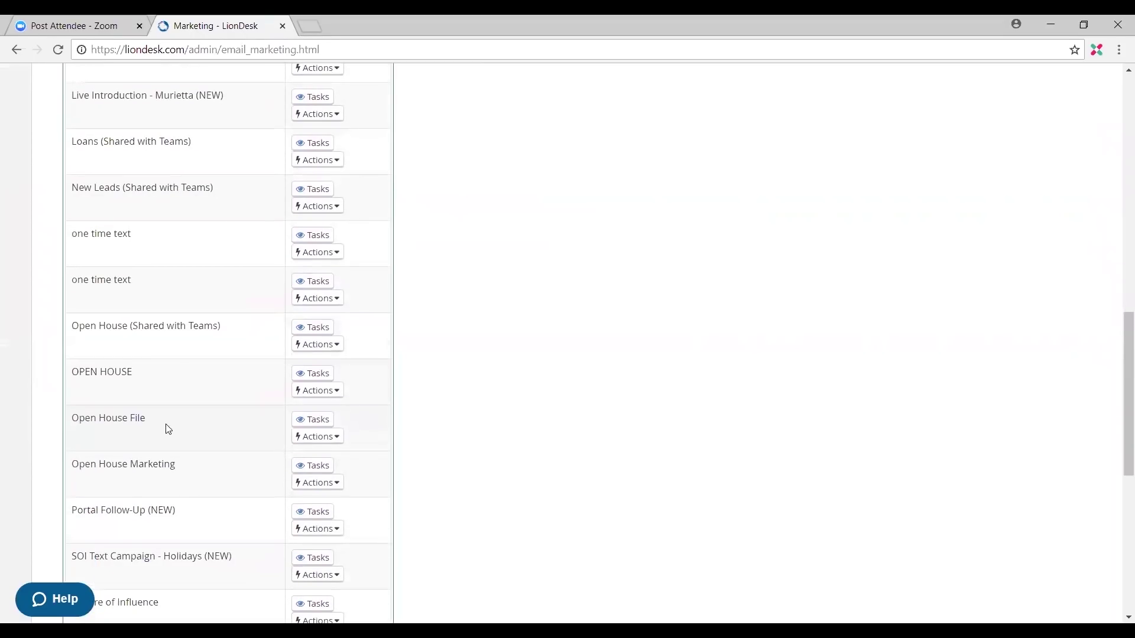
pyautogui.click(316, 426)
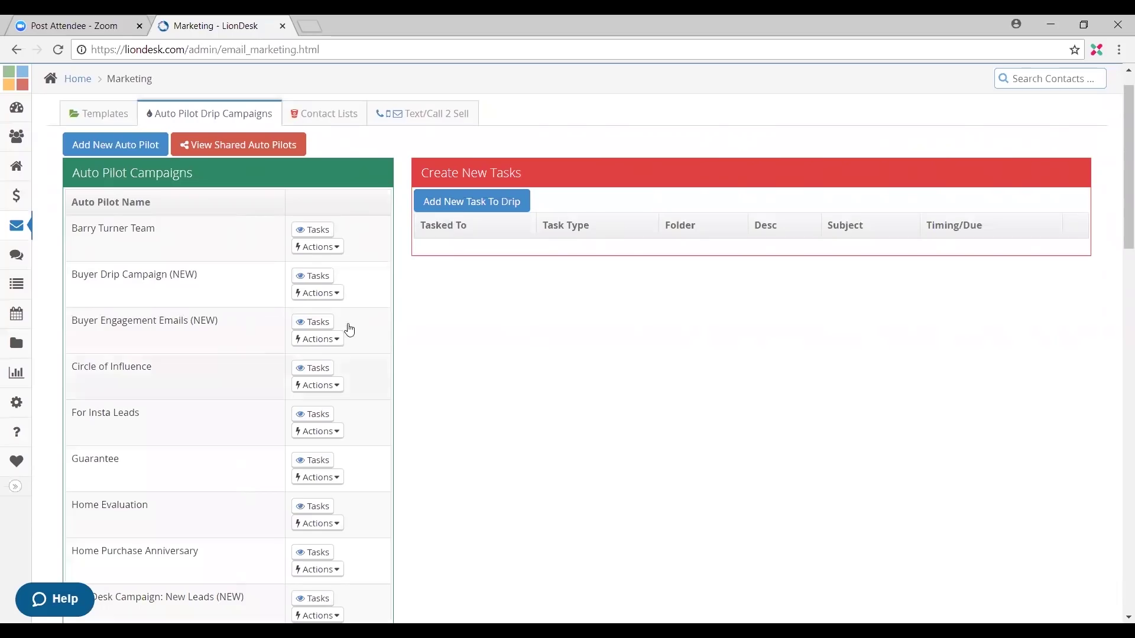
# Step: Start an unassigned Email Contact task sending Email #1 from the Open House File folder
pyautogui.click(462, 215)
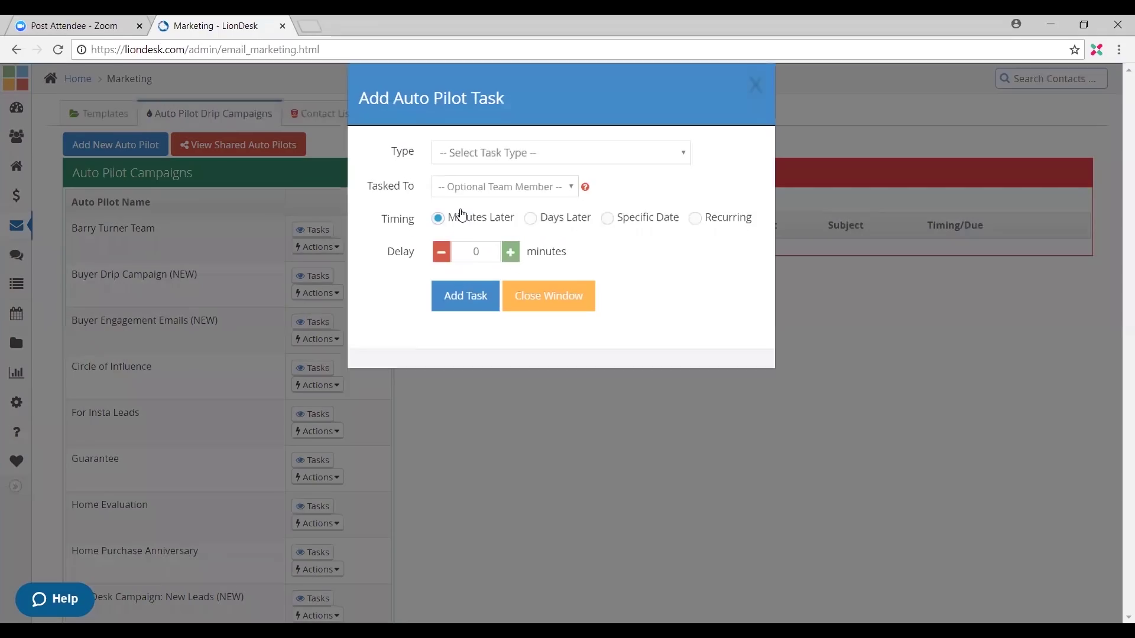
pyautogui.click(452, 175)
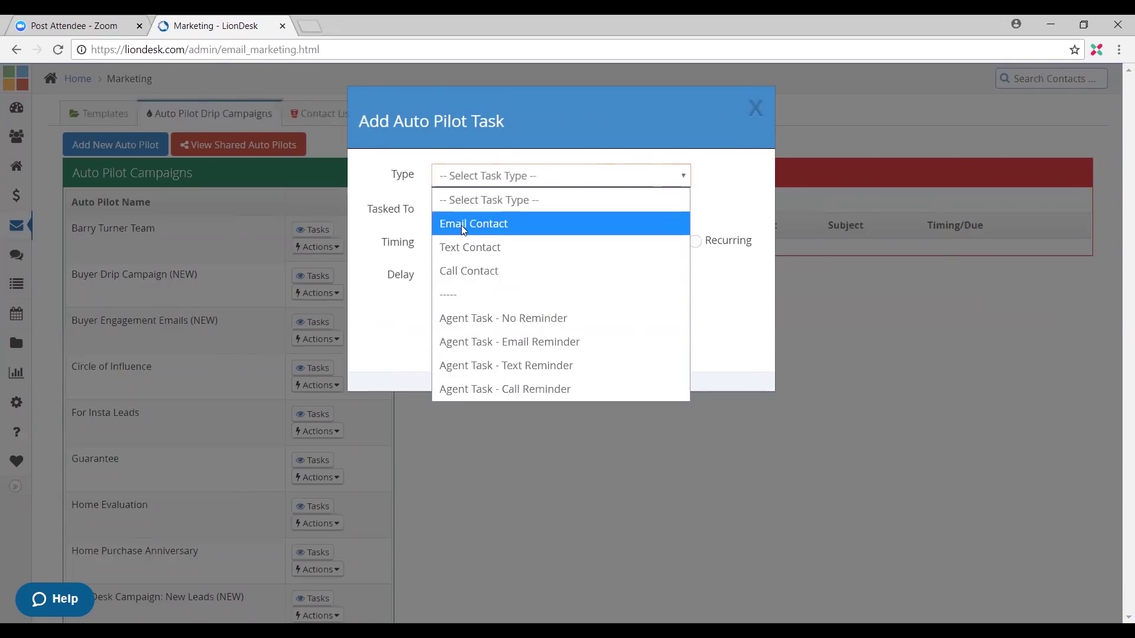
pyautogui.click(516, 223)
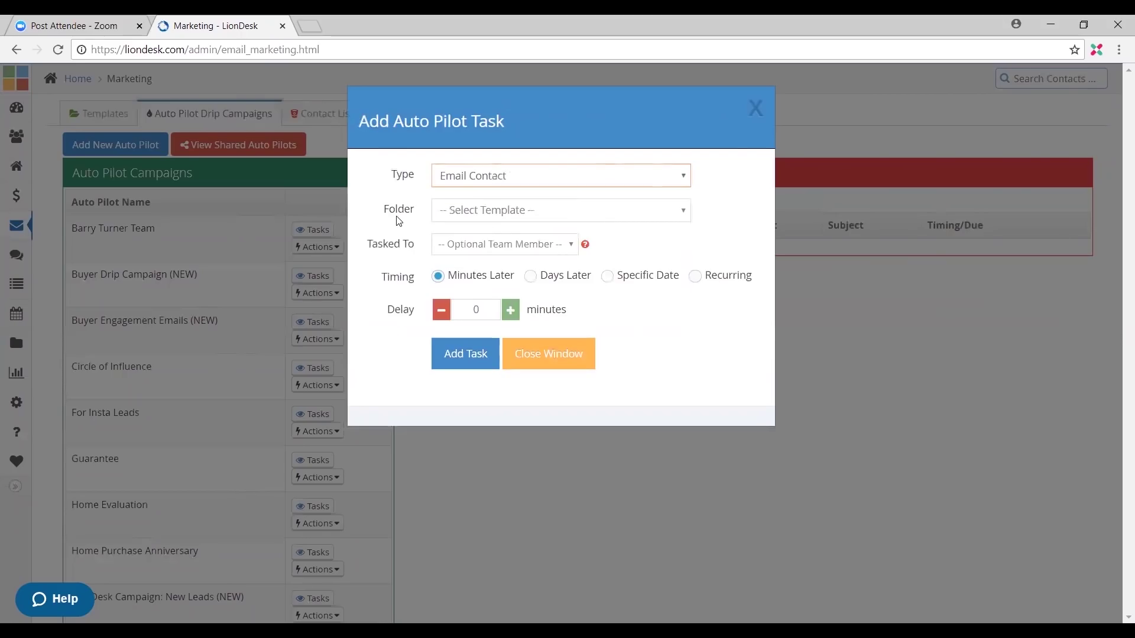
pyautogui.click(500, 213)
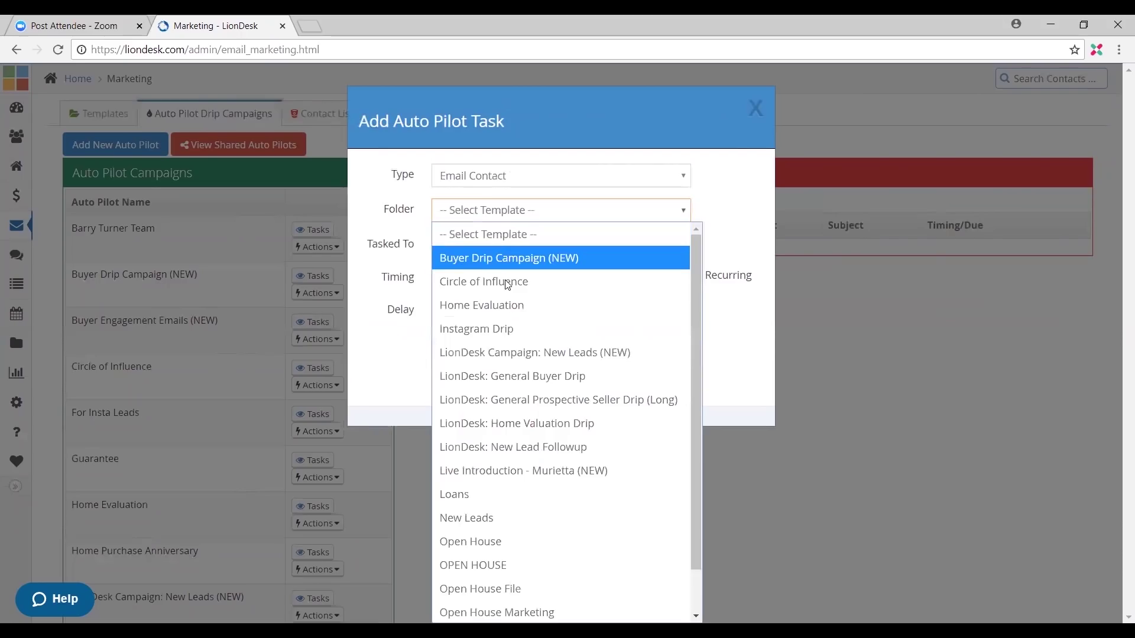
pyautogui.scroll(-1, 519, 499)
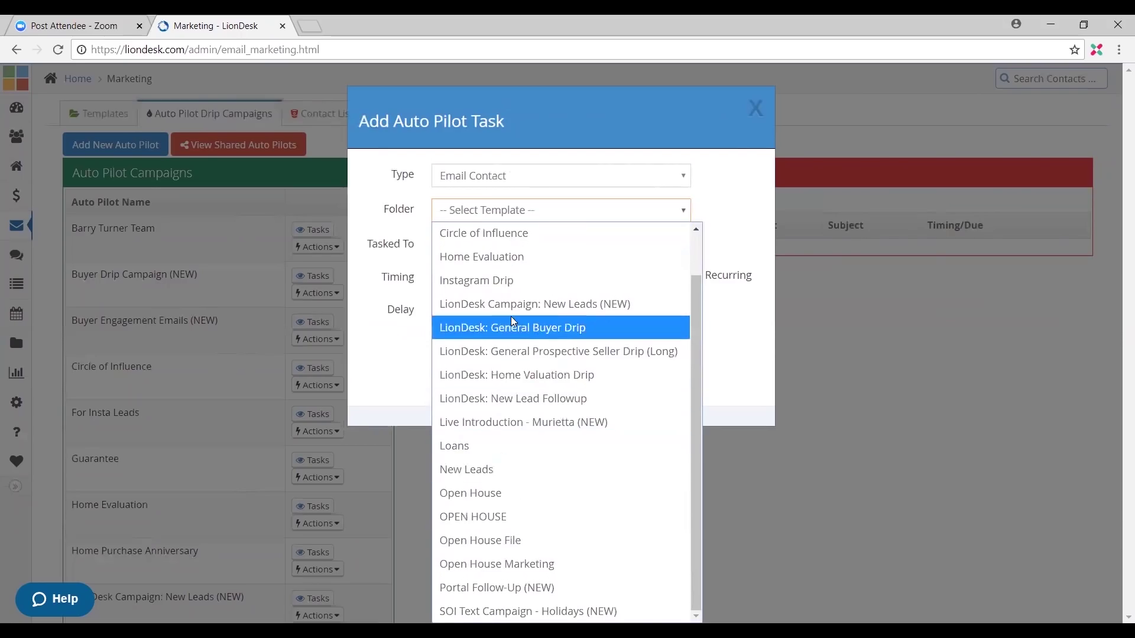
pyautogui.click(532, 540)
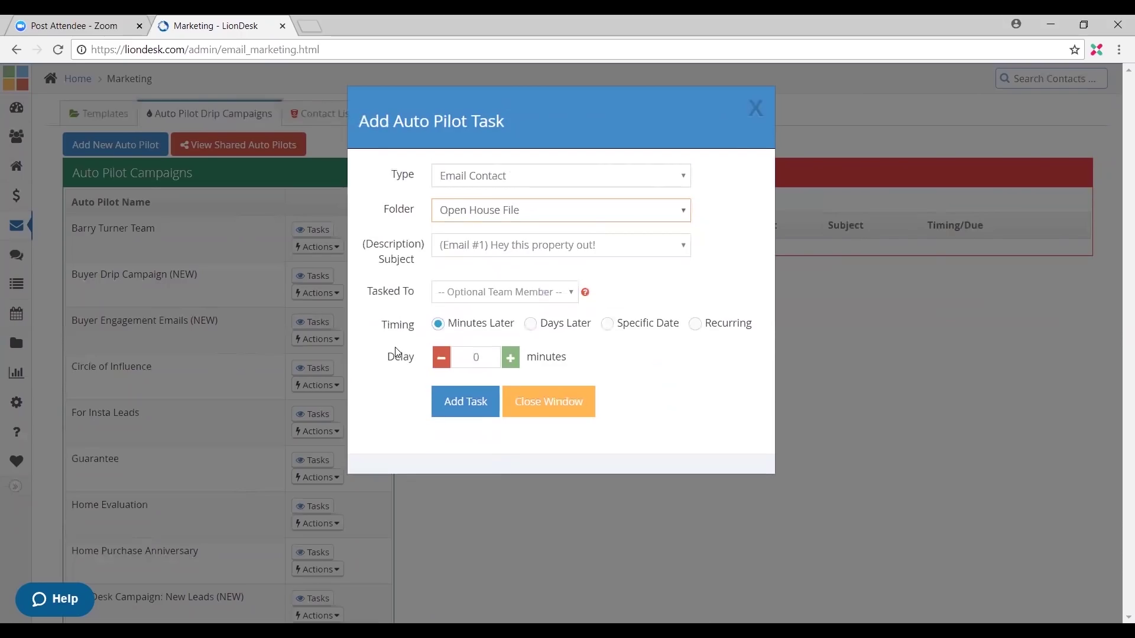
pyautogui.click(533, 252)
pyautogui.click(526, 267)
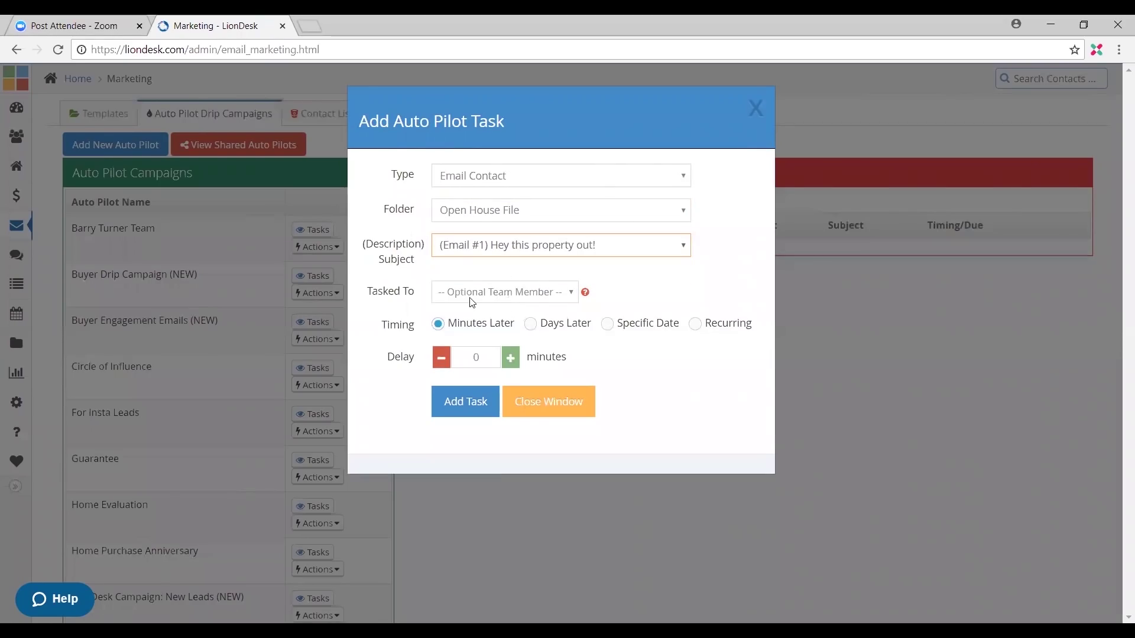
pyautogui.click(505, 299)
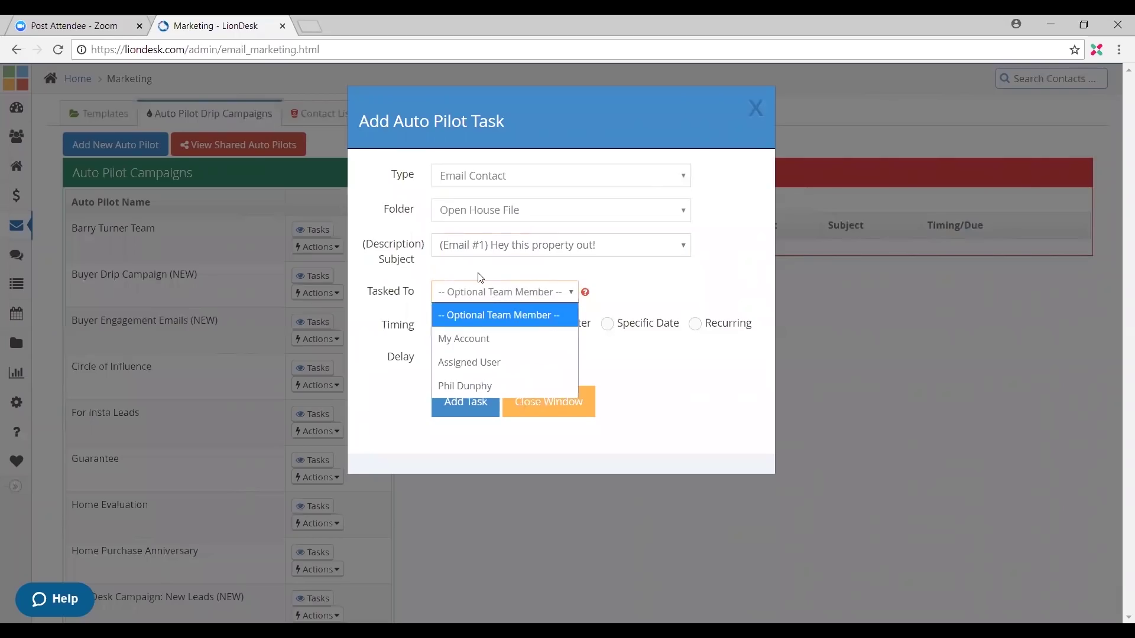
pyautogui.click(477, 283)
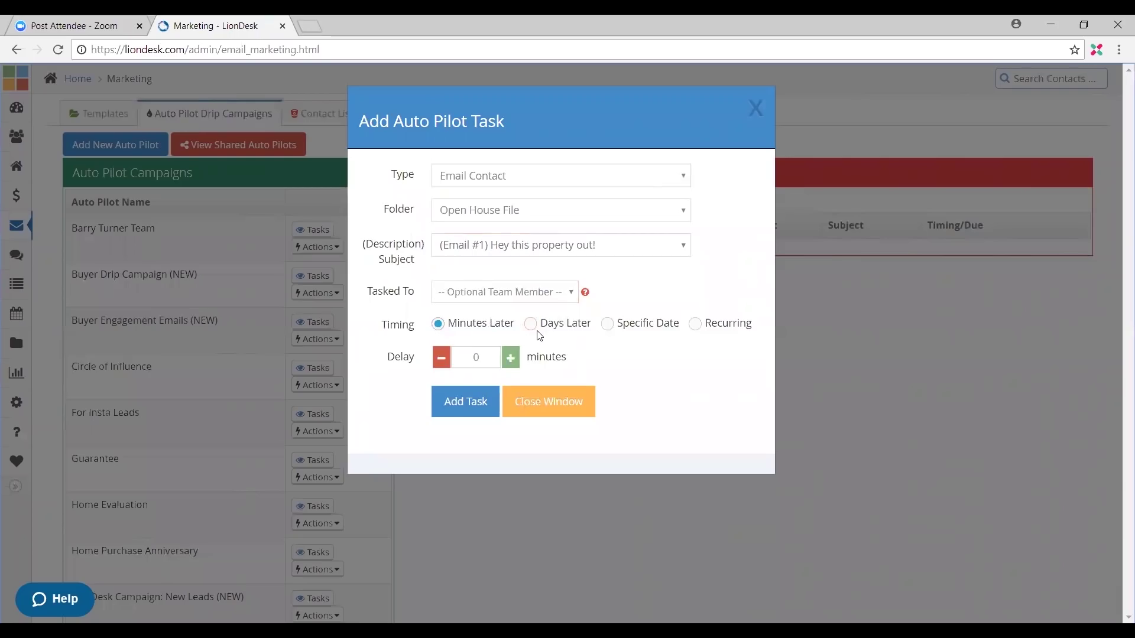
# Step: Schedule the email 5 days later at 9:00 AM and add the task
pyautogui.click(481, 360)
pyautogui.press('BackSpace')
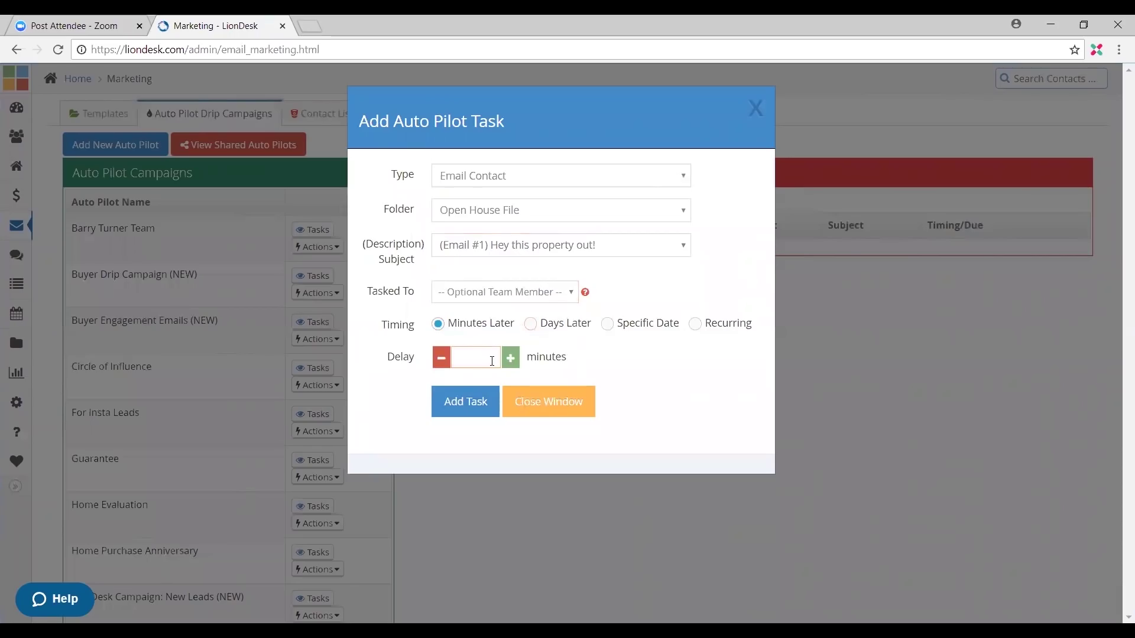
pyautogui.write('15')
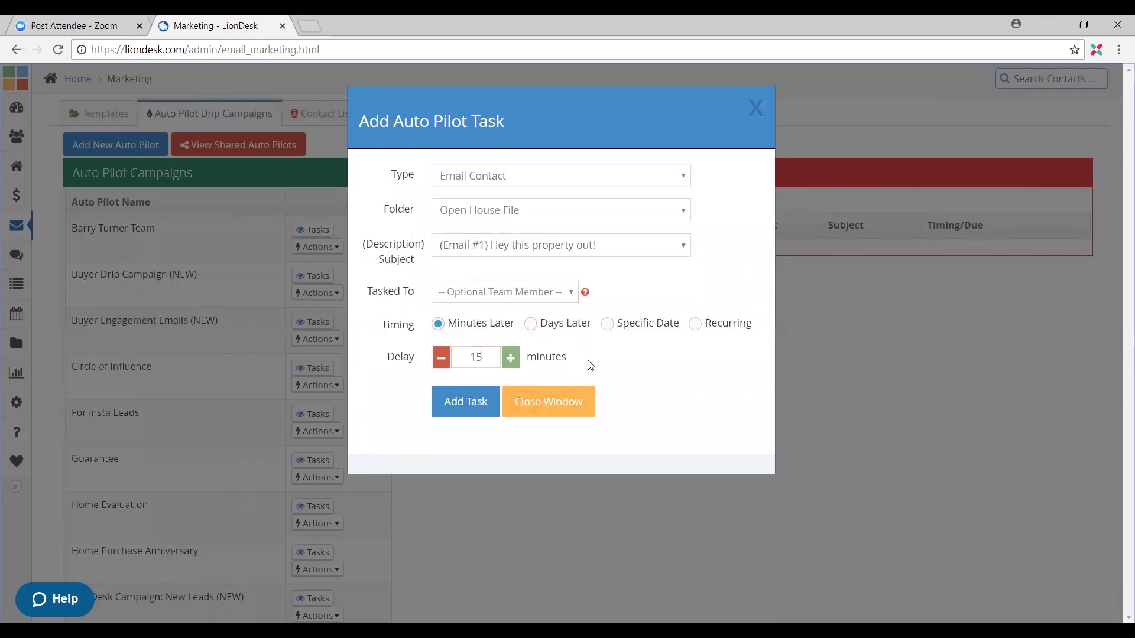
pyautogui.click(530, 324)
pyautogui.click(485, 356)
pyautogui.press('BackSpace')
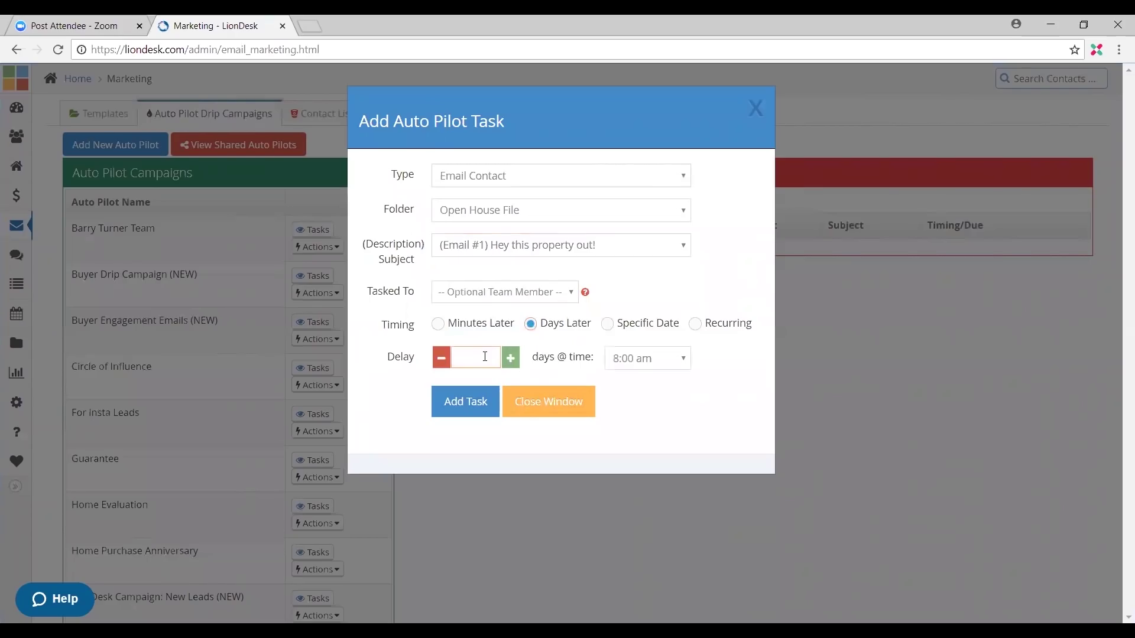
pyautogui.press('BackSpace')
pyautogui.write('5')
pyautogui.click(646, 358)
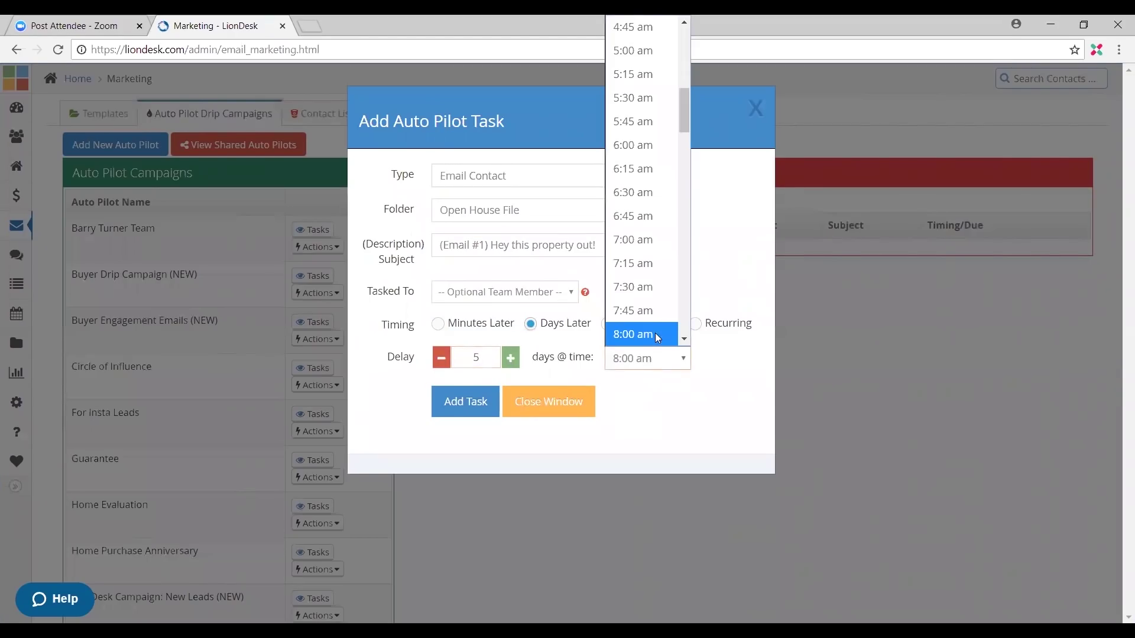
pyautogui.scroll(-3, 650, 330)
pyautogui.click(649, 281)
pyautogui.click(468, 415)
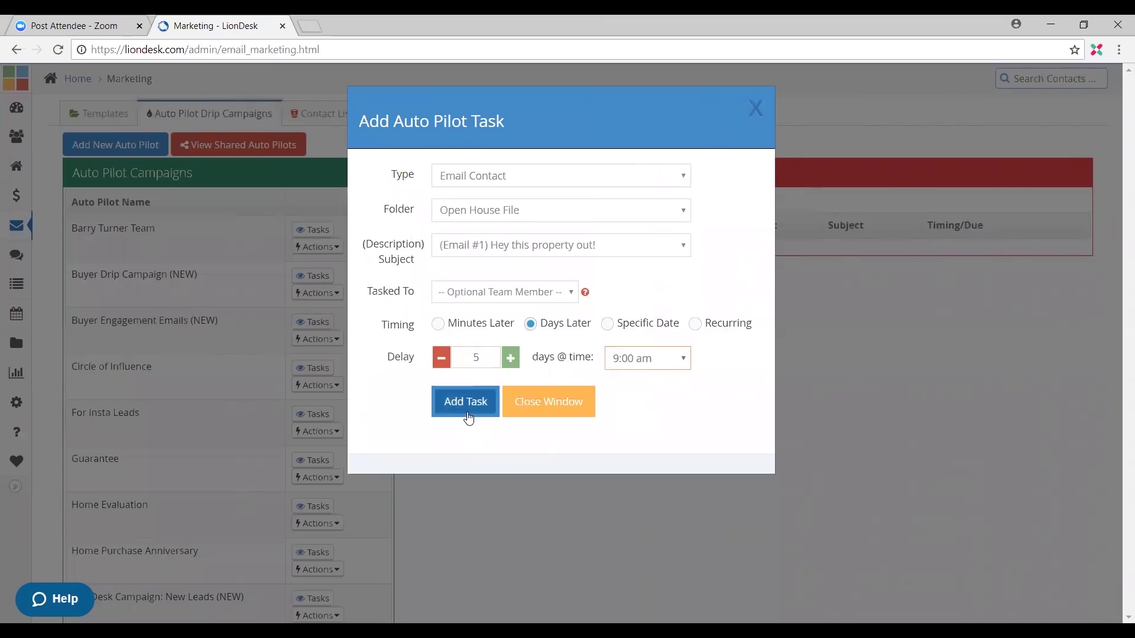
pyautogui.click(468, 416)
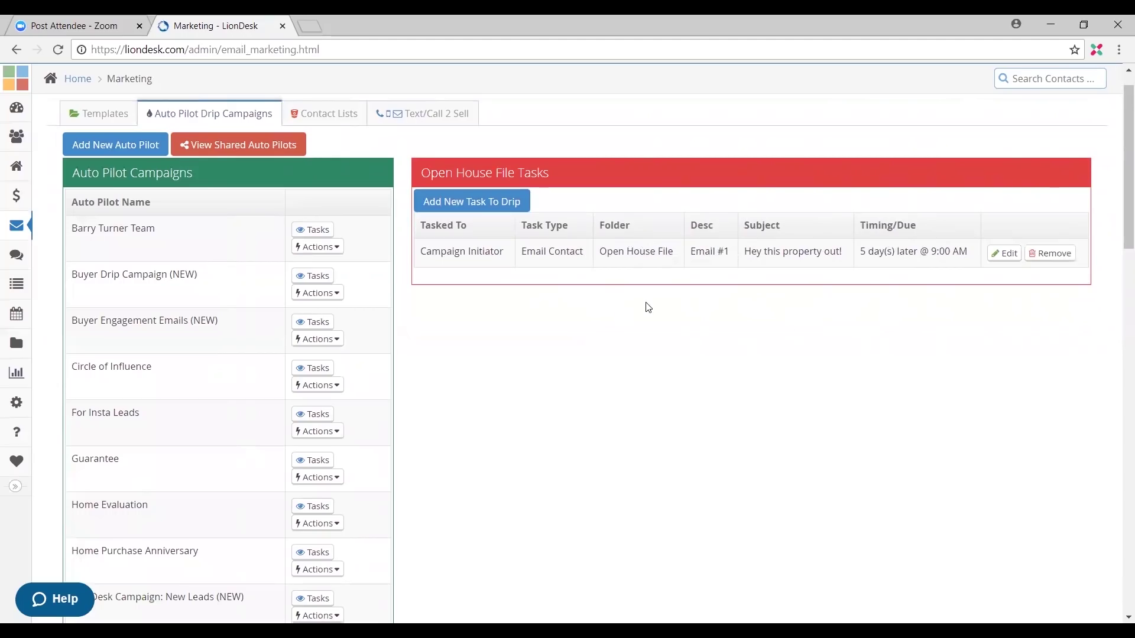
# Step: Review the saved email task, then start a Text Contact task from the Open House File folder
pyautogui.click(1005, 255)
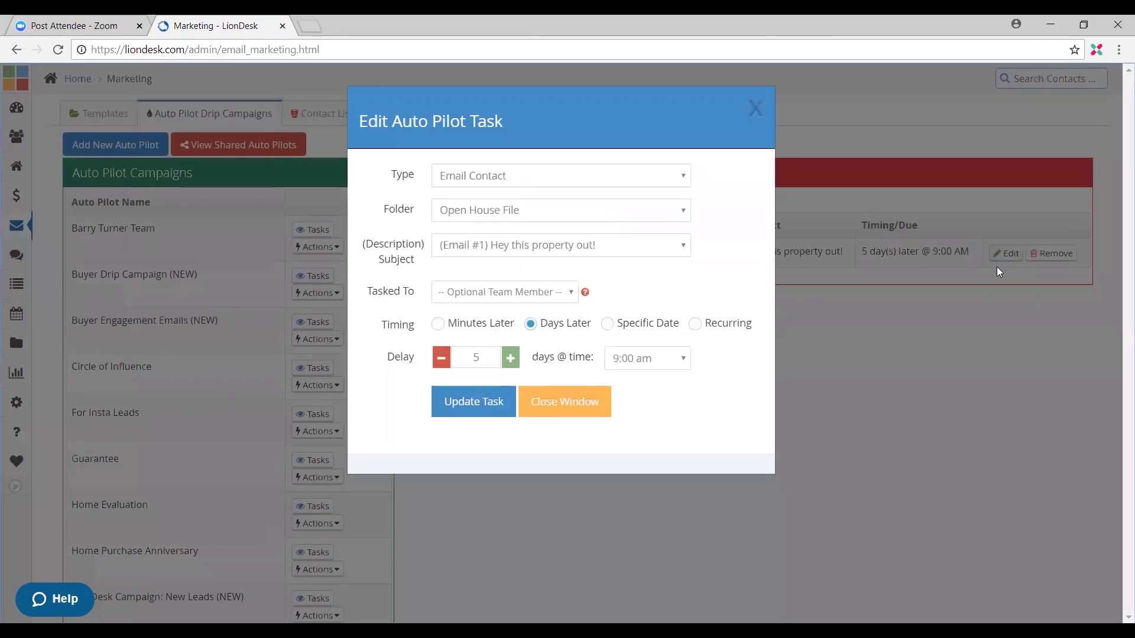
pyautogui.click(755, 108)
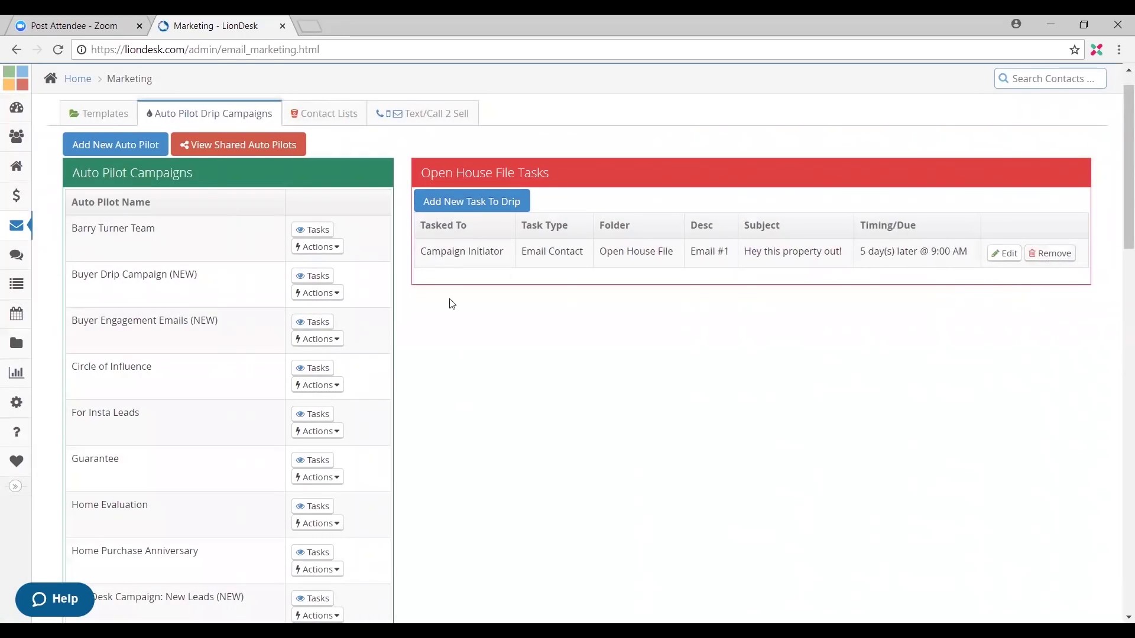
pyautogui.click(469, 200)
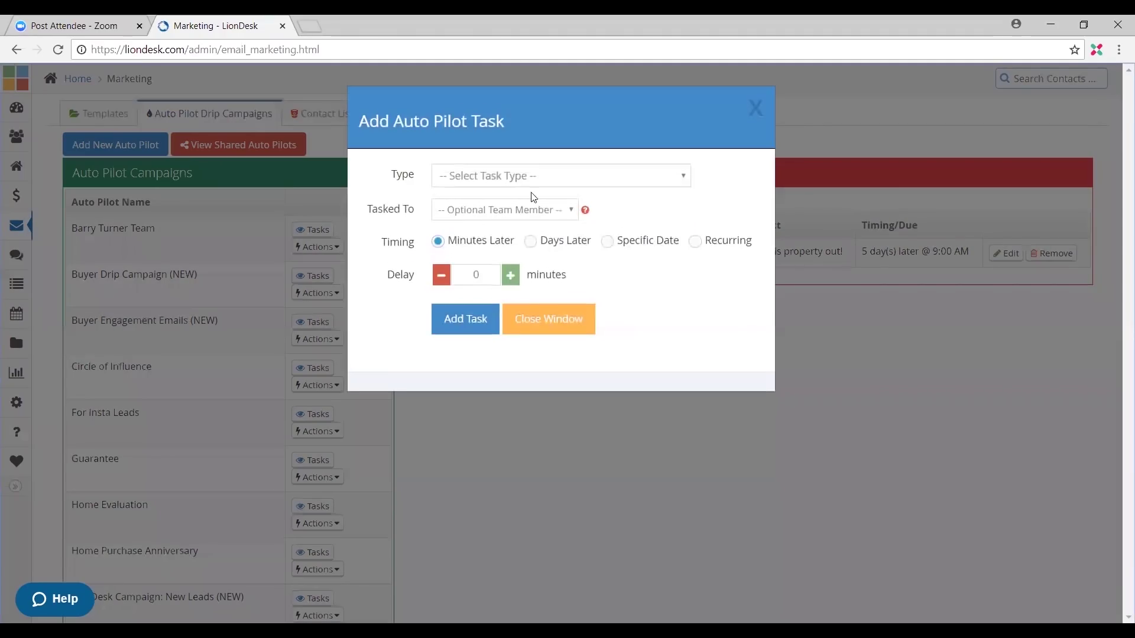
pyautogui.click(545, 185)
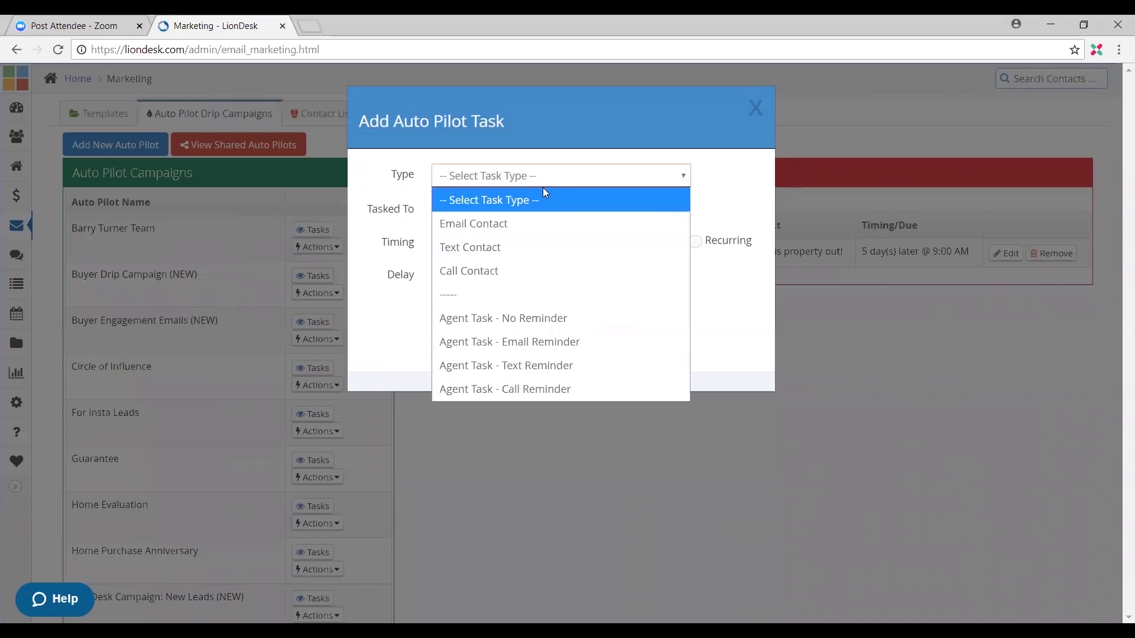
pyautogui.click(542, 247)
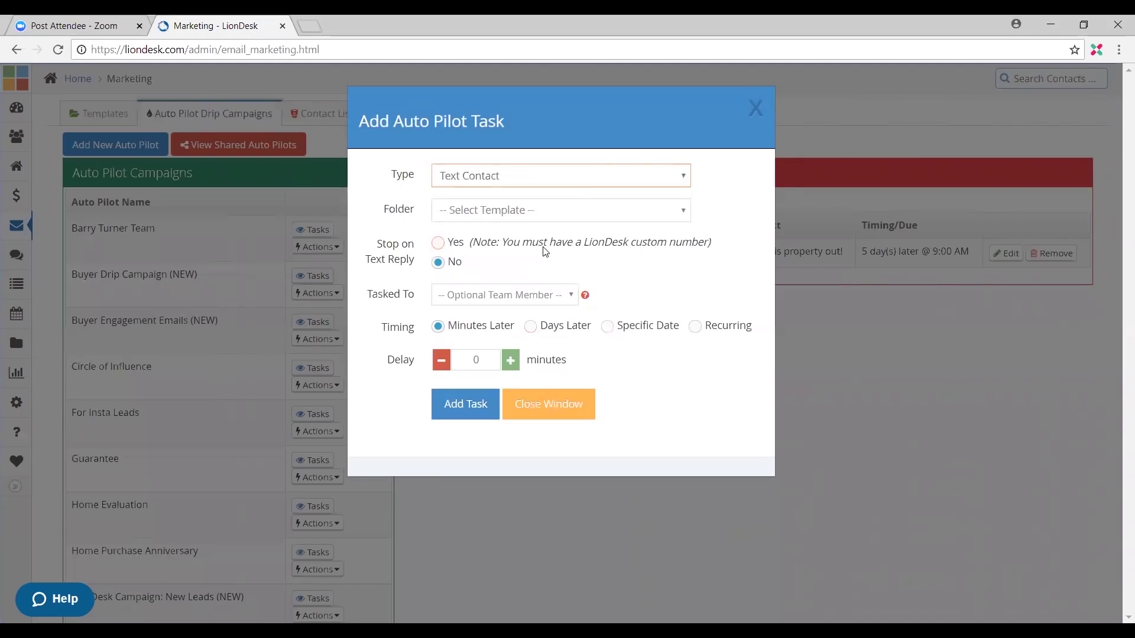
pyautogui.click(528, 217)
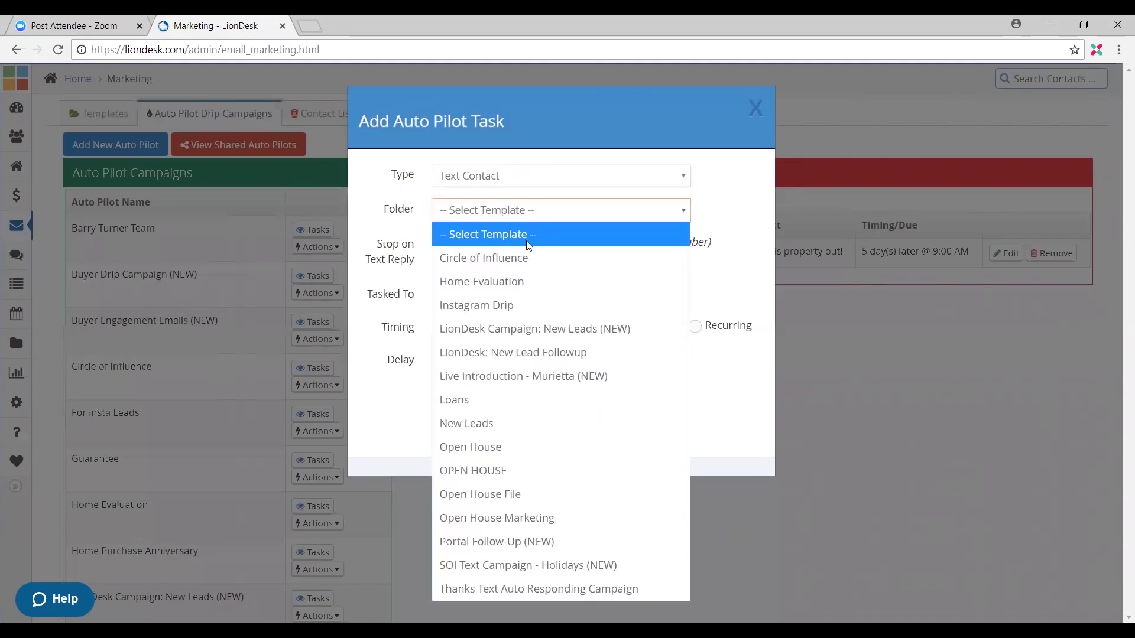
pyautogui.click(547, 494)
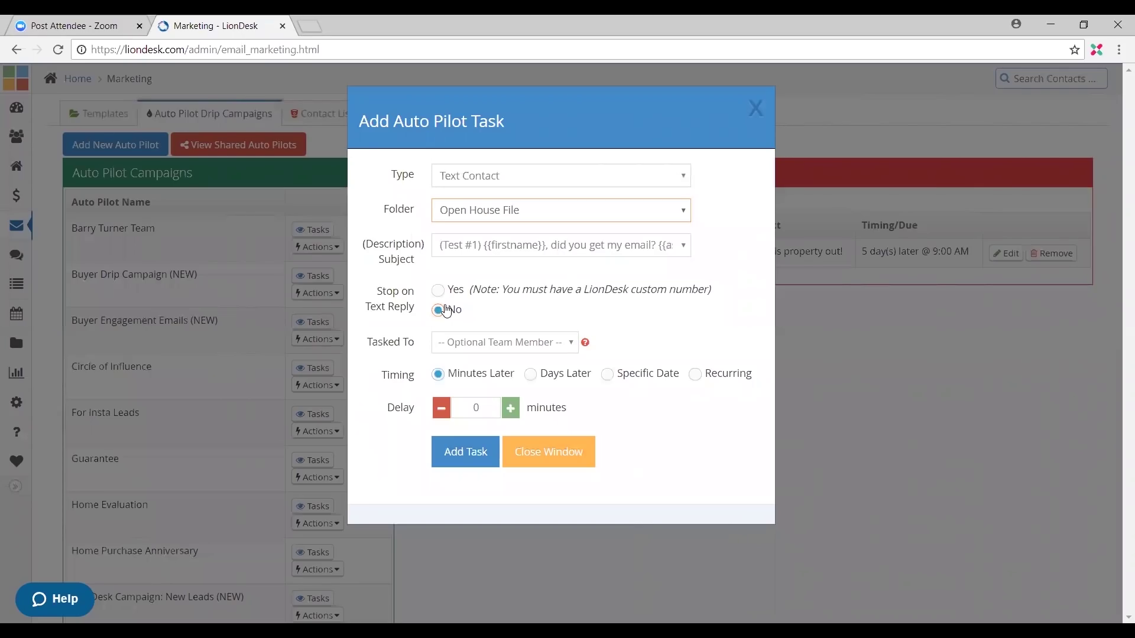
# Step: Set Stop on Text Reply to Yes, schedule 5 days later at 9:15 AM, and add it
pyautogui.click(437, 289)
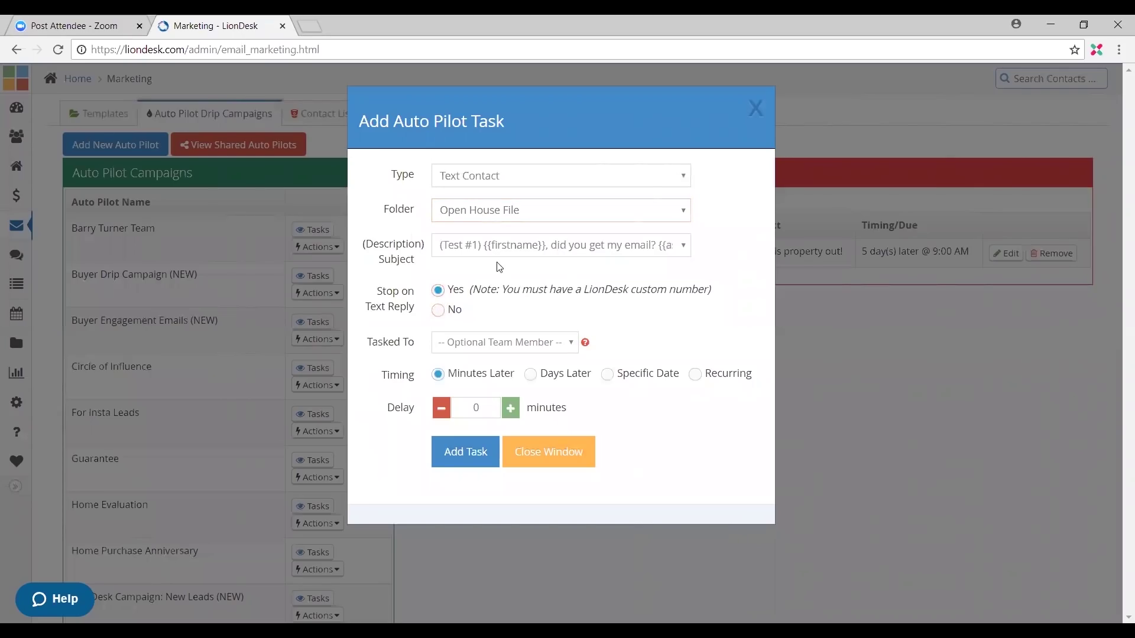
pyautogui.moveTo(462, 309); pyautogui.dragTo(445, 282)
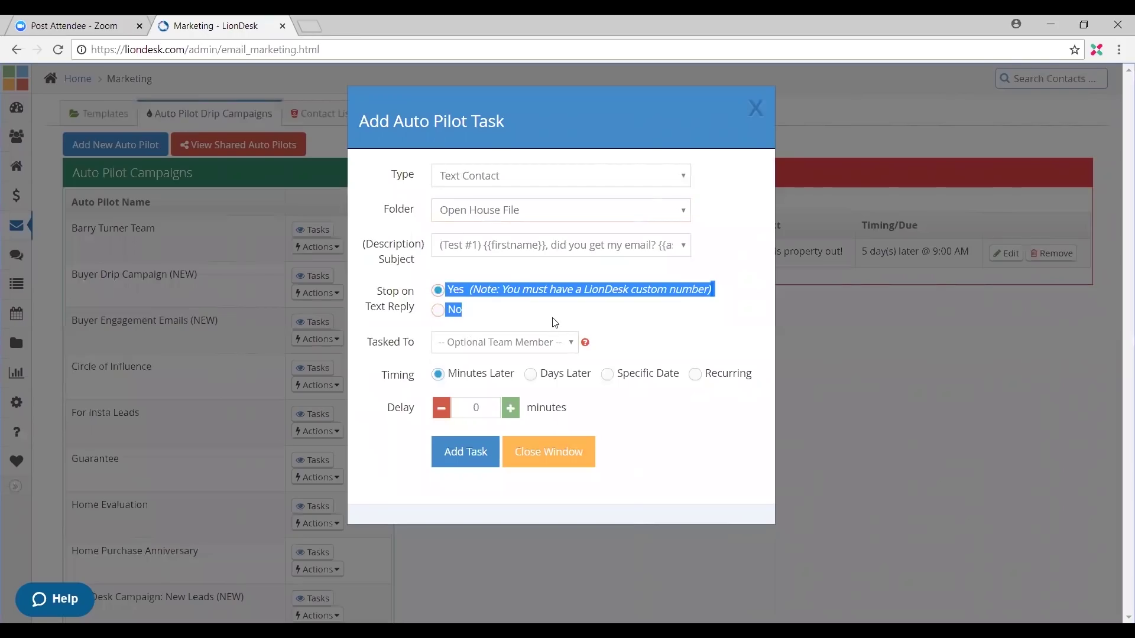
pyautogui.click(540, 294)
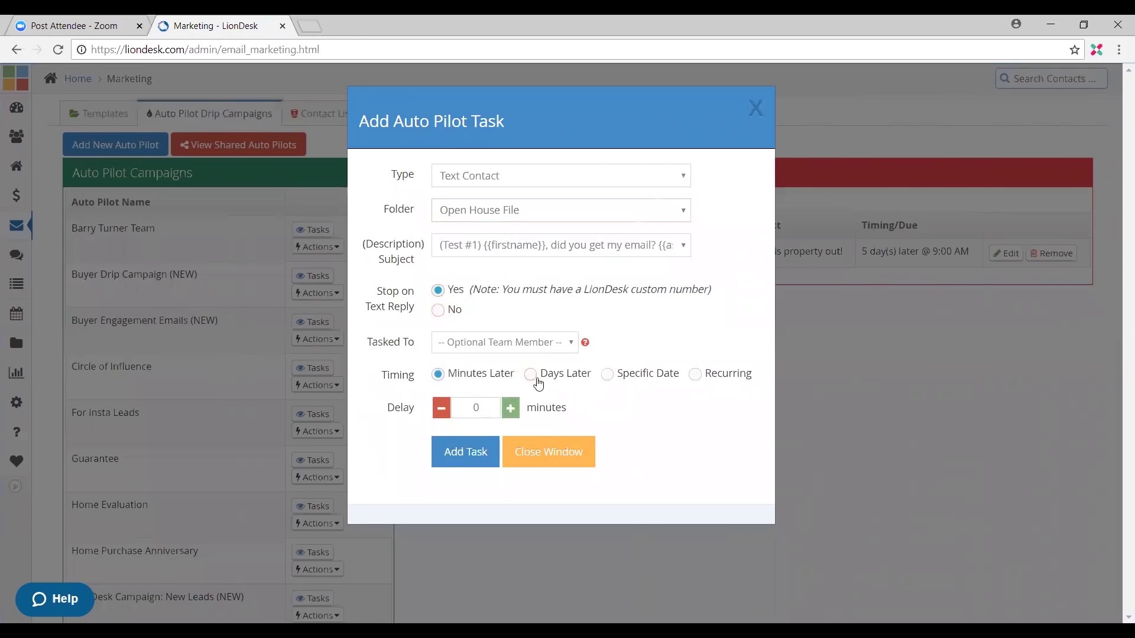
pyautogui.click(531, 375)
pyautogui.doubleClick(489, 402)
pyautogui.write('5')
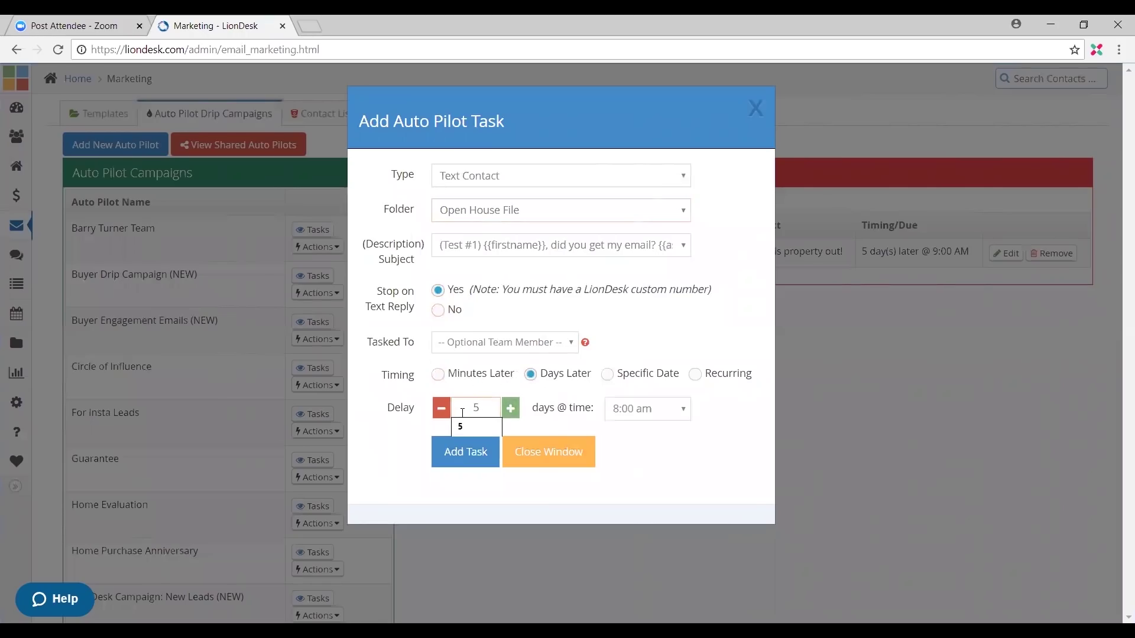
pyautogui.click(651, 409)
pyautogui.scroll(-3, 658, 292)
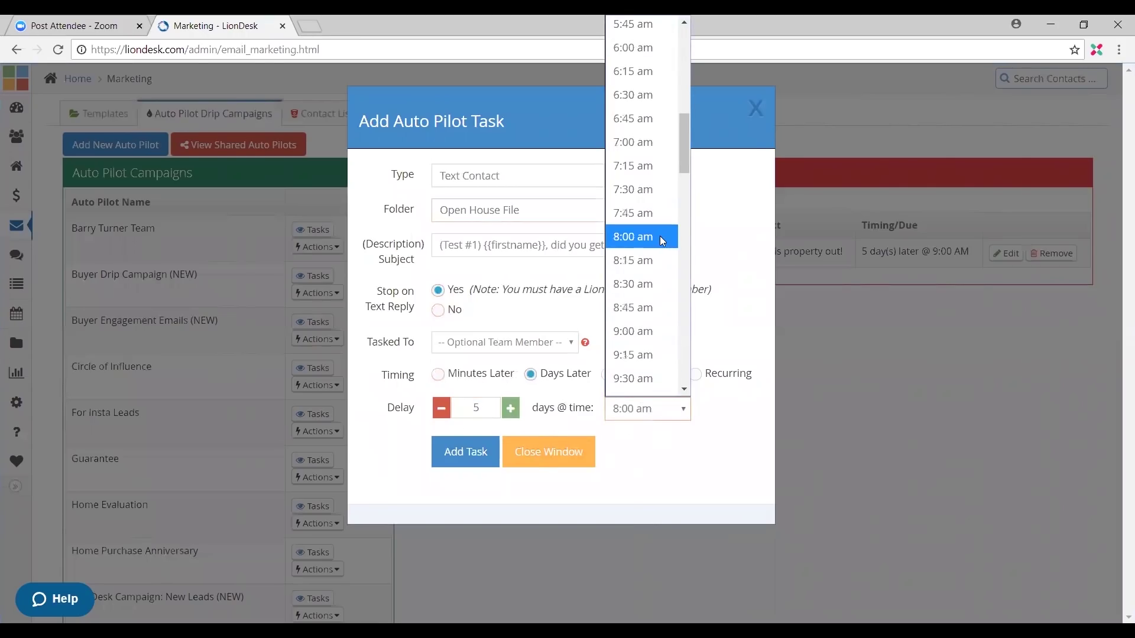
pyautogui.click(648, 354)
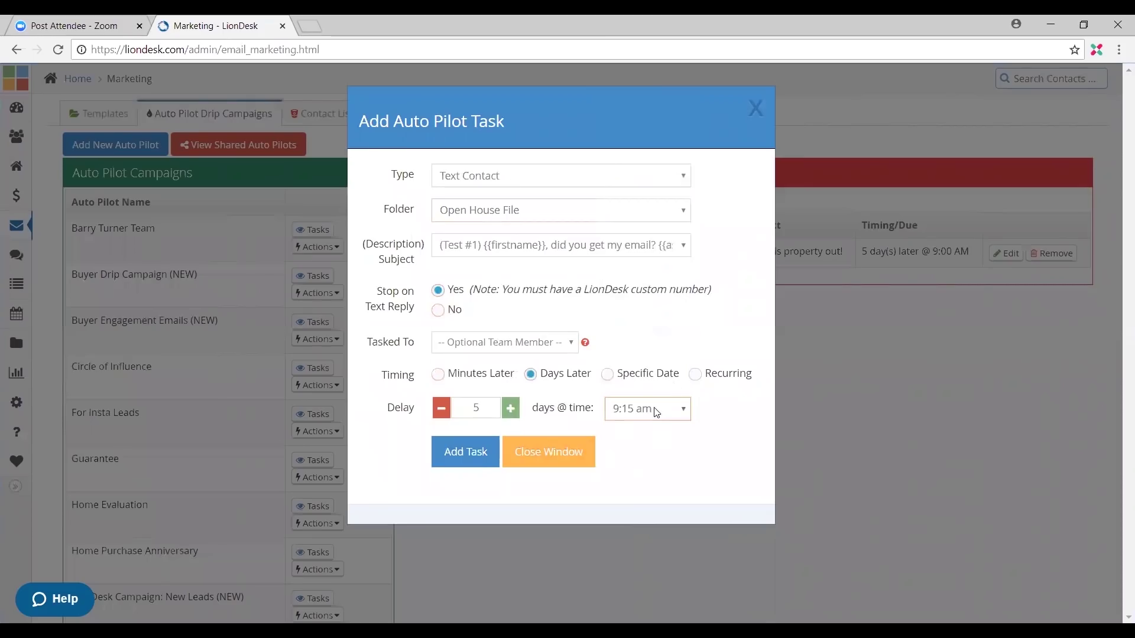
pyautogui.click(463, 466)
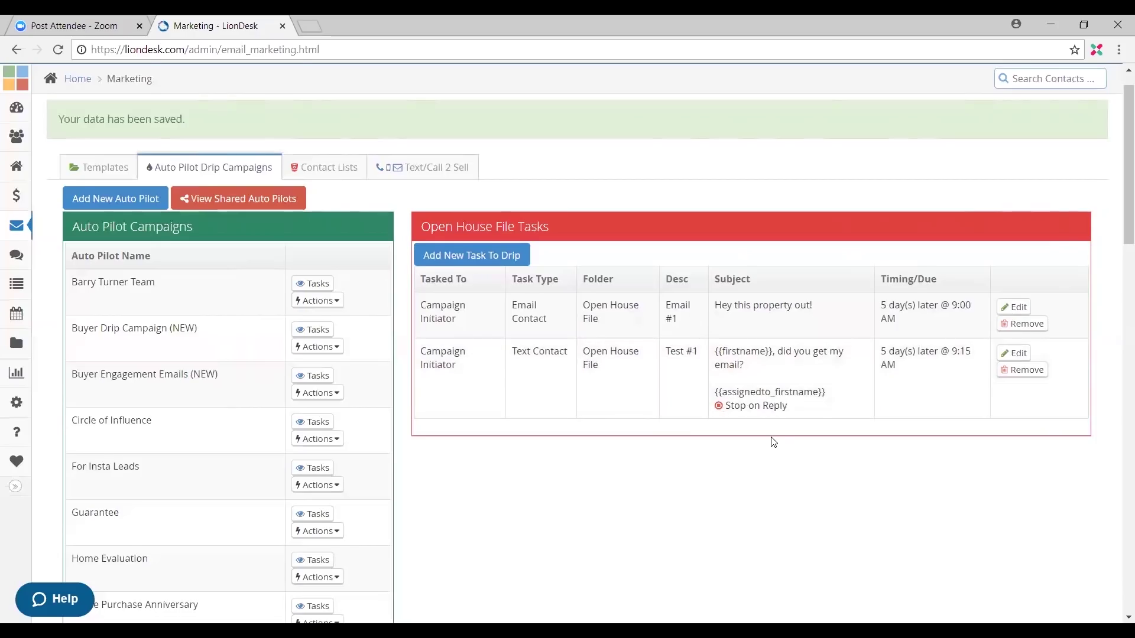
pyautogui.scroll(-1, 566, 440)
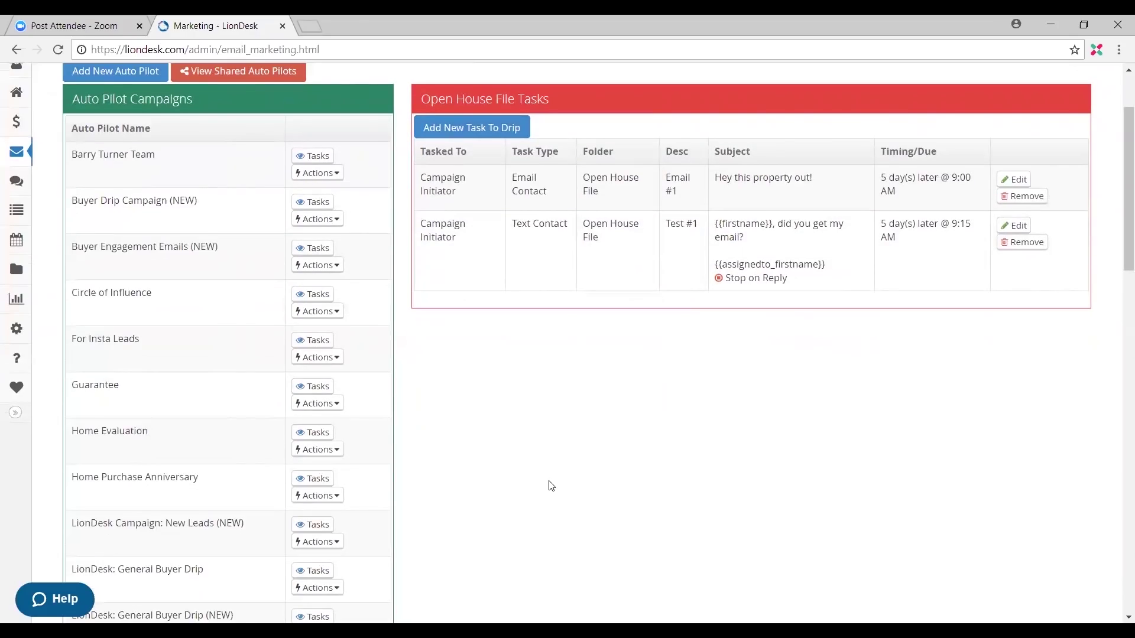
pyautogui.scroll(-3, 379, 479)
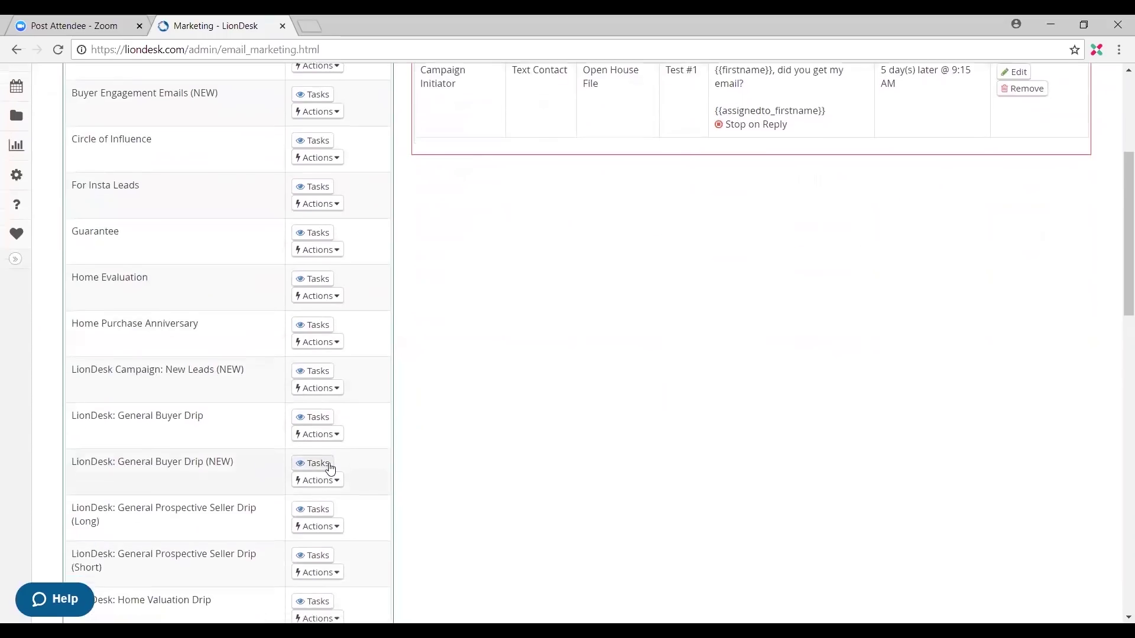
pyautogui.scroll(-3, 282, 532)
pyautogui.scroll(-1, 290, 531)
pyautogui.scroll(-1, 166, 488)
pyautogui.scroll(-1, 165, 489)
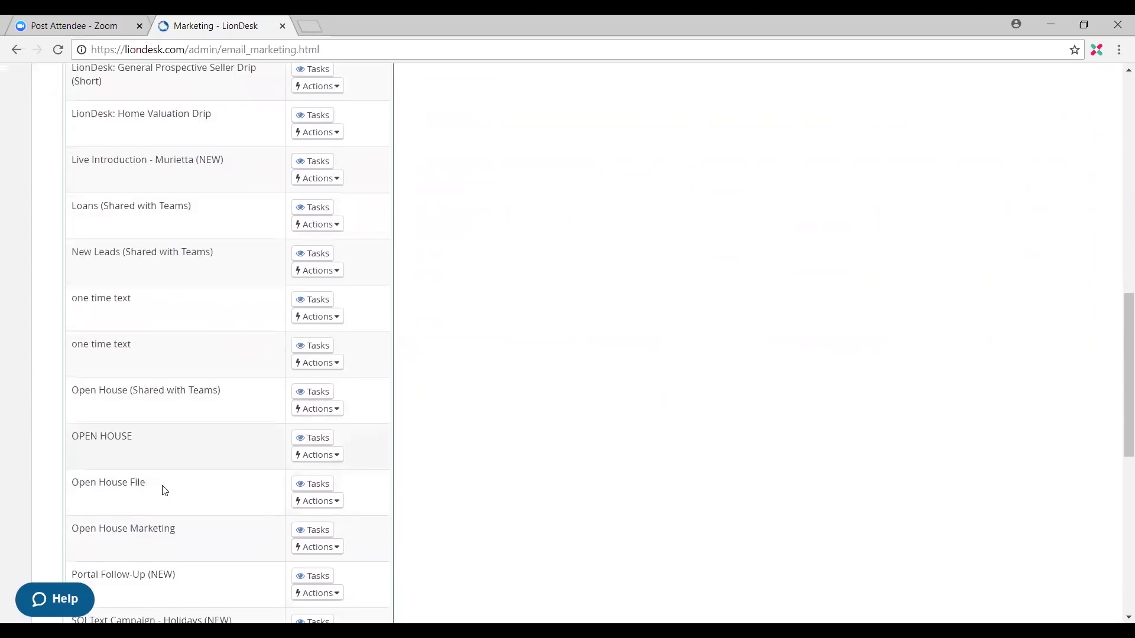
pyautogui.click(331, 484)
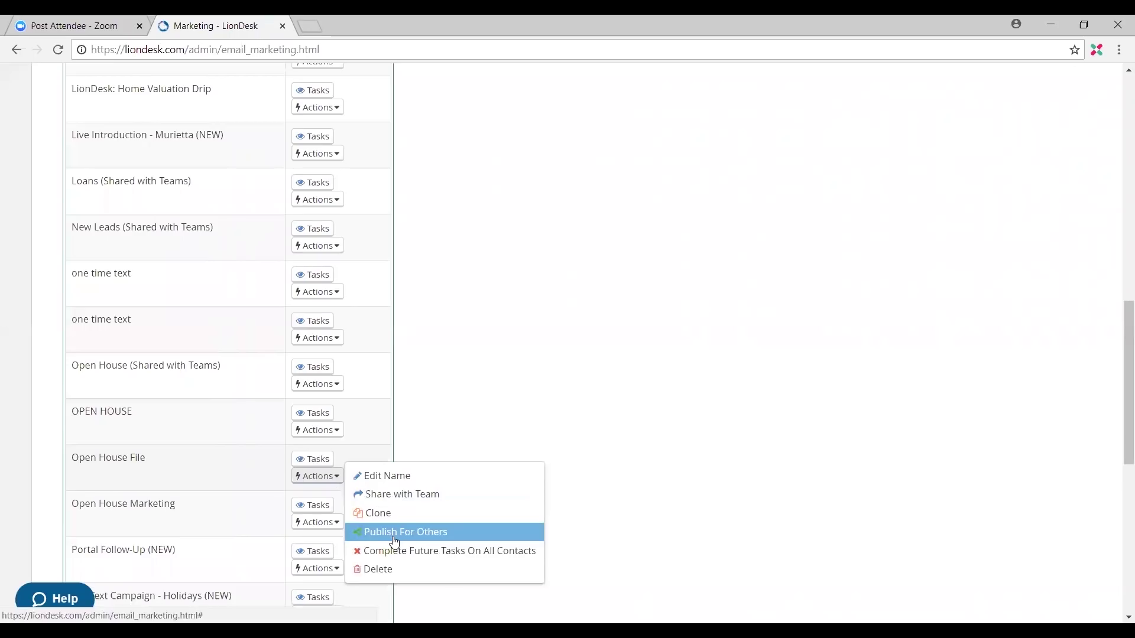
pyautogui.scroll(13, 417, 508)
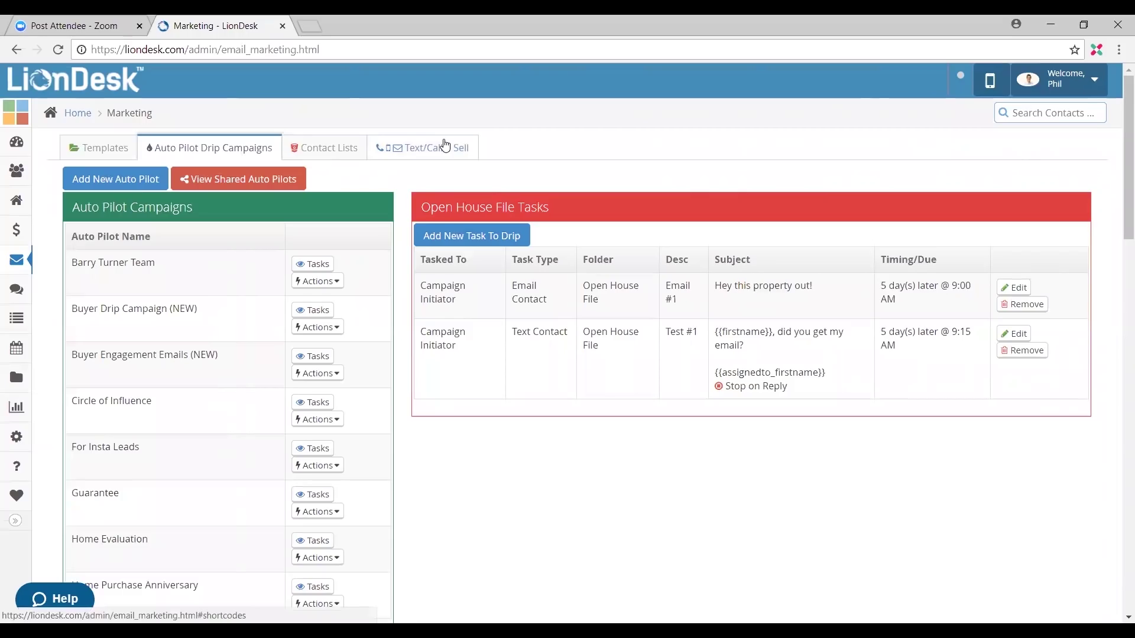
# Step: Switch to Text/Call 2 Sell and preview the Add New Code form without saving
pyautogui.click(445, 146)
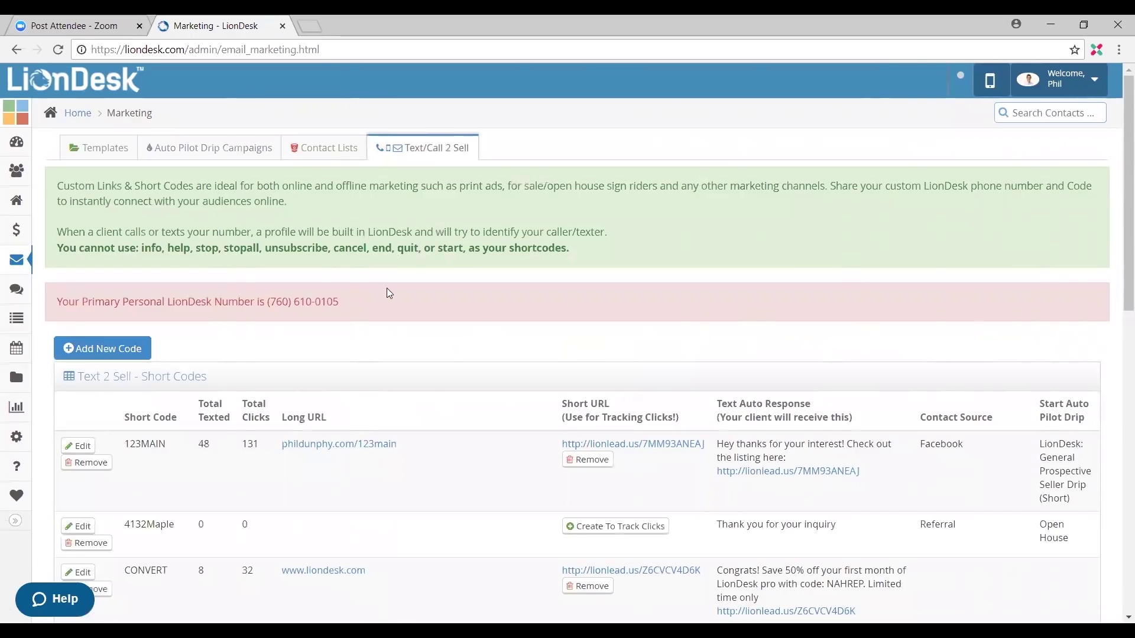
pyautogui.click(126, 349)
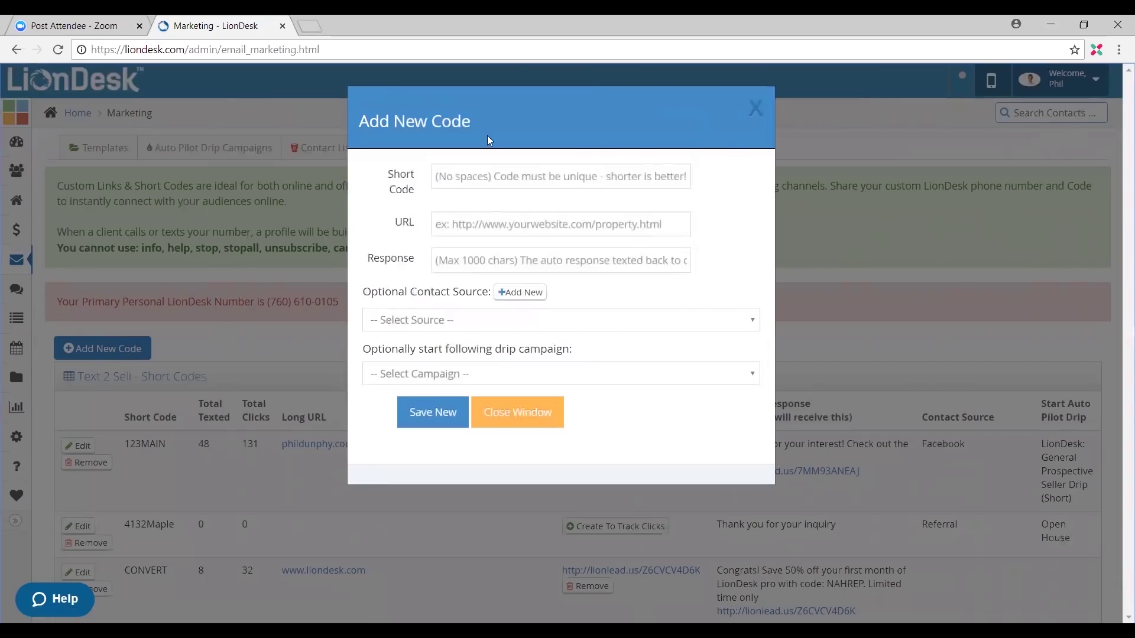
pyautogui.click(755, 108)
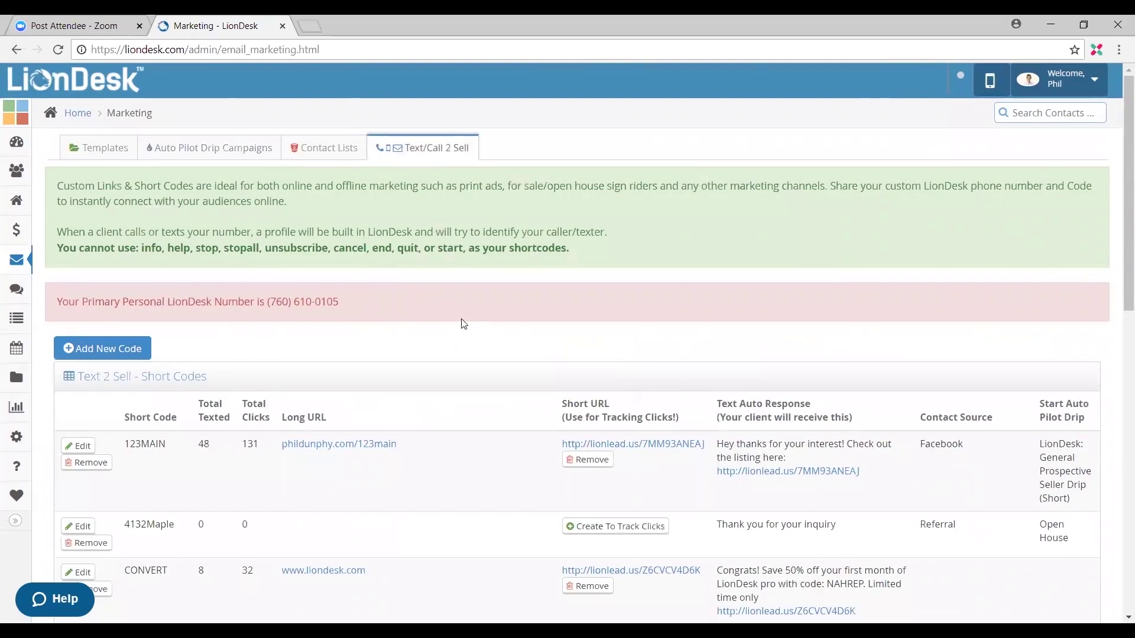
# Step: Point out the primary LionDesk number, scroll the short codes, and reopen Add New Code
pyautogui.moveTo(304, 319); pyautogui.dragTo(261, 322)
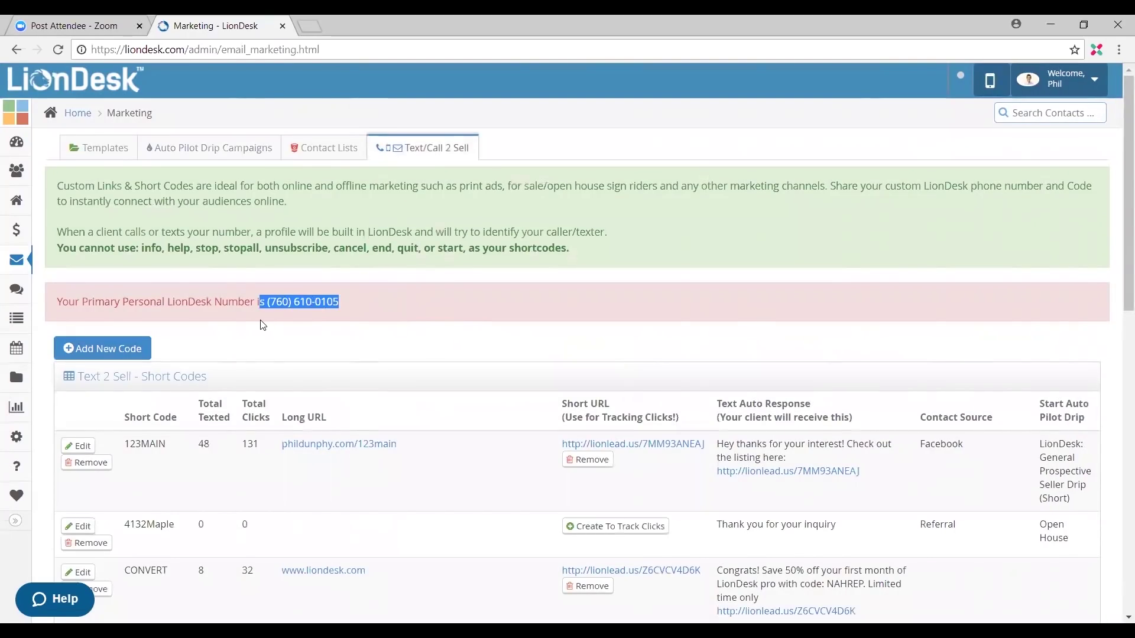
pyautogui.click(278, 333)
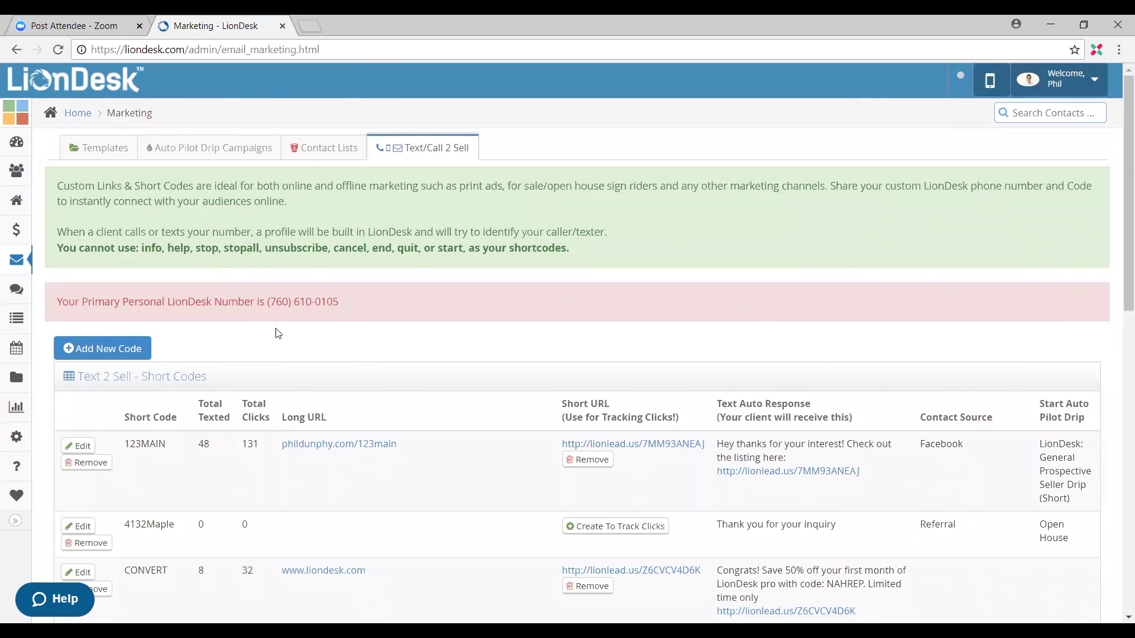
pyautogui.scroll(-2, 227, 346)
pyautogui.scroll(-1, 227, 265)
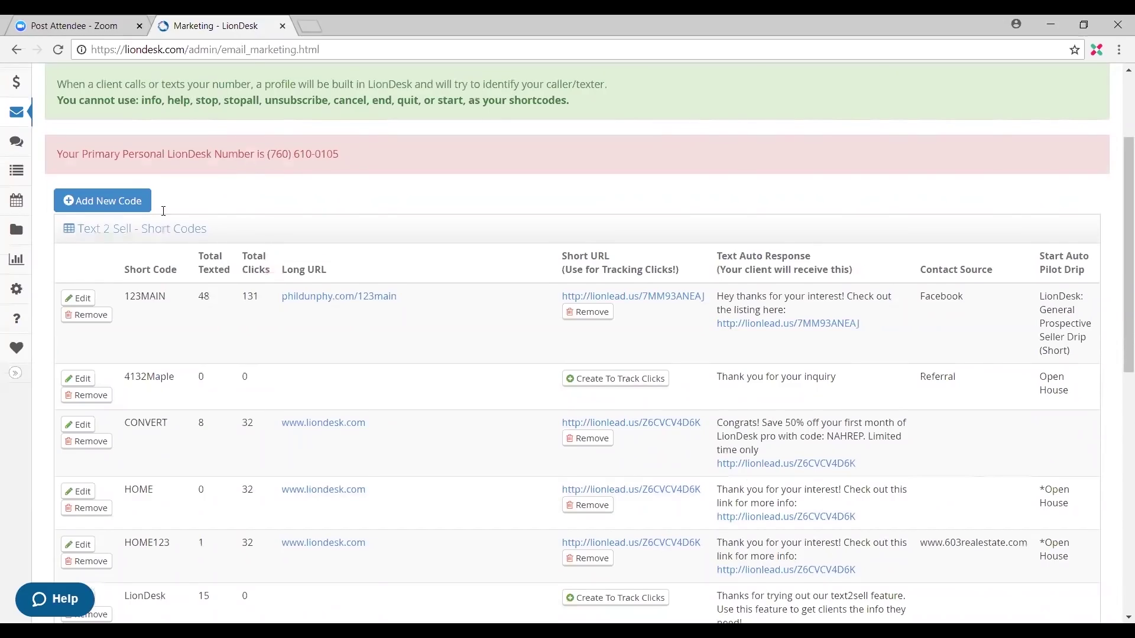
pyautogui.click(115, 206)
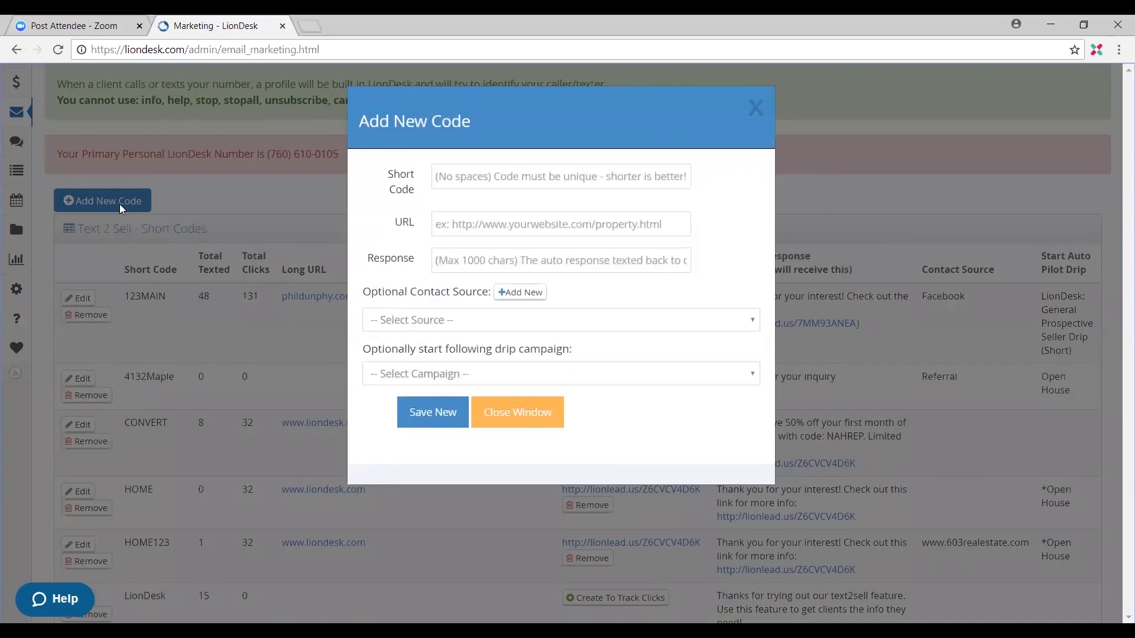
pyautogui.click(475, 186)
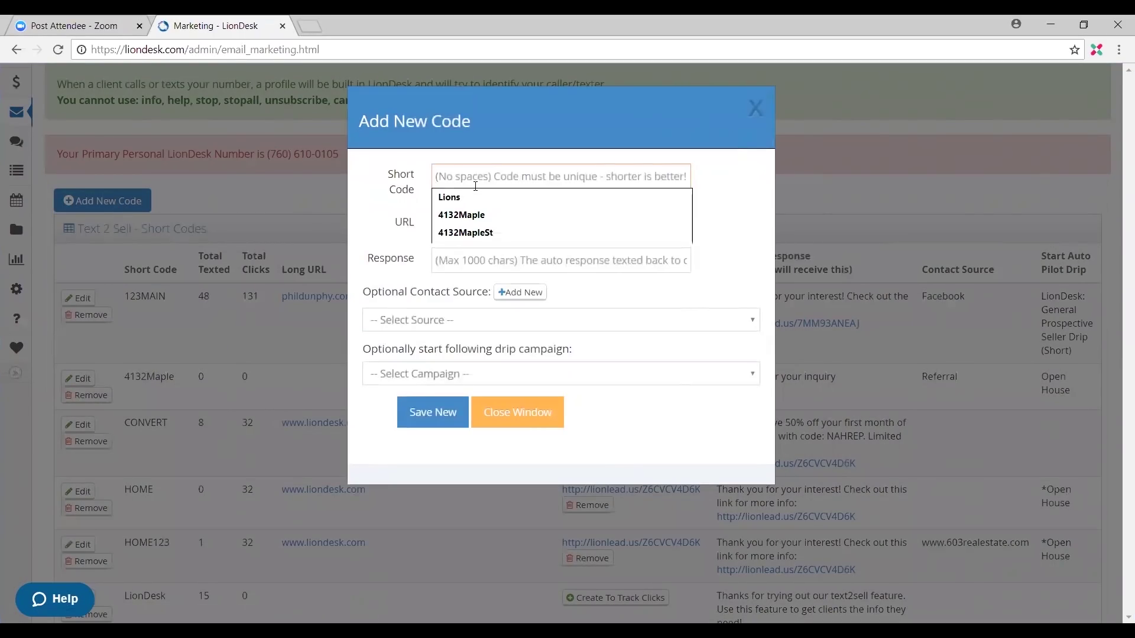
pyautogui.write('234')
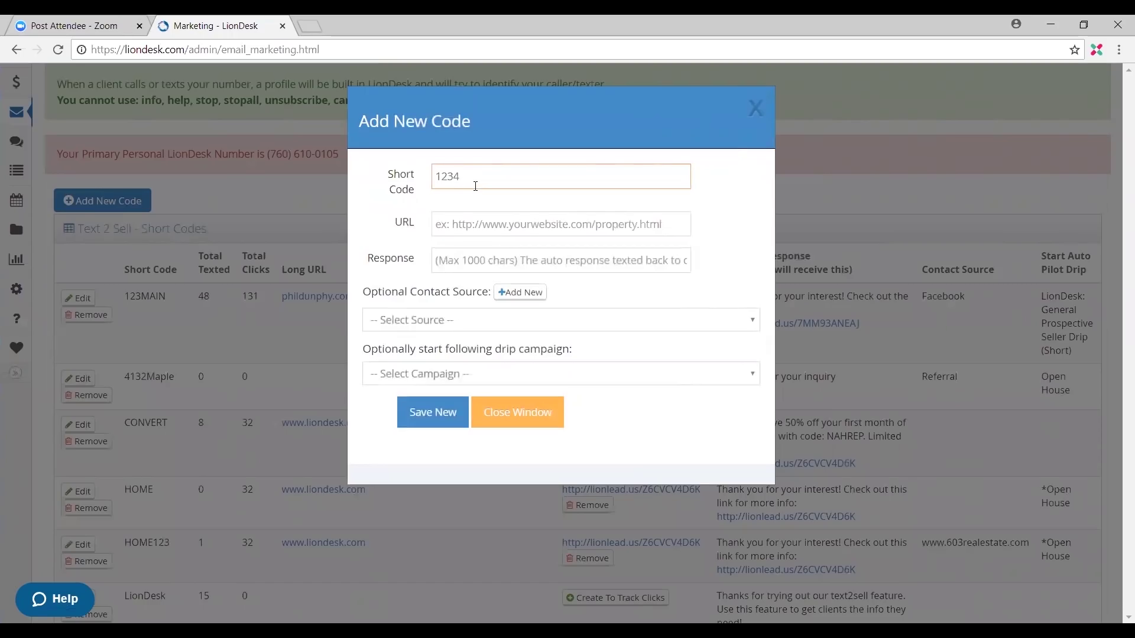
pyautogui.write('Chasin')
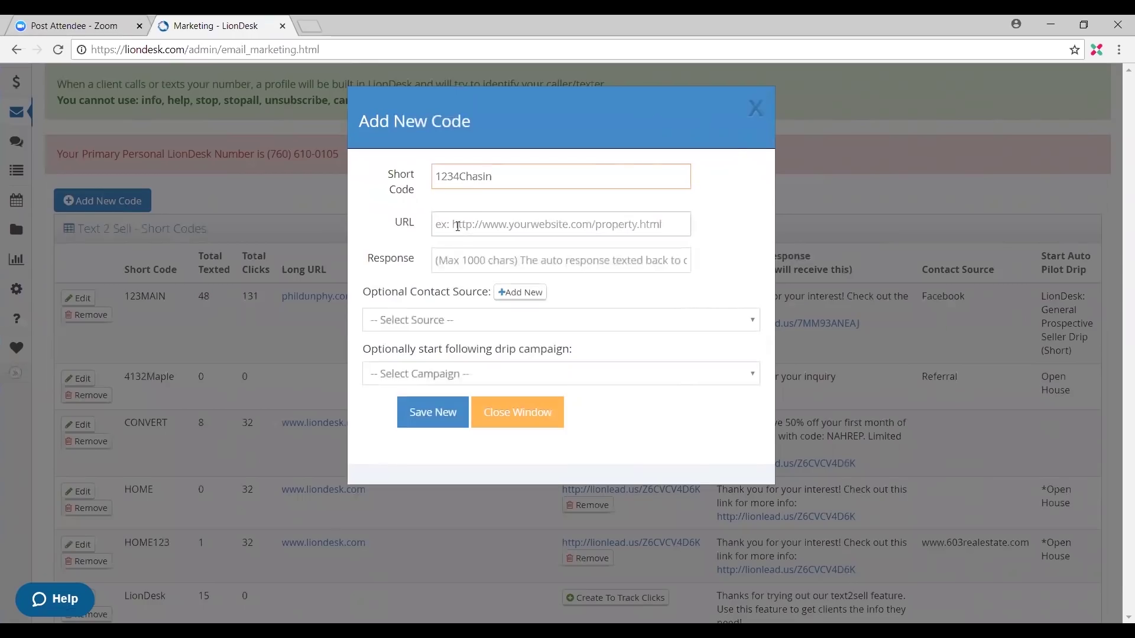
pyautogui.click(475, 229)
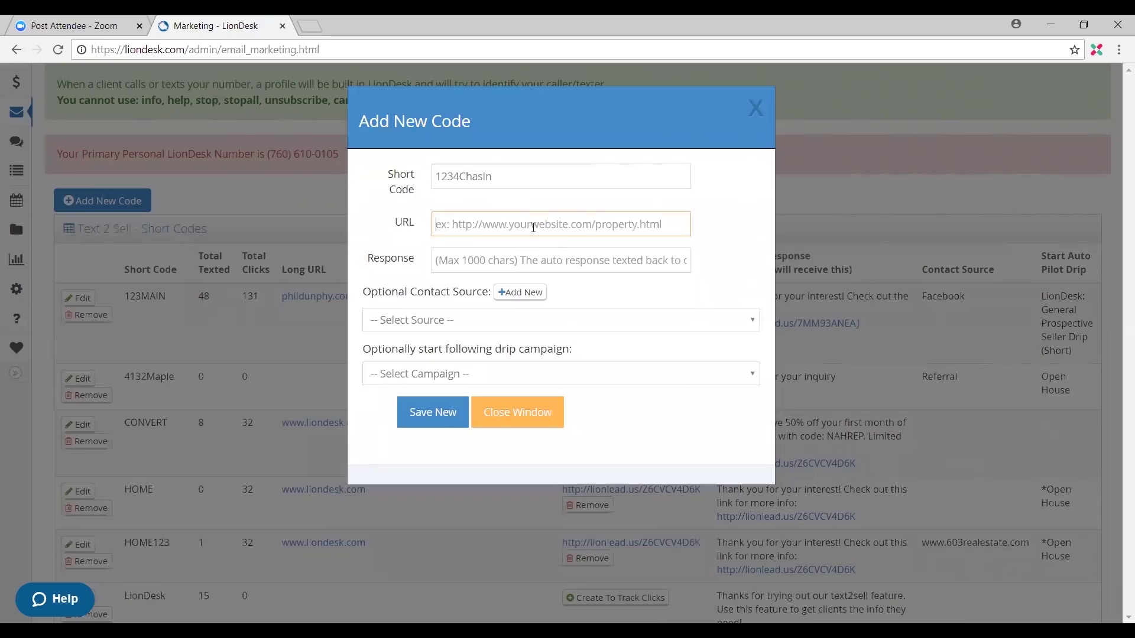
# Step: Write the auto response 'Hey check this propert out! Feel to contact with any questions'
pyautogui.click(565, 267)
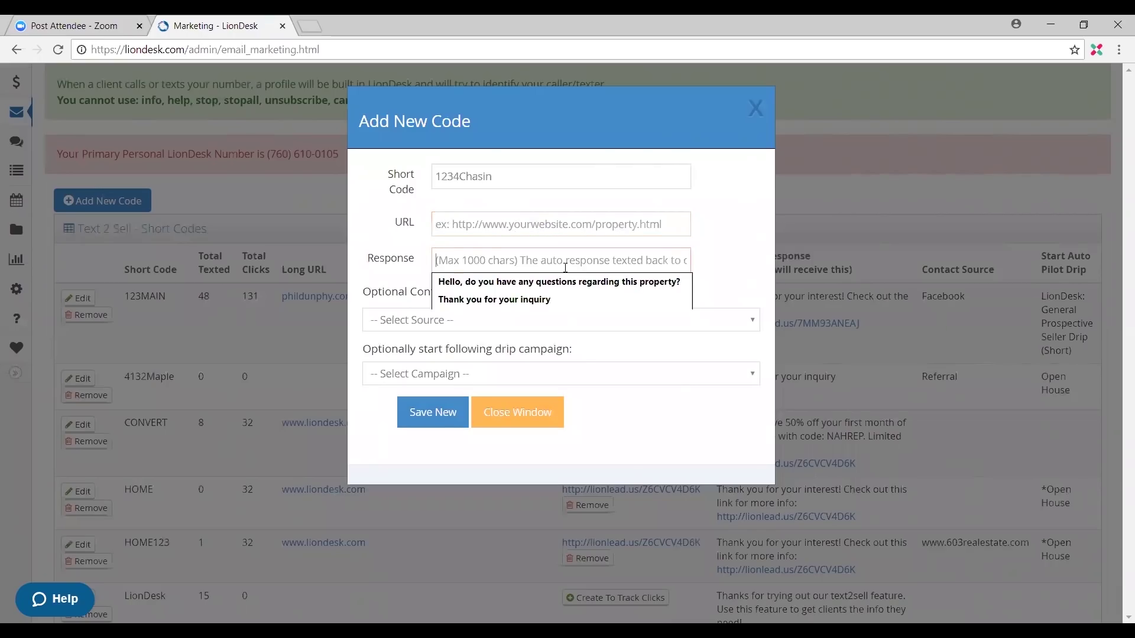
pyautogui.write('Hey ')
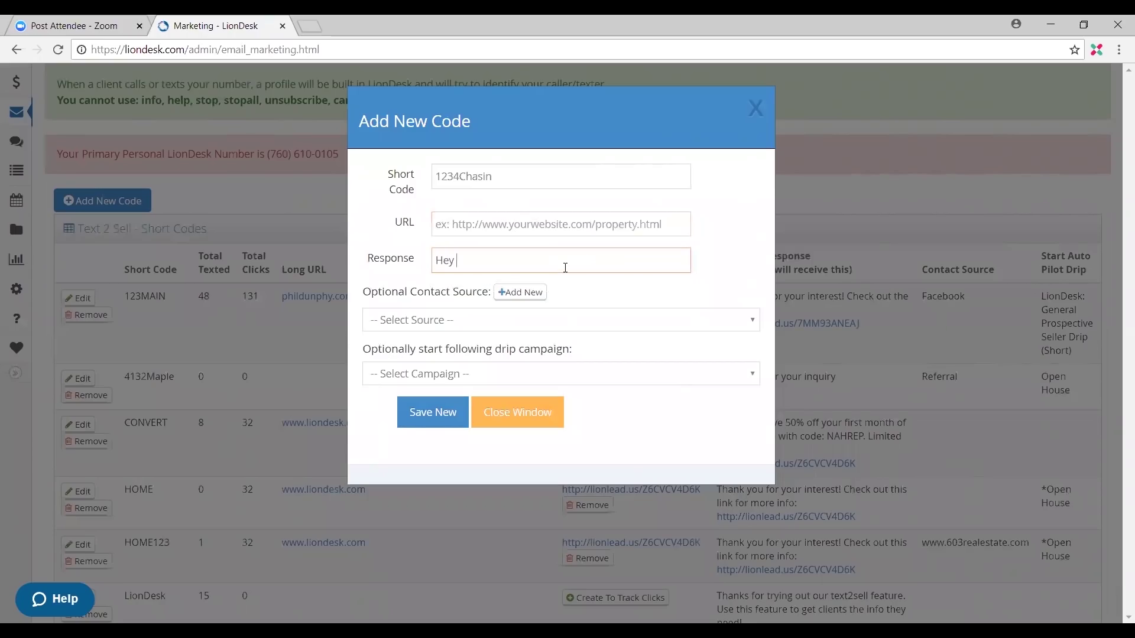
pyautogui.write('check this propert out')
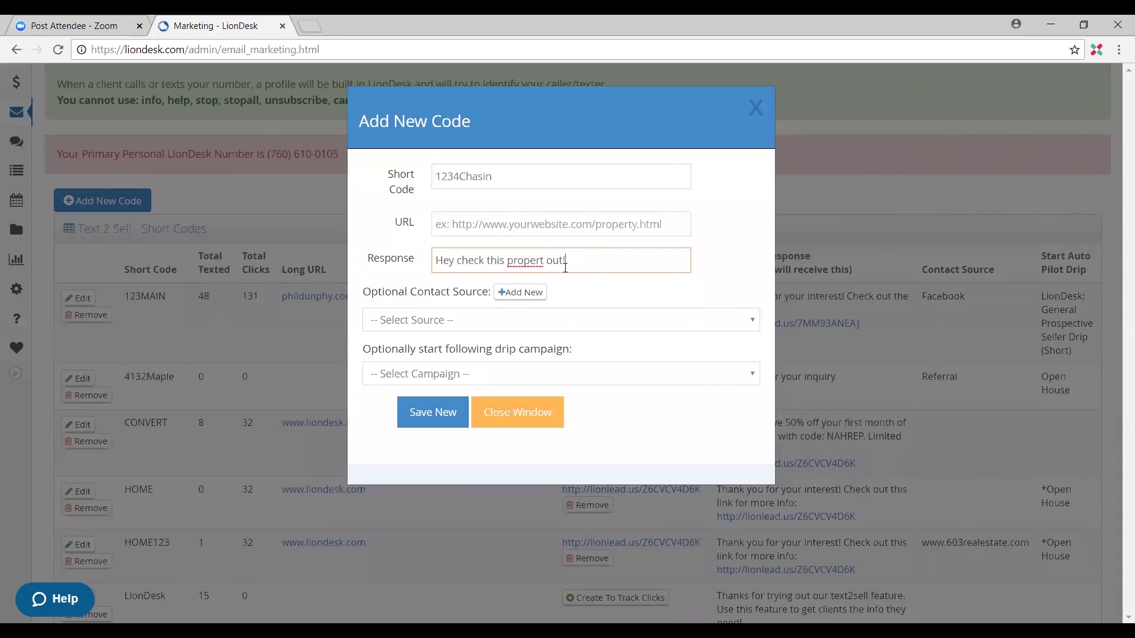
pyautogui.write('! Feel to contact with any questions')
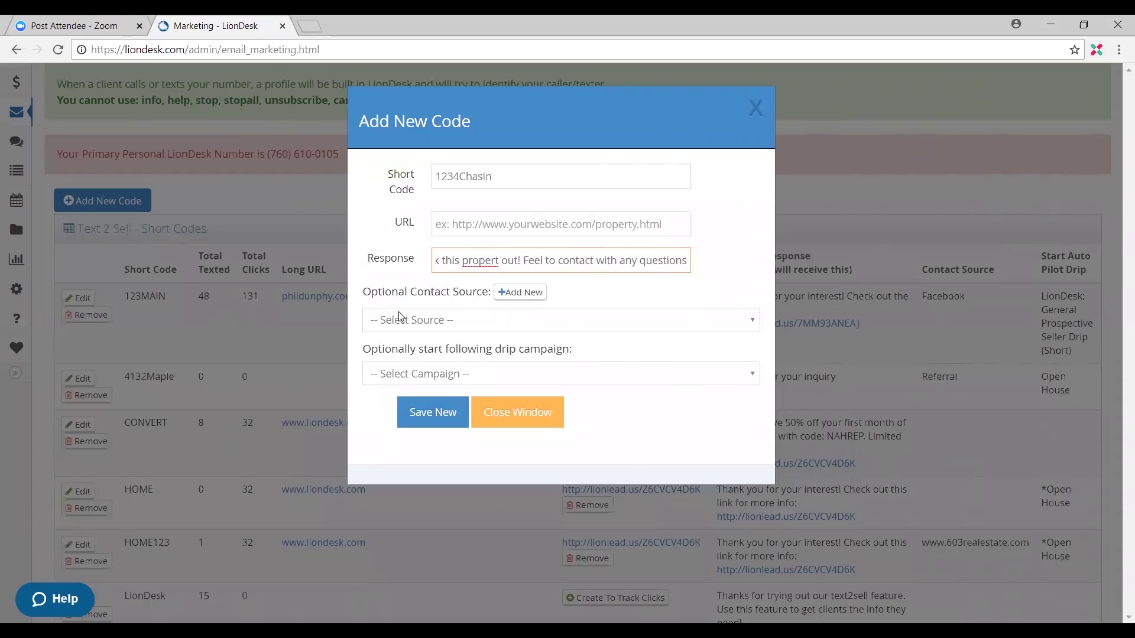
pyautogui.click(520, 292)
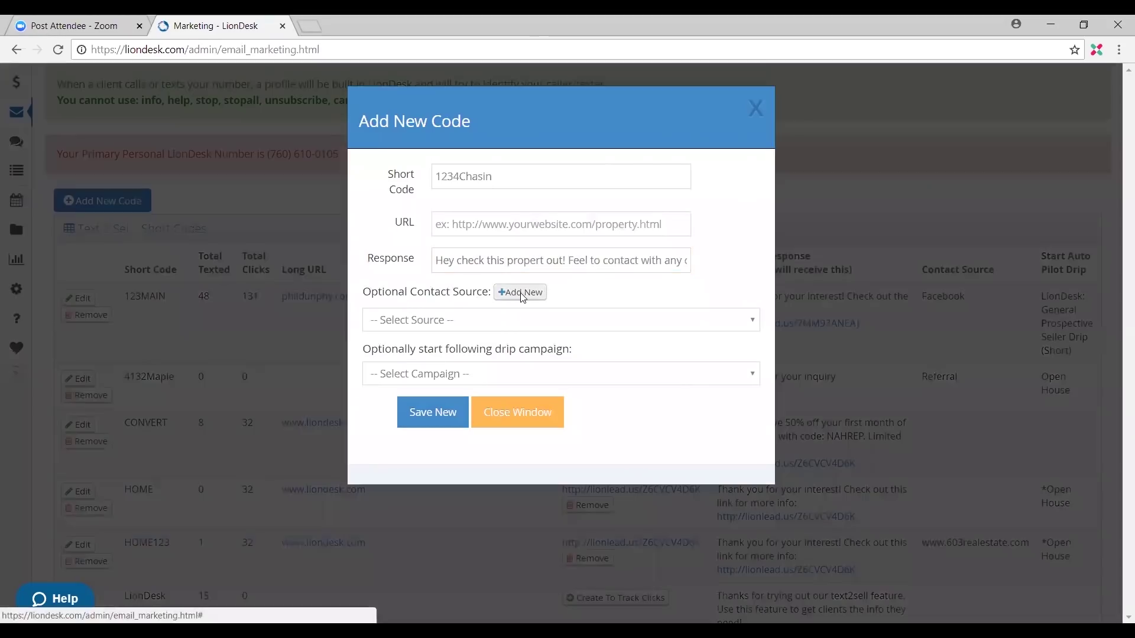
pyautogui.click(519, 183)
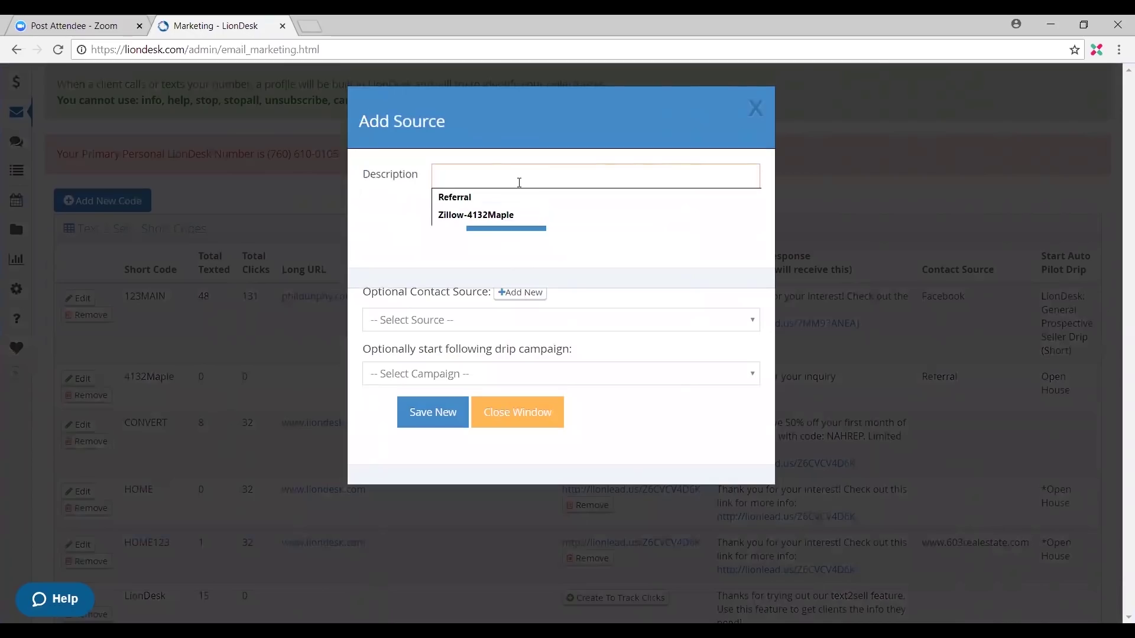
pyautogui.write('Open')
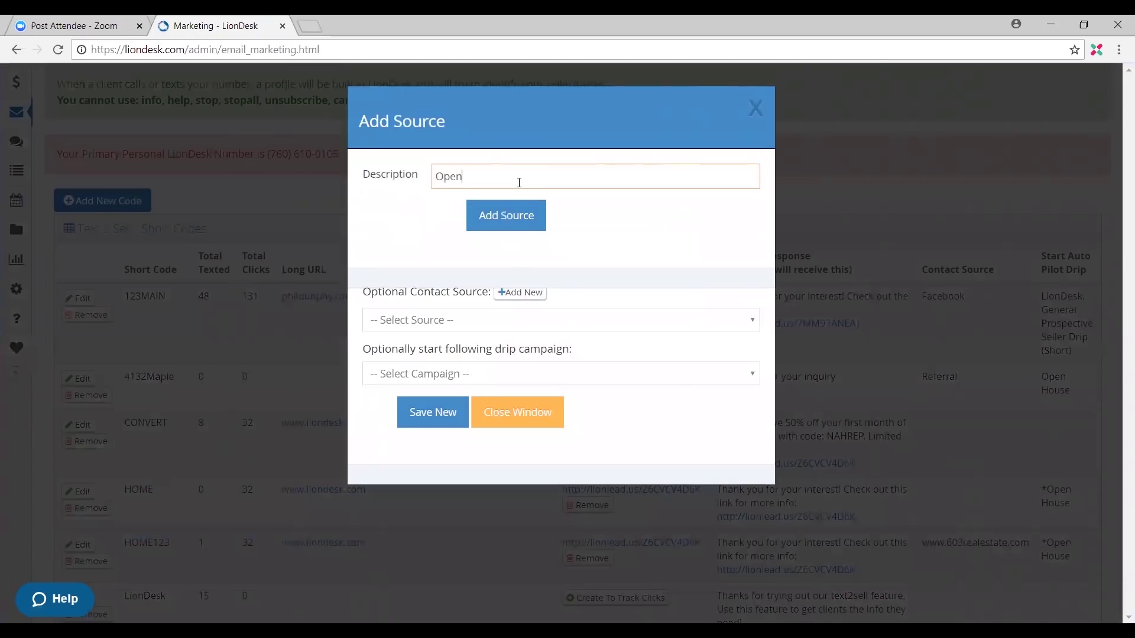
pyautogui.click(501, 224)
# Step: Assign that source and the 'LionDesk Campaign: New Leads (NEW)' drip, then save the short code
pyautogui.click(524, 320)
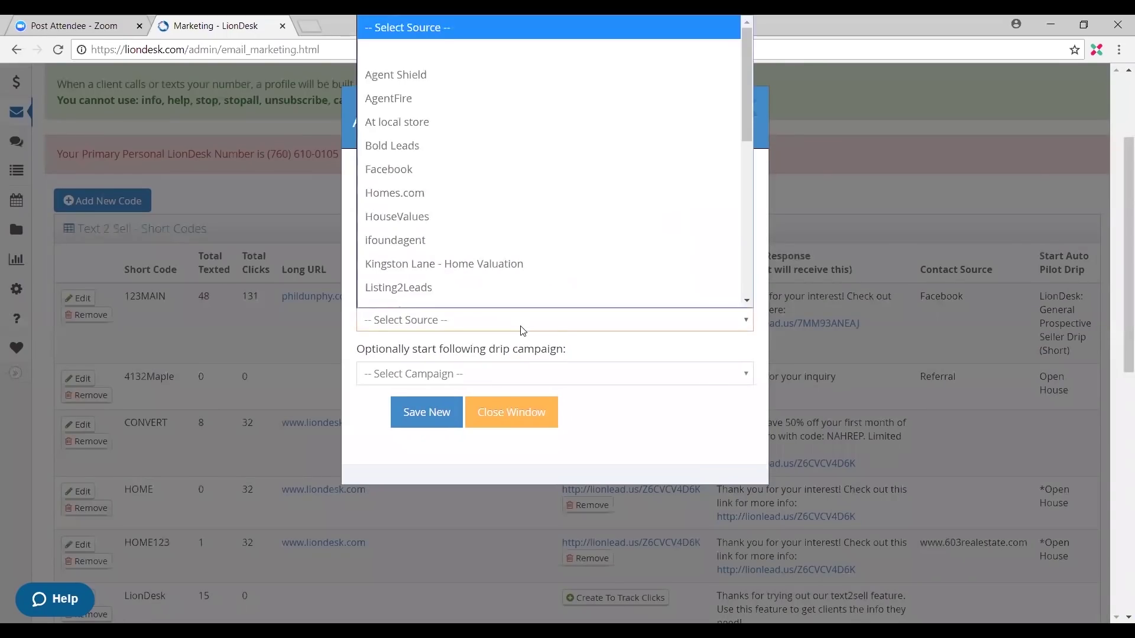
pyautogui.click(508, 326)
pyautogui.click(507, 324)
pyautogui.scroll(-5, 521, 223)
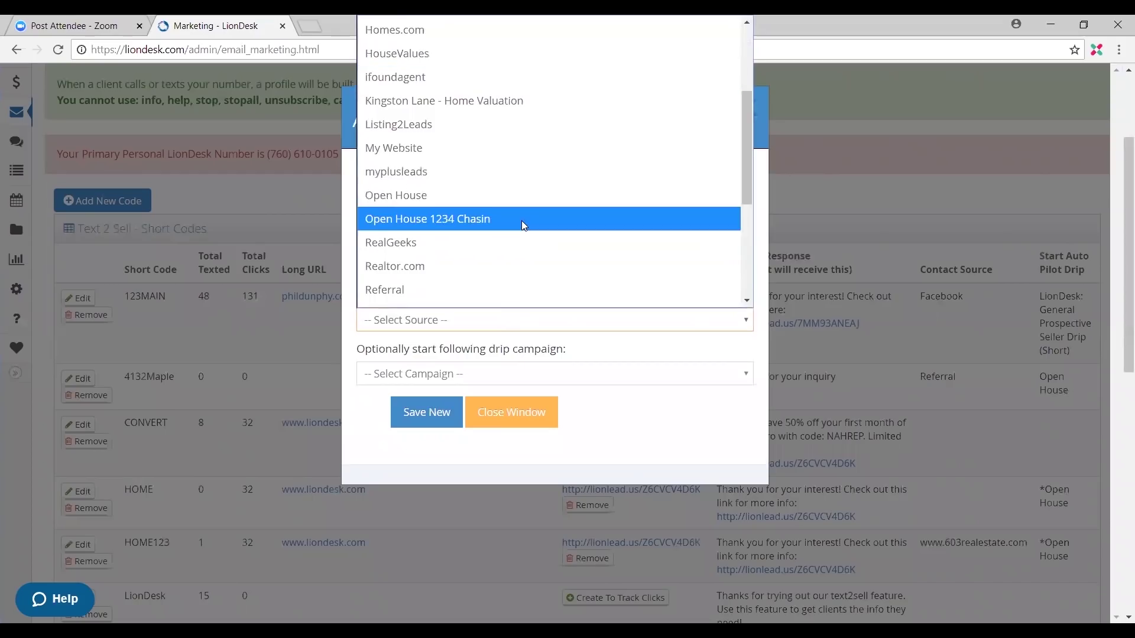
pyautogui.scroll(-3, 544, 195)
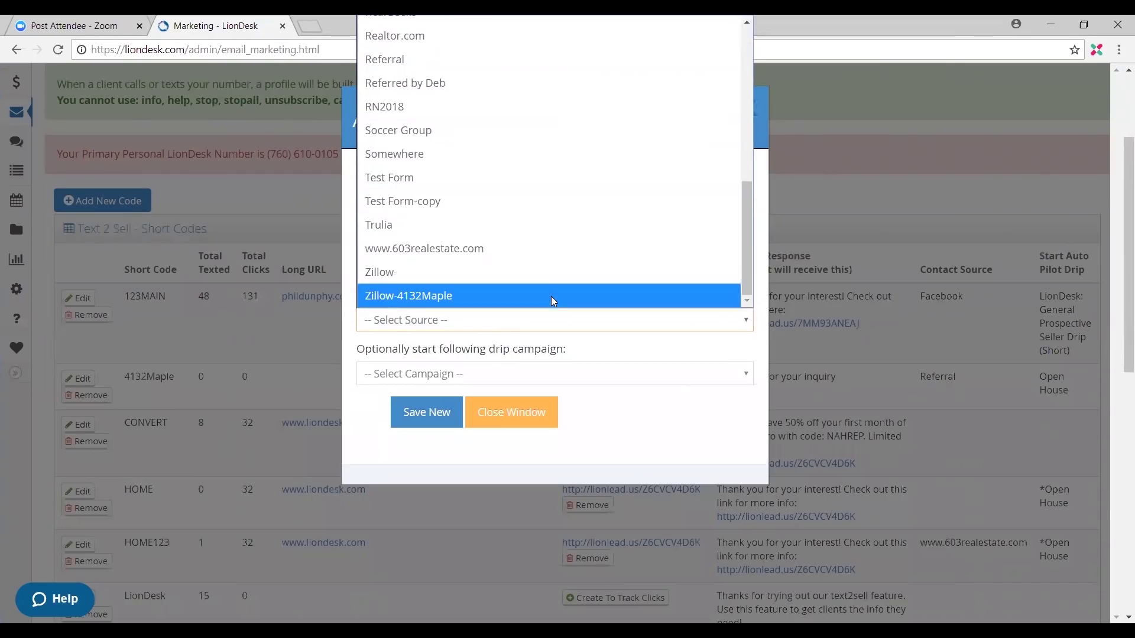
pyautogui.scroll(5, 552, 250)
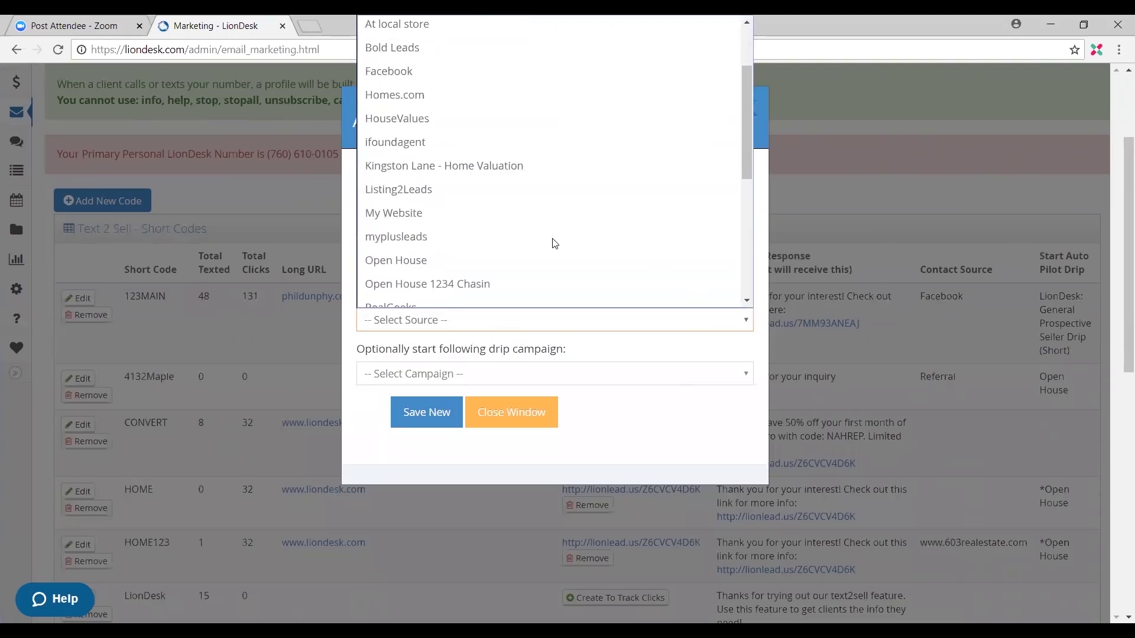
pyautogui.click(513, 288)
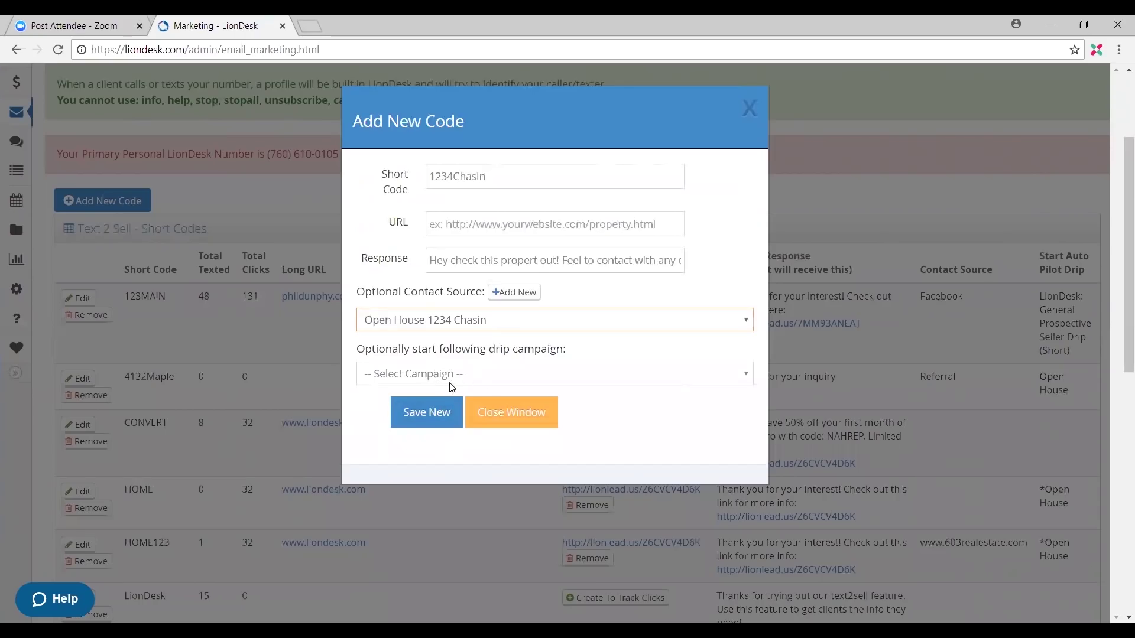
pyautogui.click(489, 373)
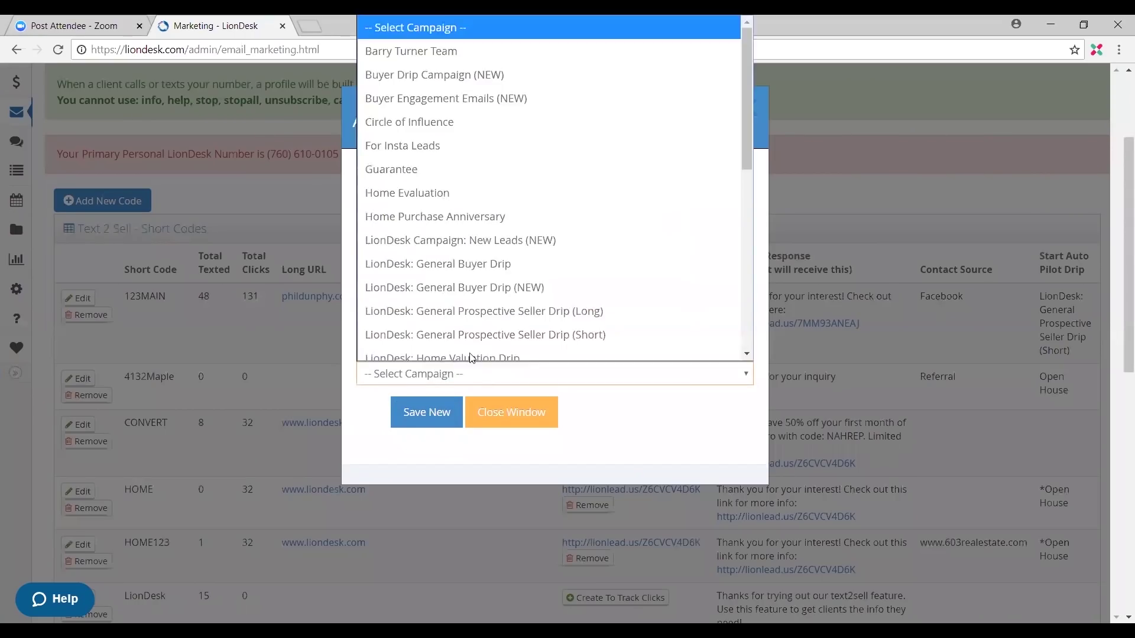
pyautogui.click(500, 232)
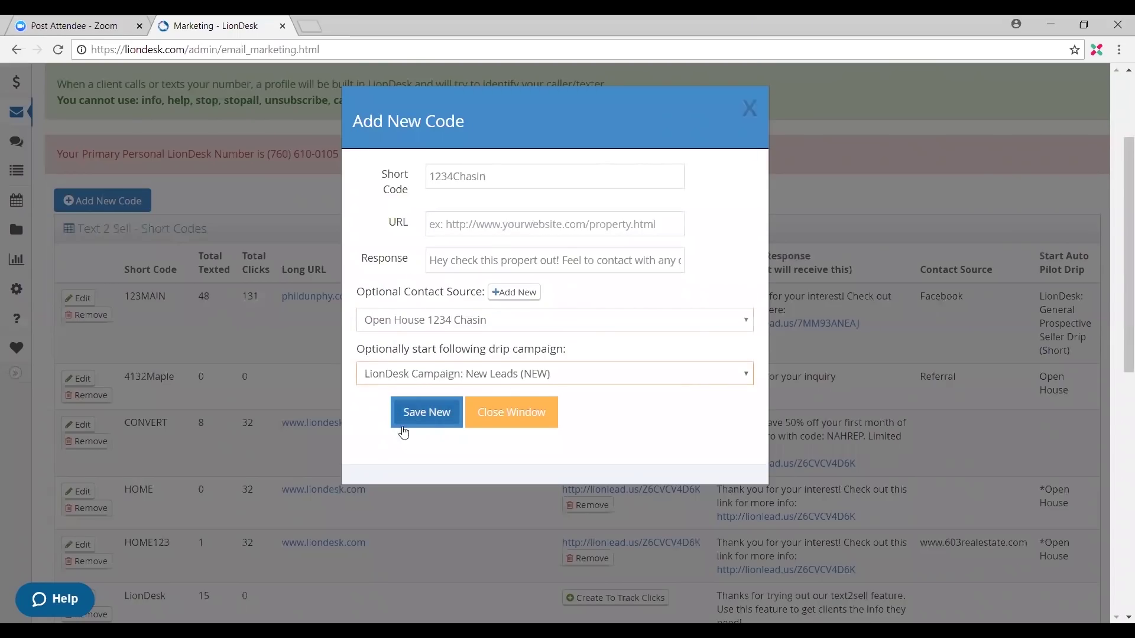
pyautogui.click(429, 407)
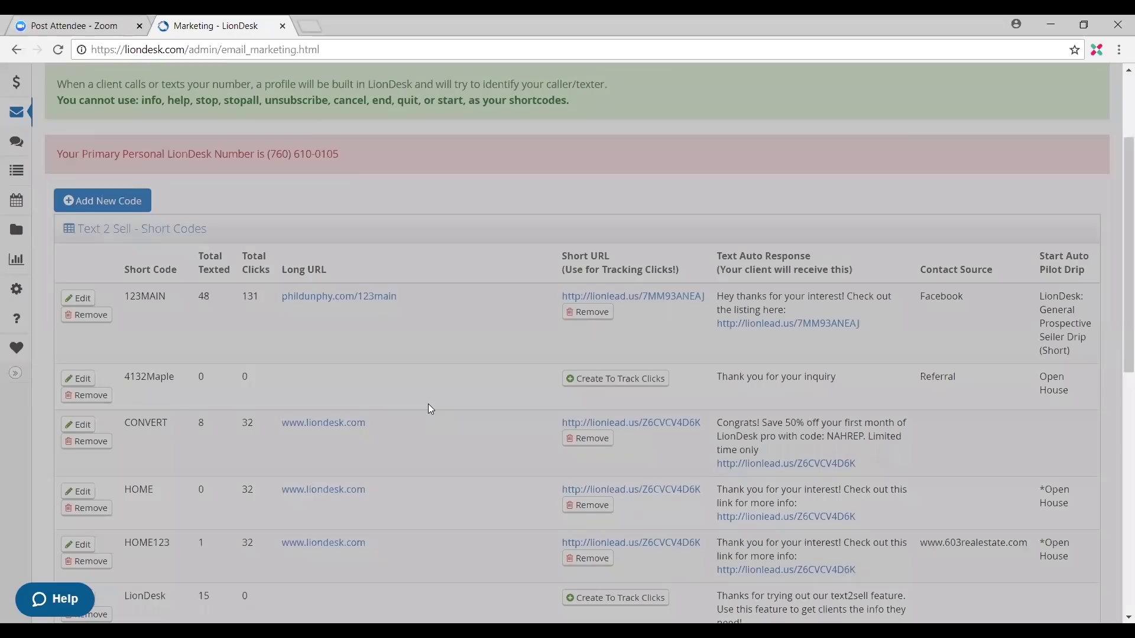
pyautogui.scroll(-1, 372, 315)
pyautogui.scroll(-2, 371, 315)
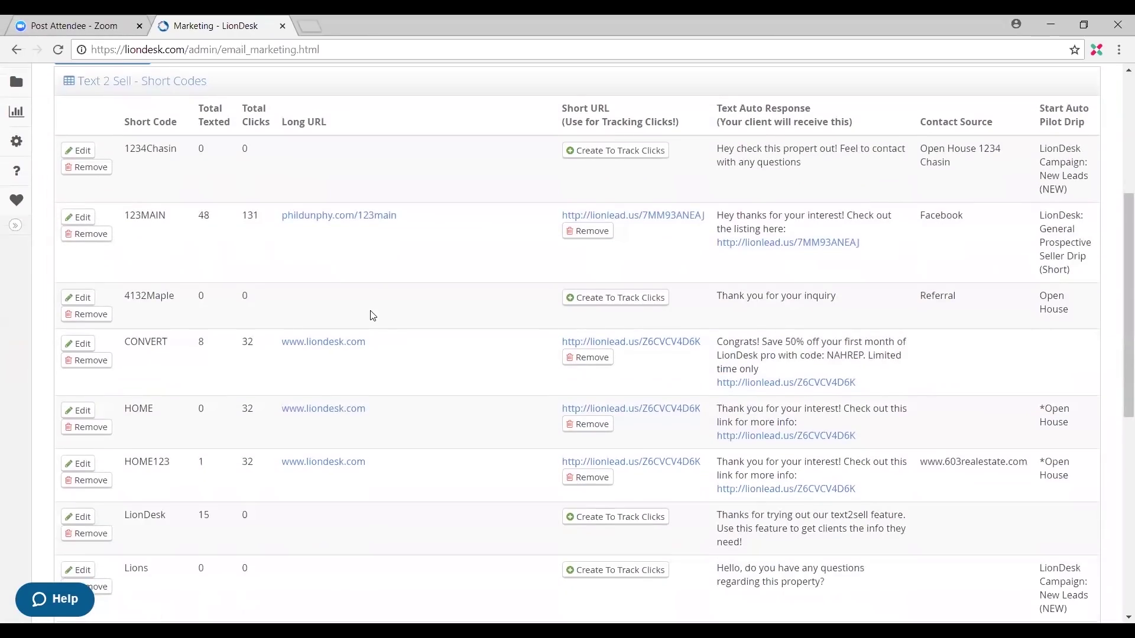
pyautogui.scroll(-6, 342, 328)
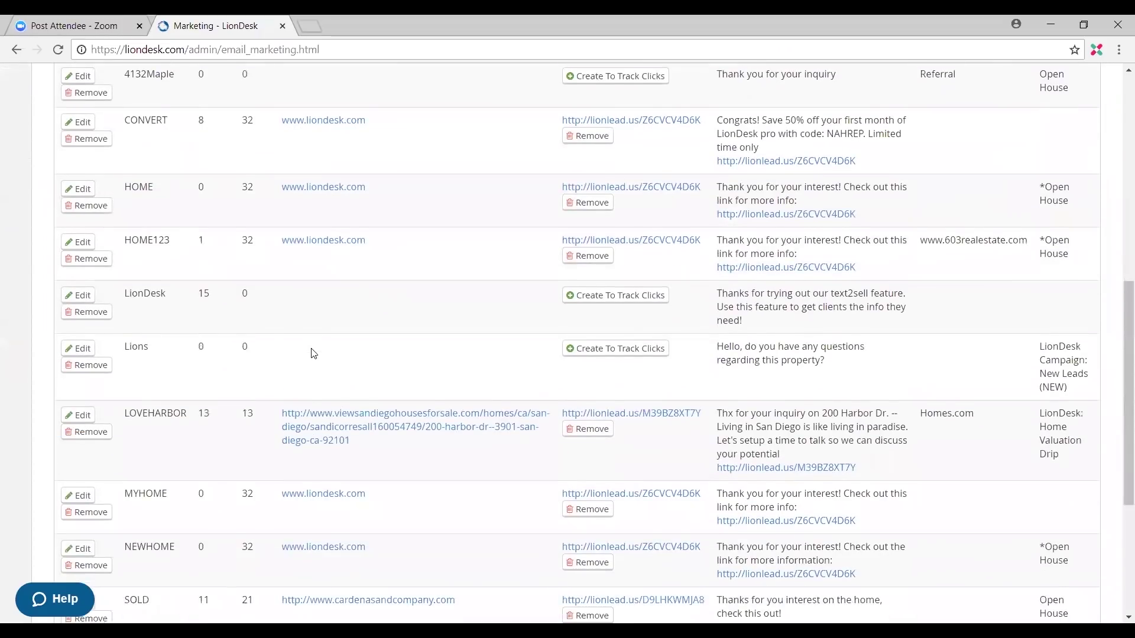
pyautogui.scroll(10, 312, 352)
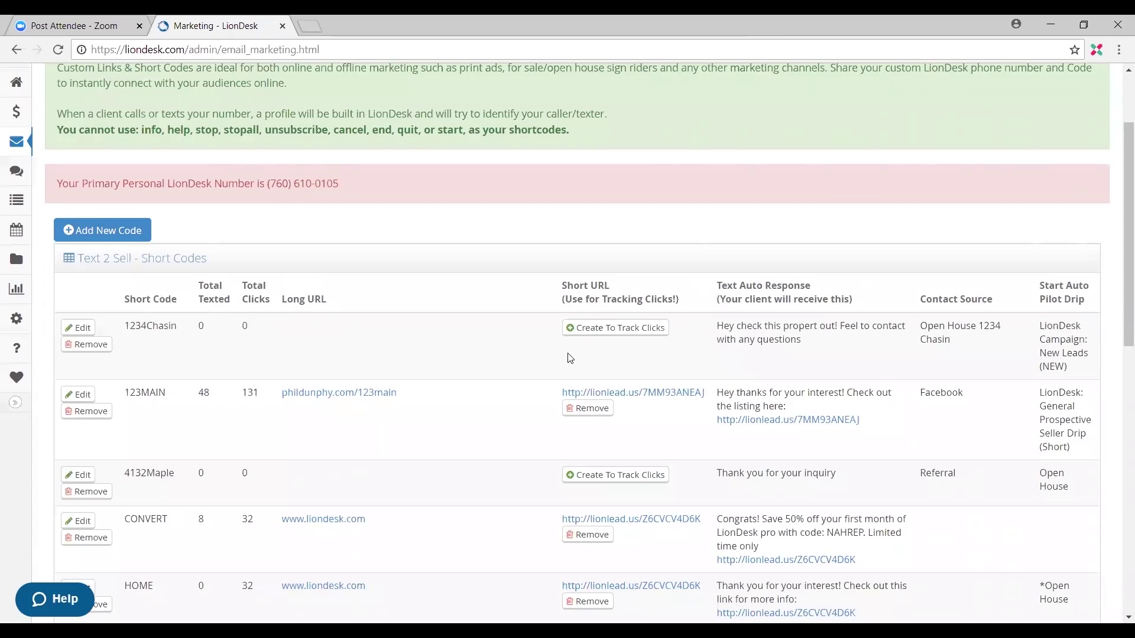
pyautogui.click(619, 334)
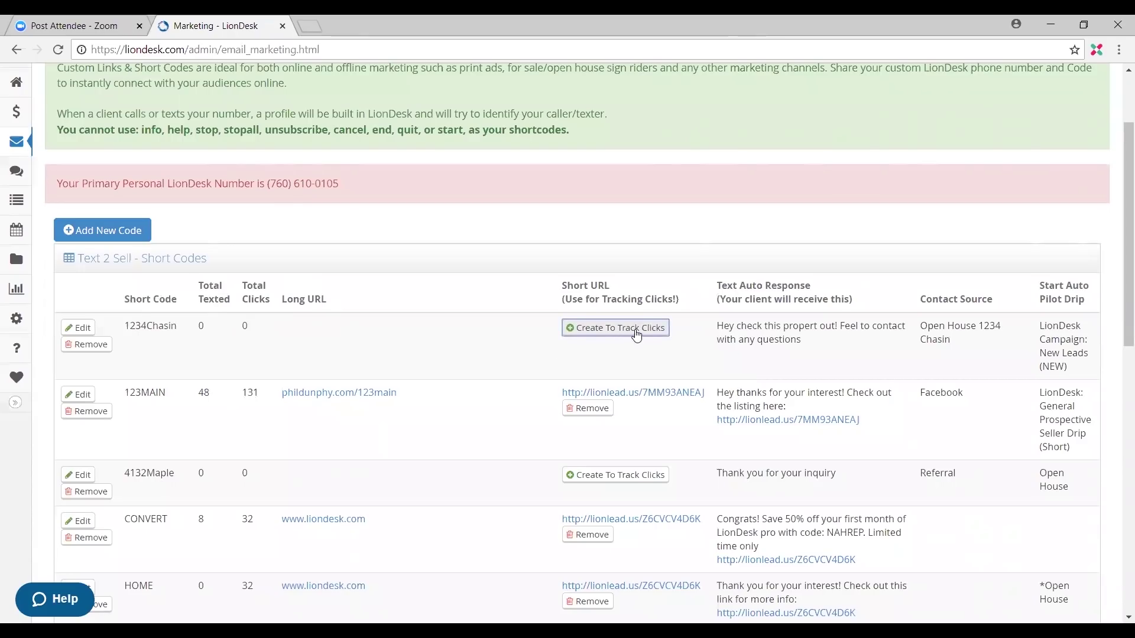
pyautogui.click(580, 335)
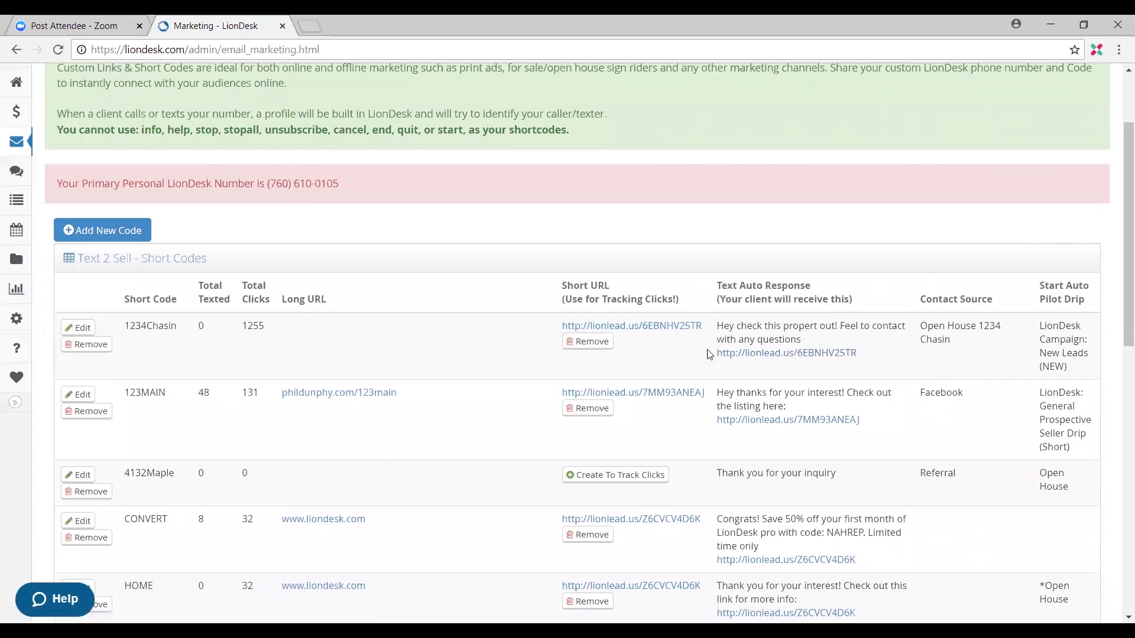
pyautogui.scroll(1, 588, 342)
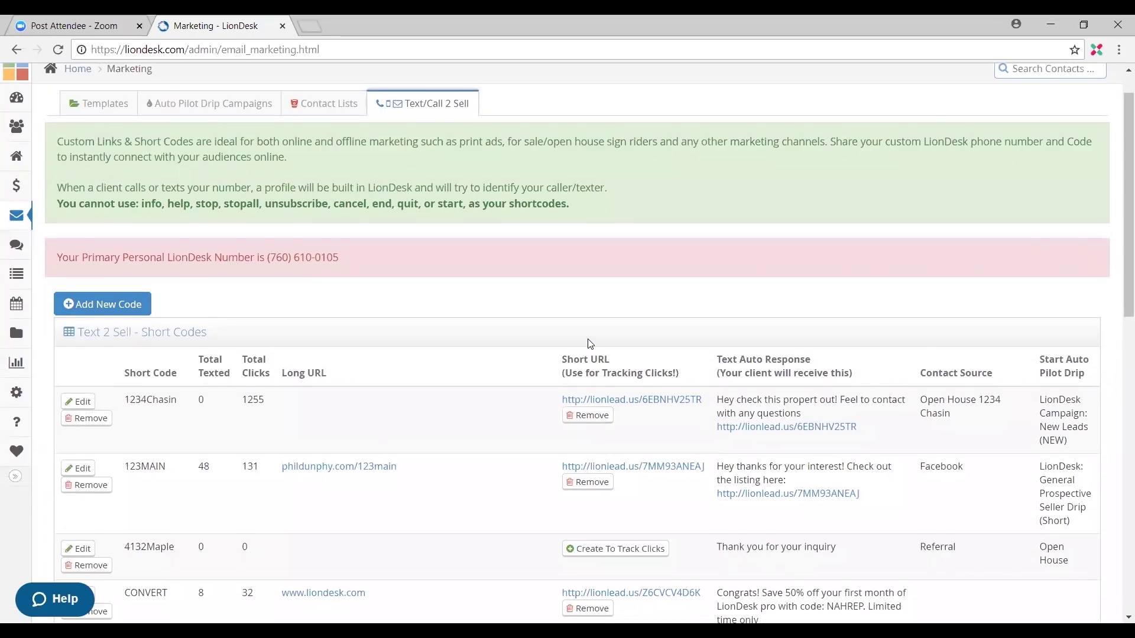
pyautogui.scroll(1, 589, 343)
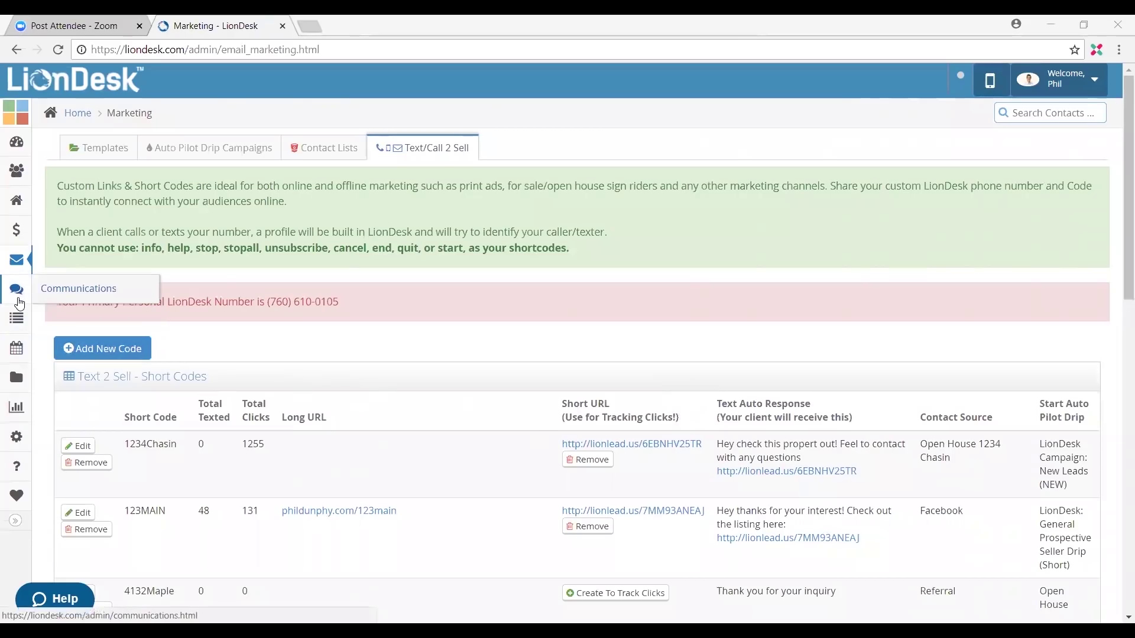
# Step: Switch to Properties and start a blank new property from the bottom of Property Manager
pyautogui.click(32, 208)
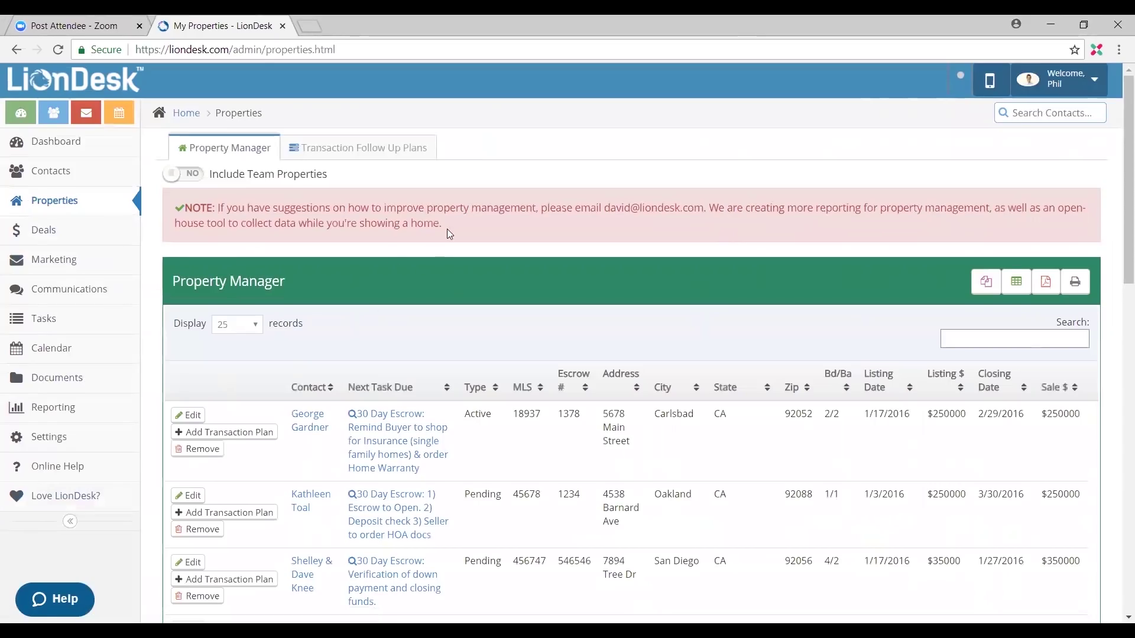
pyautogui.moveTo(400, 218); pyautogui.dragTo(289, 208)
pyautogui.scroll(-2, 320, 246)
pyautogui.scroll(-3, 320, 246)
pyautogui.scroll(5, 320, 246)
pyautogui.scroll(-7, 320, 247)
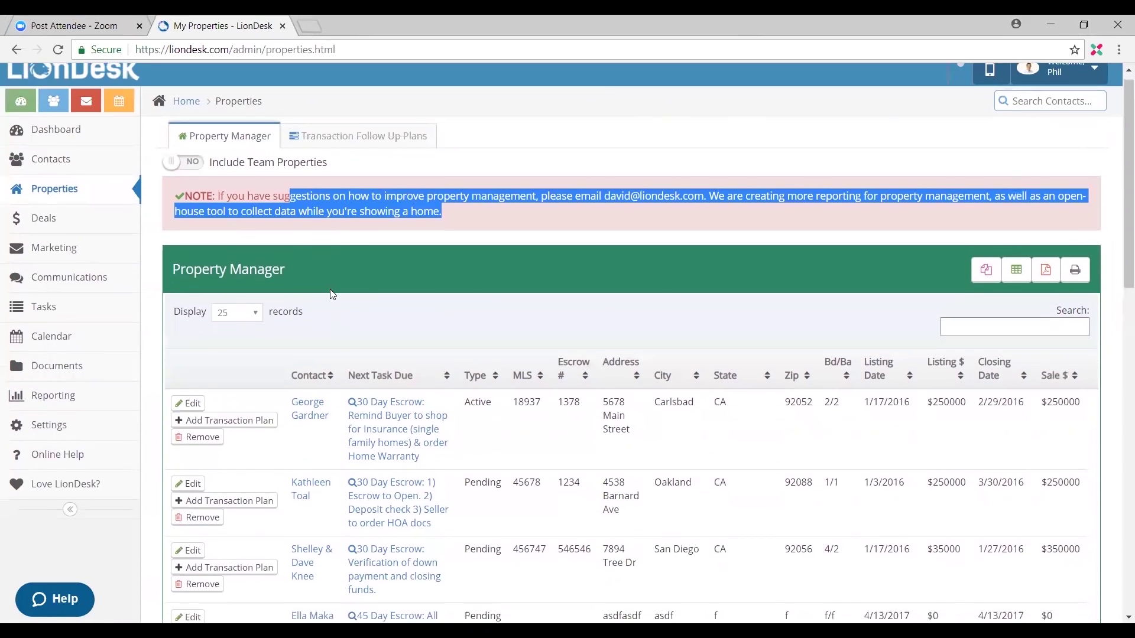
pyautogui.scroll(-8, 320, 355)
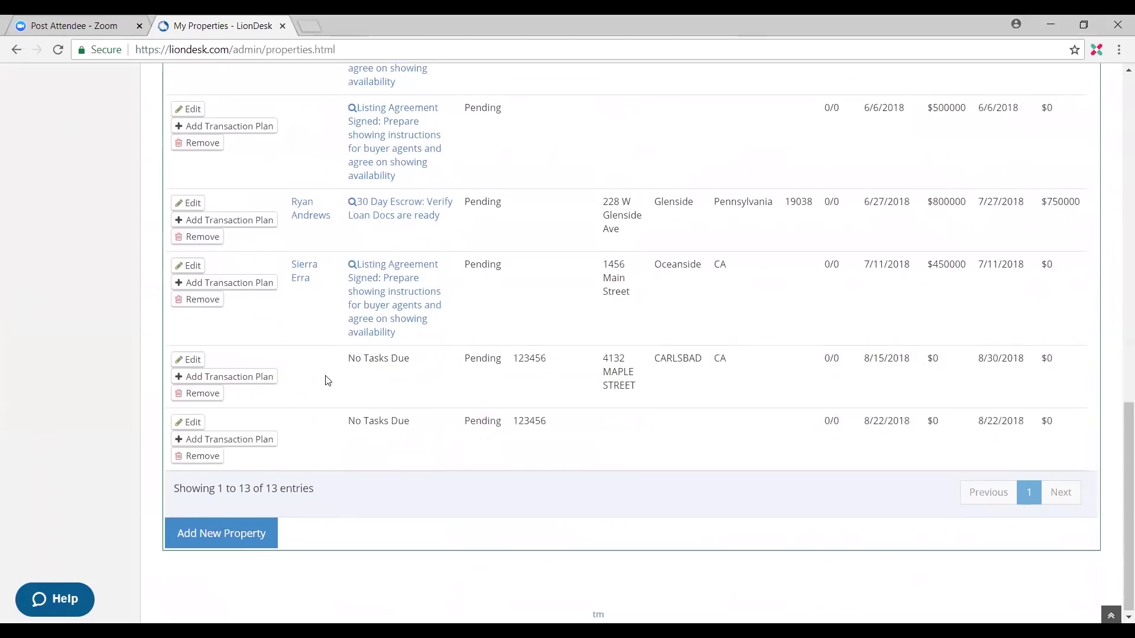
pyautogui.click(233, 536)
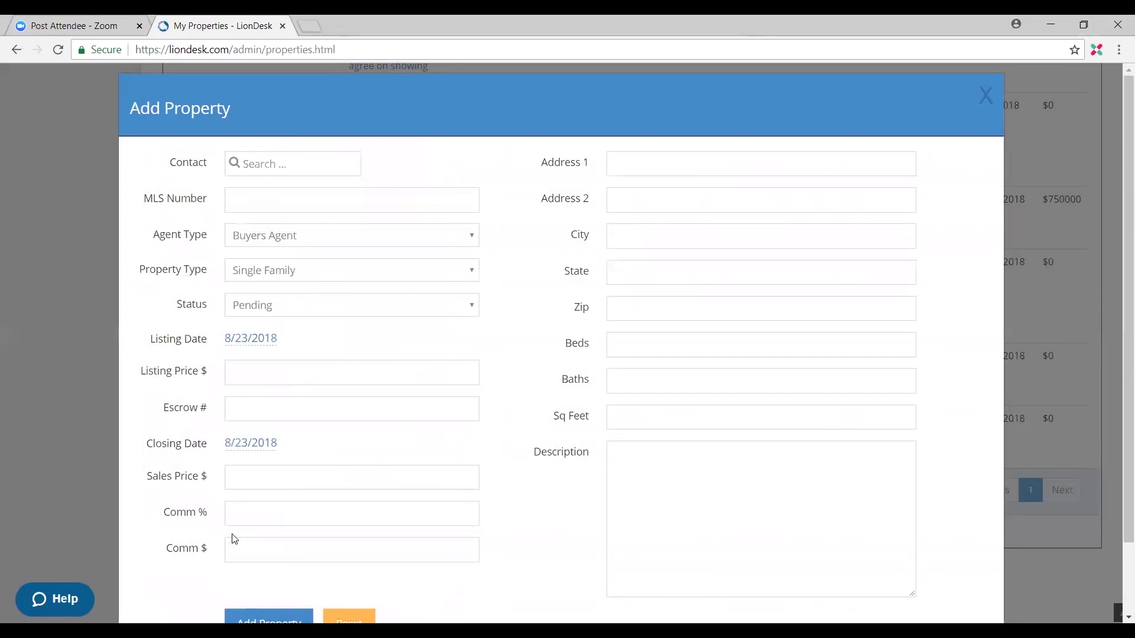
# Step: Keep Buyers Agent, Single Family and Pending as the property's agent type, type and status
pyautogui.click(300, 170)
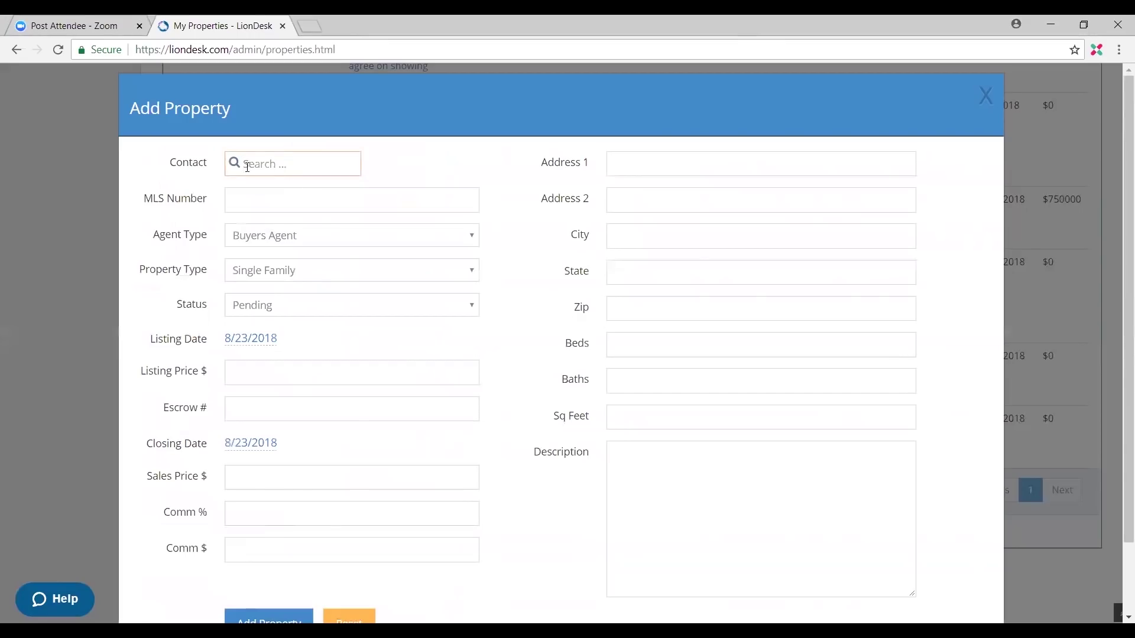
pyautogui.click(241, 208)
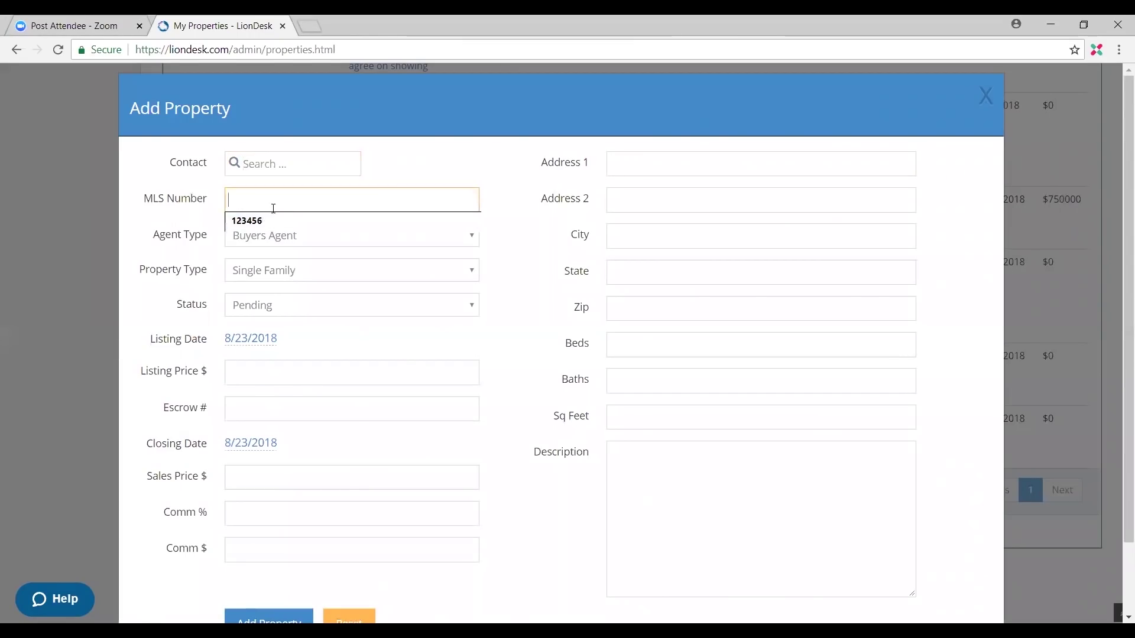
pyautogui.click(286, 235)
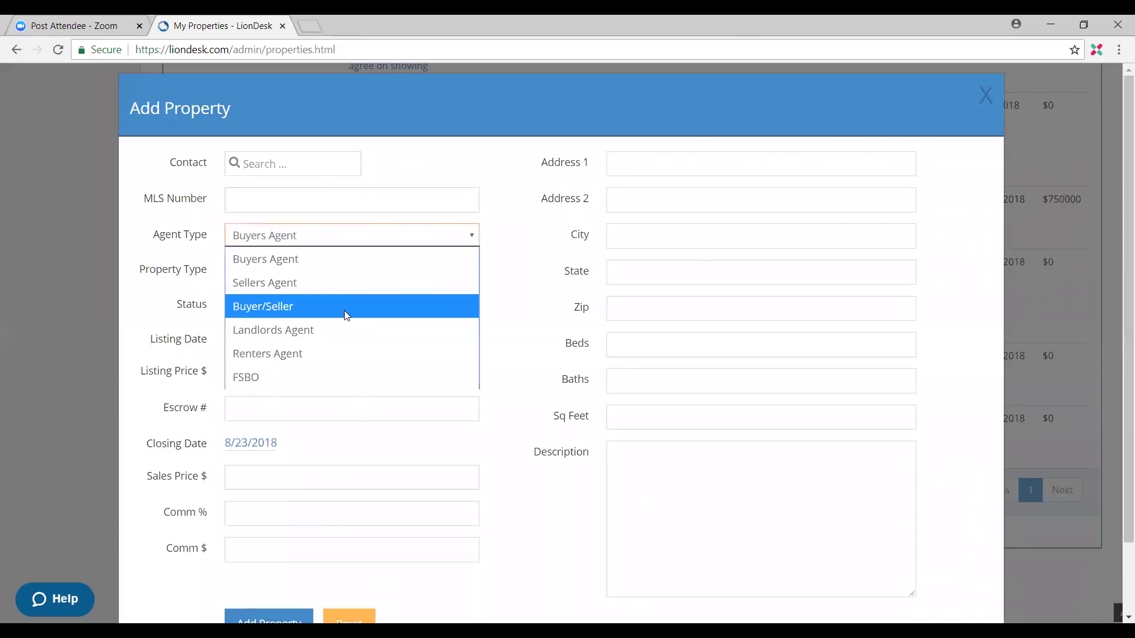
pyautogui.click(315, 261)
pyautogui.click(309, 272)
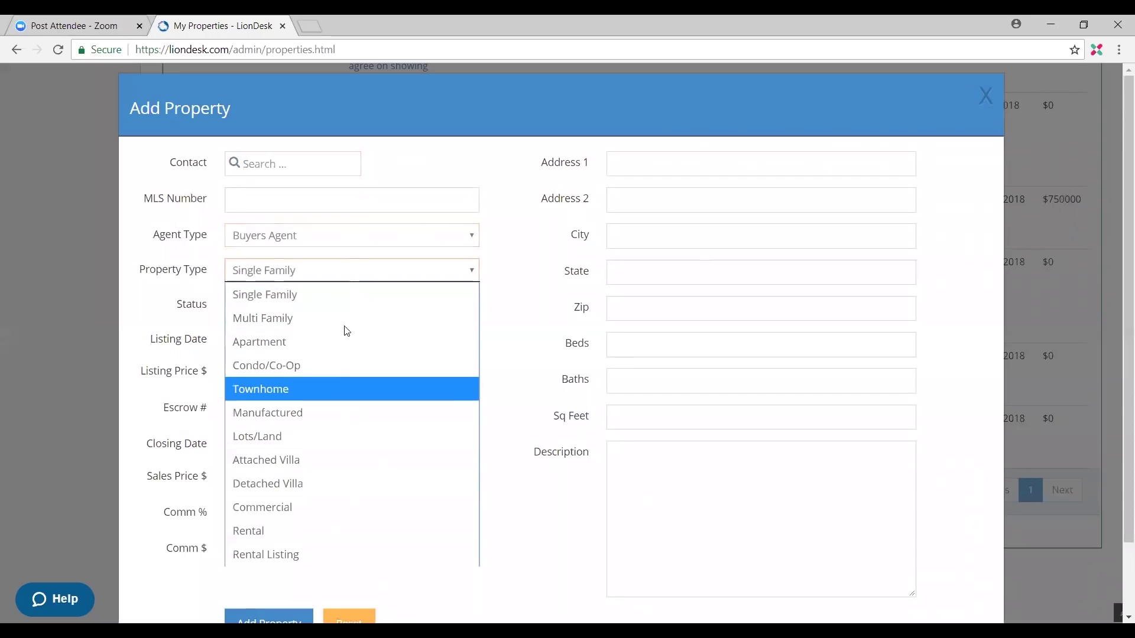
pyautogui.click(349, 281)
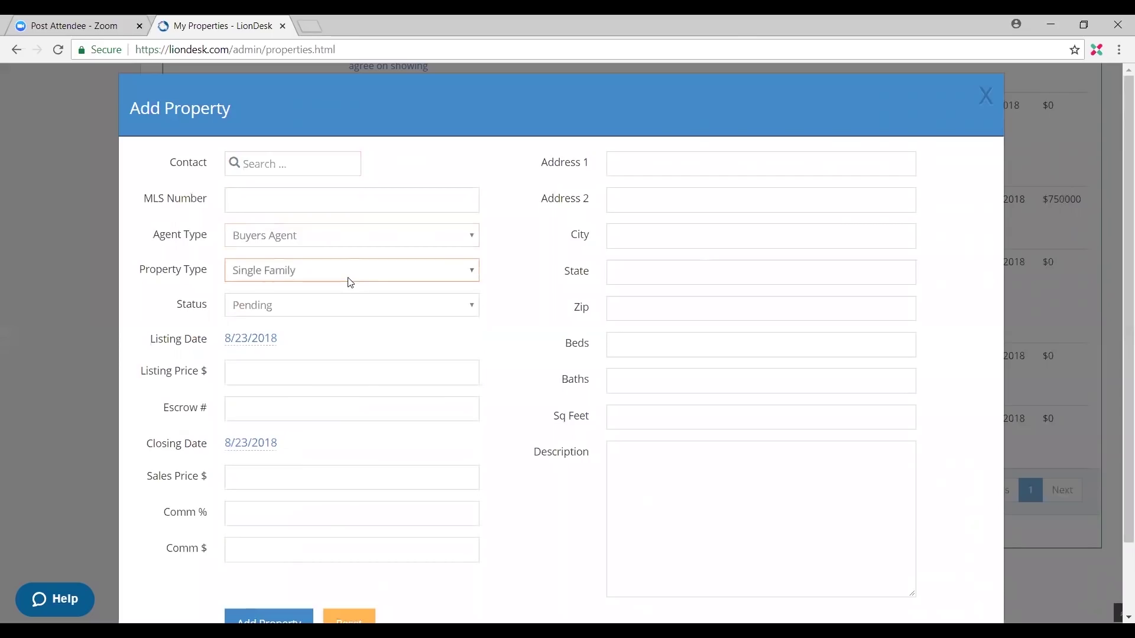
pyautogui.click(354, 315)
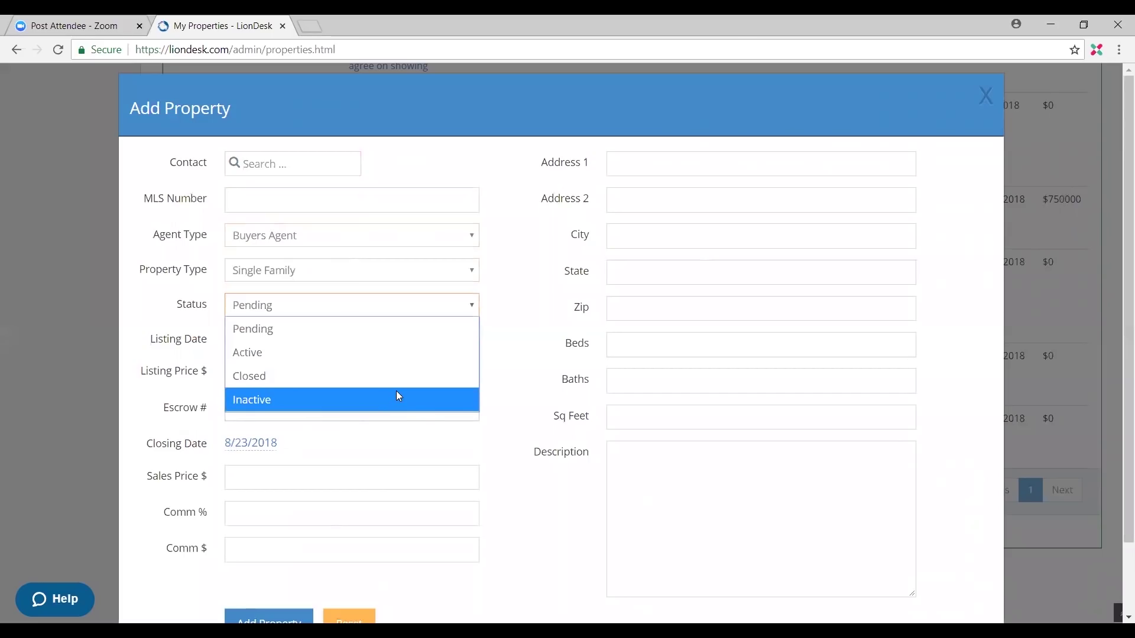
pyautogui.click(412, 436)
# Step: Advance the closing-date calendar to October 2018
pyautogui.scroll(-1, 381, 307)
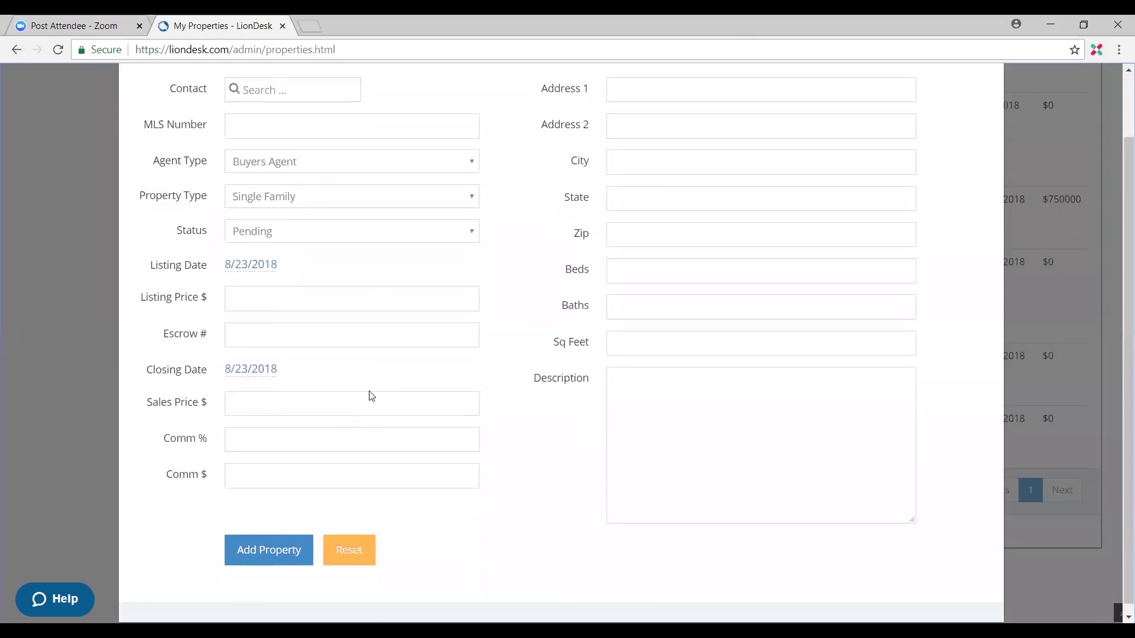
pyautogui.click(251, 371)
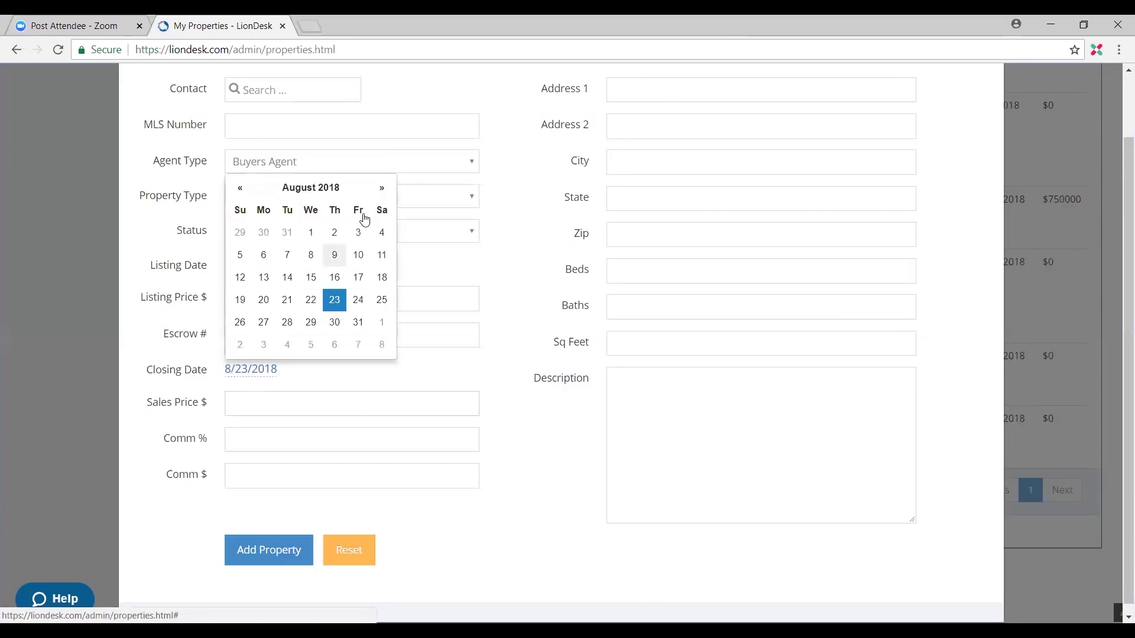
pyautogui.click(382, 188)
pyautogui.click(382, 188)
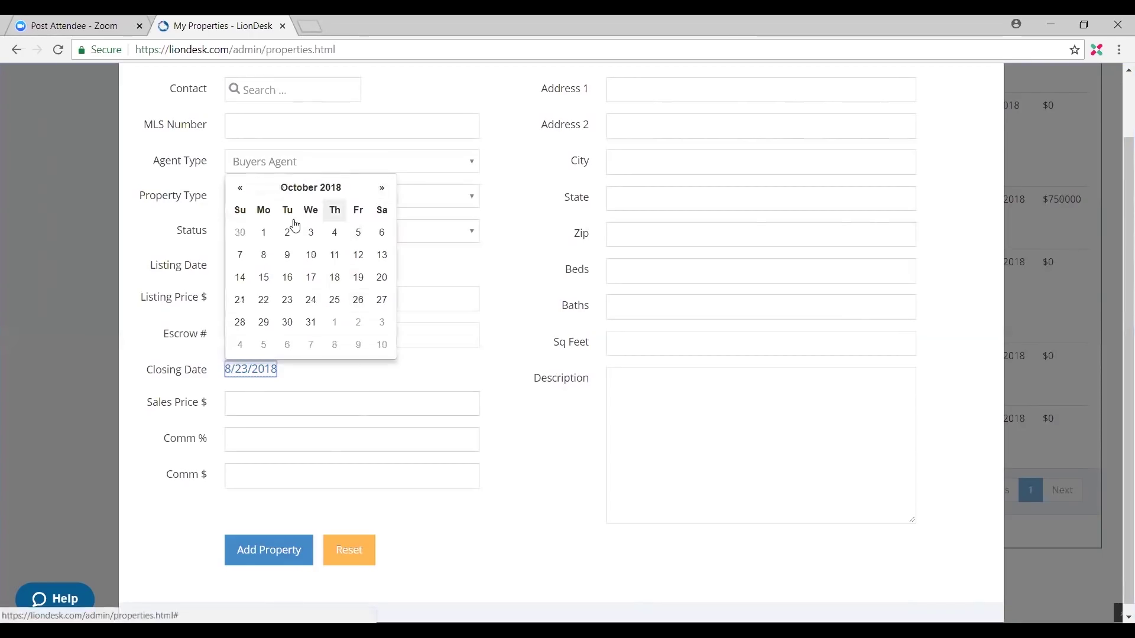
# Step: Set the closing date to 10/25/2018 and save the property
pyautogui.click(334, 299)
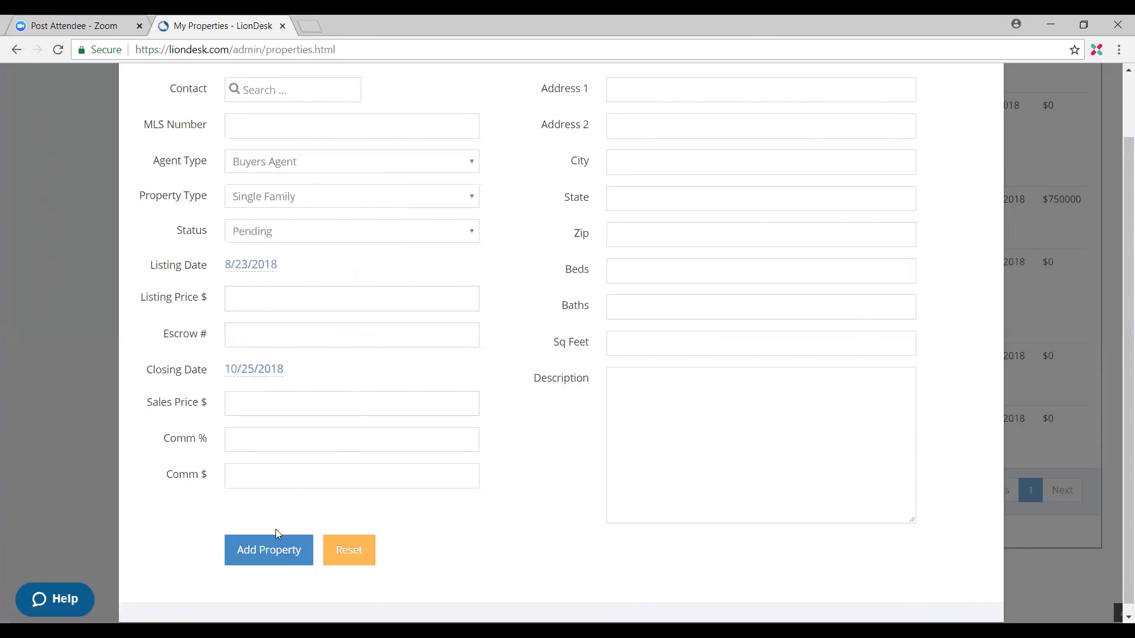
pyautogui.click(290, 548)
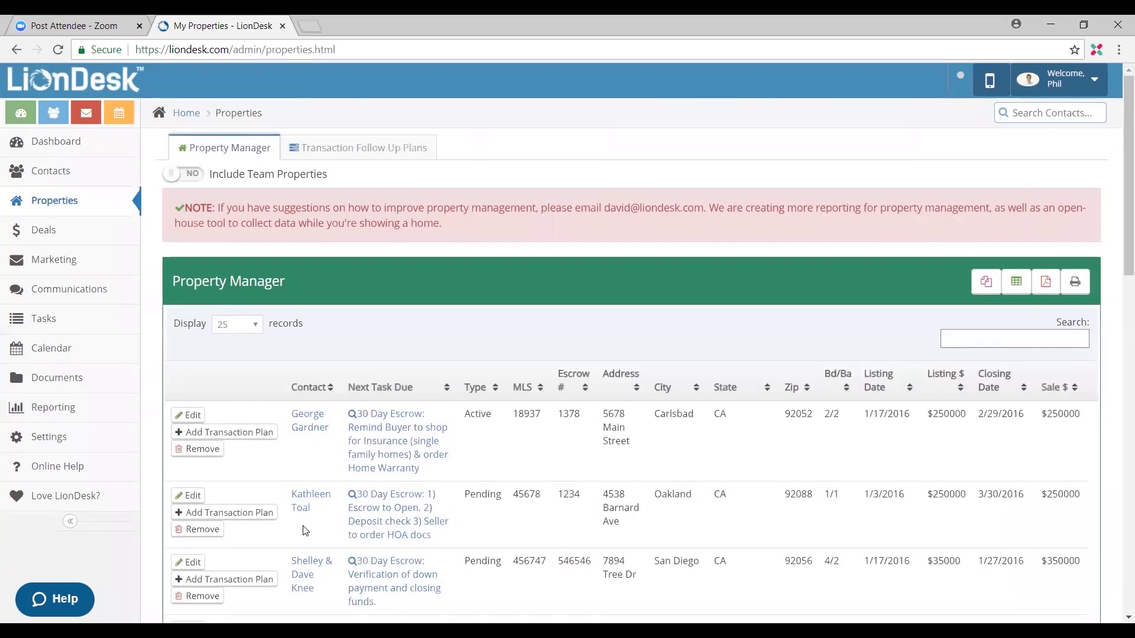
pyautogui.scroll(-10, 463, 489)
pyautogui.scroll(10, 463, 499)
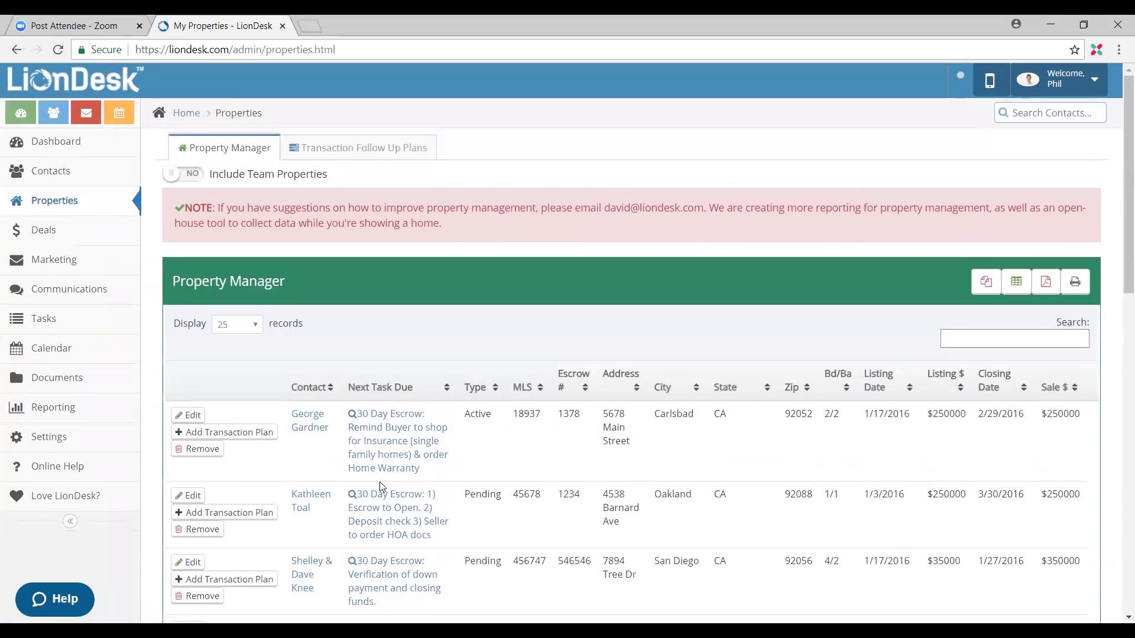
pyautogui.scroll(-1, 364, 314)
pyautogui.scroll(-1, 365, 319)
pyautogui.scroll(-2, 369, 317)
pyautogui.scroll(1, 366, 317)
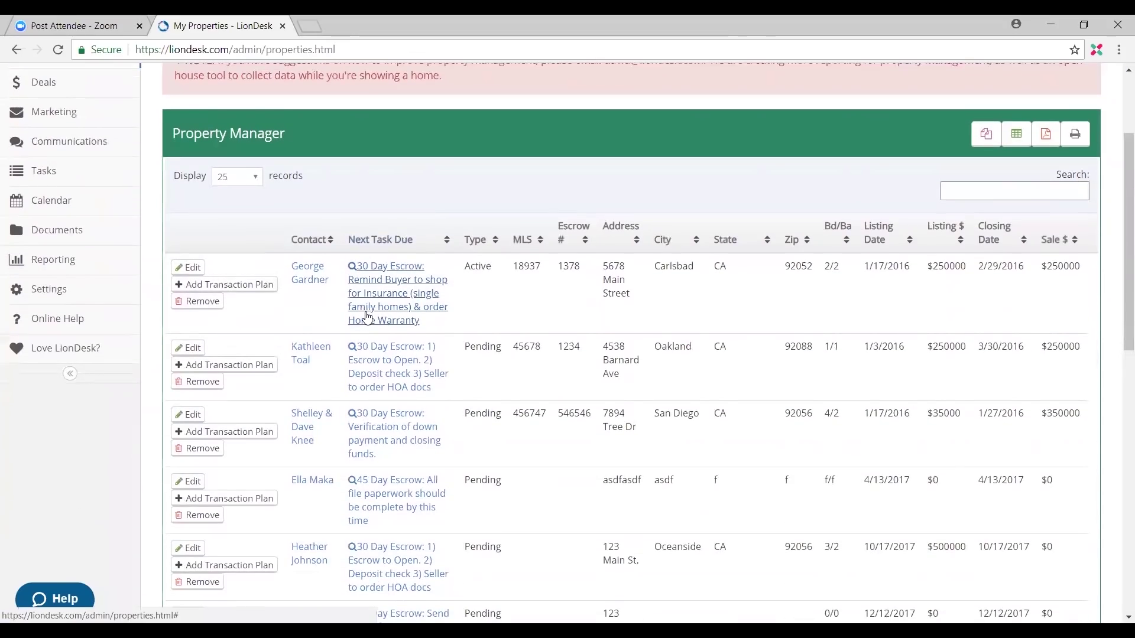
pyautogui.scroll(-4, 361, 331)
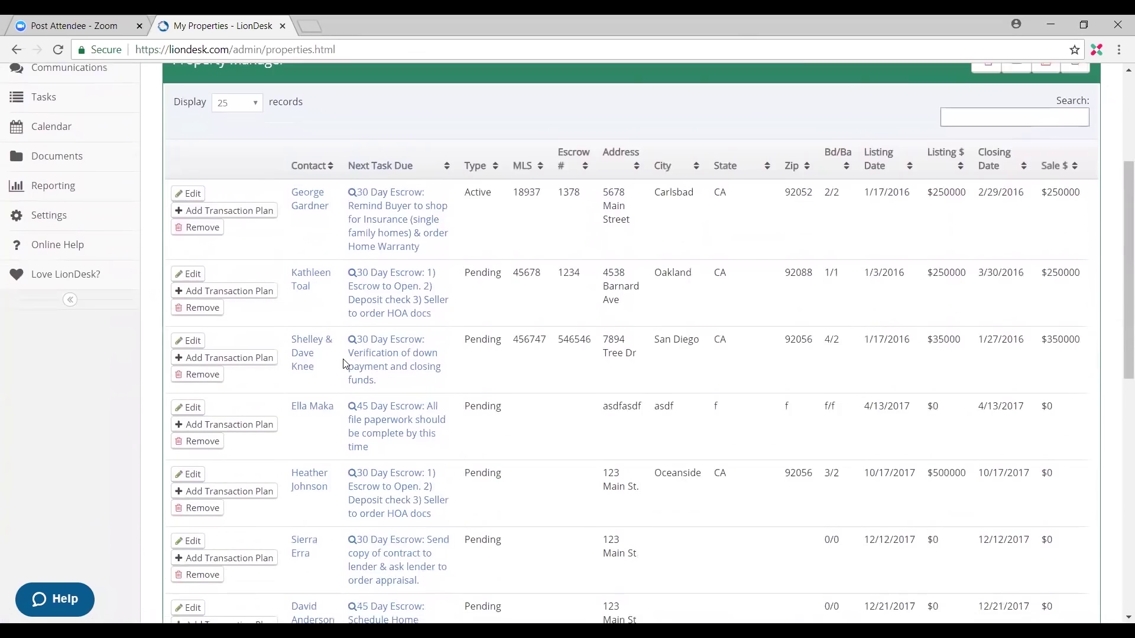
pyautogui.scroll(-8, 345, 364)
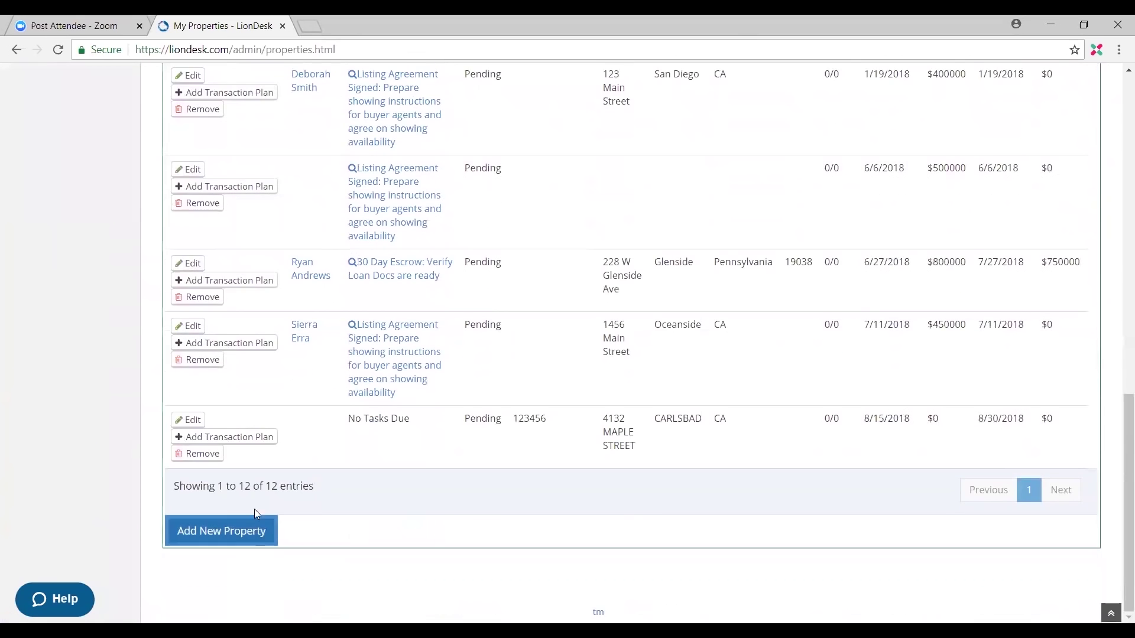
# Step: Start another property, choosing the searched seller contact and entering the MLS number
pyautogui.click(247, 528)
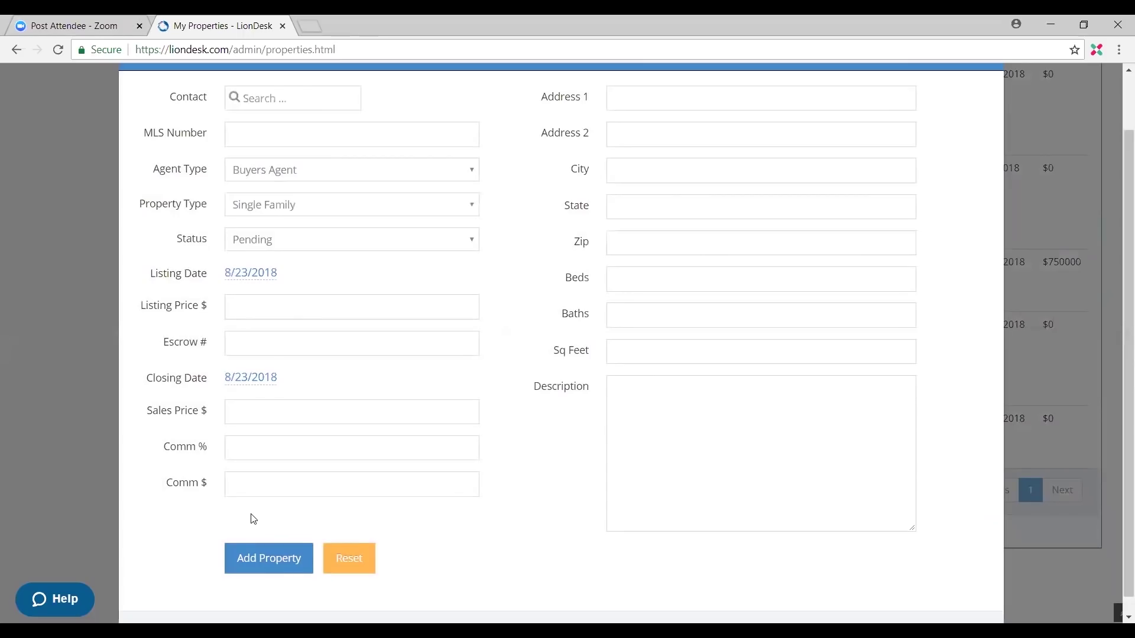
pyautogui.click(291, 105)
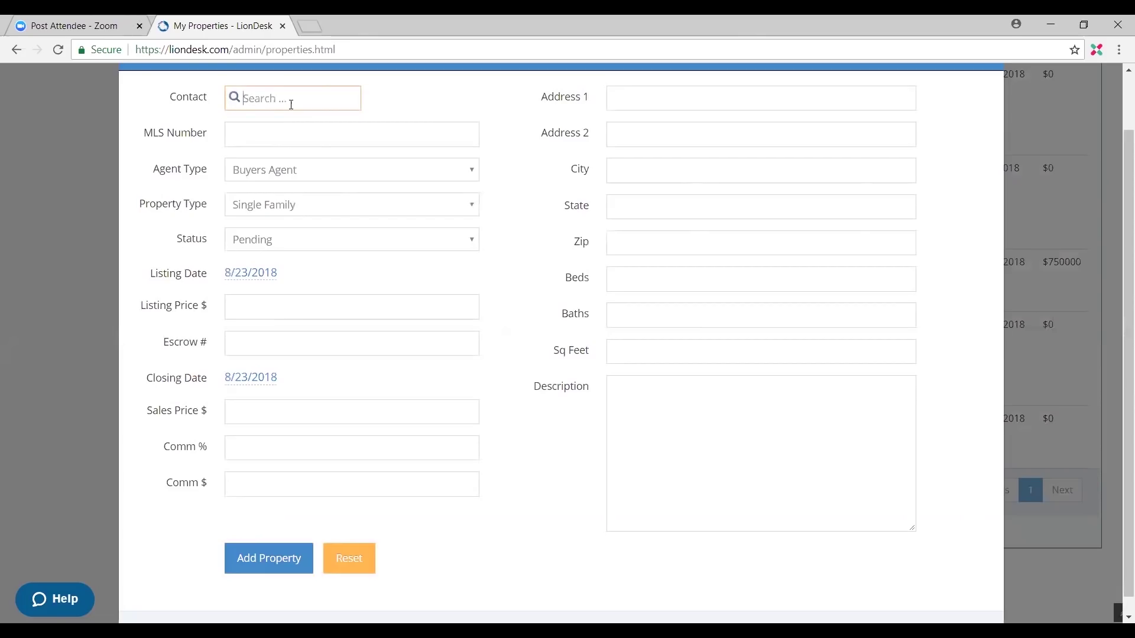
pyautogui.write('Thomas')
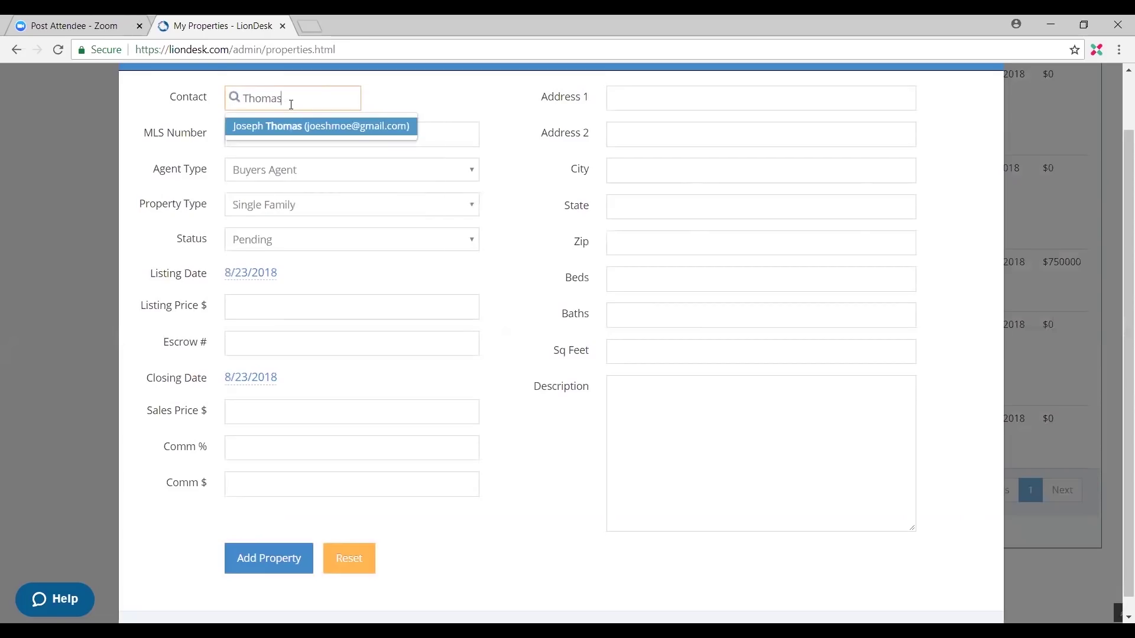
pyautogui.click(288, 129)
pyautogui.click(269, 131)
pyautogui.click(238, 132)
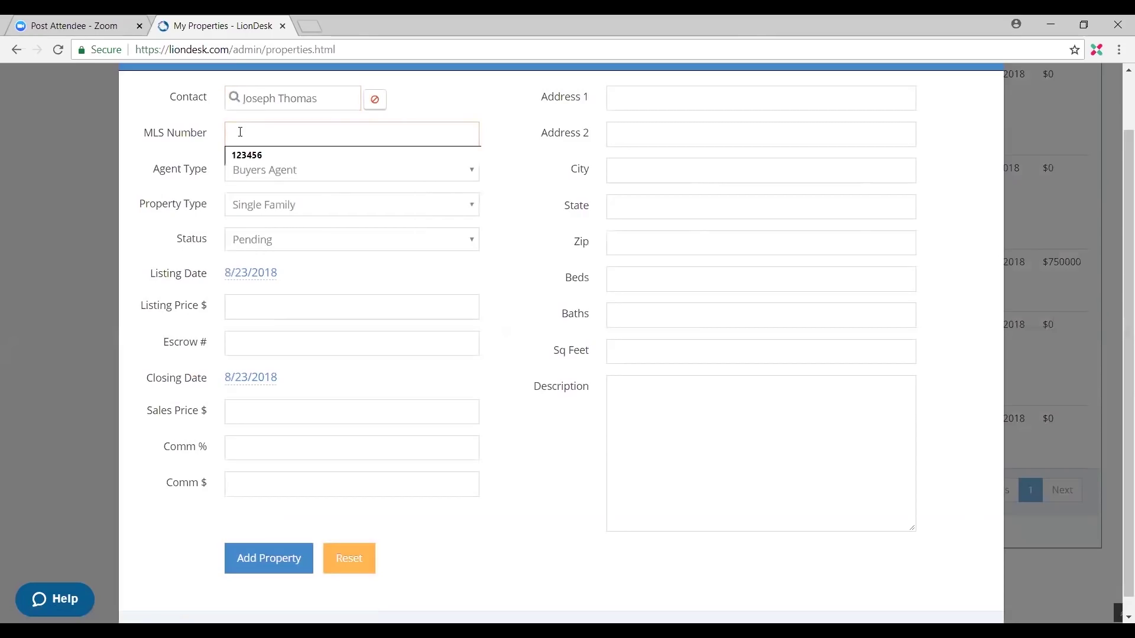
pyautogui.write('123872635659')
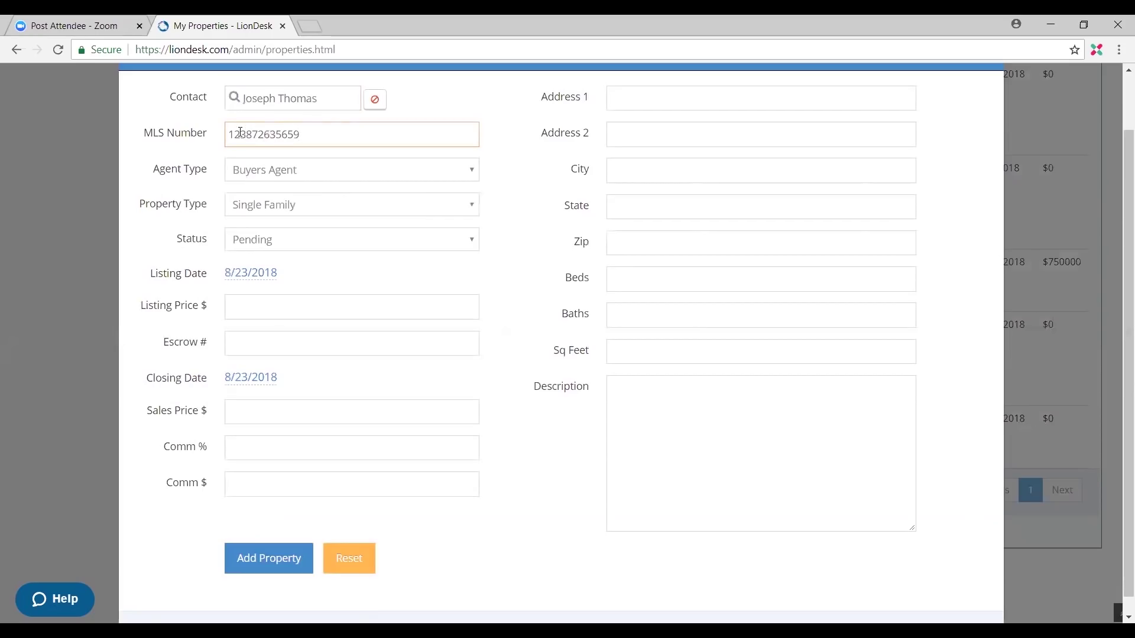
# Step: Set Sellers Agent, keep Single Family and Pending, listing date 8/26/2018, price 1,000,000.00
pyautogui.click(273, 174)
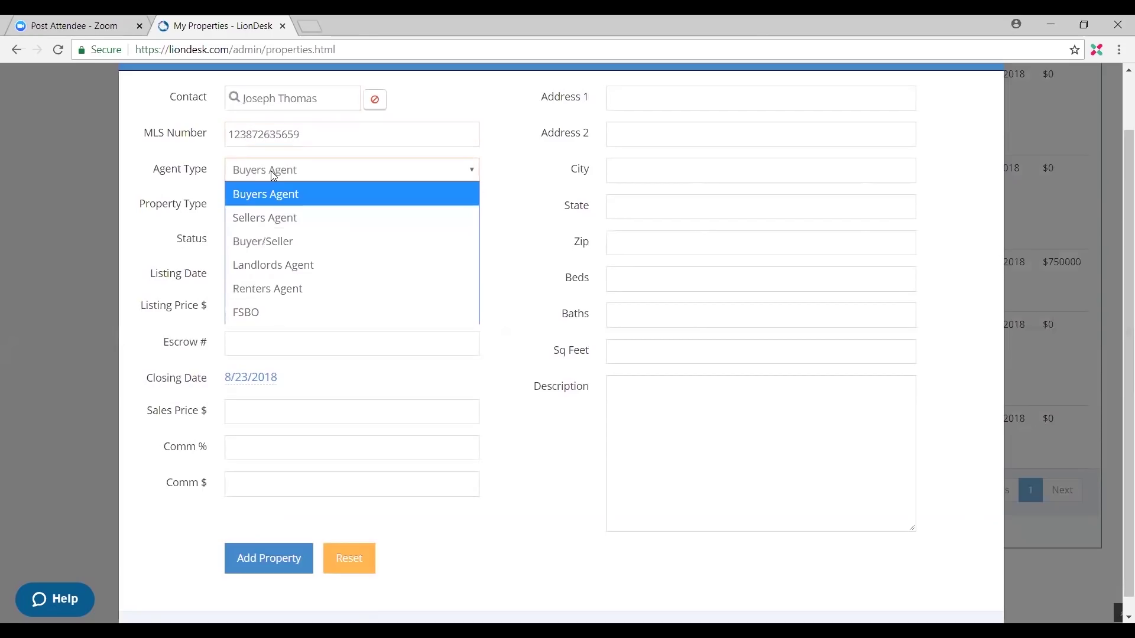
pyautogui.click(273, 217)
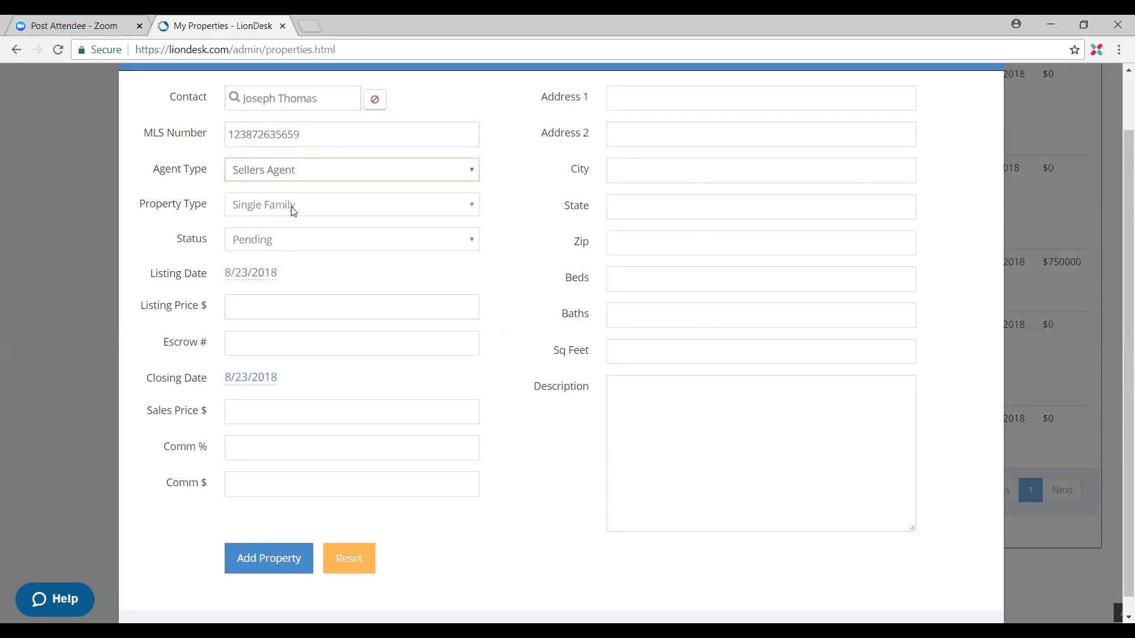
pyautogui.click(290, 208)
pyautogui.click(182, 236)
pyautogui.click(286, 241)
pyautogui.click(299, 260)
pyautogui.click(257, 274)
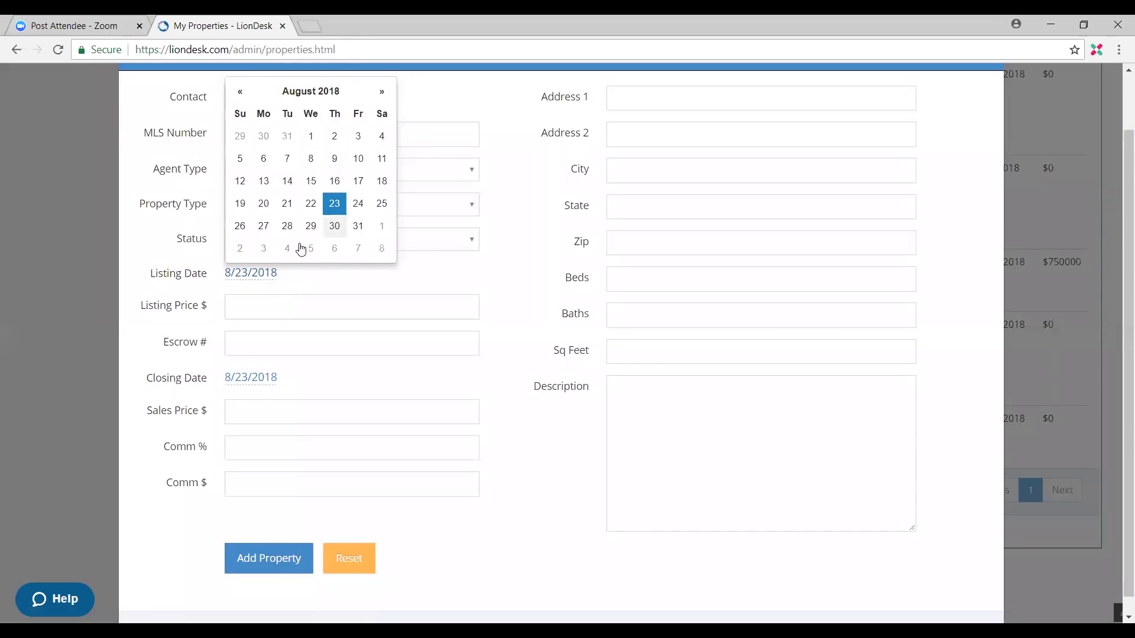
pyautogui.click(240, 226)
pyautogui.click(307, 308)
pyautogui.write('1,000')
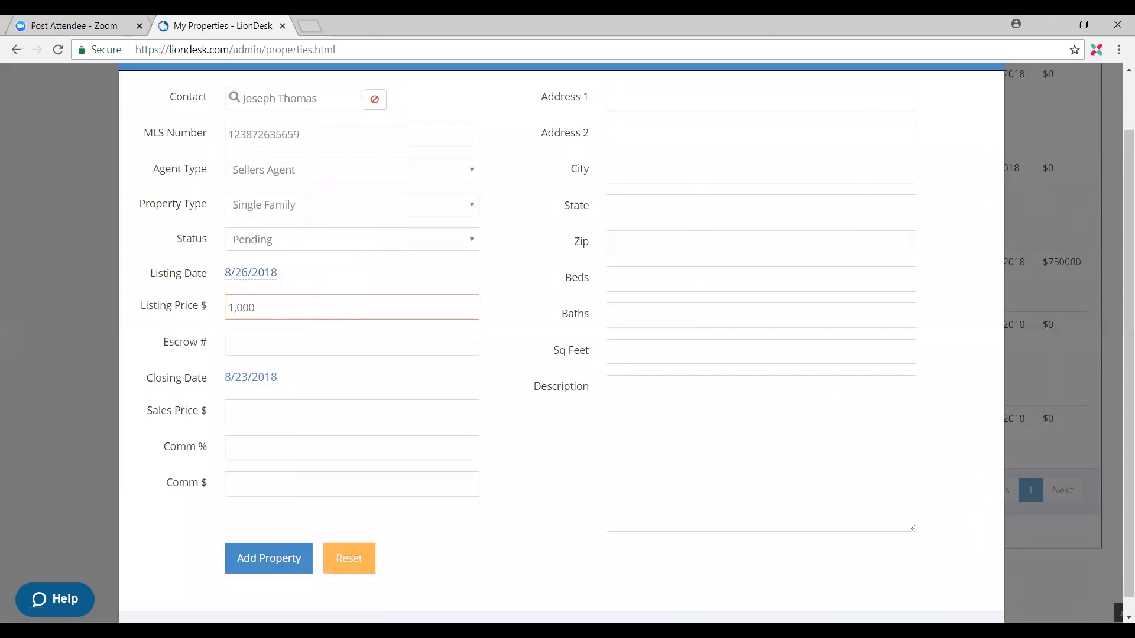
pyautogui.write(',000.00')
pyautogui.click(301, 350)
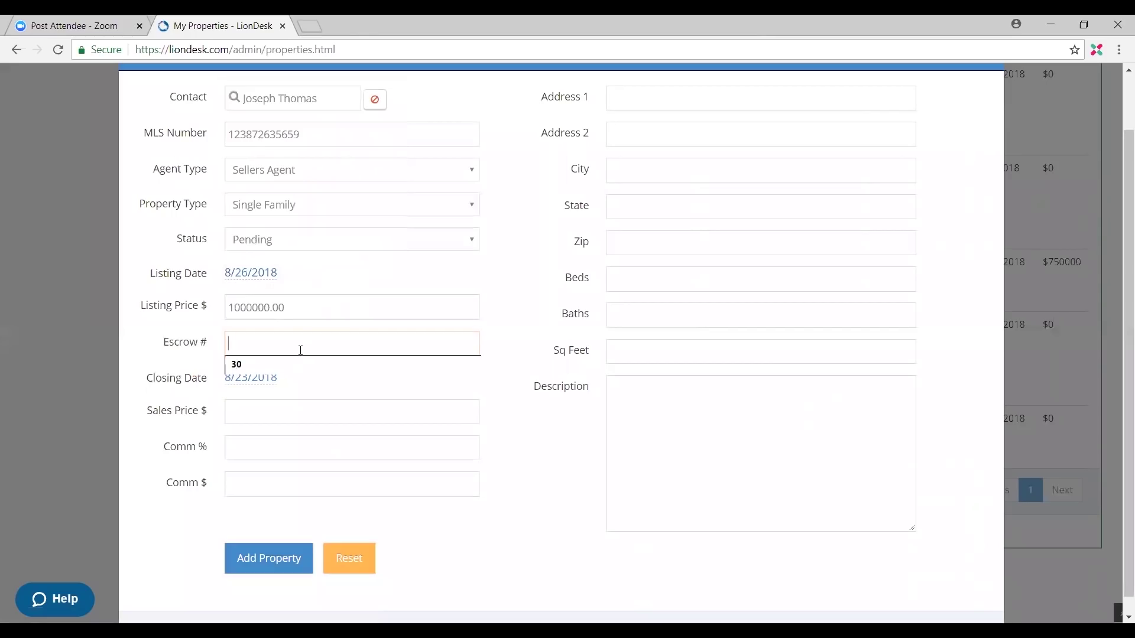
# Step: Enter escrow number 30 and a closing date of 9/22/2018
pyautogui.write('30')
pyautogui.click(184, 366)
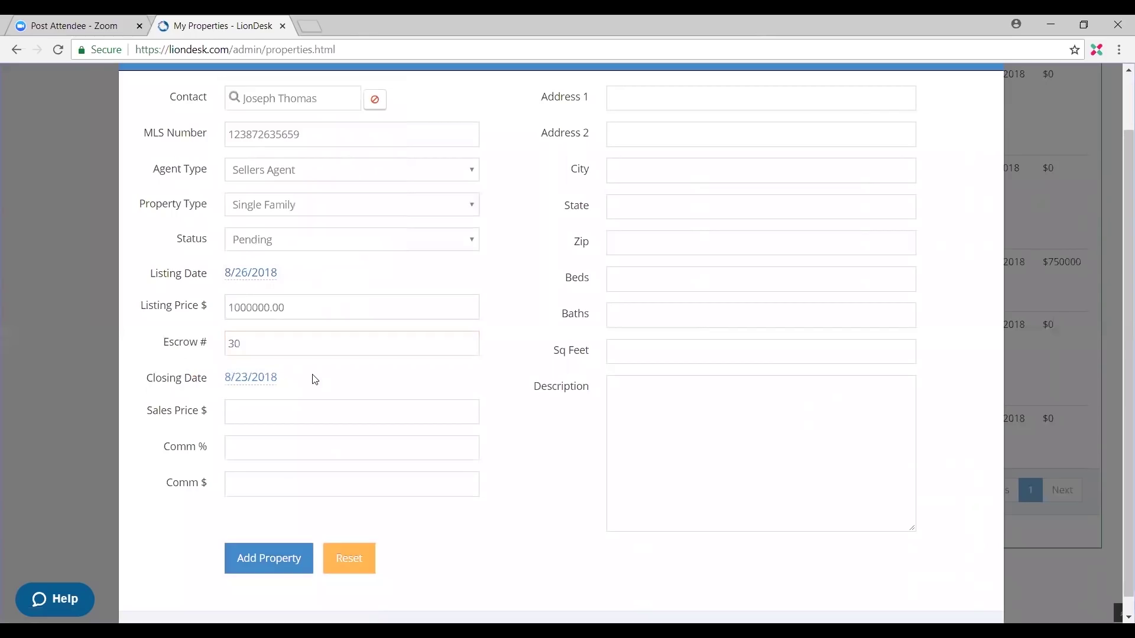
pyautogui.click(256, 383)
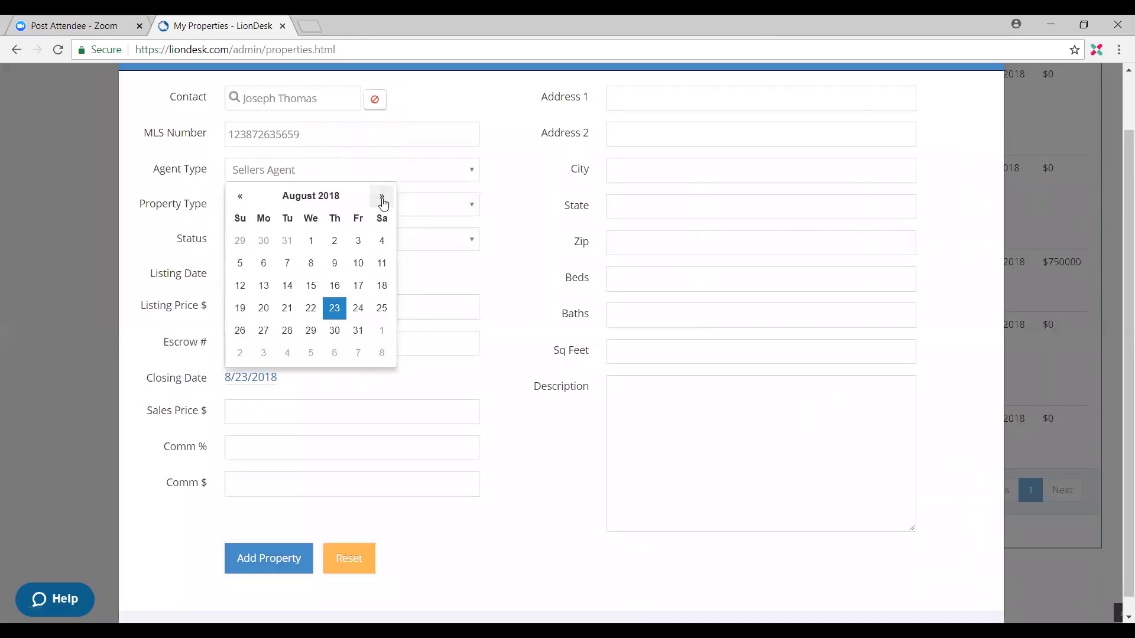
pyautogui.click(383, 202)
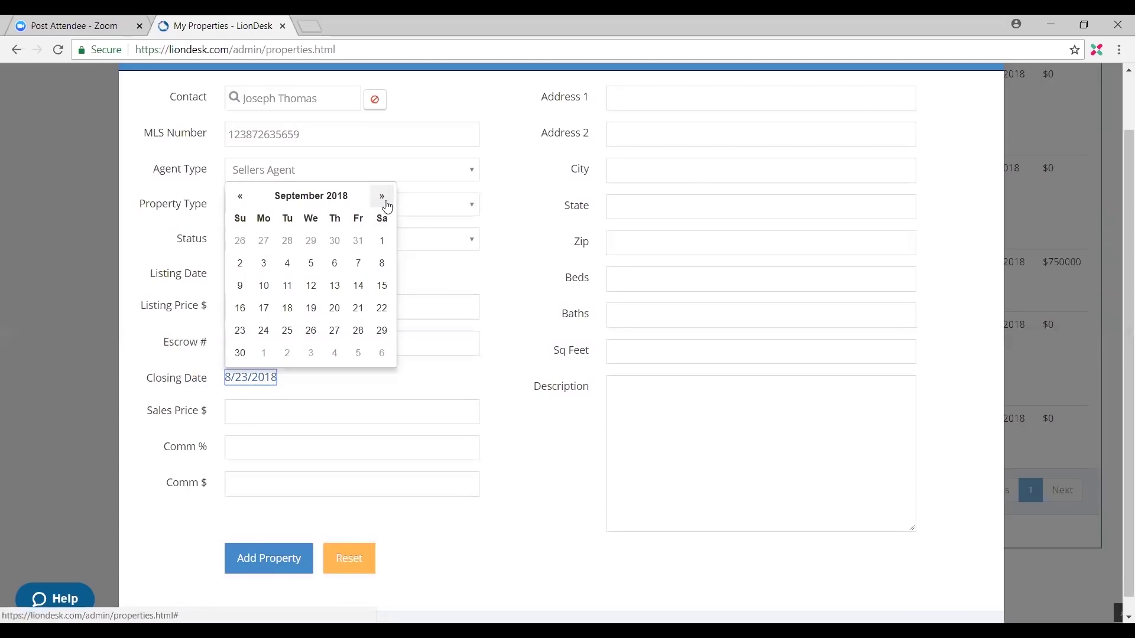
pyautogui.click(382, 308)
# Step: Enter a sales price of 100,000.00
pyautogui.click(323, 412)
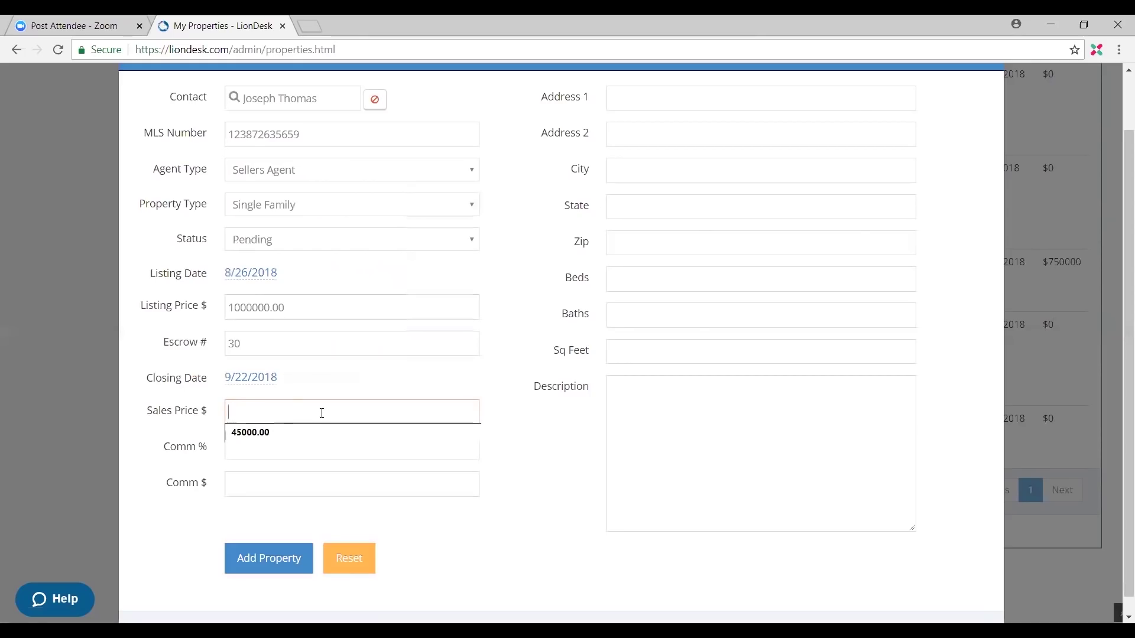
pyautogui.write('100')
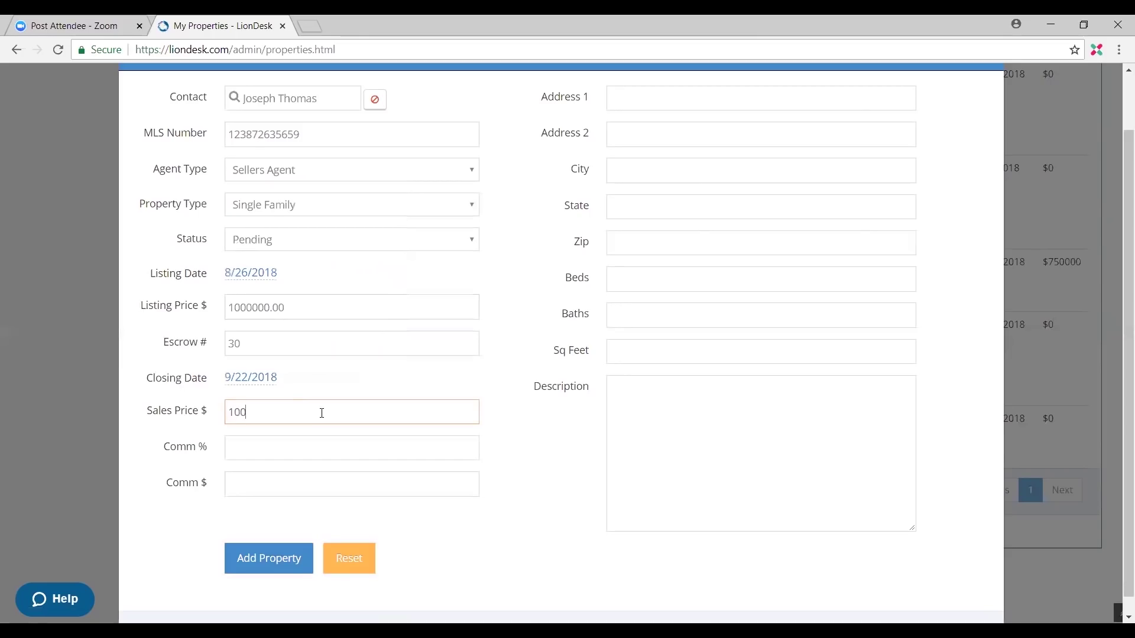
pyautogui.press('BackSpace')
pyautogui.press('BackSpace')
pyautogui.write(',000,oo')
pyautogui.press('BackSpace')
pyautogui.press('BackSpace')
pyautogui.write('00.00')
# Step: Set the commission to 20.00%, giving a 20000.00 commission amount
pyautogui.click(306, 454)
pyautogui.write('100,000,00')
pyautogui.click(289, 485)
pyautogui.moveTo(309, 455); pyautogui.dragTo(218, 451)
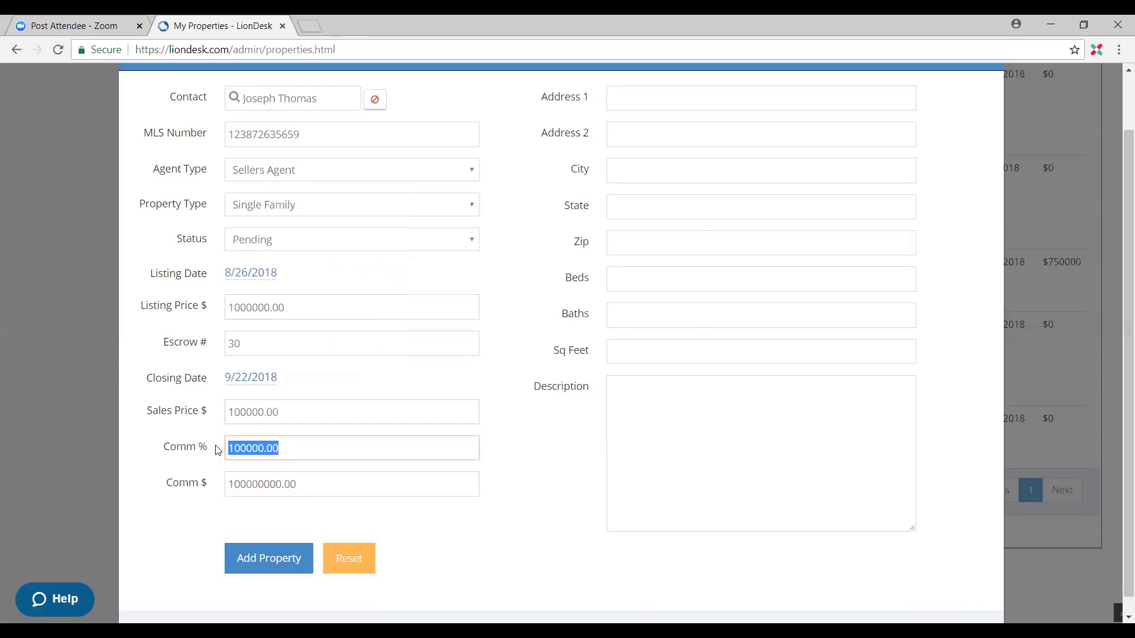
pyautogui.write('20.00')
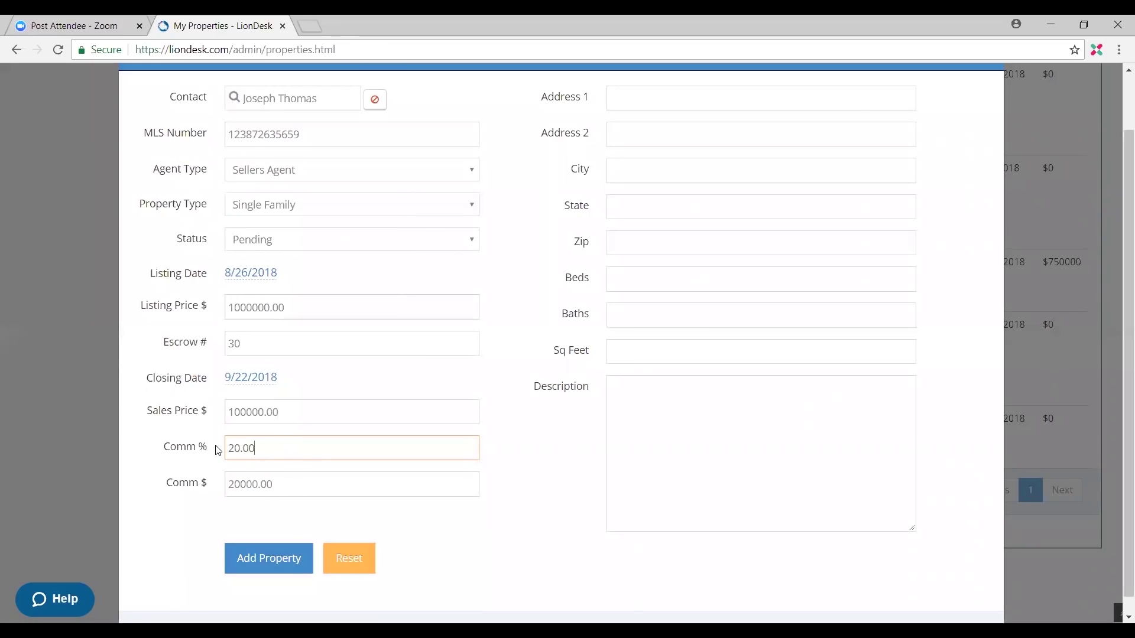
pyautogui.scroll(1, 330, 468)
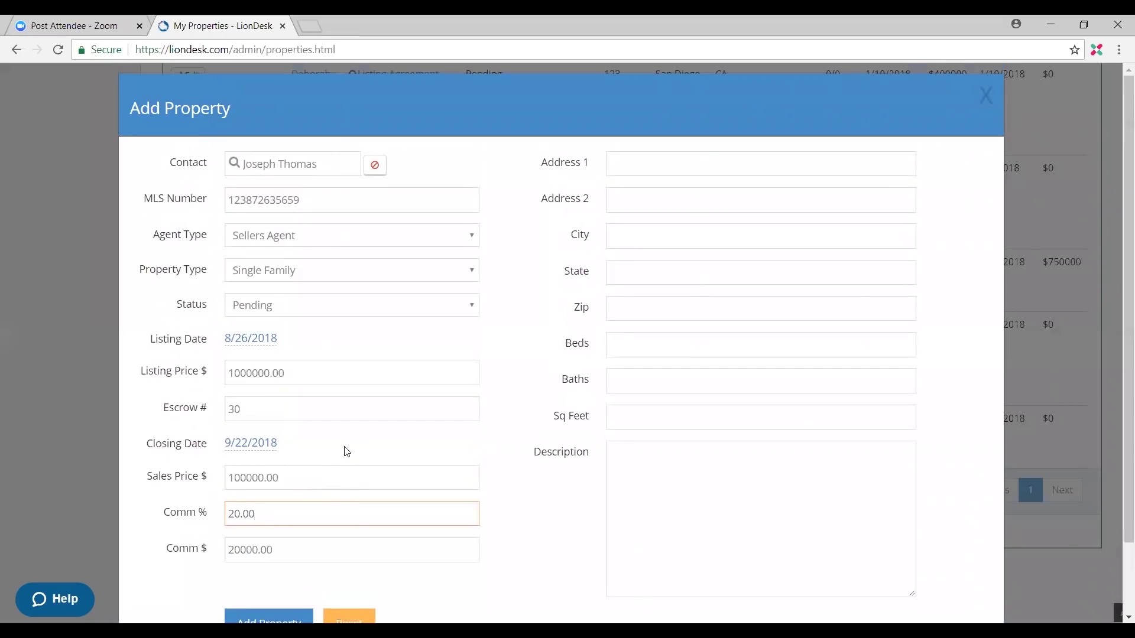
pyautogui.scroll(-1, 355, 384)
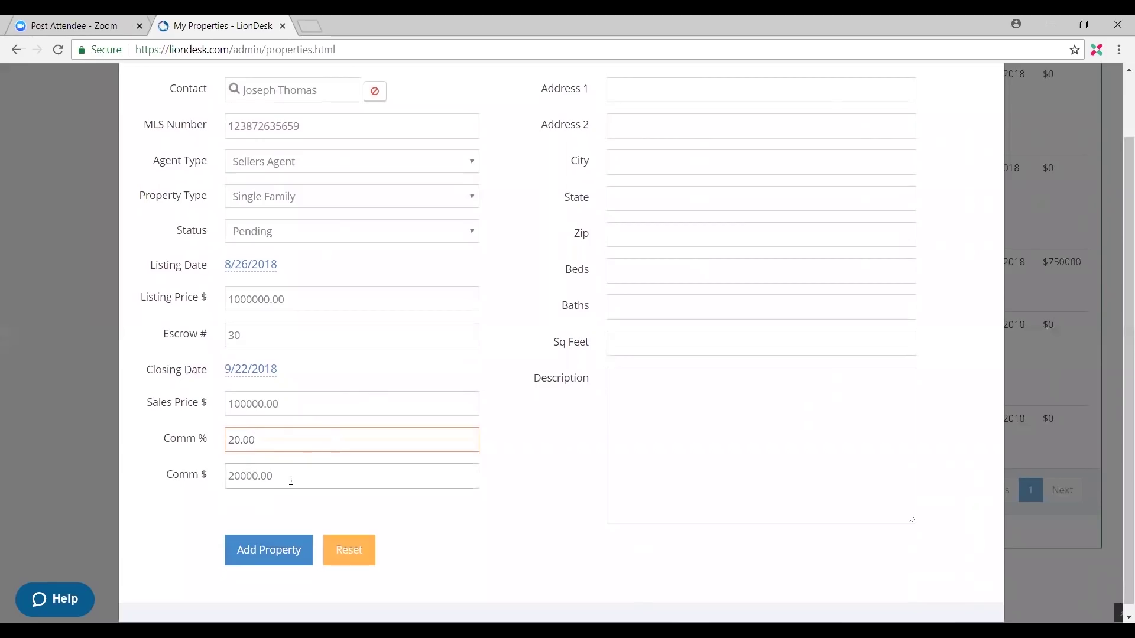
pyautogui.click(241, 477)
pyautogui.scroll(1, 337, 487)
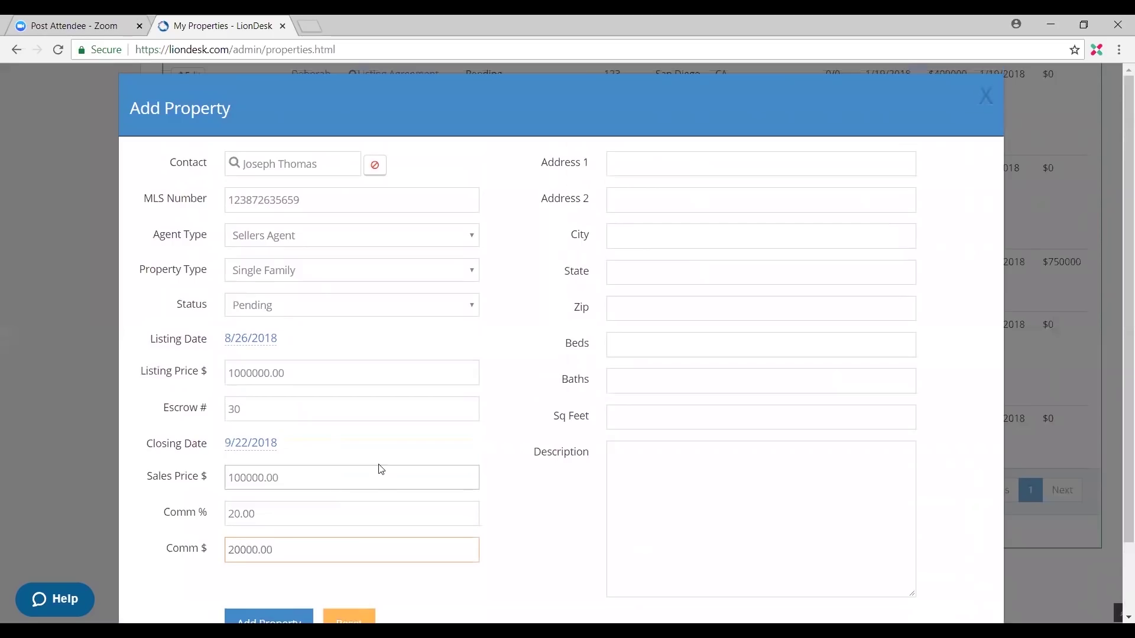
# Step: Enter the property's street address
pyautogui.click(659, 171)
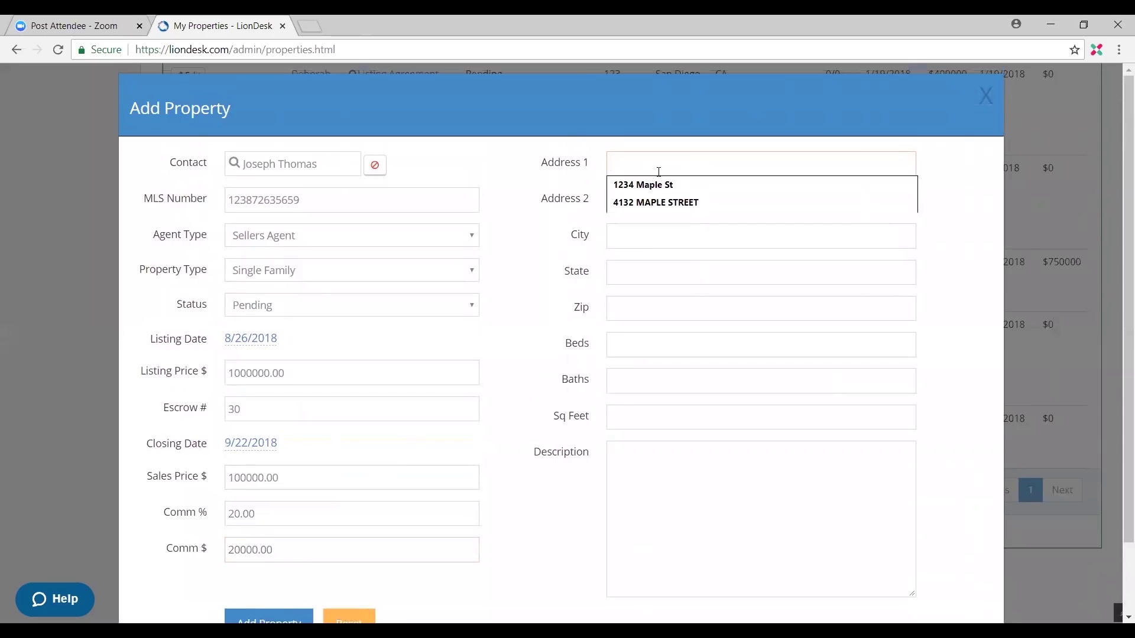
pyautogui.click(656, 184)
pyautogui.tripleClick(691, 168)
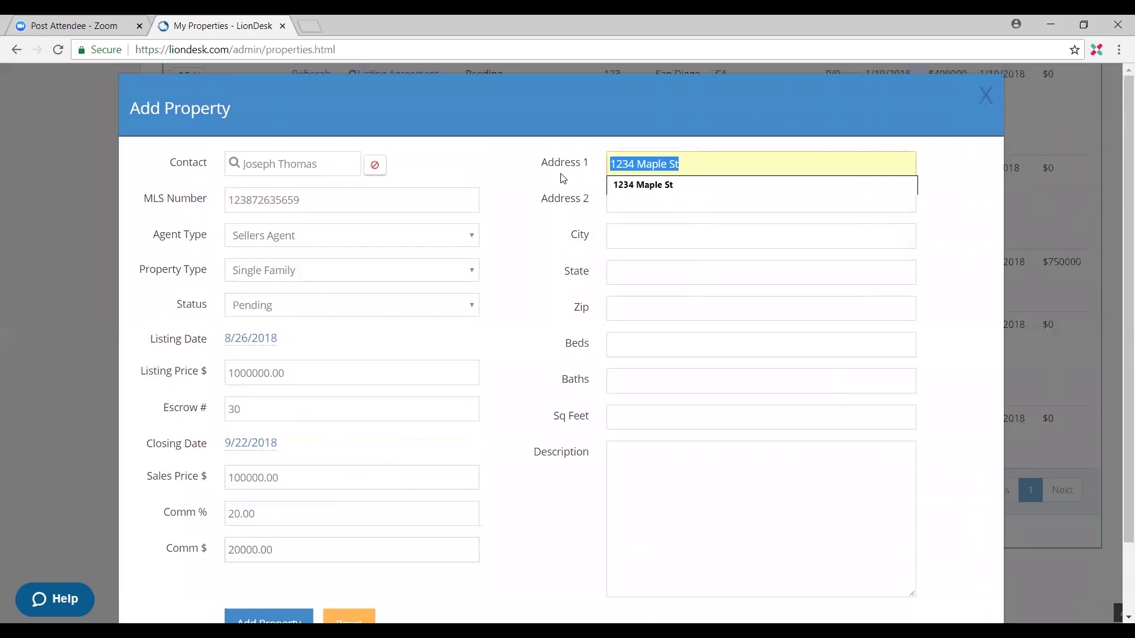
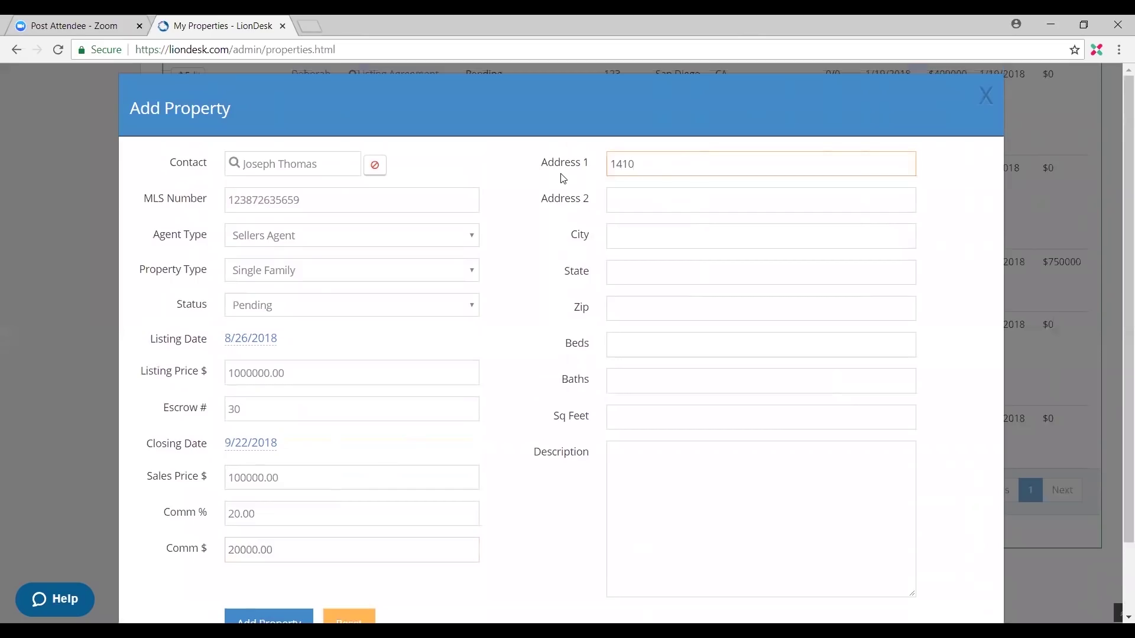
# Step: Fill in the city, state and zip code, plus 4 beds and 4 baths
pyautogui.click(654, 229)
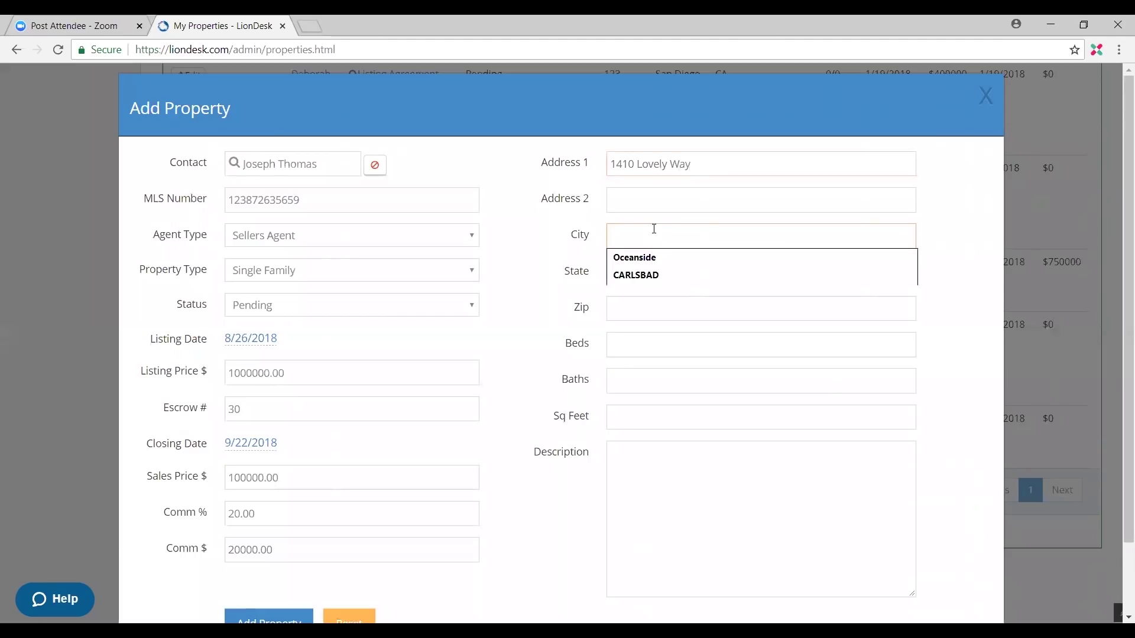
pyautogui.write('Carlsbad')
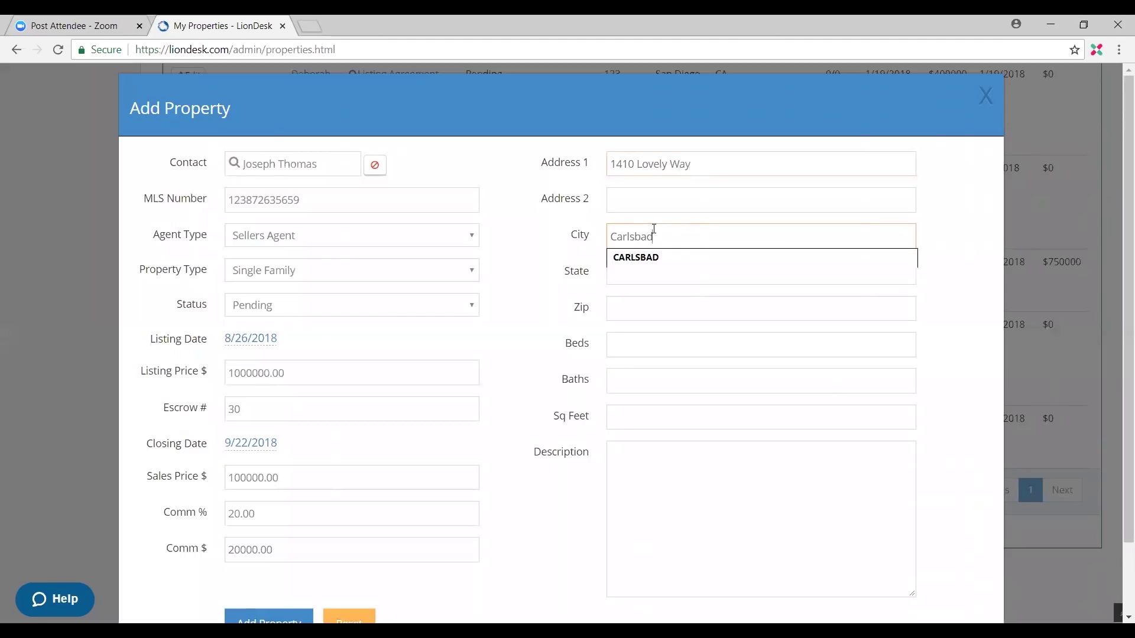
pyautogui.press('Tab')
pyautogui.write('CA')
pyautogui.press('Tab')
pyautogui.write('92008')
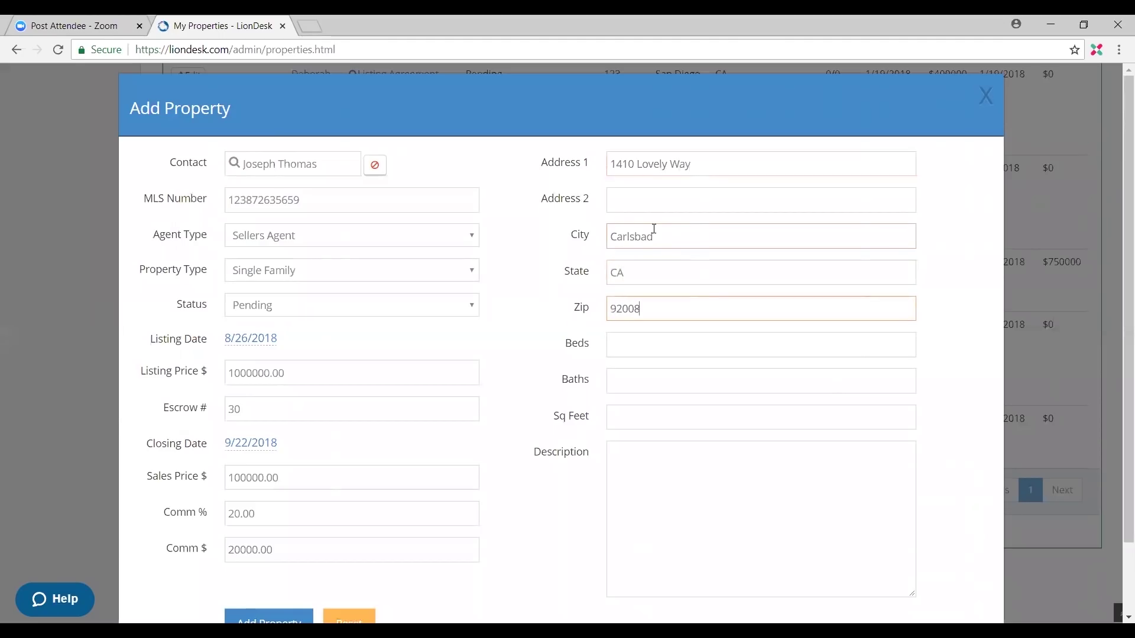
pyautogui.press('Tab')
pyautogui.write('4')
pyautogui.press('Tab')
pyautogui.write('4')
pyautogui.press('Tab')
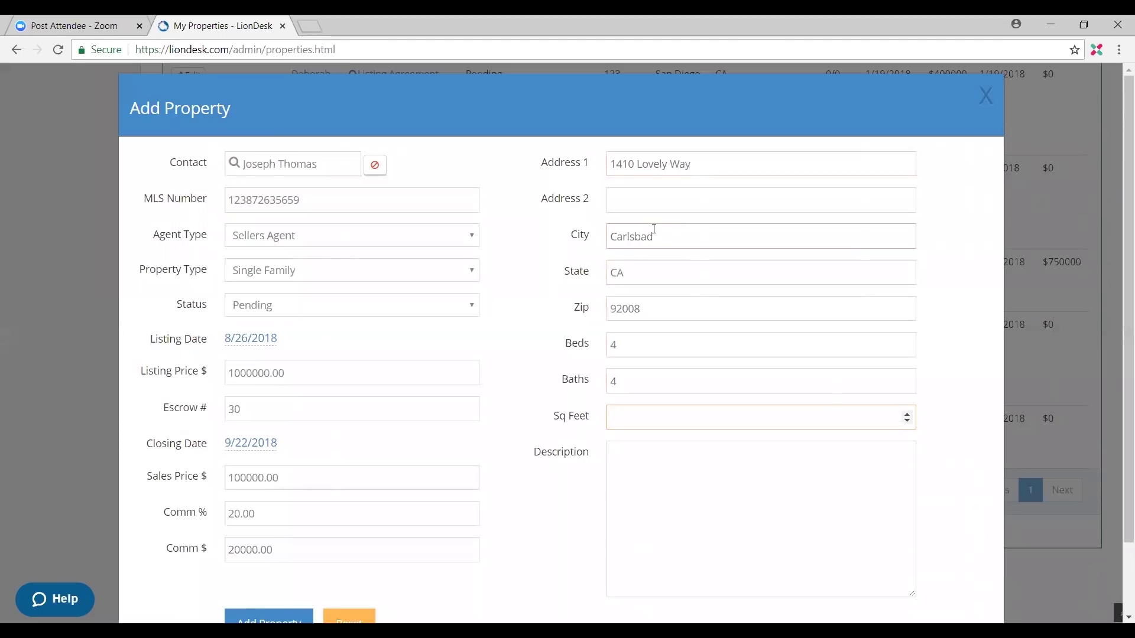
# Step: Clear the -1 square footage, describe it as 'Beach house', and save the property
pyautogui.click(907, 422)
pyautogui.moveTo(730, 428); pyautogui.dragTo(559, 442)
pyautogui.press('BackSpace')
pyautogui.click(678, 491)
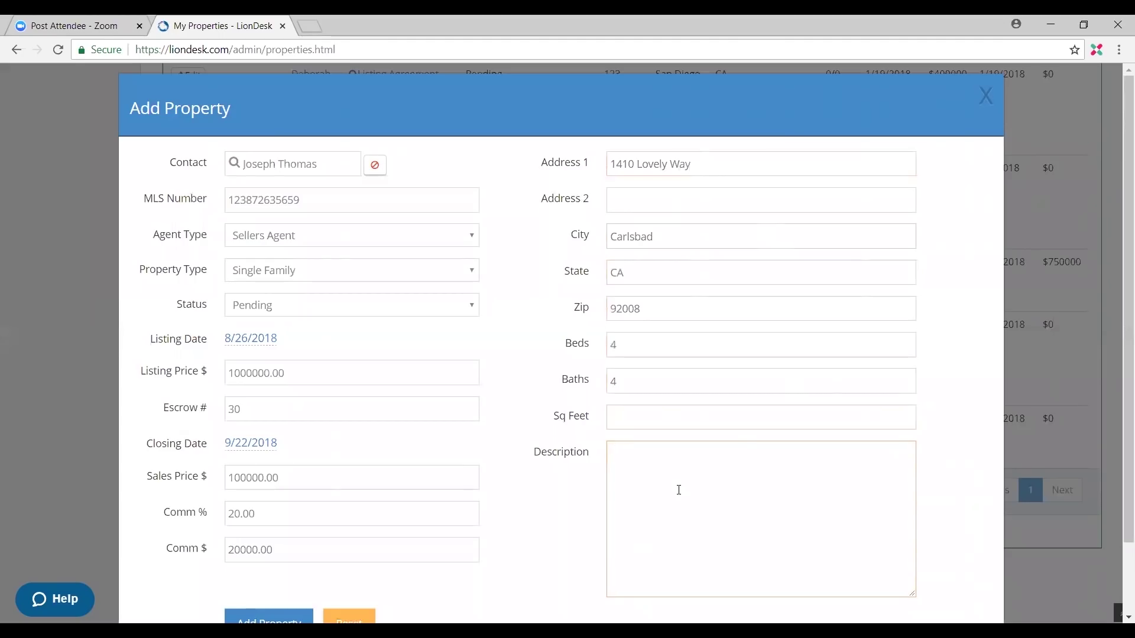
pyautogui.write('Beach house')
pyautogui.scroll(-2, 679, 490)
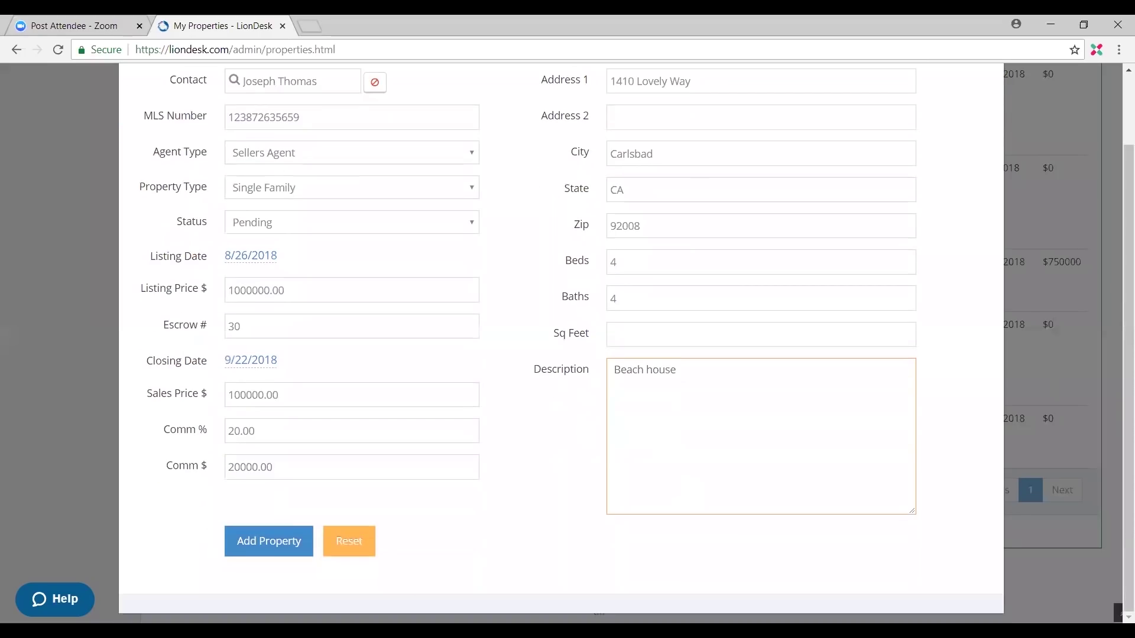
pyautogui.click(285, 547)
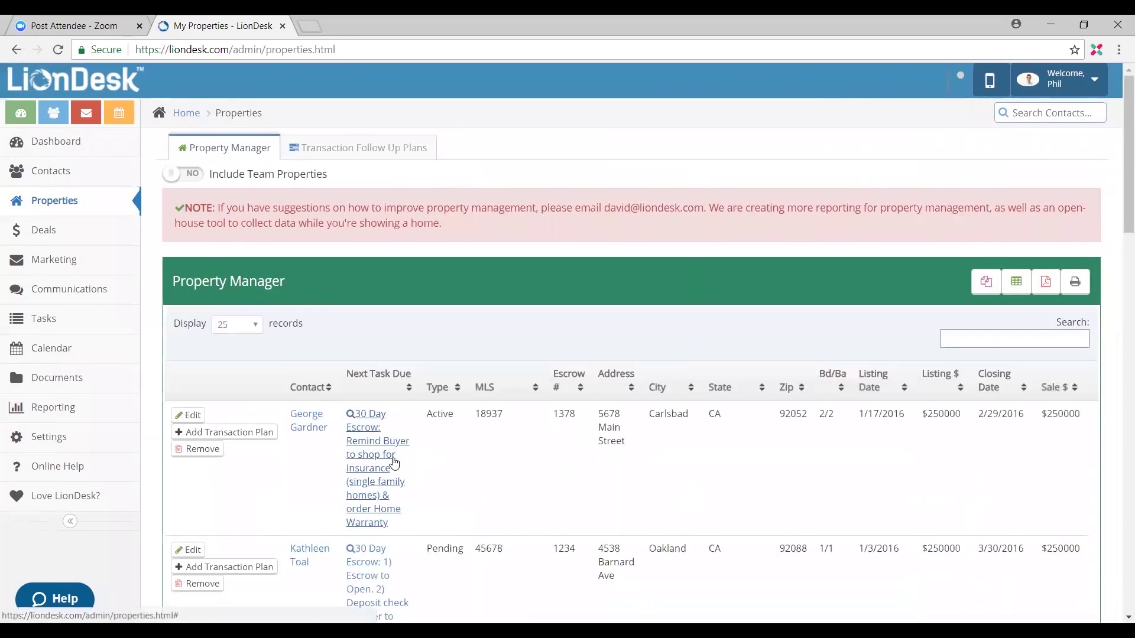
# Step: Start a transaction plan for the newly added property at the bottom of Property Manager
pyautogui.scroll(-3, 579, 437)
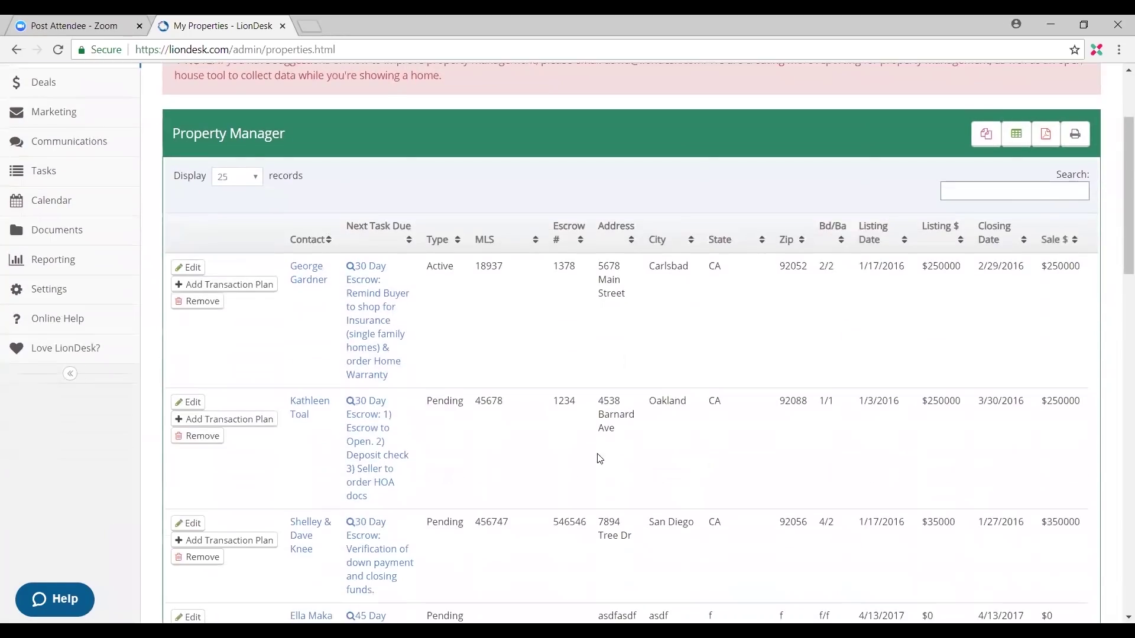
pyautogui.scroll(-4, 625, 463)
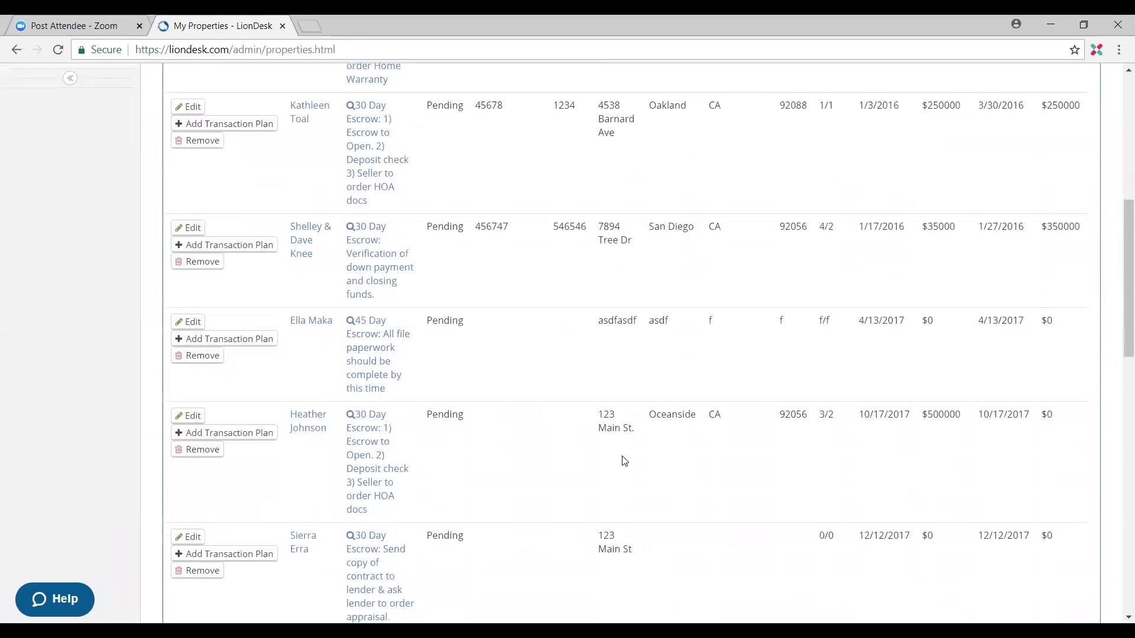
pyautogui.scroll(-10, 624, 460)
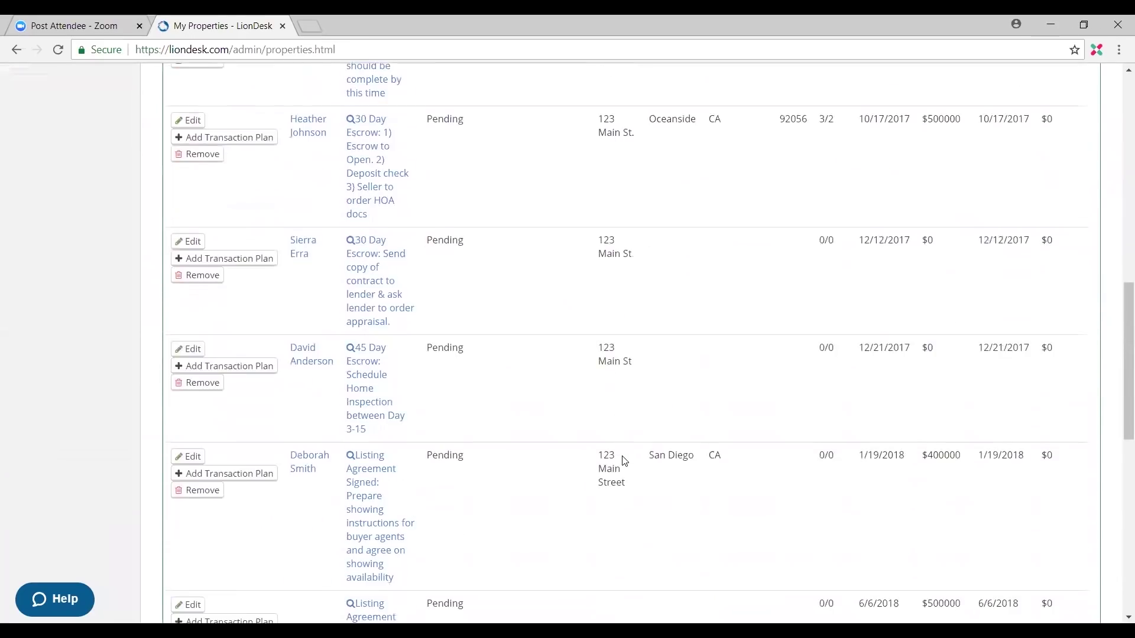
pyautogui.scroll(-4, 623, 458)
pyautogui.scroll(-2, 624, 460)
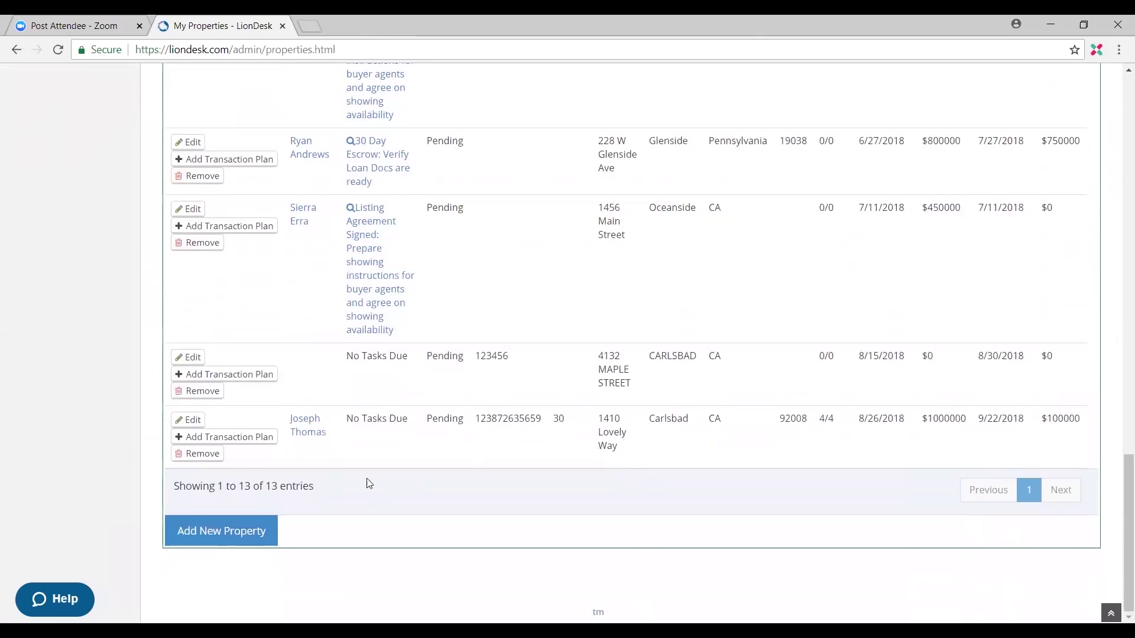
pyautogui.click(253, 438)
# Step: Set the transaction plan to run from 08/26/2018 to 08/31/2018
pyautogui.click(420, 196)
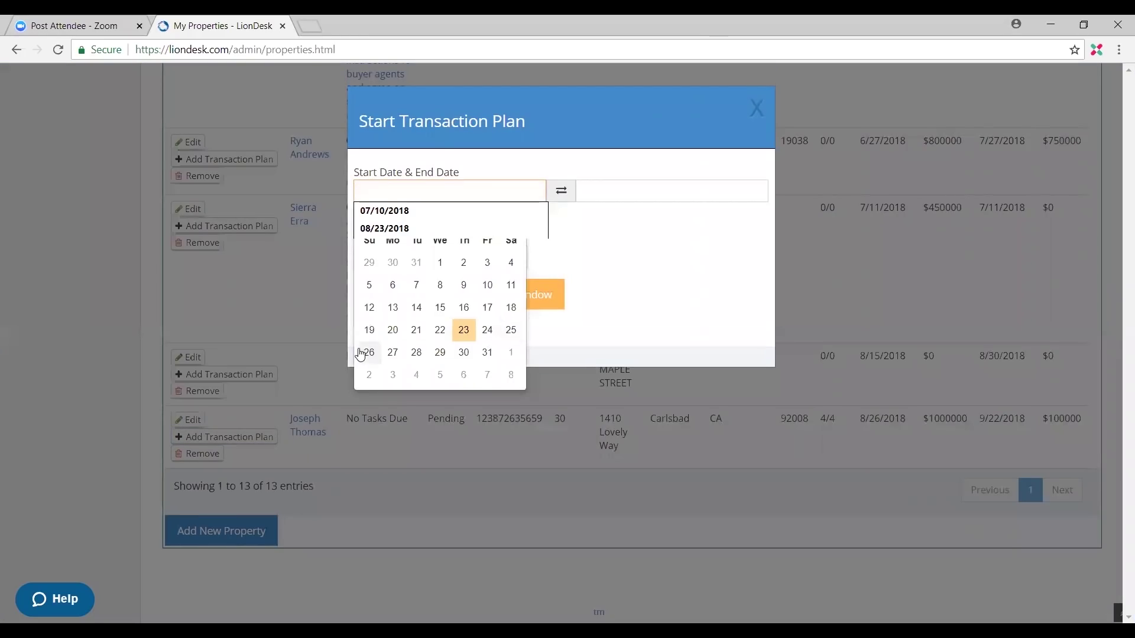
pyautogui.click(369, 352)
pyautogui.click(595, 188)
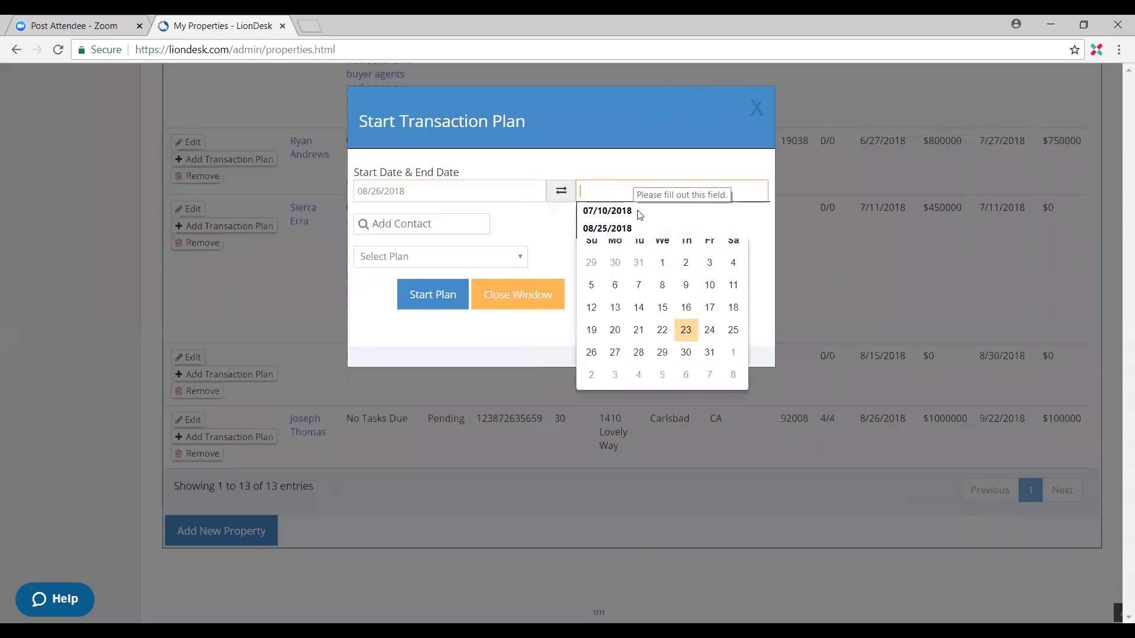
pyautogui.click(706, 356)
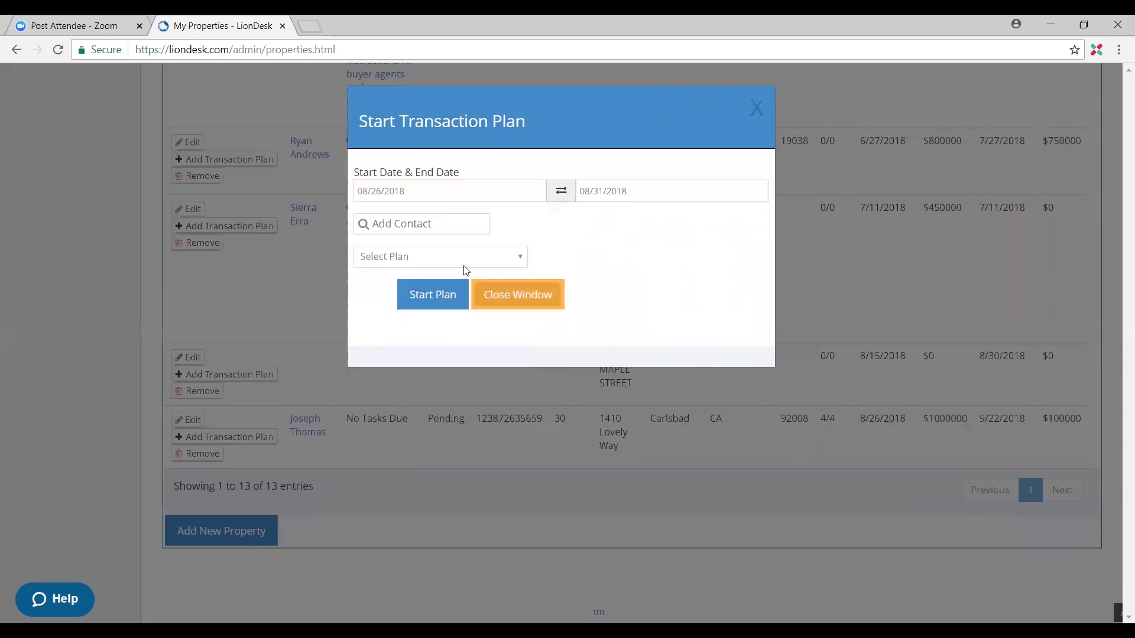
# Step: Attach the contact to the plan, choose 30 Day Escrow, and start the plan
pyautogui.click(460, 229)
pyautogui.write('jose')
pyautogui.press('Return')
pyautogui.click(483, 255)
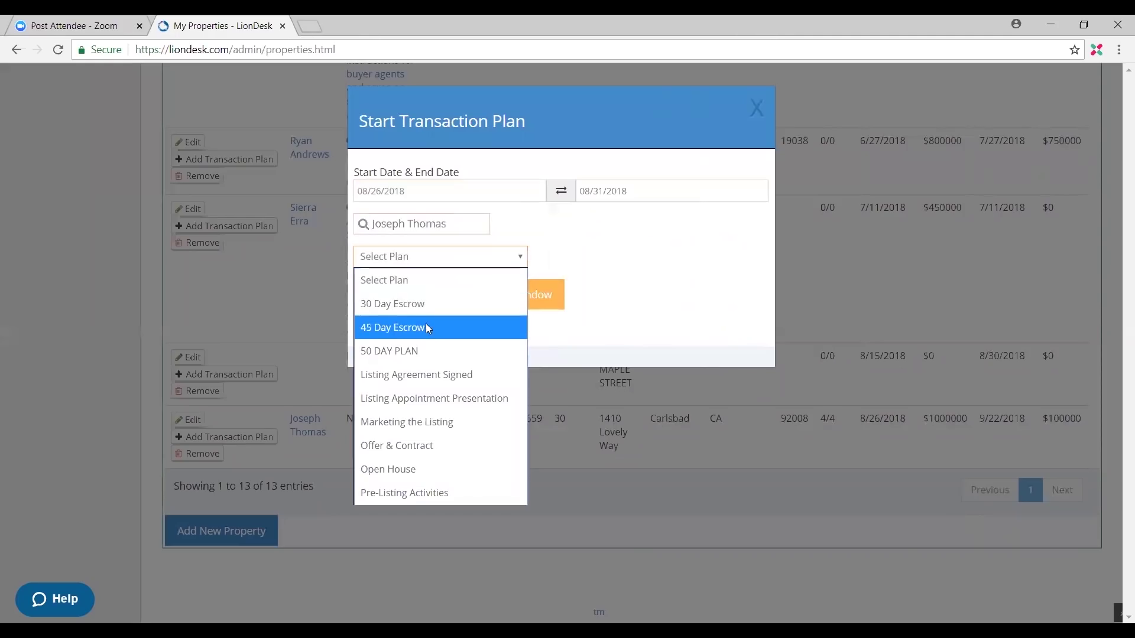
pyautogui.click(430, 312)
pyautogui.click(436, 302)
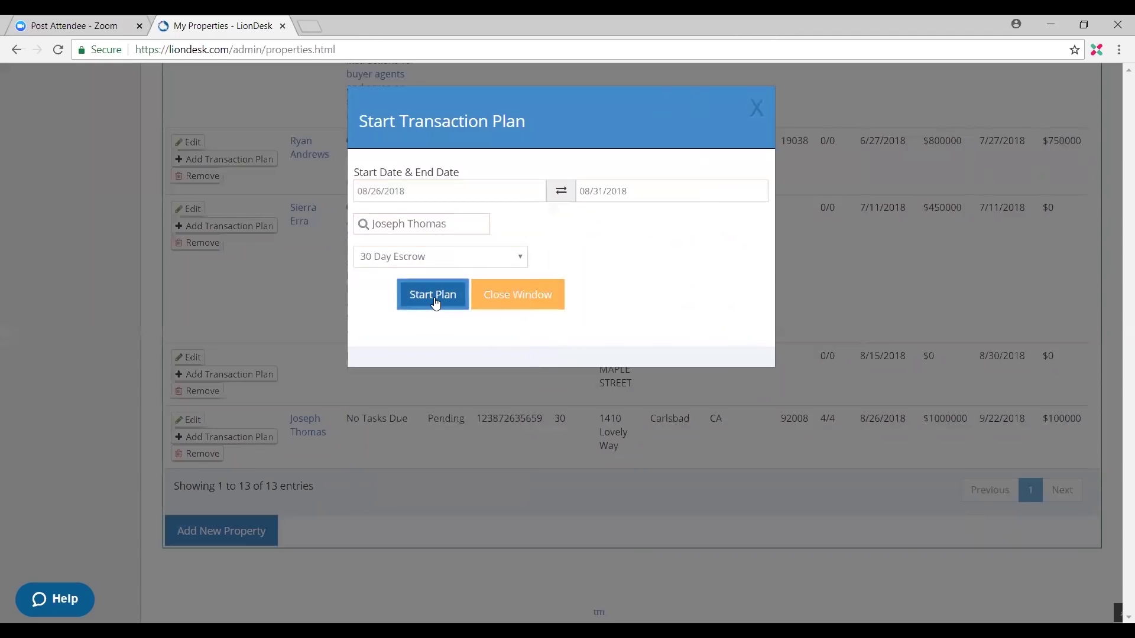
pyautogui.scroll(1, 385, 398)
# Step: Switch to the Transaction Follow Up Plans tab
pyautogui.scroll(-5, 389, 400)
pyautogui.scroll(15, 388, 399)
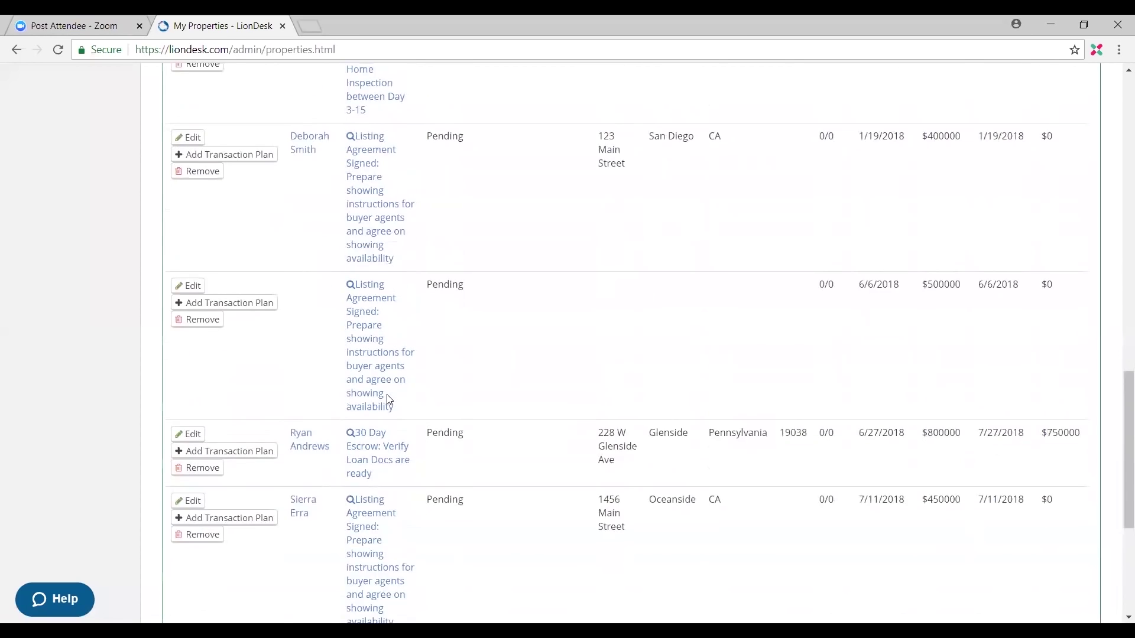
pyautogui.scroll(3, 388, 400)
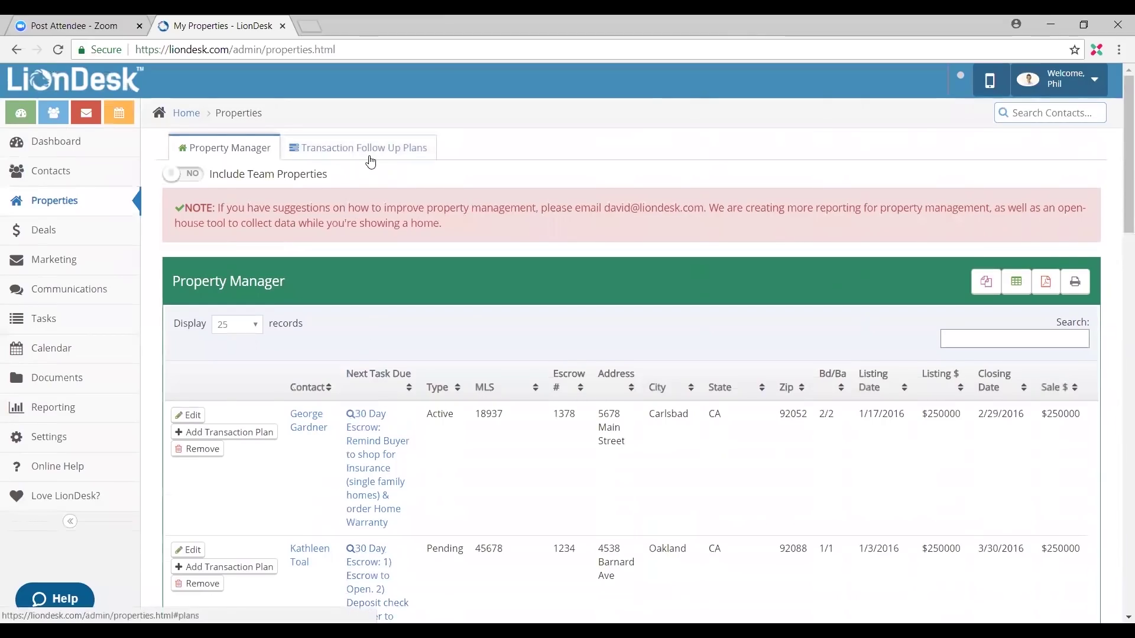
pyautogui.click(370, 161)
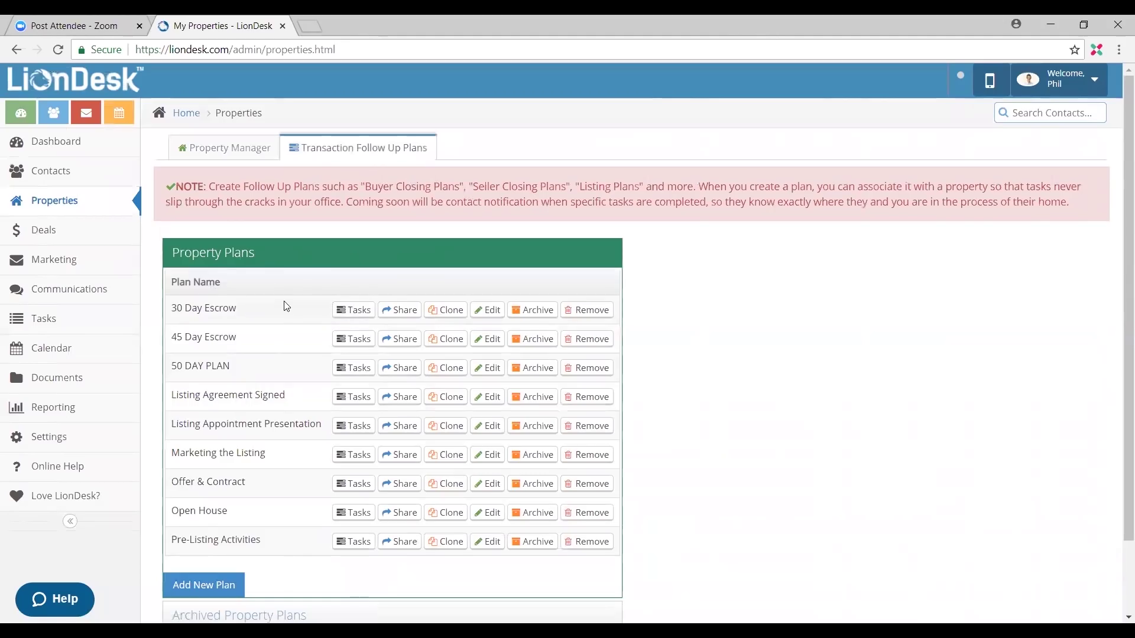
# Step: Show the 30 Day Escrow plan's tasks and review them from thank-you card to Close of Escrow
pyautogui.click(349, 309)
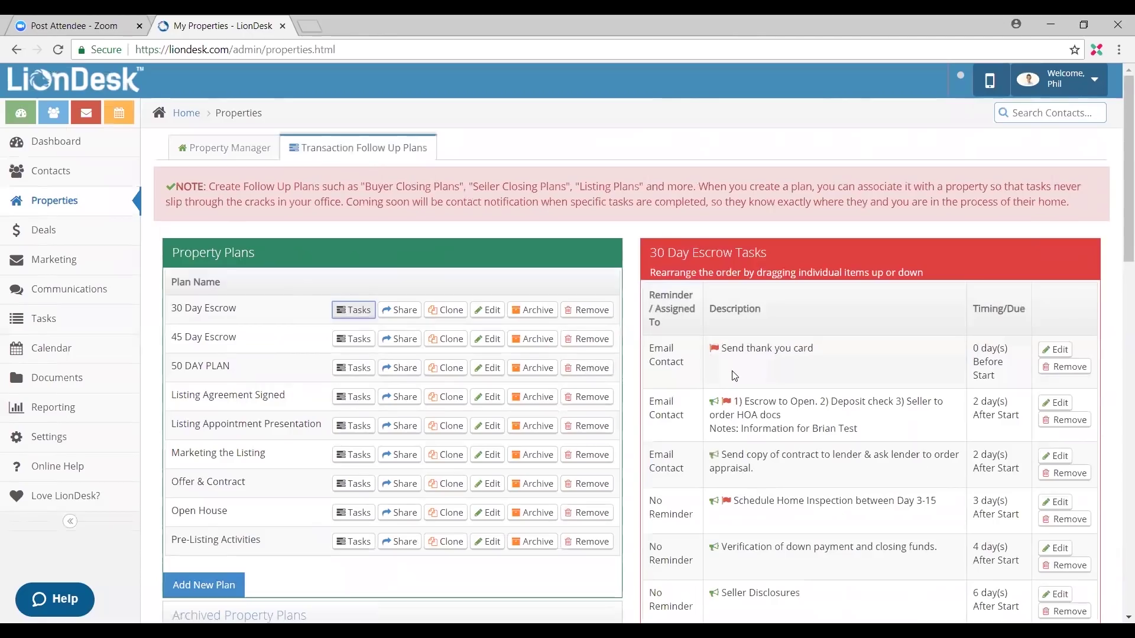
pyautogui.scroll(-3, 748, 362)
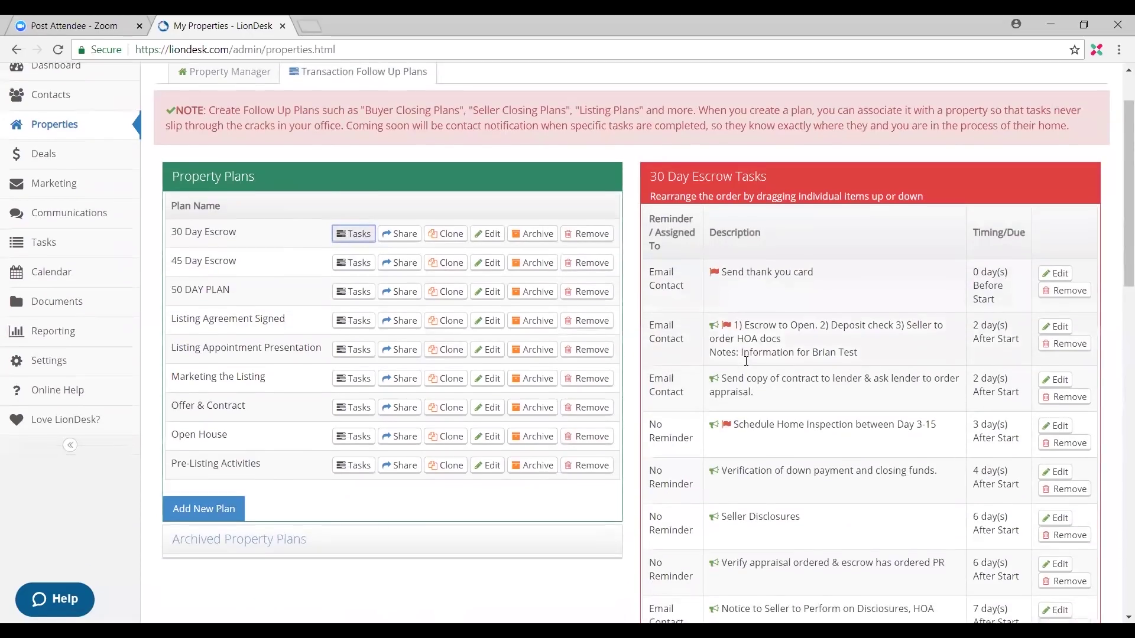
pyautogui.scroll(-1, 756, 370)
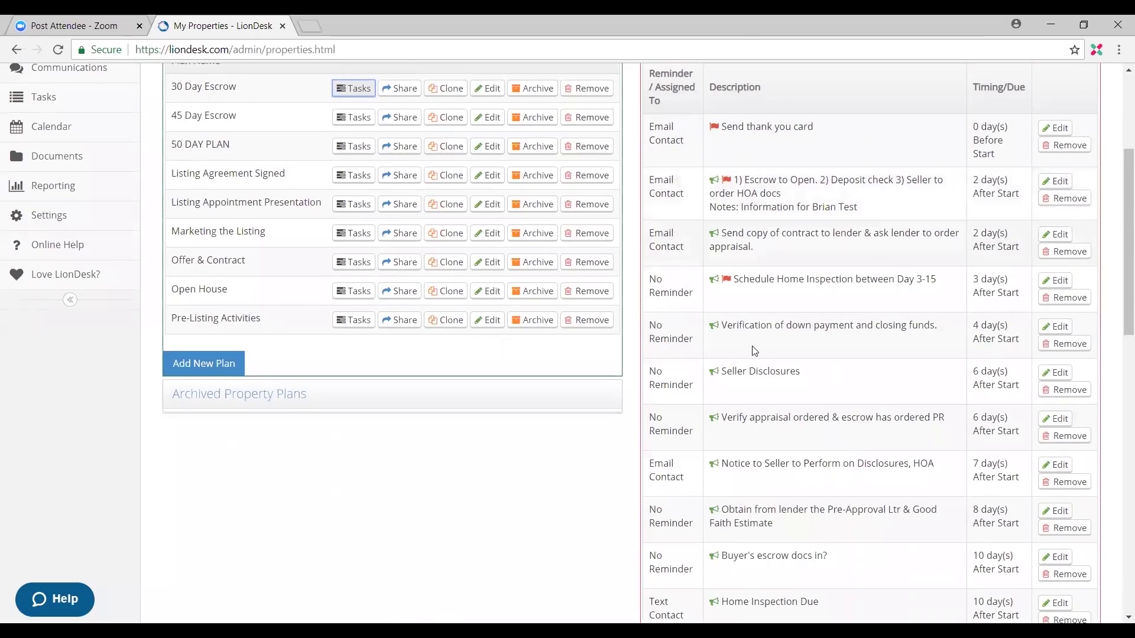
pyautogui.scroll(-2, 738, 442)
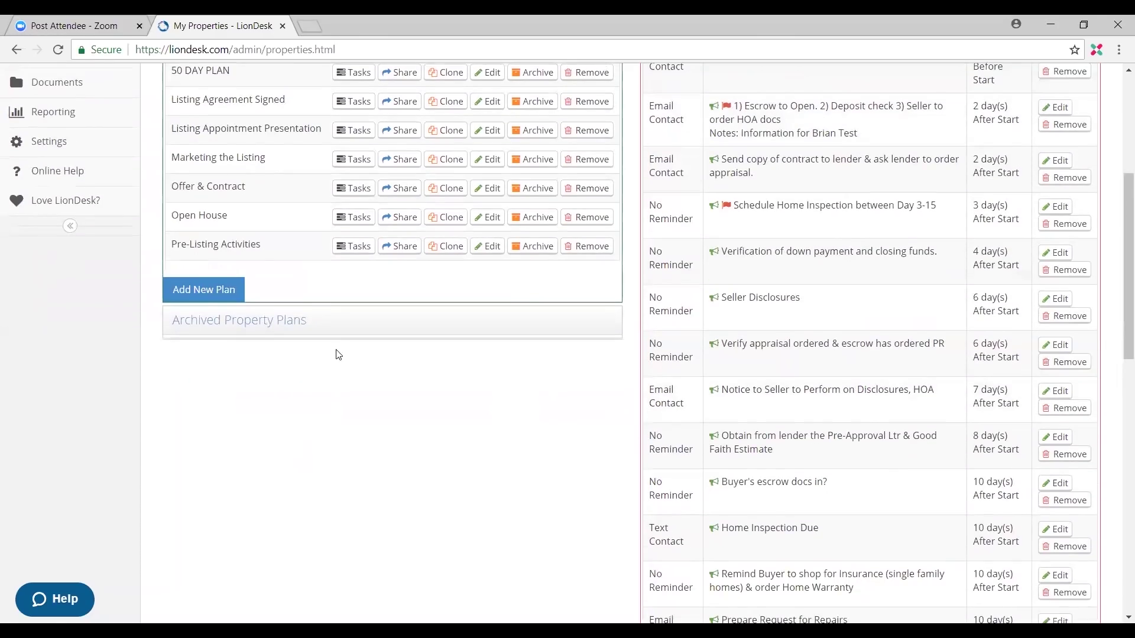
pyautogui.scroll(-4, 553, 434)
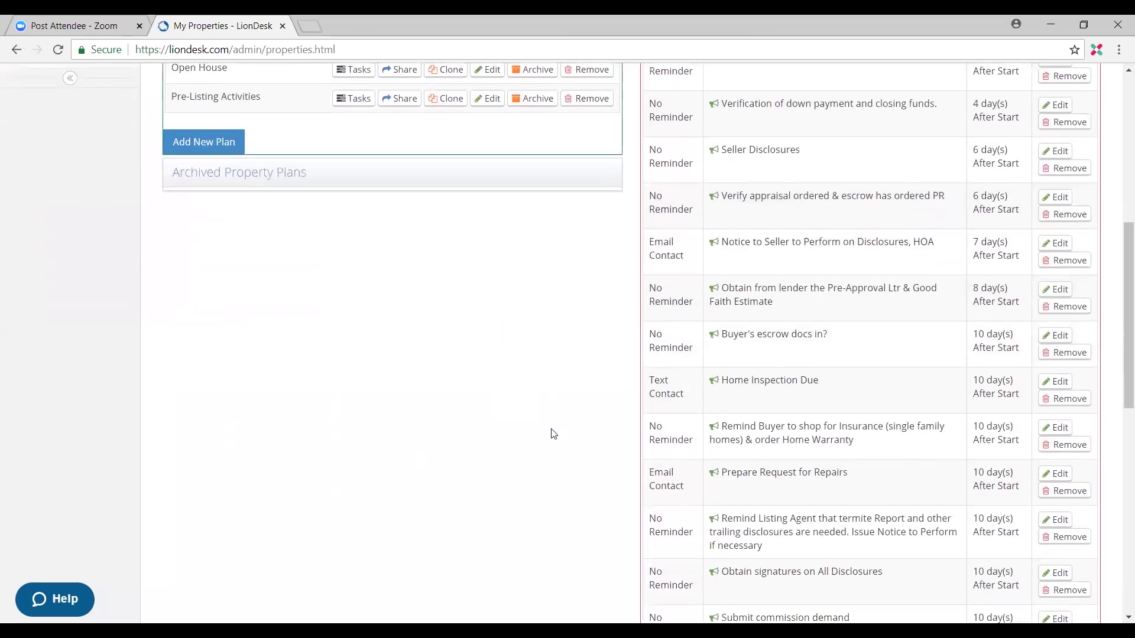
pyautogui.scroll(-10, 750, 322)
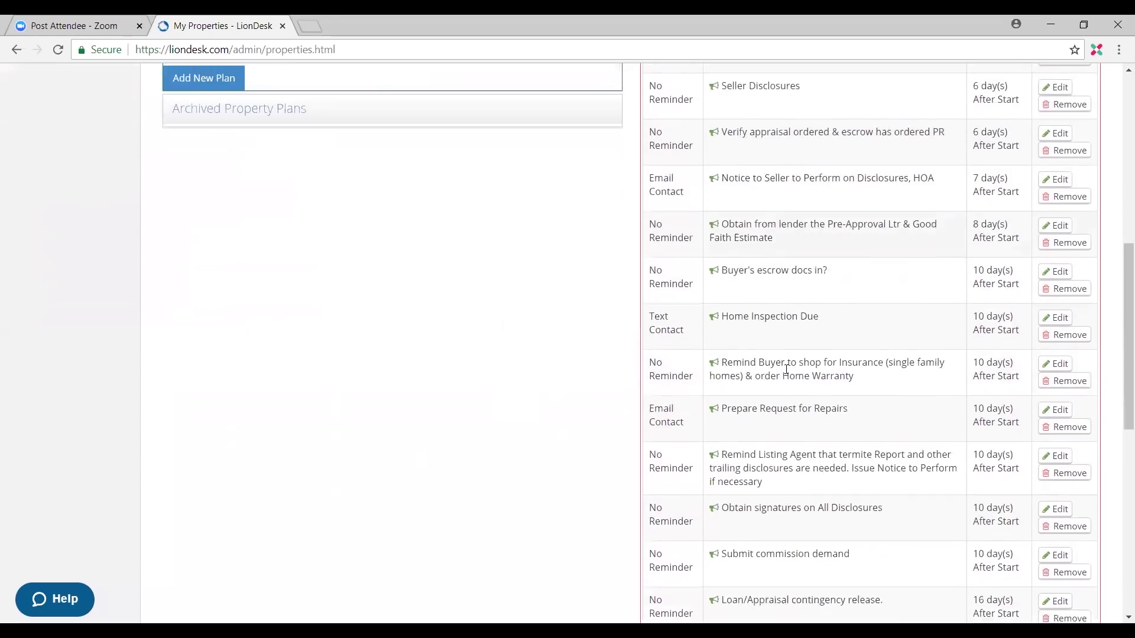
pyautogui.scroll(1, 767, 420)
pyautogui.scroll(-5, 733, 257)
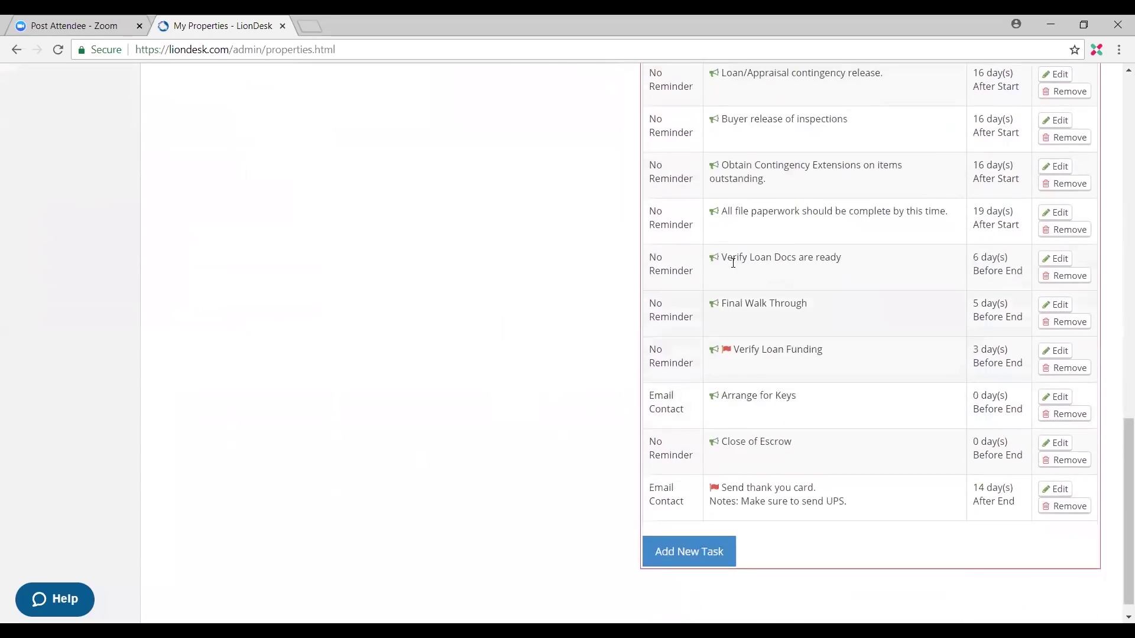
pyautogui.scroll(4, 766, 455)
pyautogui.scroll(17, 776, 468)
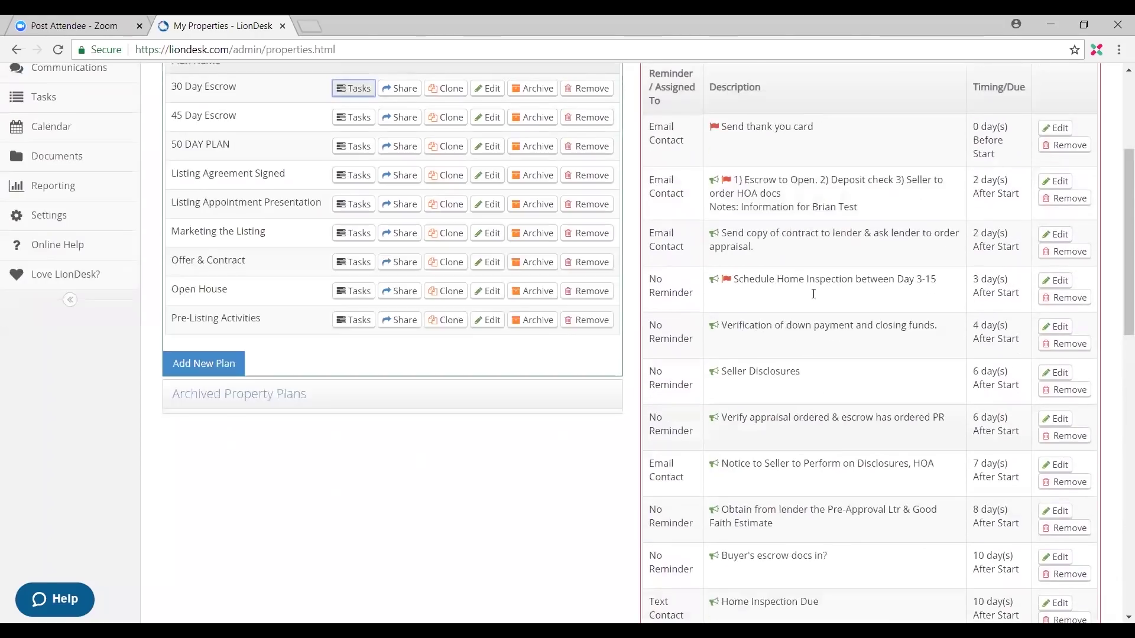
pyautogui.scroll(1, 811, 305)
pyautogui.scroll(-8, 795, 296)
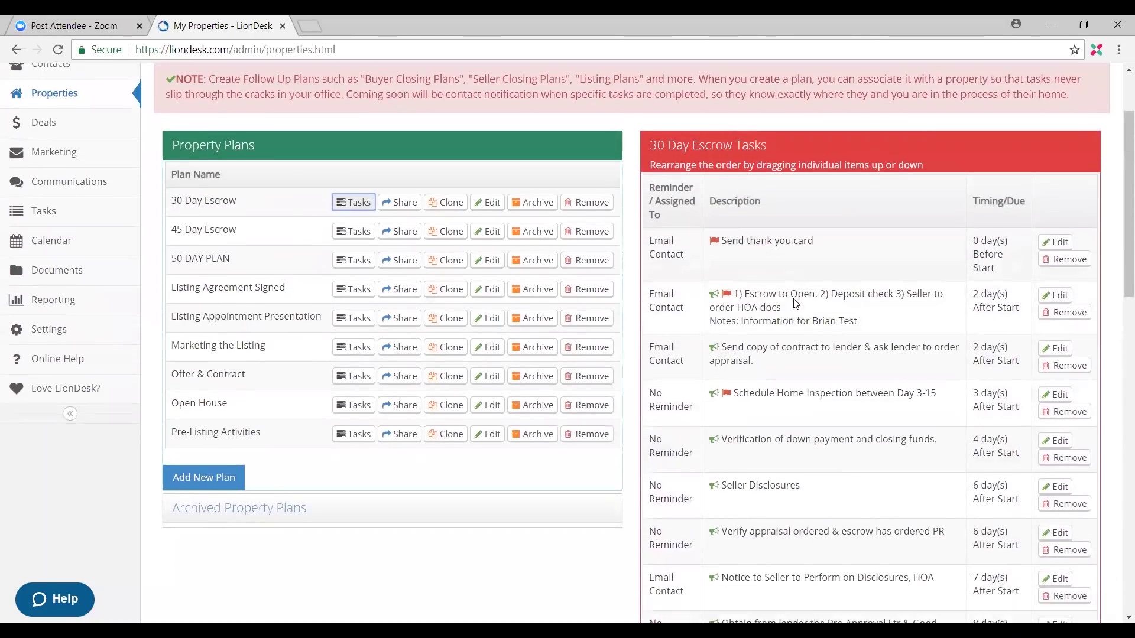
pyautogui.scroll(-4, 789, 288)
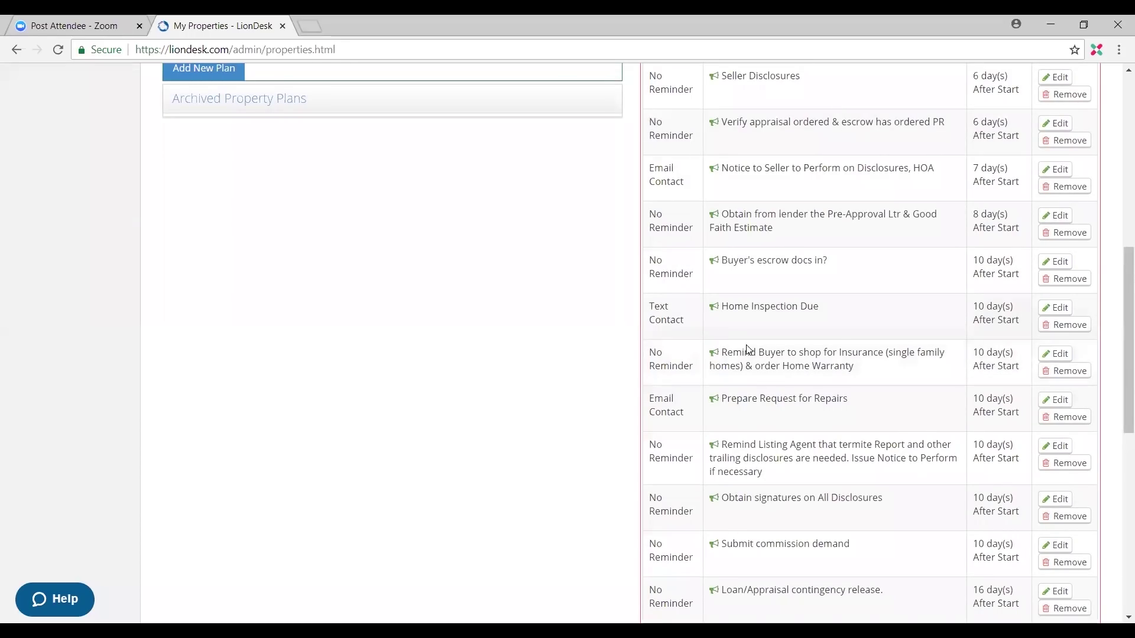
pyautogui.click(1058, 357)
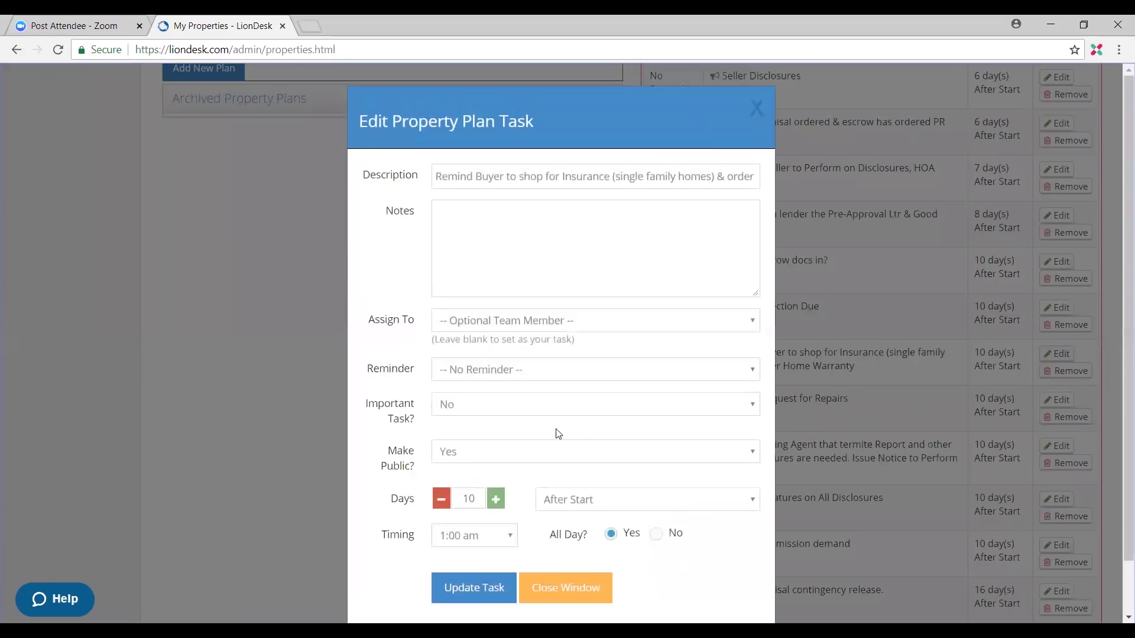
pyautogui.moveTo(386, 442); pyautogui.dragTo(427, 470)
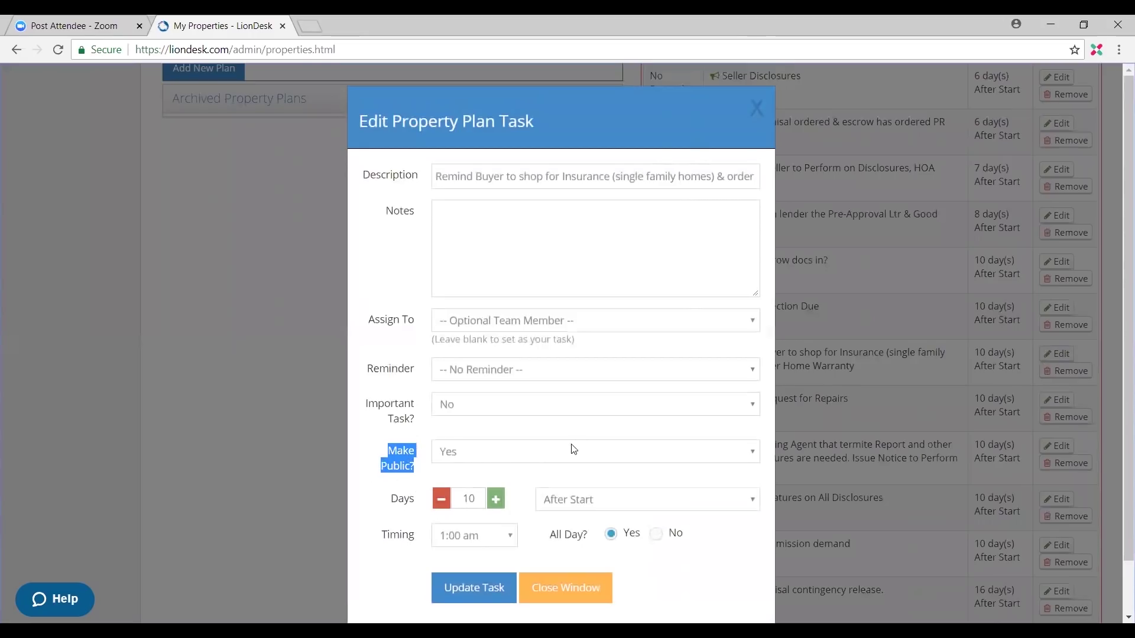
pyautogui.click(511, 463)
pyautogui.click(467, 488)
pyautogui.scroll(-2, 556, 477)
pyautogui.click(475, 534)
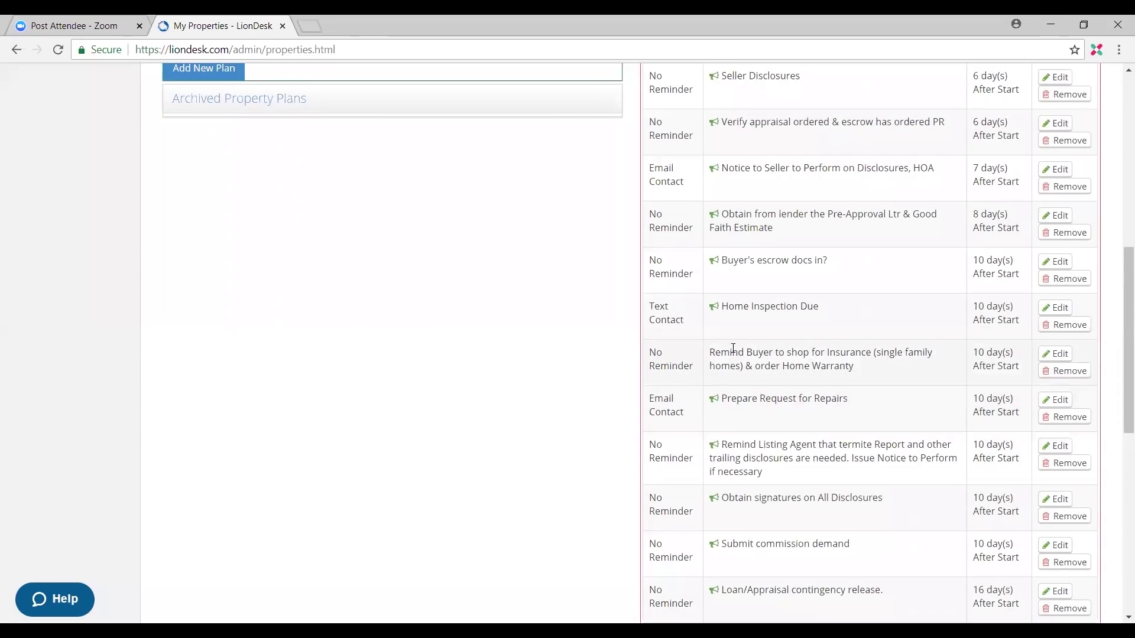
pyautogui.scroll(6, 691, 405)
pyautogui.scroll(3, 678, 411)
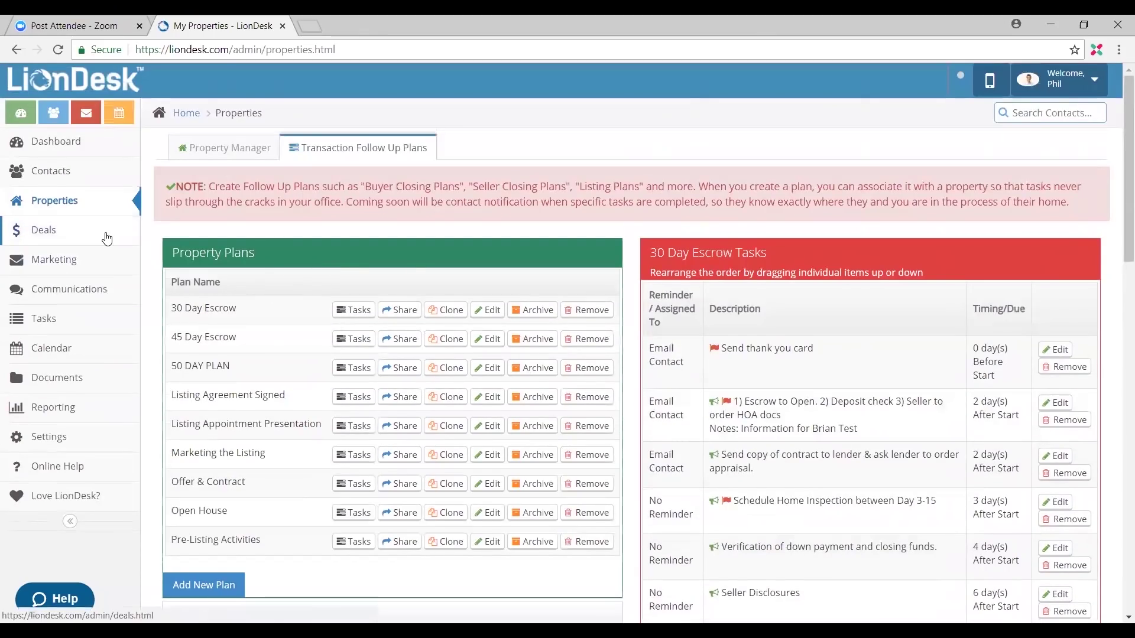
# Step: Search the contacts list for the contact by full name
pyautogui.click(89, 172)
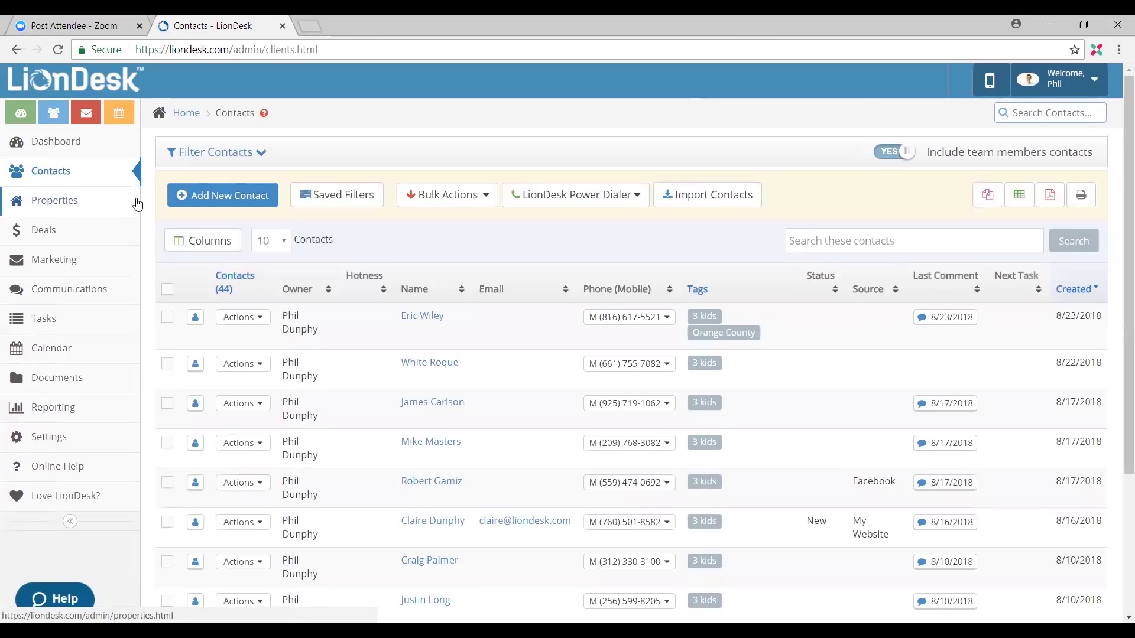
pyautogui.scroll(-1, 534, 340)
pyautogui.scroll(-3, 534, 340)
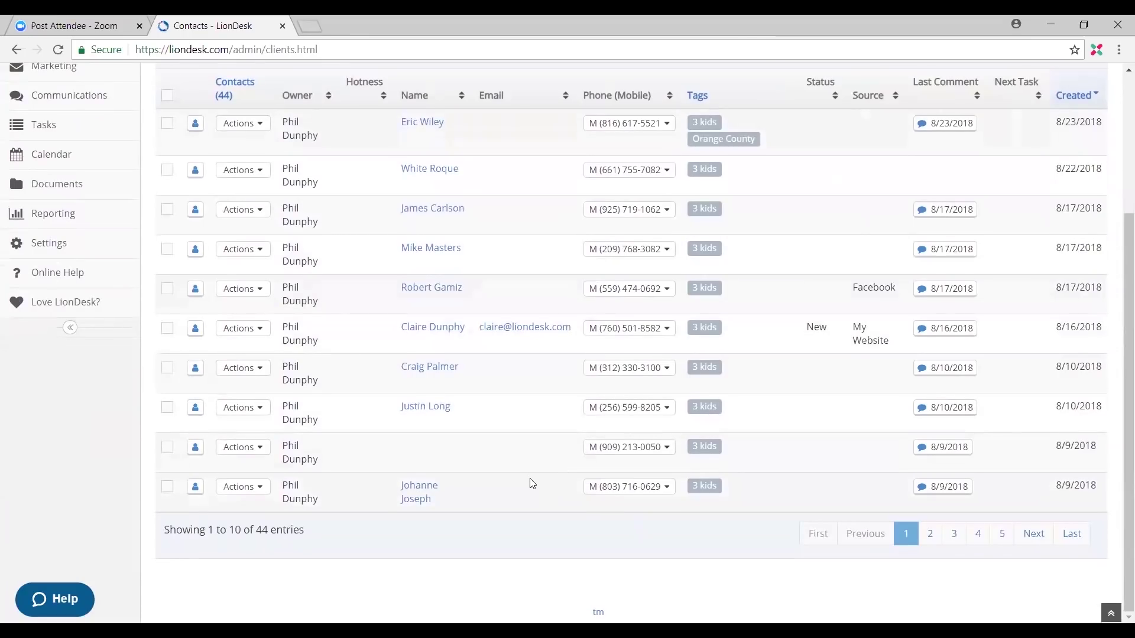
pyautogui.scroll(3, 510, 402)
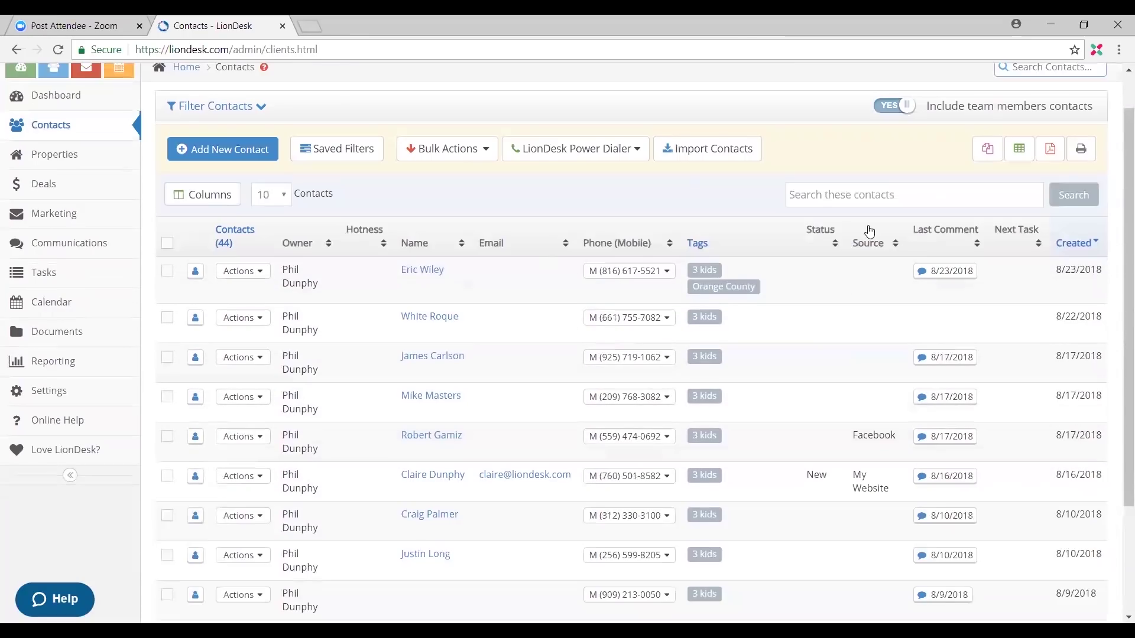
pyautogui.click(909, 200)
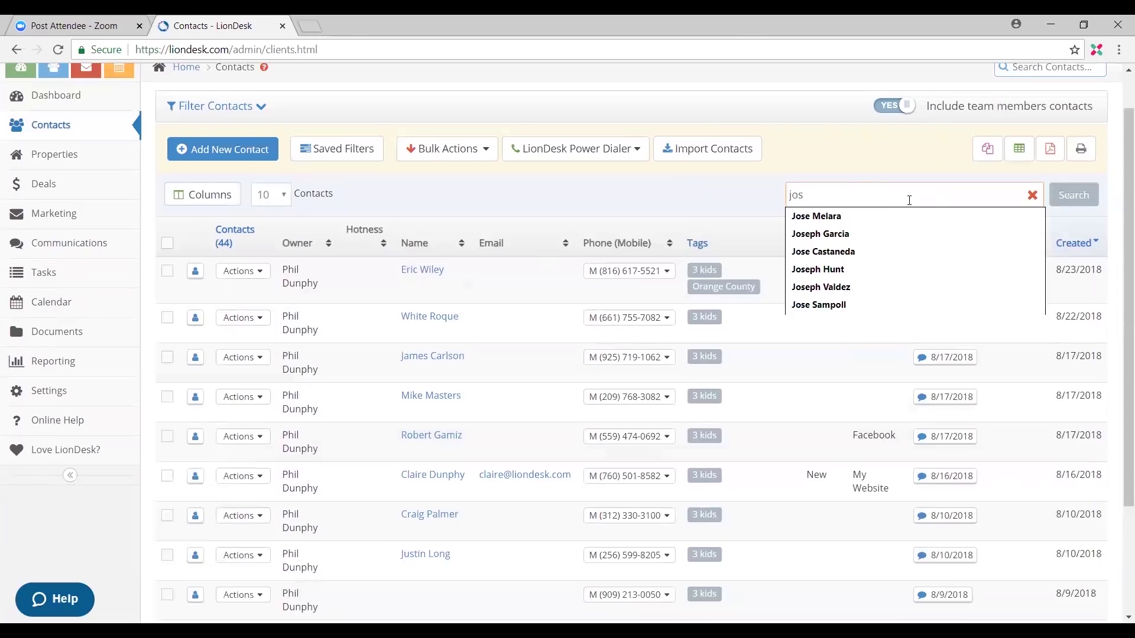
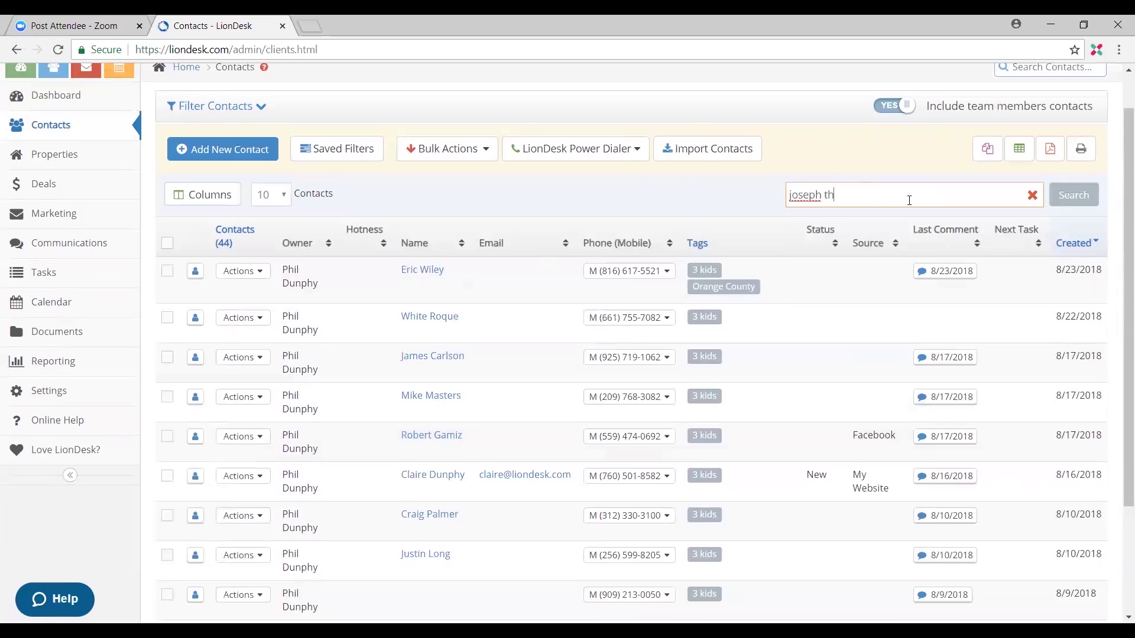
pyautogui.press('Return')
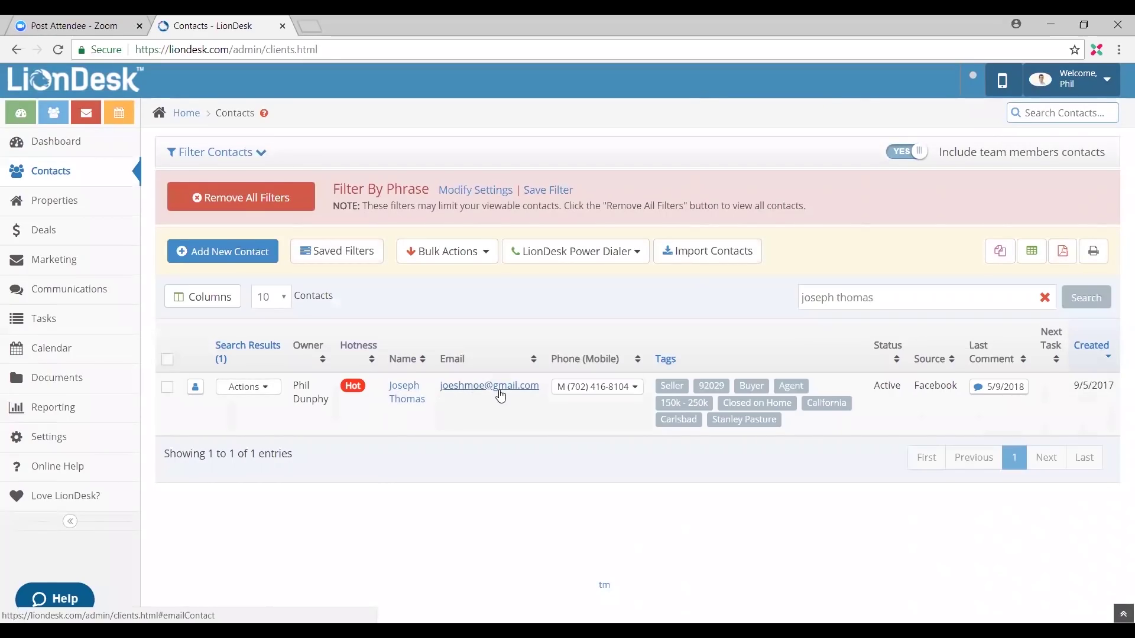
# Step: Open the contact's profile and view the pending property's public client page
pyautogui.click(412, 391)
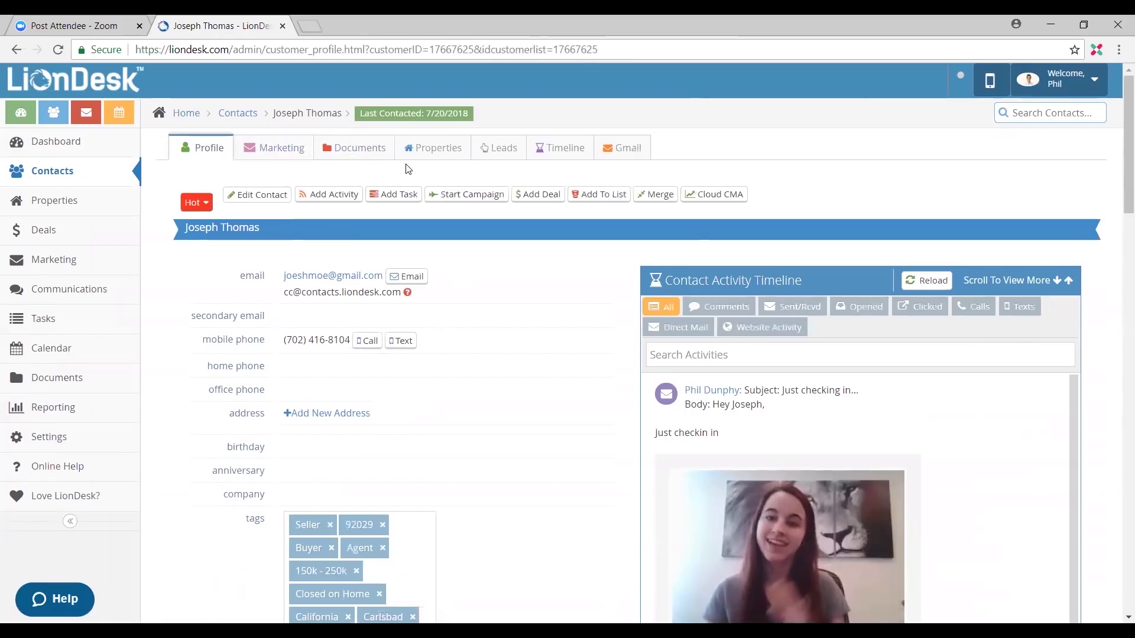
pyautogui.click(432, 152)
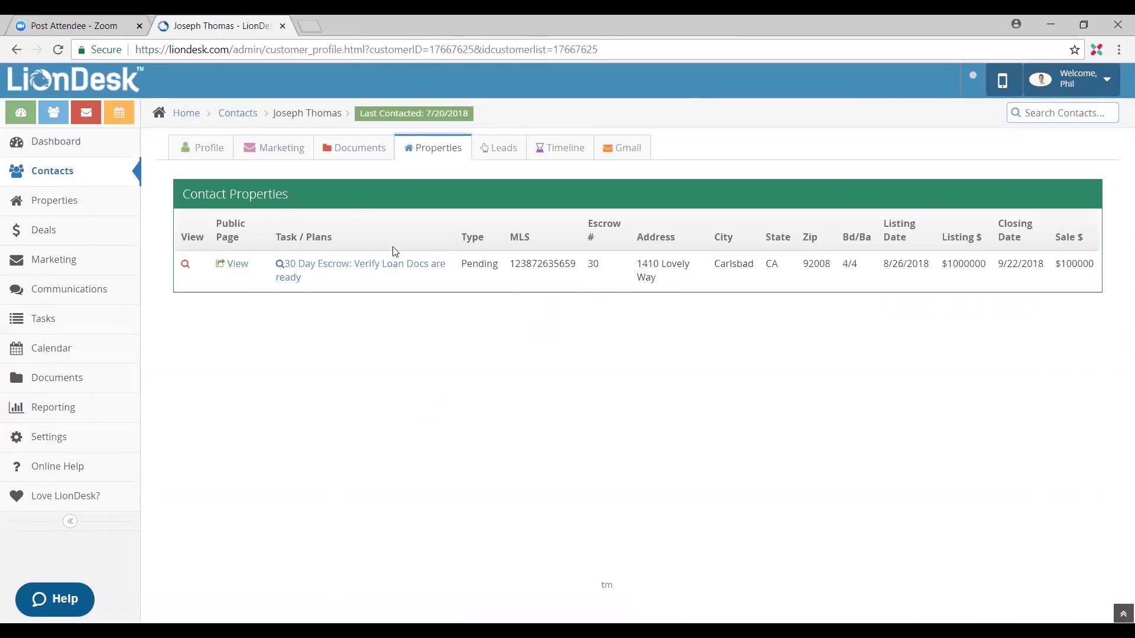
pyautogui.click(235, 265)
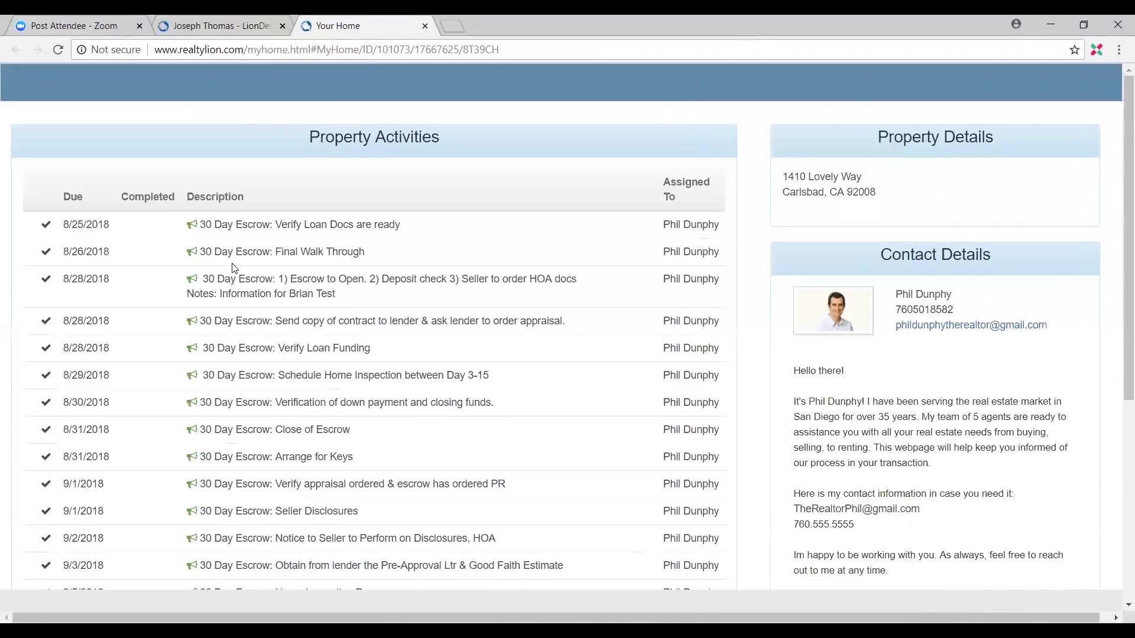
# Step: Review the Your Home client page and select its web address
pyautogui.scroll(-3, 290, 321)
pyautogui.scroll(3, 239, 307)
pyautogui.scroll(-6, 201, 534)
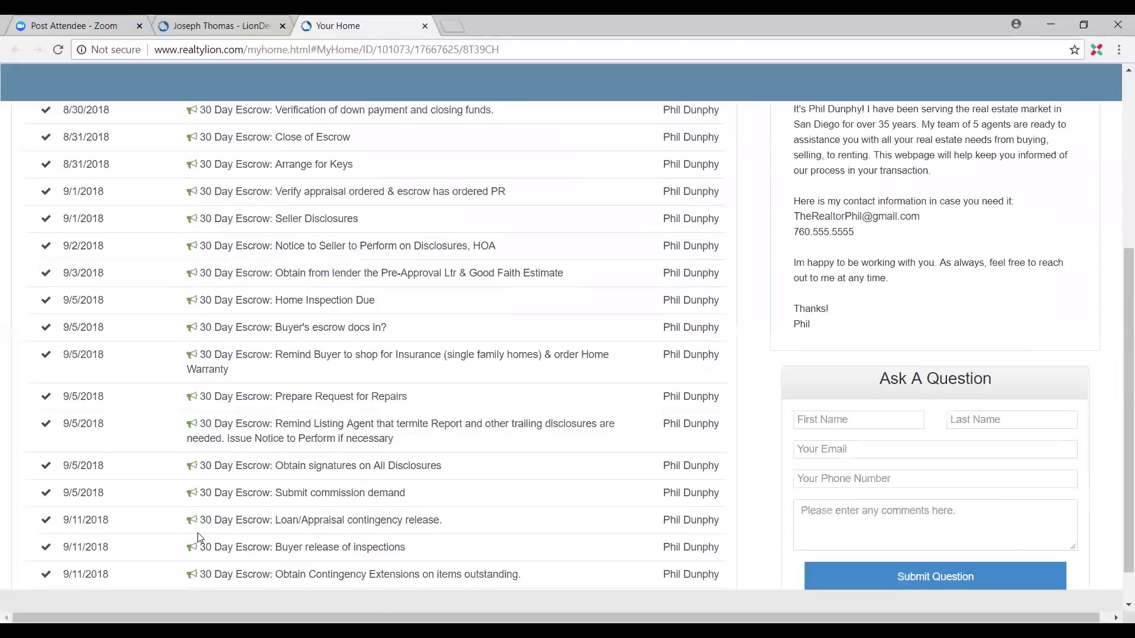
pyautogui.scroll(6, 203, 527)
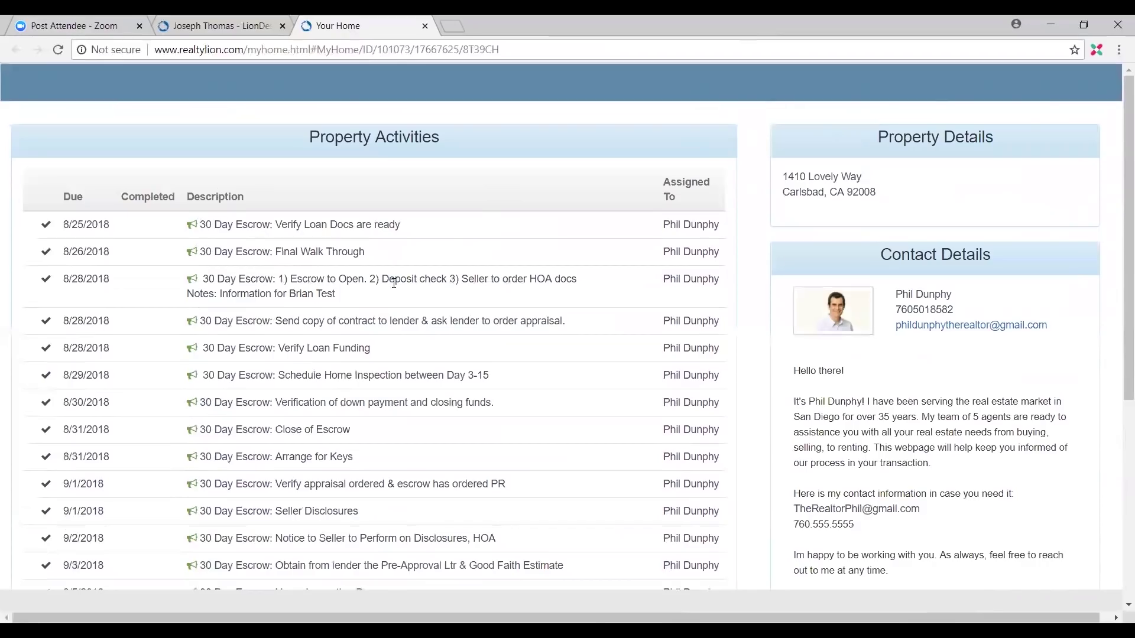
pyautogui.click(540, 49)
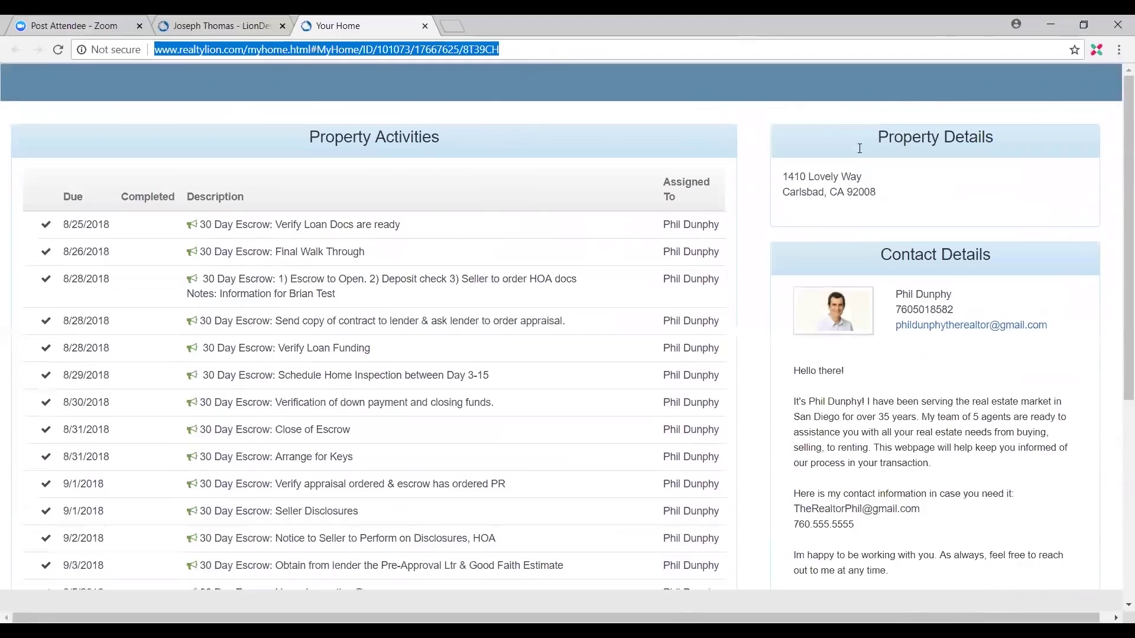
# Step: Browse the 30 Day Escrow activities further, then return to the contact's LionDesk properties
pyautogui.scroll(-1, 1004, 177)
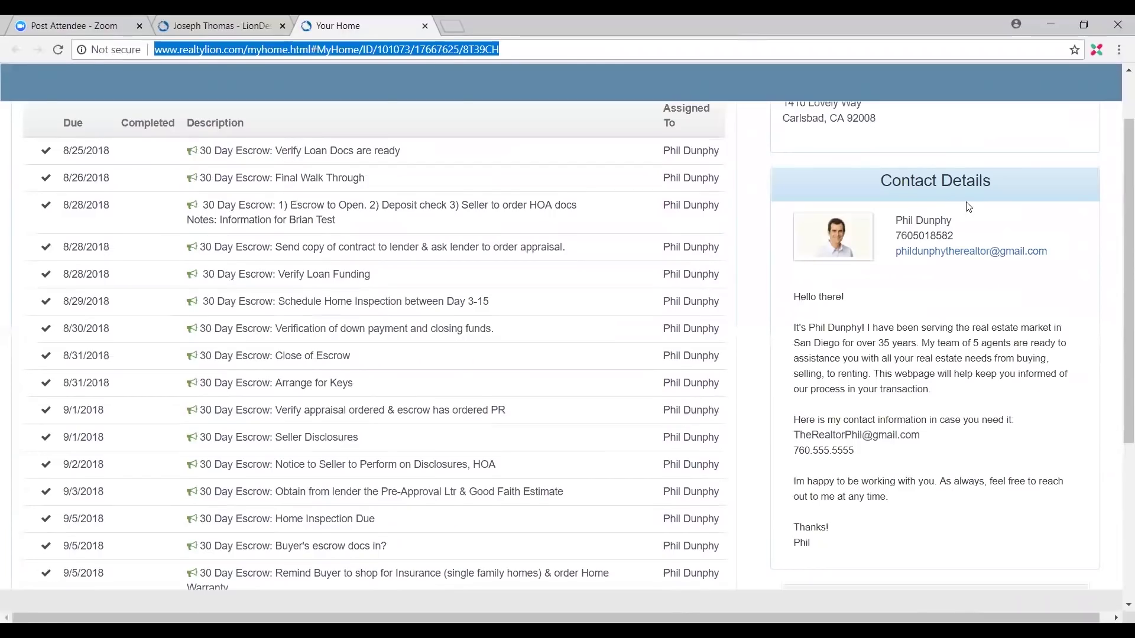
pyautogui.scroll(-2, 603, 385)
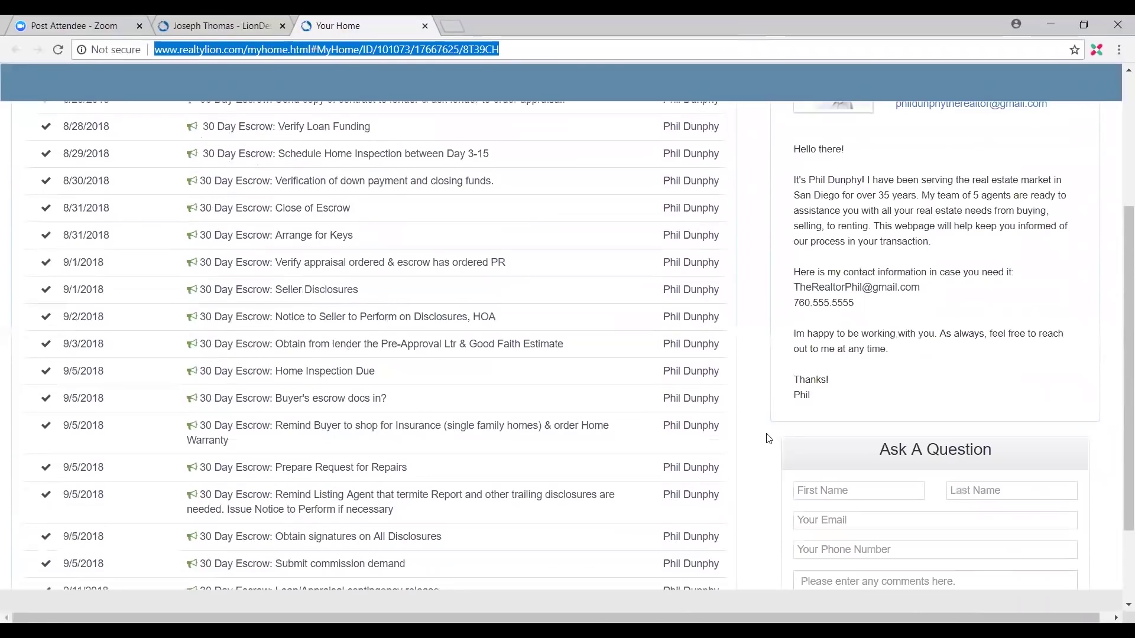
pyautogui.scroll(-1, 878, 467)
pyautogui.scroll(-1, 878, 470)
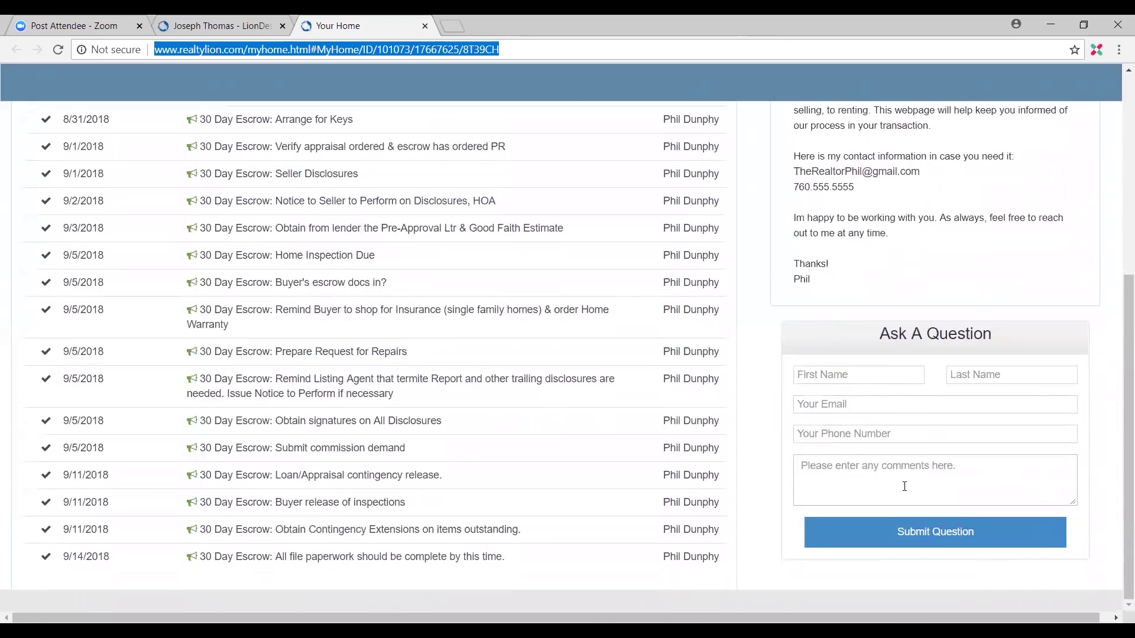
pyautogui.click(927, 541)
pyautogui.scroll(6, 496, 384)
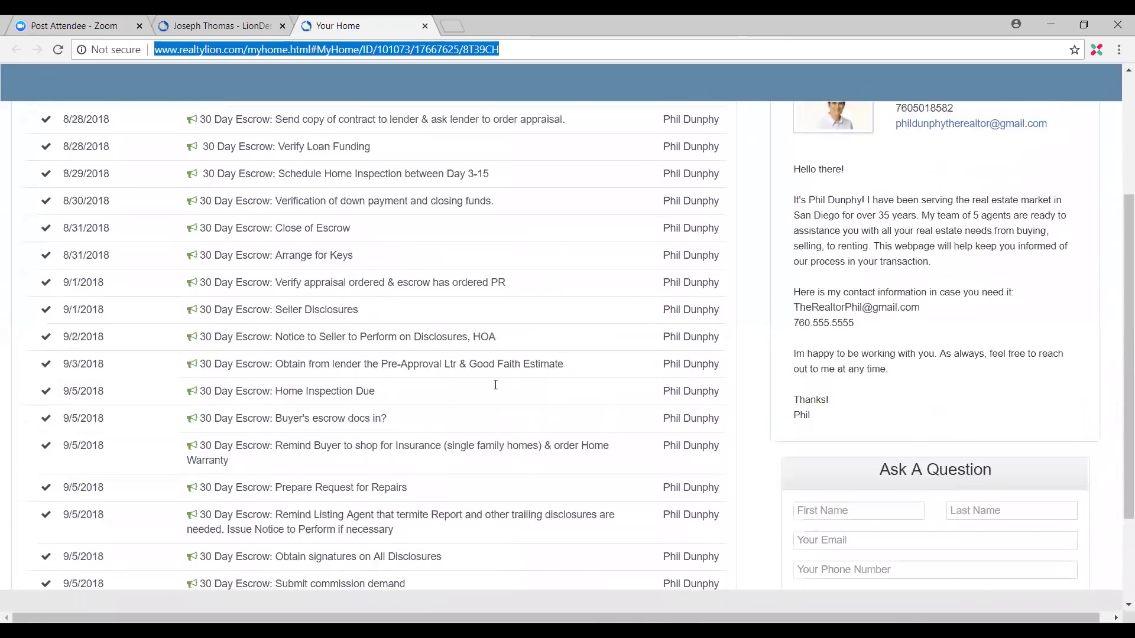
pyautogui.scroll(-5, 687, 342)
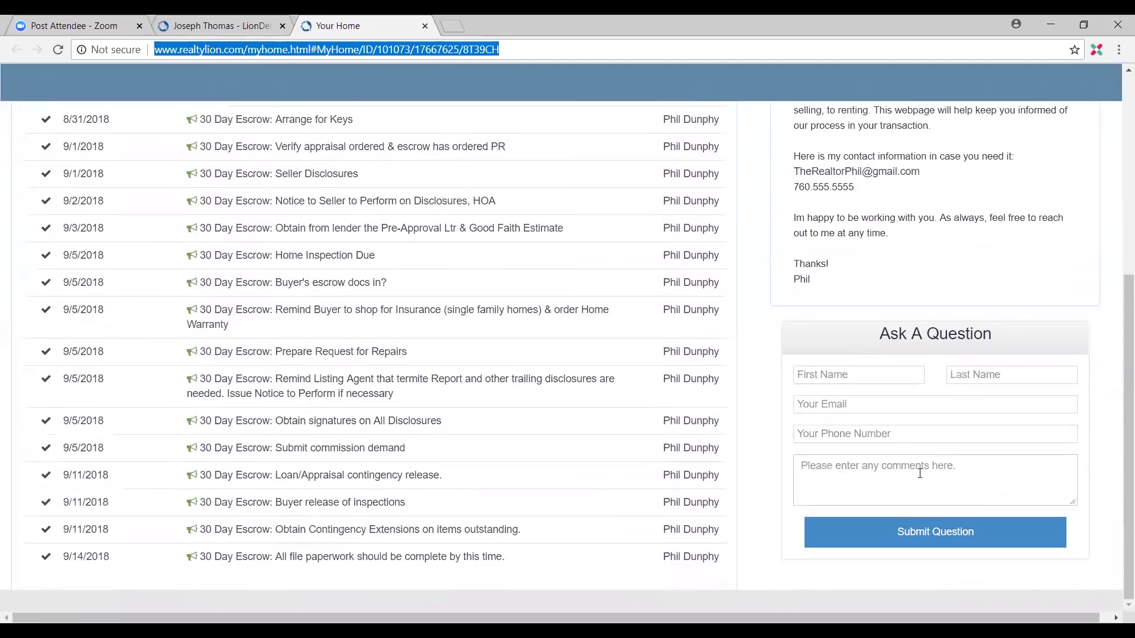
pyautogui.scroll(5, 910, 432)
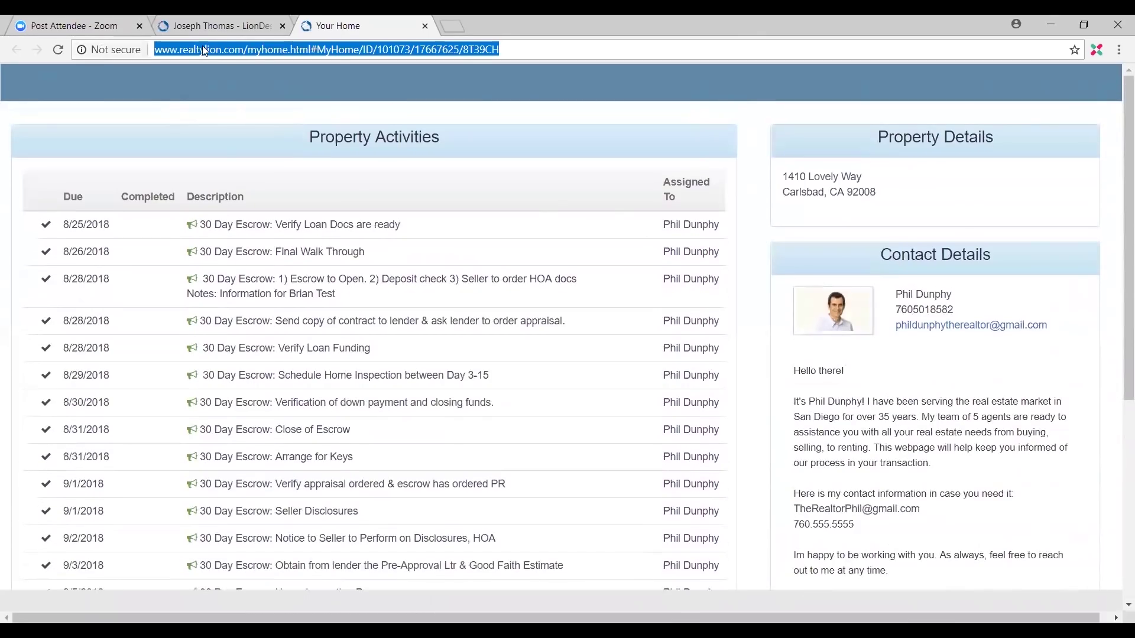
pyautogui.click(220, 27)
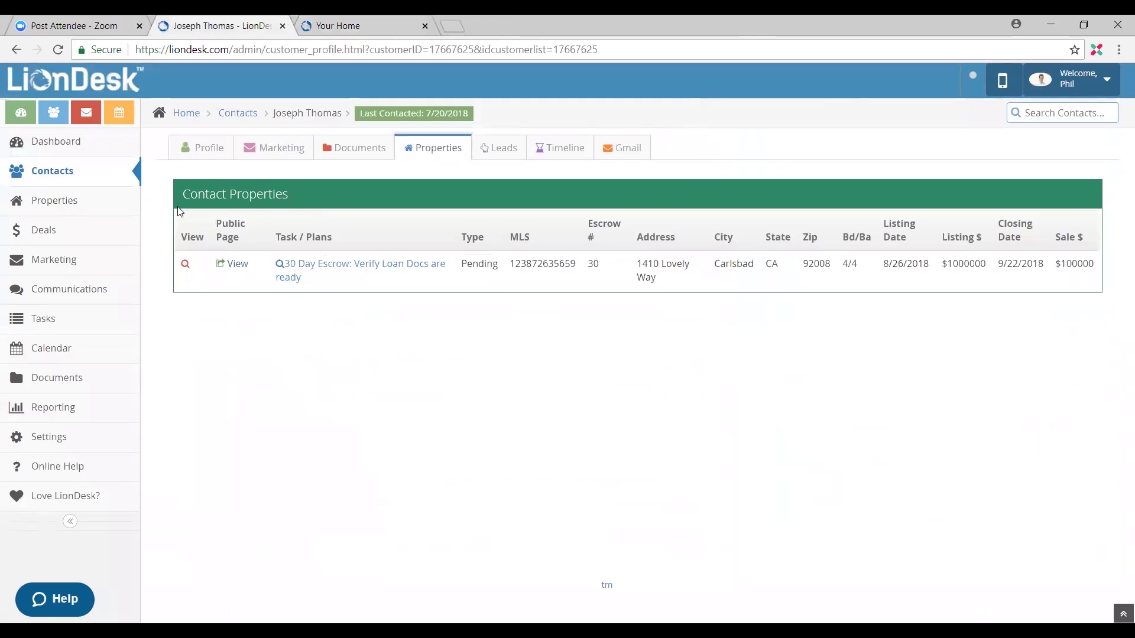
# Step: Go from Contacts to Deals and reload the pipeline showing the $3,010,000 total
pyautogui.click(87, 183)
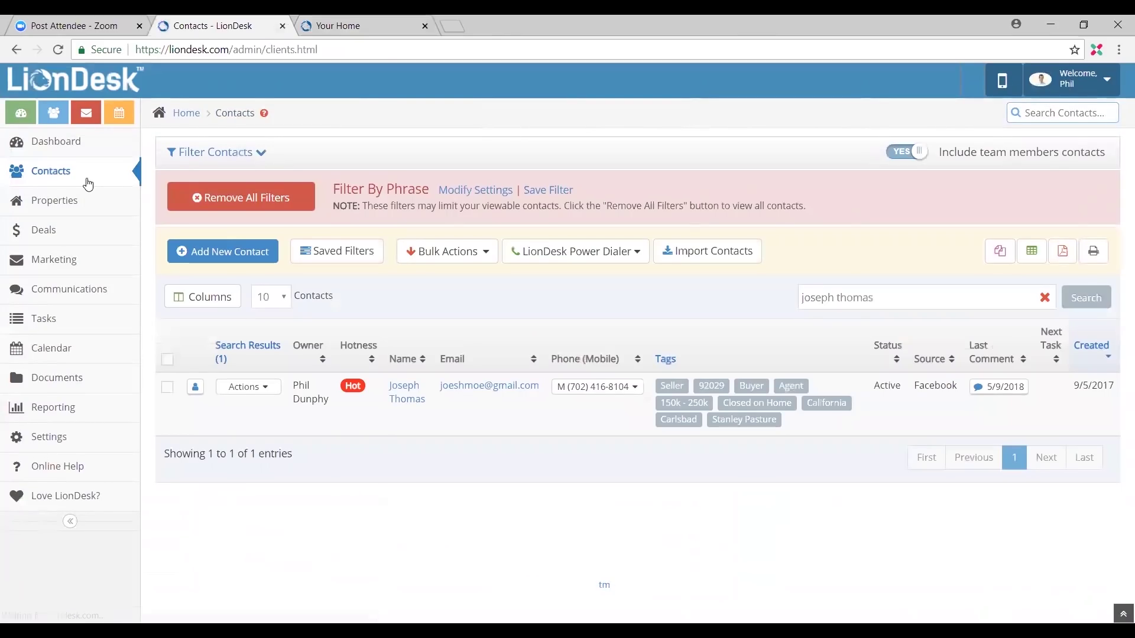
pyautogui.click(84, 237)
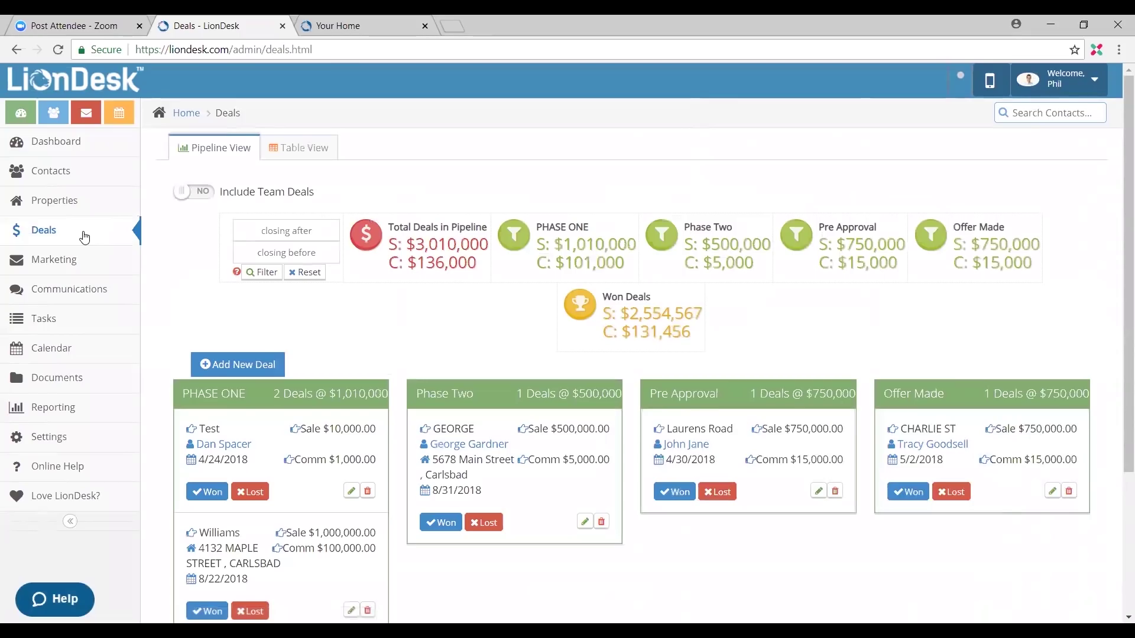
pyautogui.scroll(-1, 281, 296)
pyautogui.scroll(-2, 228, 347)
pyautogui.scroll(3, 313, 342)
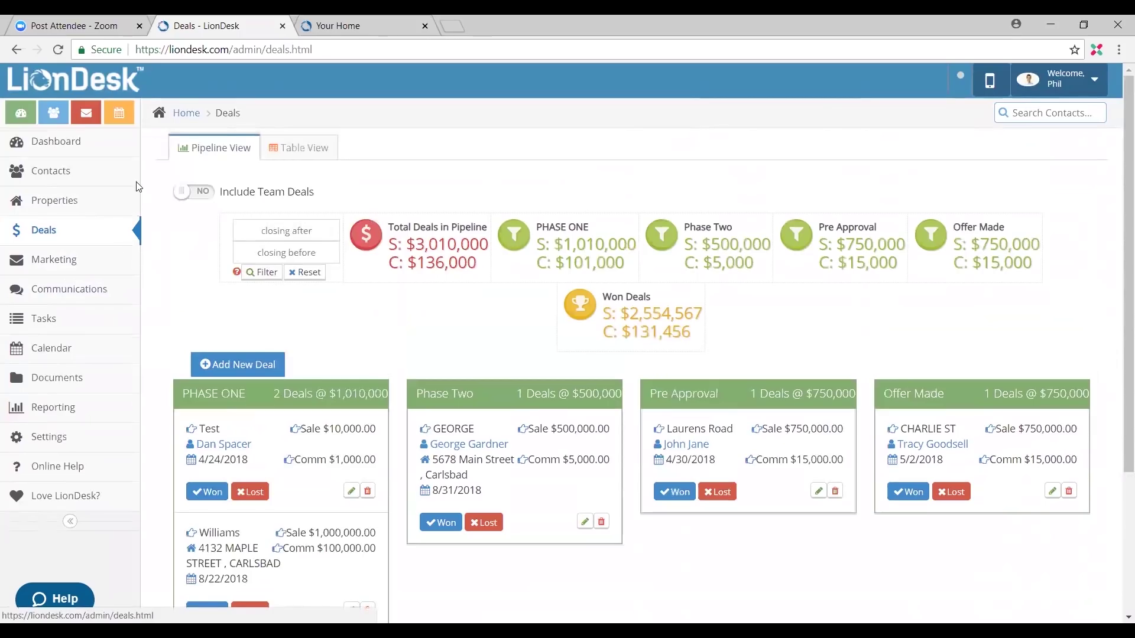
pyautogui.click(118, 238)
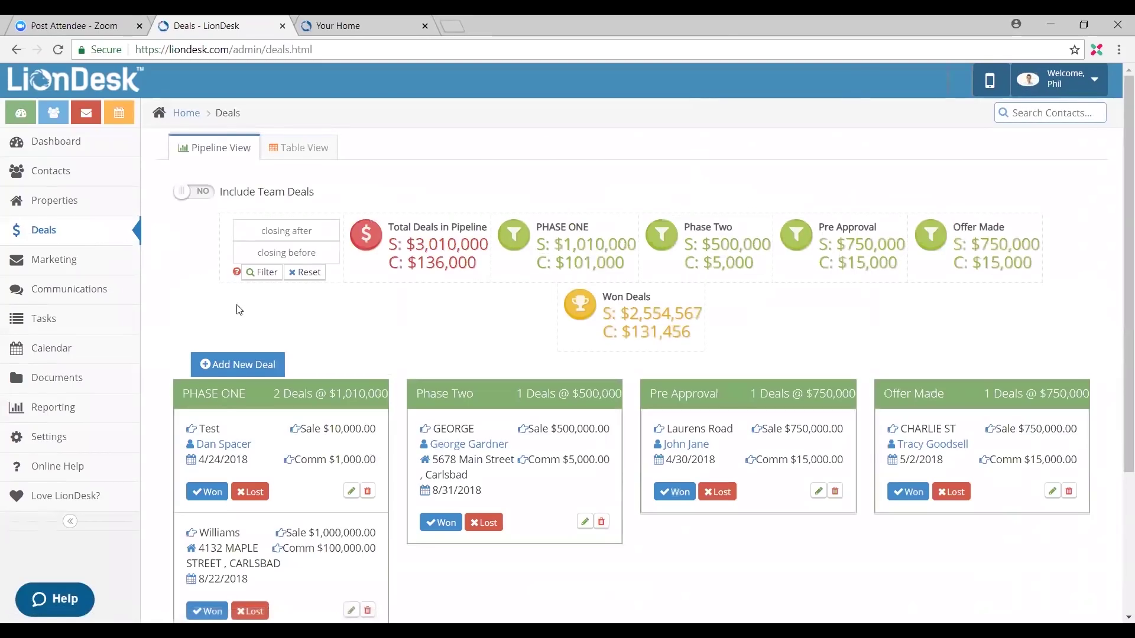
# Step: Start a new deal and list its Working, Won and Lost status choices
pyautogui.click(235, 371)
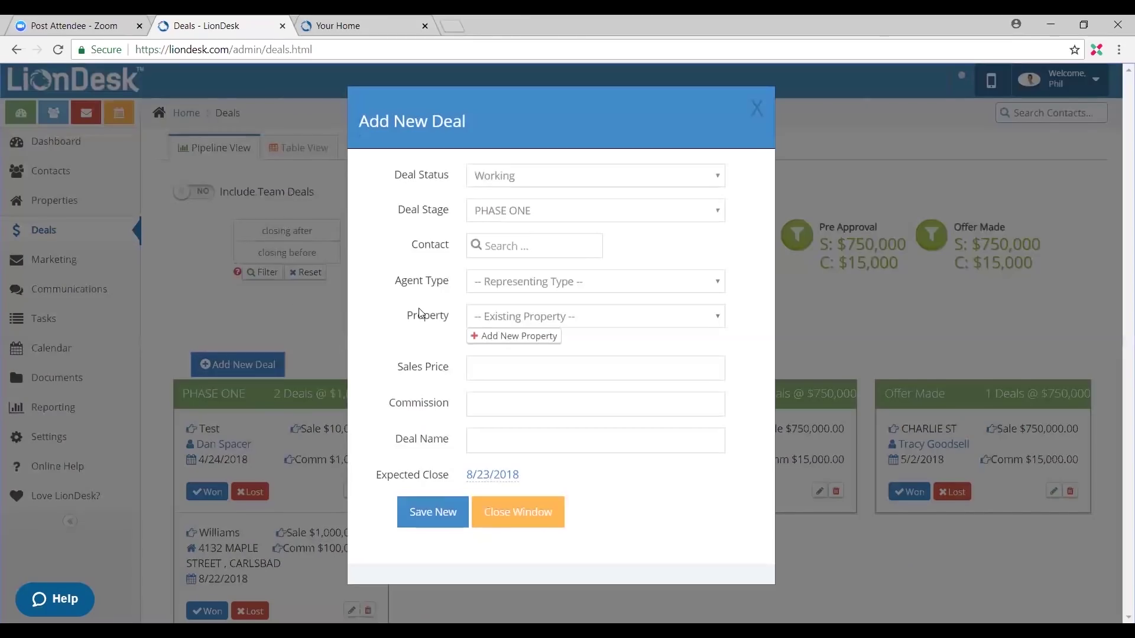
pyautogui.click(533, 180)
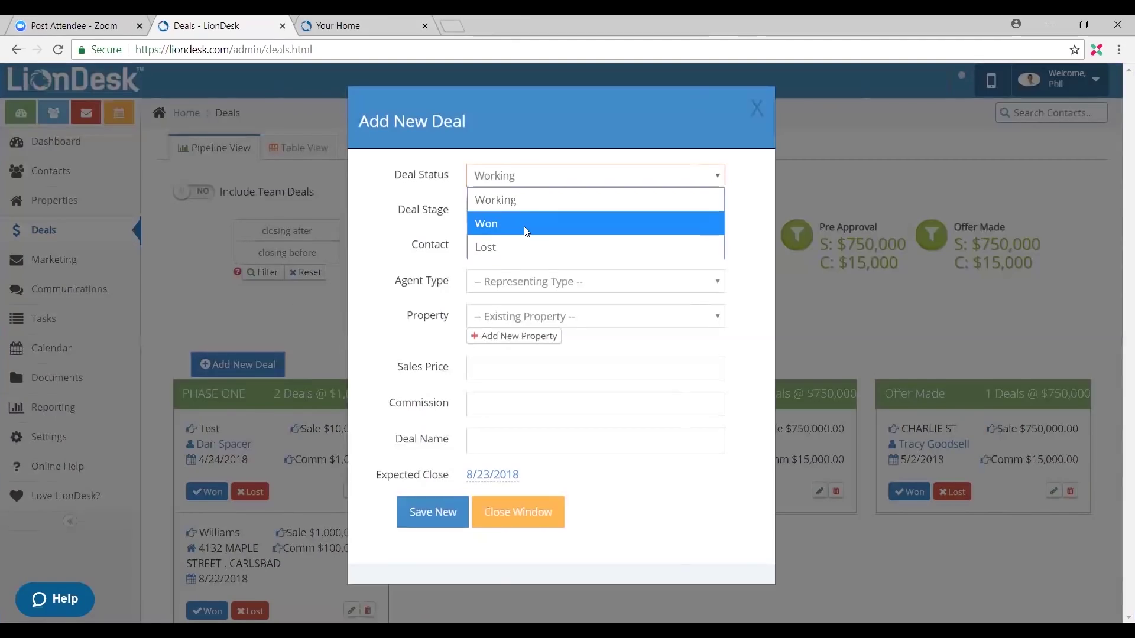
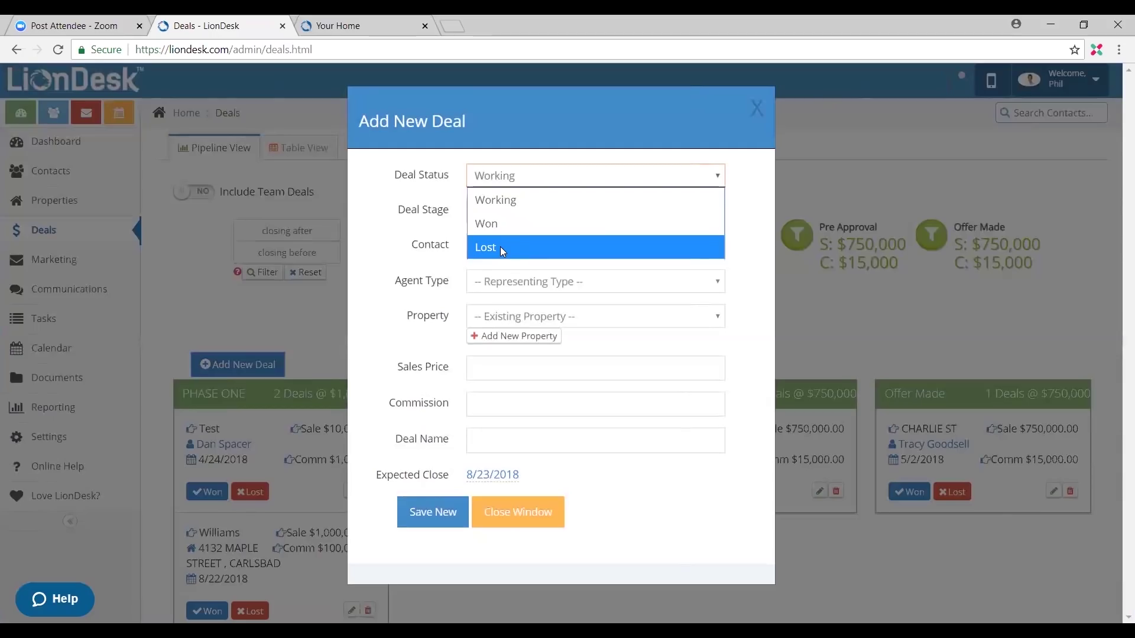
# Step: Set the new deal to Working status and PHASE ONE stage, linking the contact as Buyers Agent
pyautogui.click(500, 246)
pyautogui.click(515, 176)
pyautogui.click(515, 199)
pyautogui.click(514, 209)
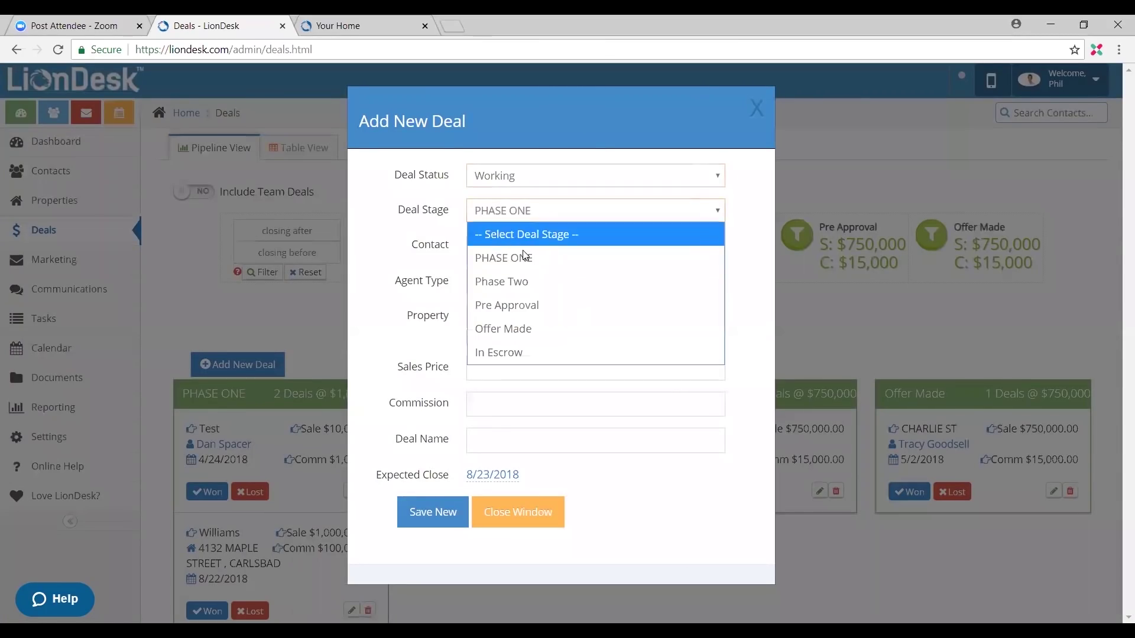
pyautogui.click(522, 260)
pyautogui.click(516, 252)
pyautogui.write('jos')
pyautogui.press('Return')
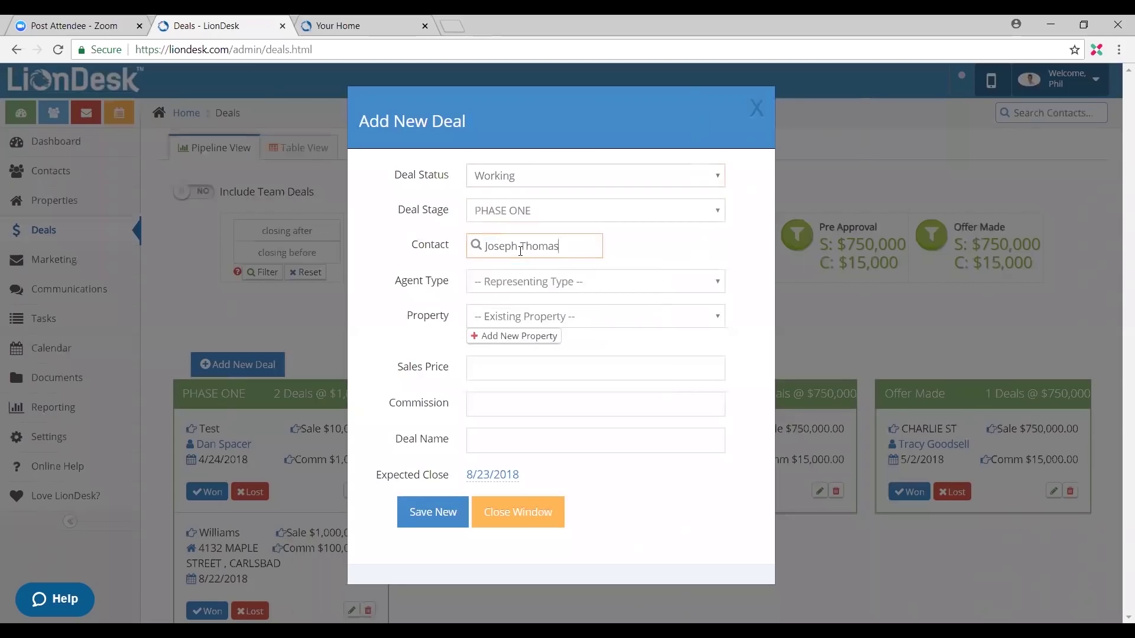
pyautogui.click(514, 288)
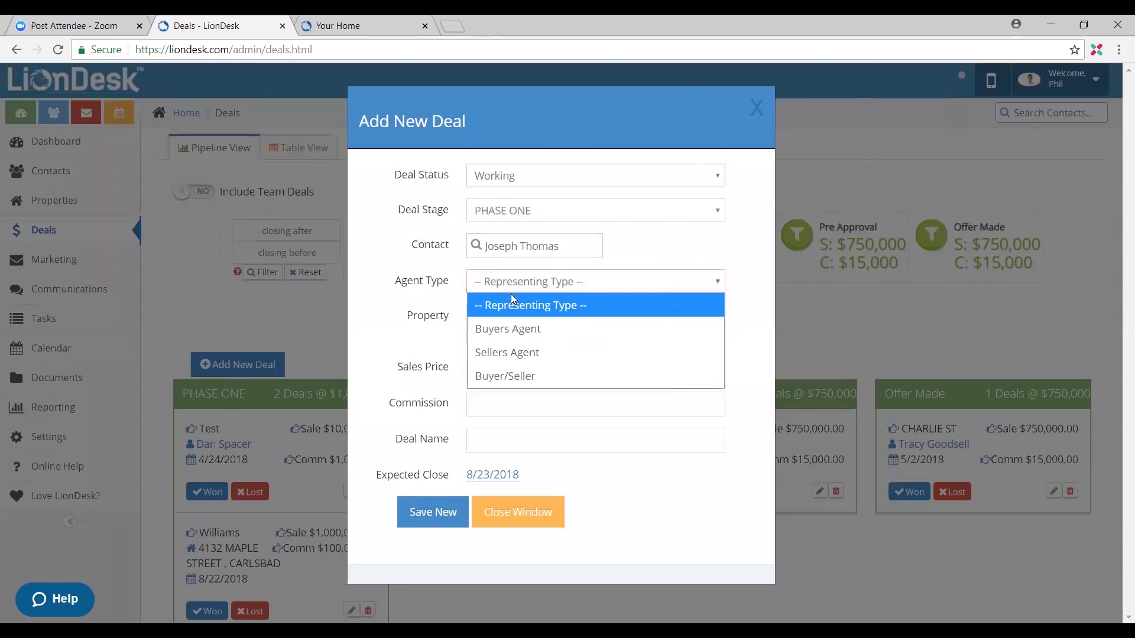
pyautogui.click(529, 341)
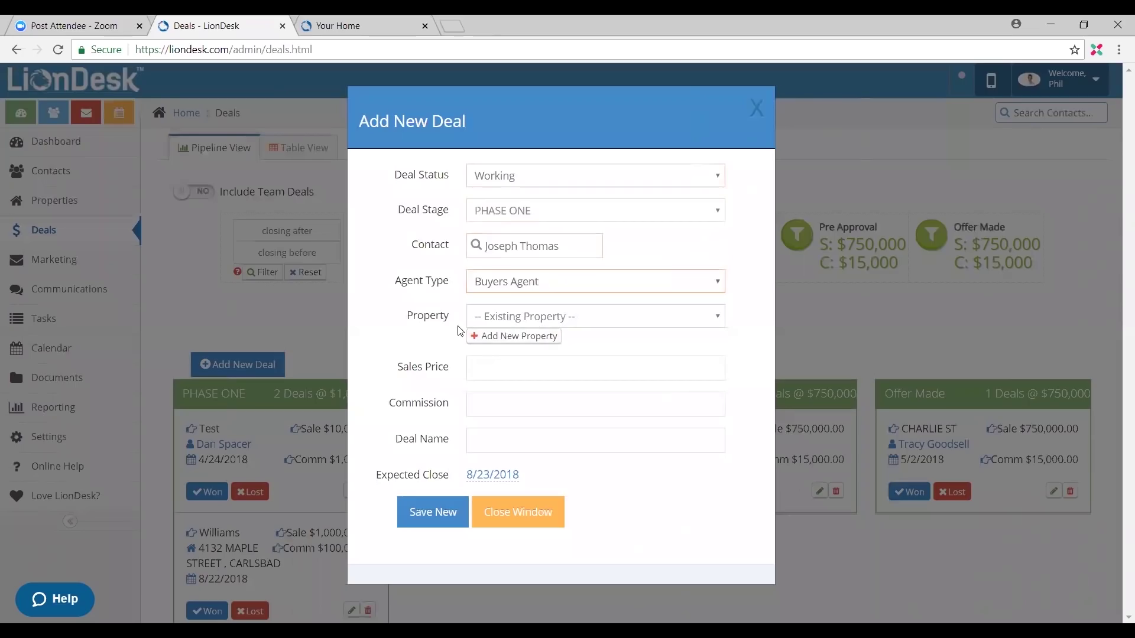
# Step: Choose the Carlsbad property and enter a $1,000,000 sales price and $200,000 commission
pyautogui.click(594, 315)
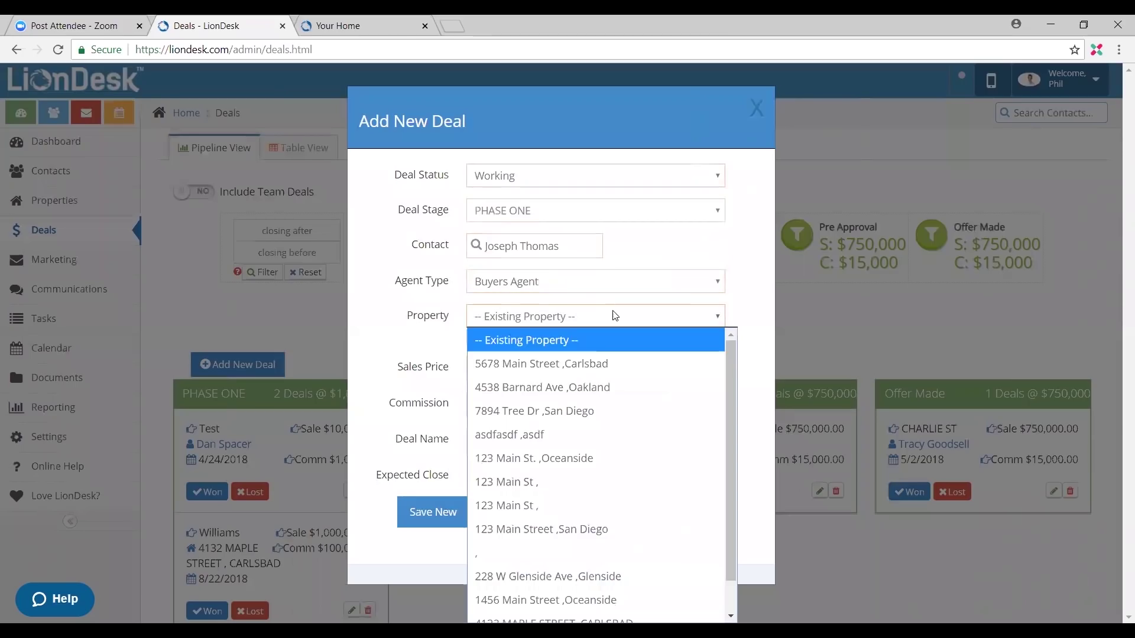
pyautogui.scroll(-1, 606, 401)
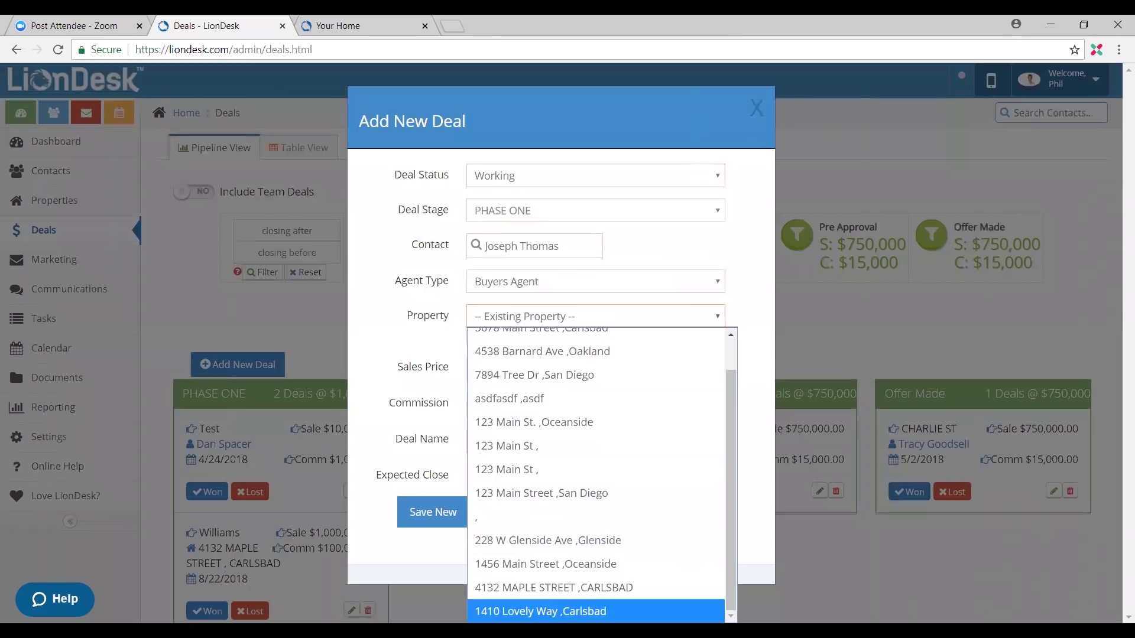
pyautogui.click(507, 611)
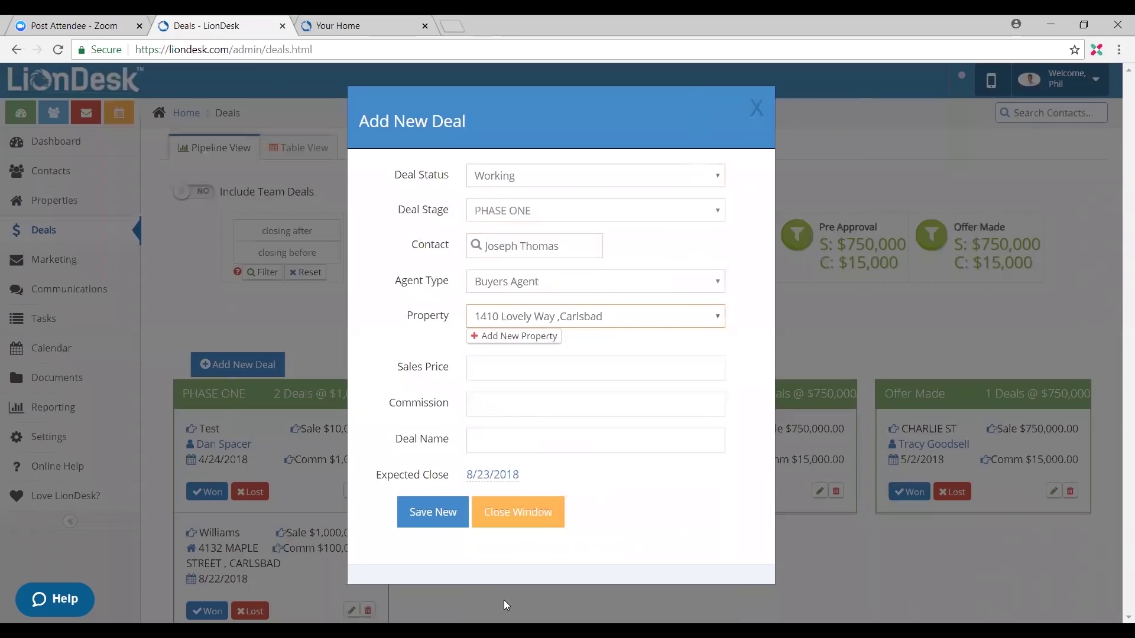
pyautogui.click(492, 374)
pyautogui.click(519, 407)
pyautogui.click(516, 401)
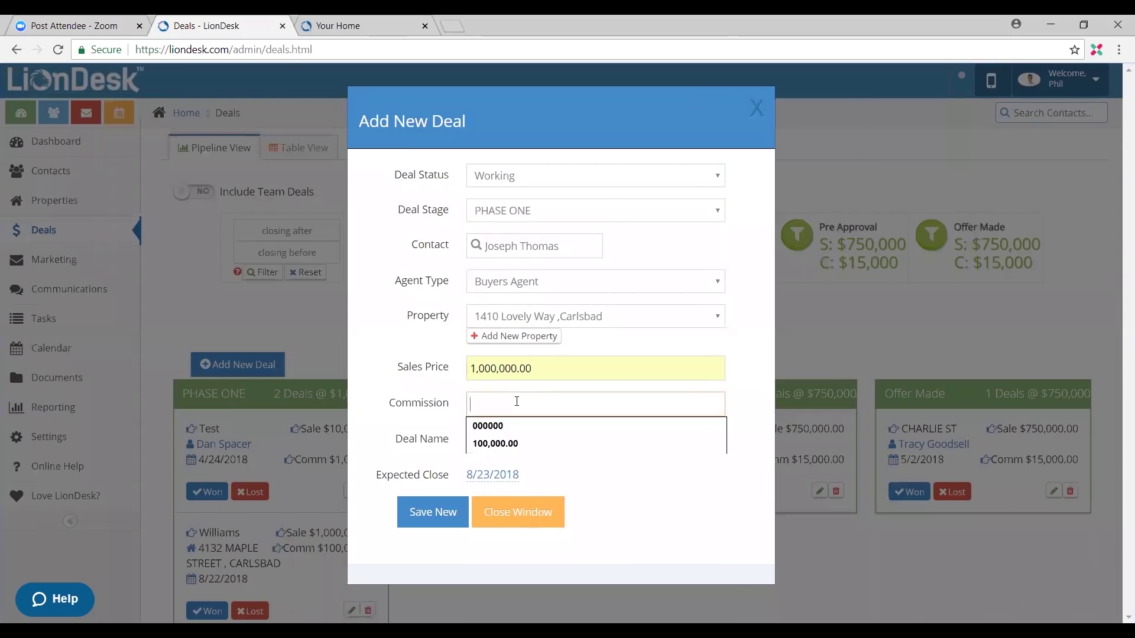
pyautogui.write('2')
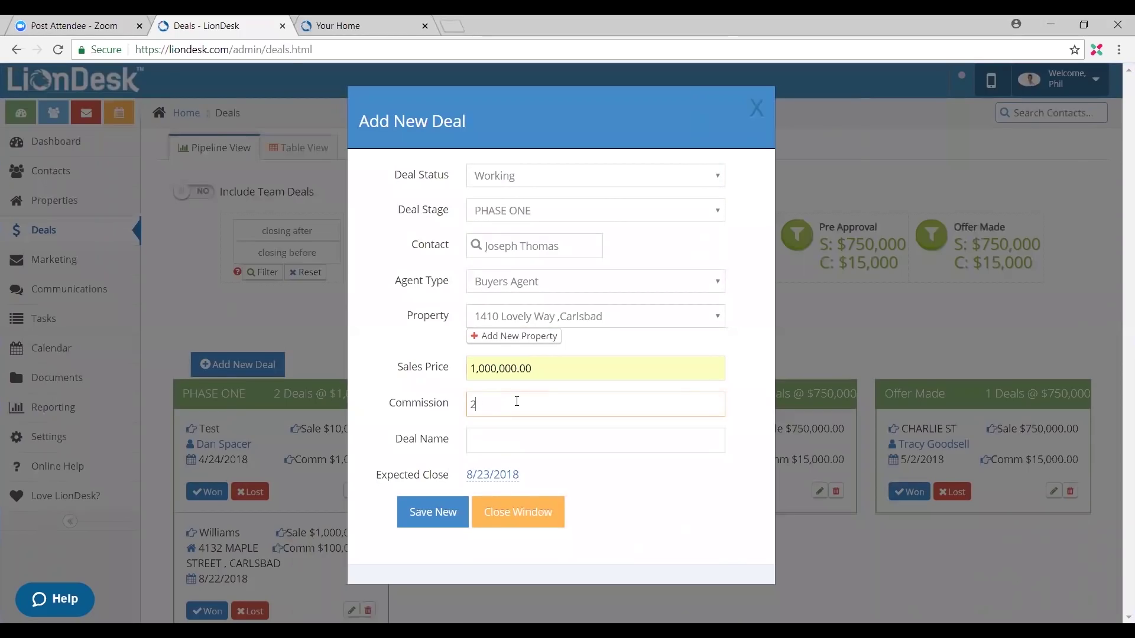
pyautogui.write('200,000.00')
# Step: Enter the deal name, set the expected close date to 9/22/2018, and save the deal
pyautogui.click(517, 443)
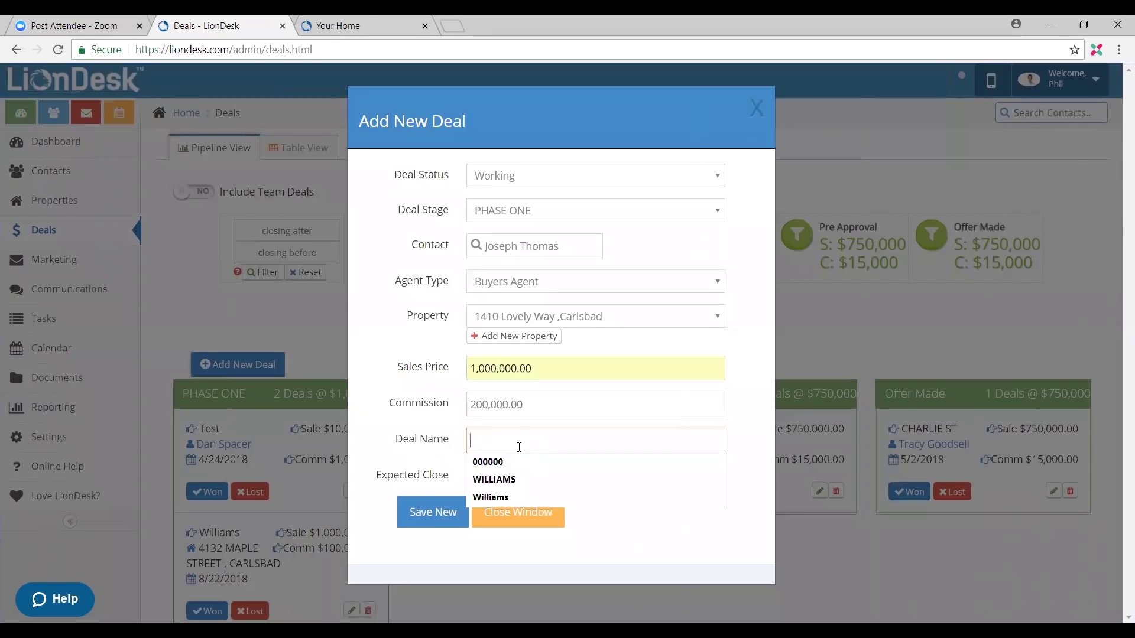
pyautogui.write('Thomas')
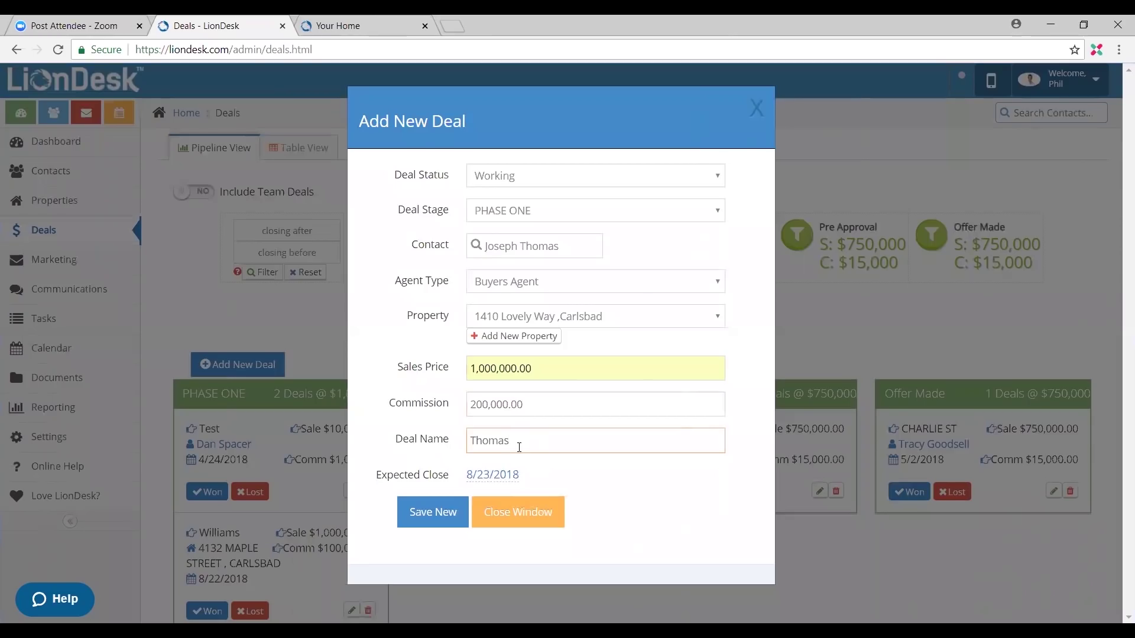
pyautogui.click(490, 476)
pyautogui.click(626, 293)
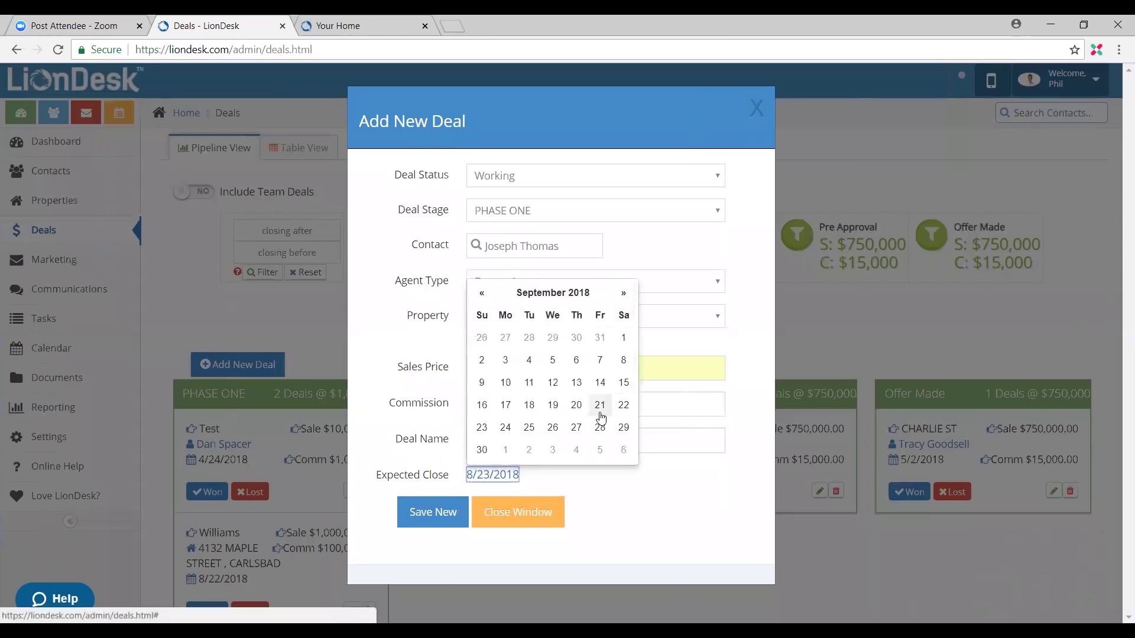
pyautogui.click(622, 406)
pyautogui.click(433, 522)
# Step: Mark the new $1,000,000 deal card as Won and dismiss the congratulations alert
pyautogui.scroll(-1, 441, 529)
pyautogui.scroll(-2, 334, 460)
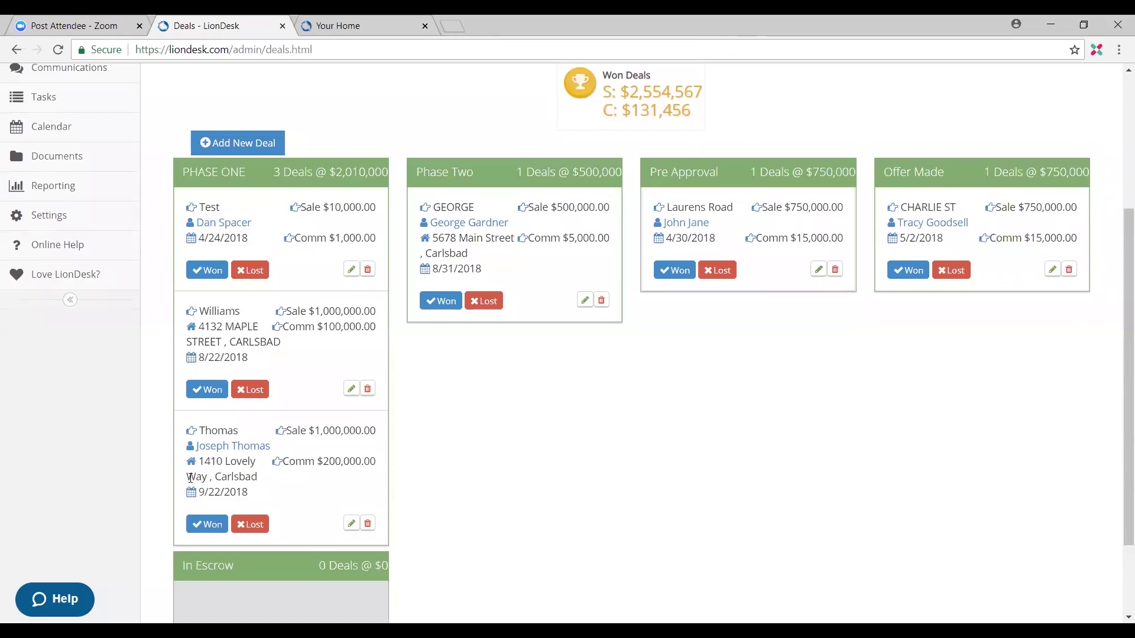
pyautogui.scroll(-1, 227, 483)
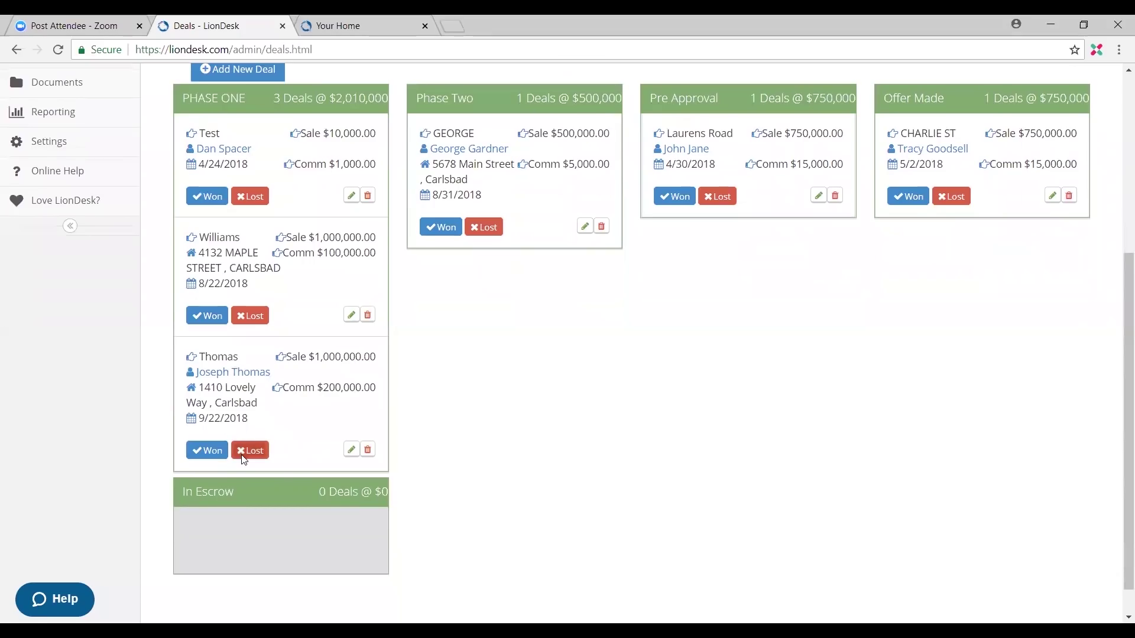
pyautogui.click(212, 452)
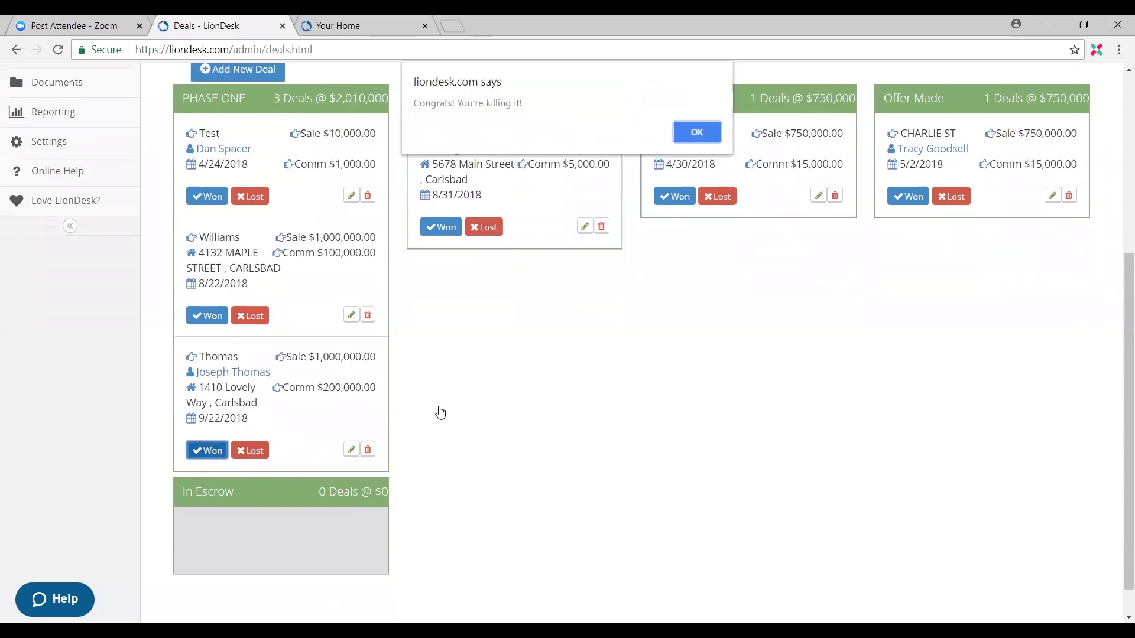
pyautogui.click(680, 130)
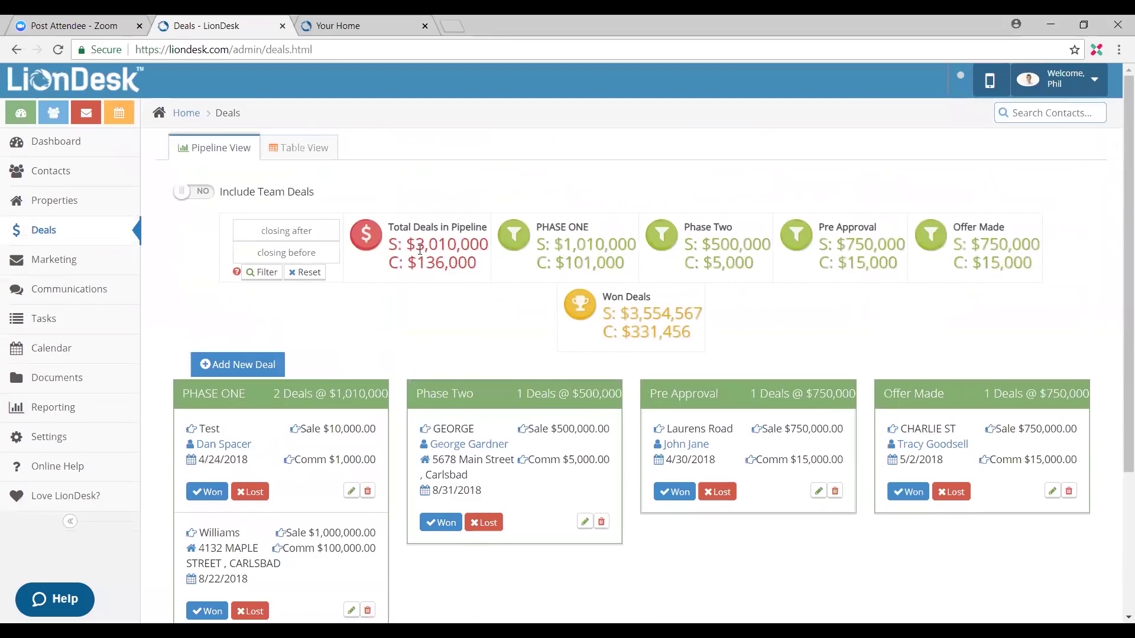
pyautogui.scroll(-1, 507, 325)
pyautogui.scroll(-2, 506, 323)
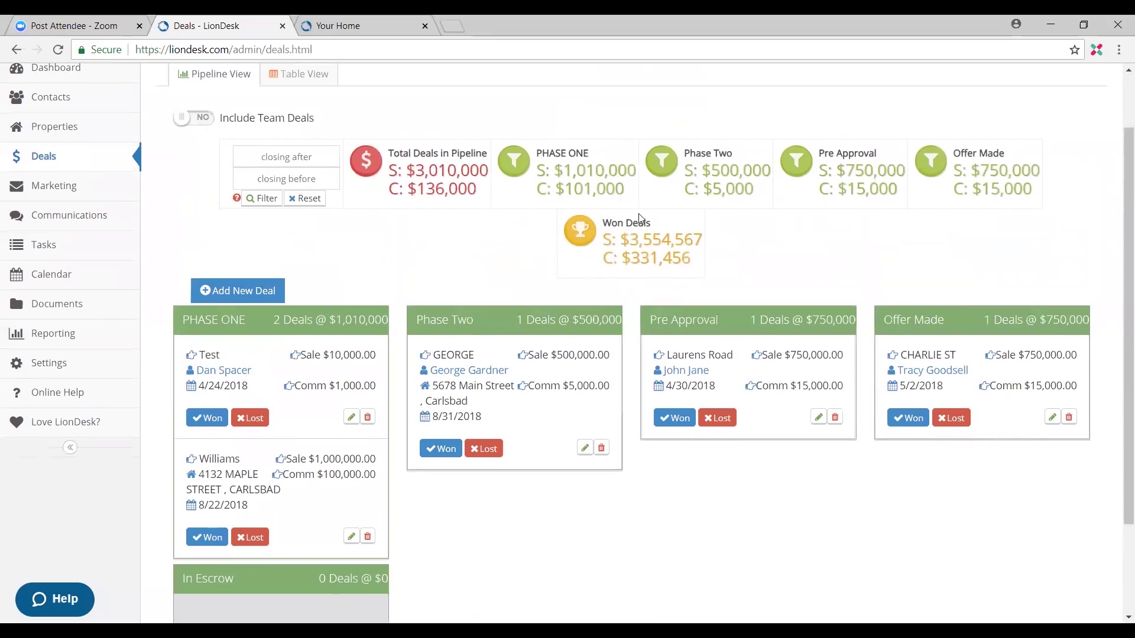
pyautogui.scroll(-2, 357, 448)
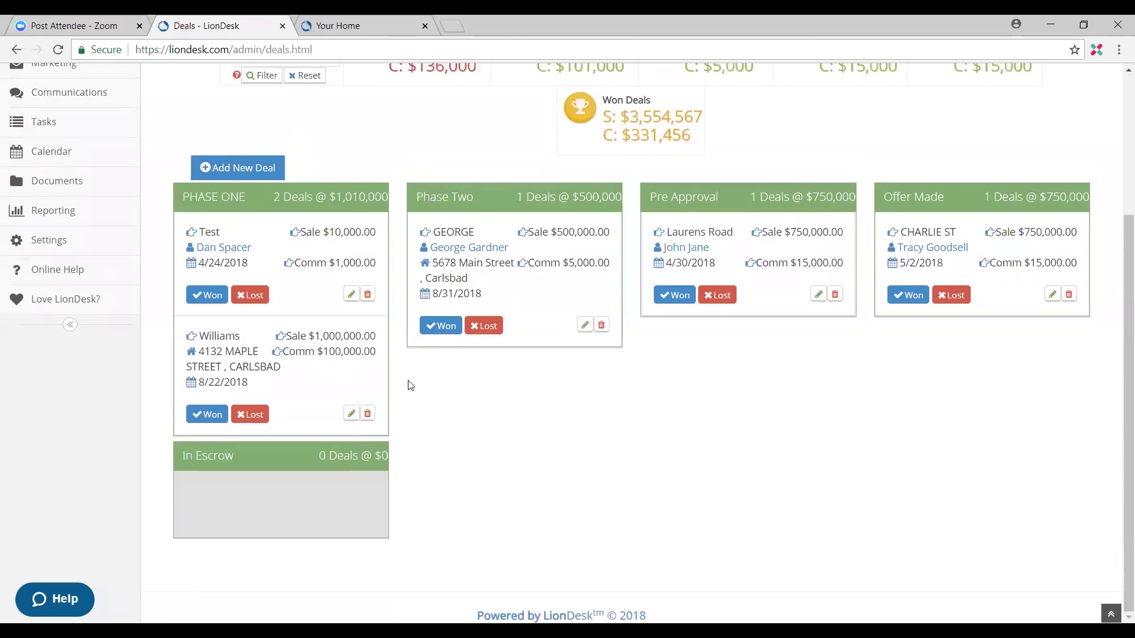
pyautogui.click(351, 416)
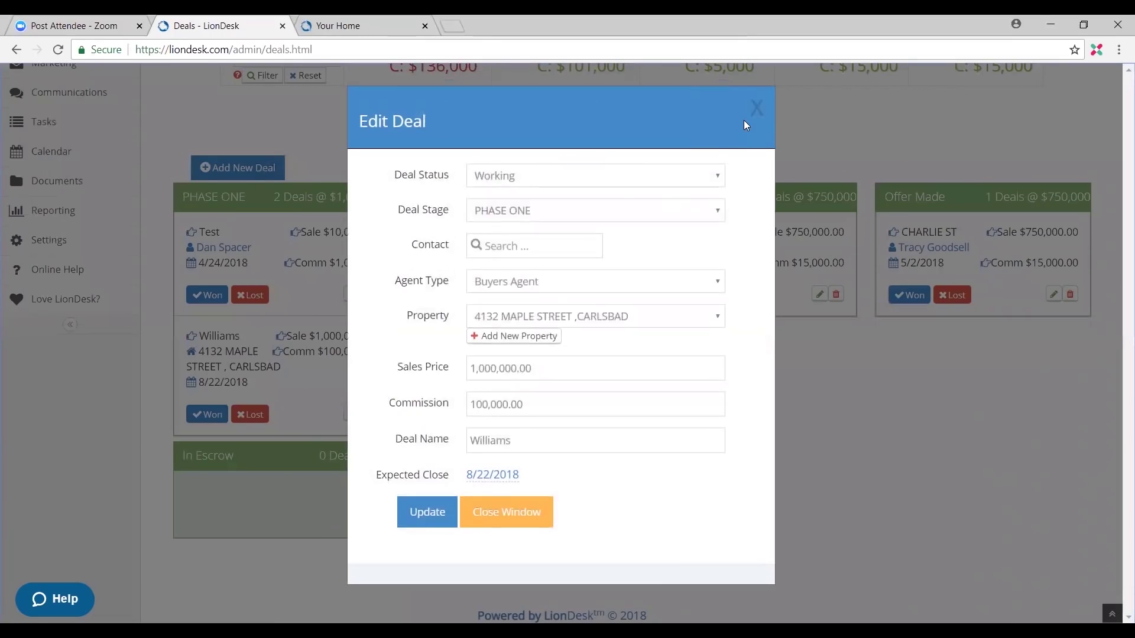
pyautogui.click(755, 108)
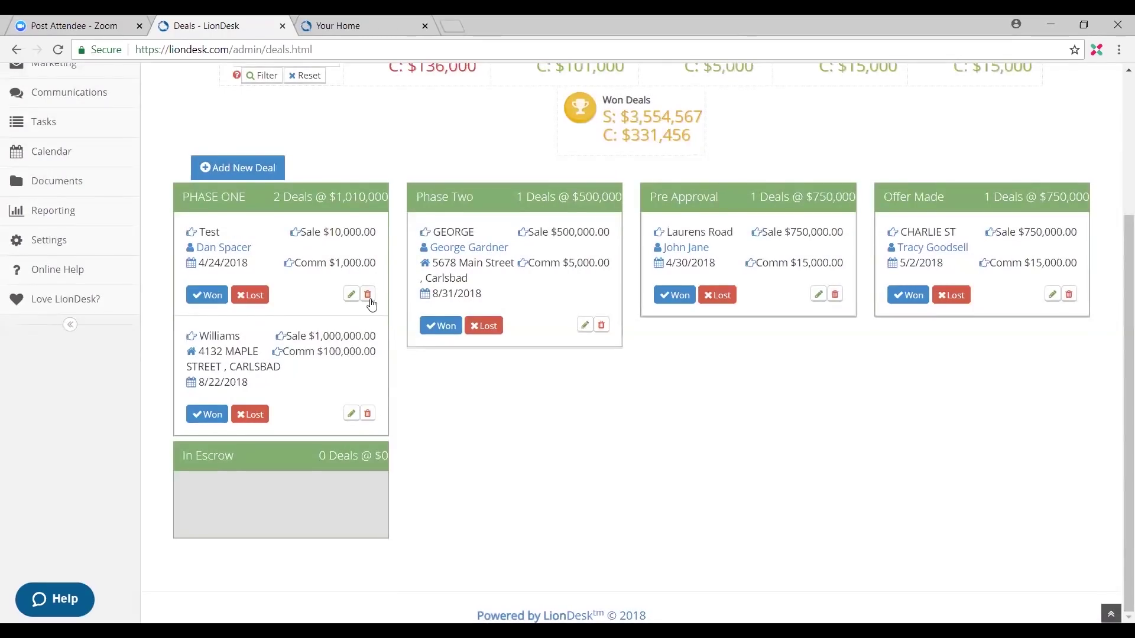
pyautogui.scroll(4, 441, 429)
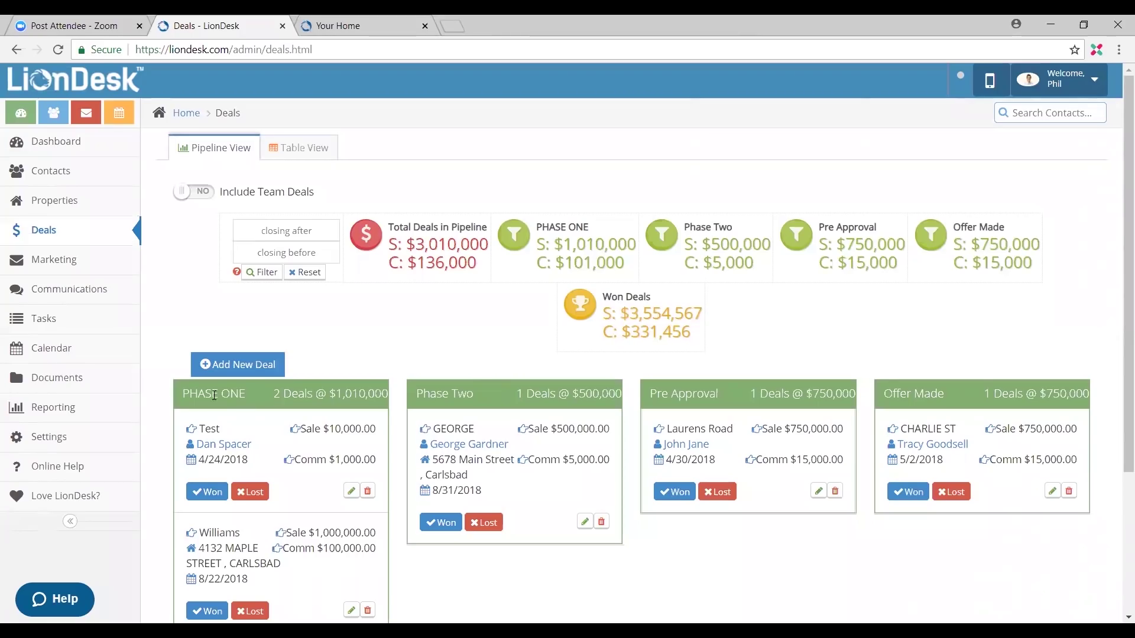
pyautogui.moveTo(213, 394); pyautogui.dragTo(182, 394)
pyautogui.moveTo(789, 389); pyautogui.dragTo(982, 385)
pyautogui.click(318, 388)
# Step: In Settings, move Phase Two back under PHASE ONE and open PHASE ONE's stage-name editor
pyautogui.click(55, 443)
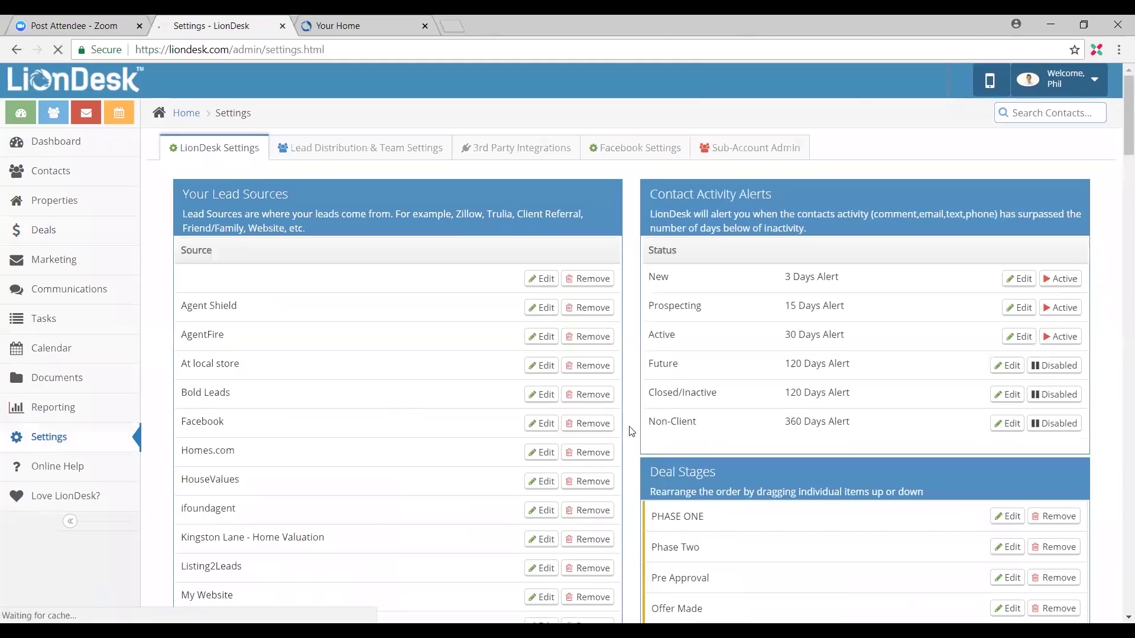
pyautogui.scroll(-1, 710, 402)
pyautogui.scroll(-1, 725, 389)
pyautogui.moveTo(722, 393); pyautogui.dragTo(688, 482)
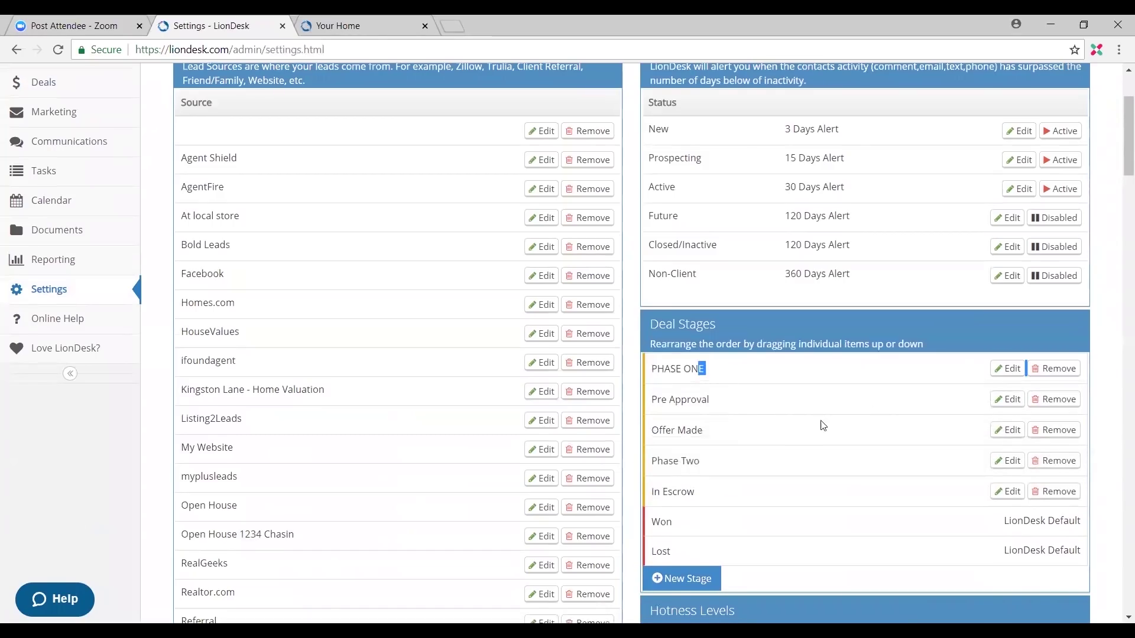
pyautogui.moveTo(722, 456); pyautogui.dragTo(995, 371)
pyautogui.click(1011, 370)
pyautogui.moveTo(542, 175); pyautogui.dragTo(448, 190)
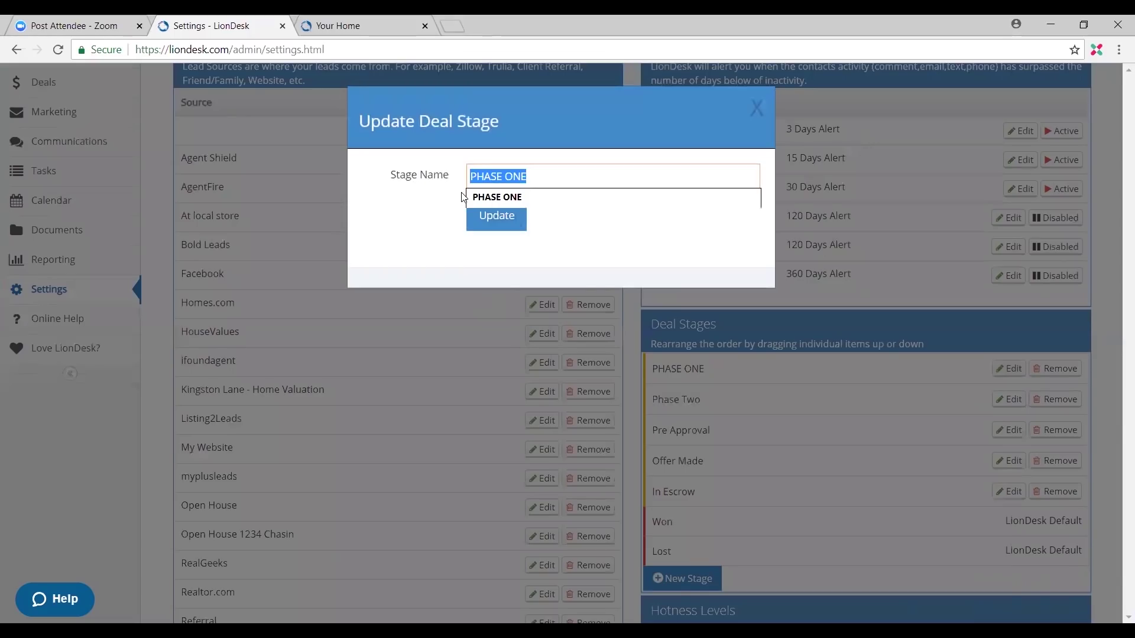
# Step: Replace the stage name PHASE ONE with Initial Consult and update it
pyautogui.press('BackSpace')
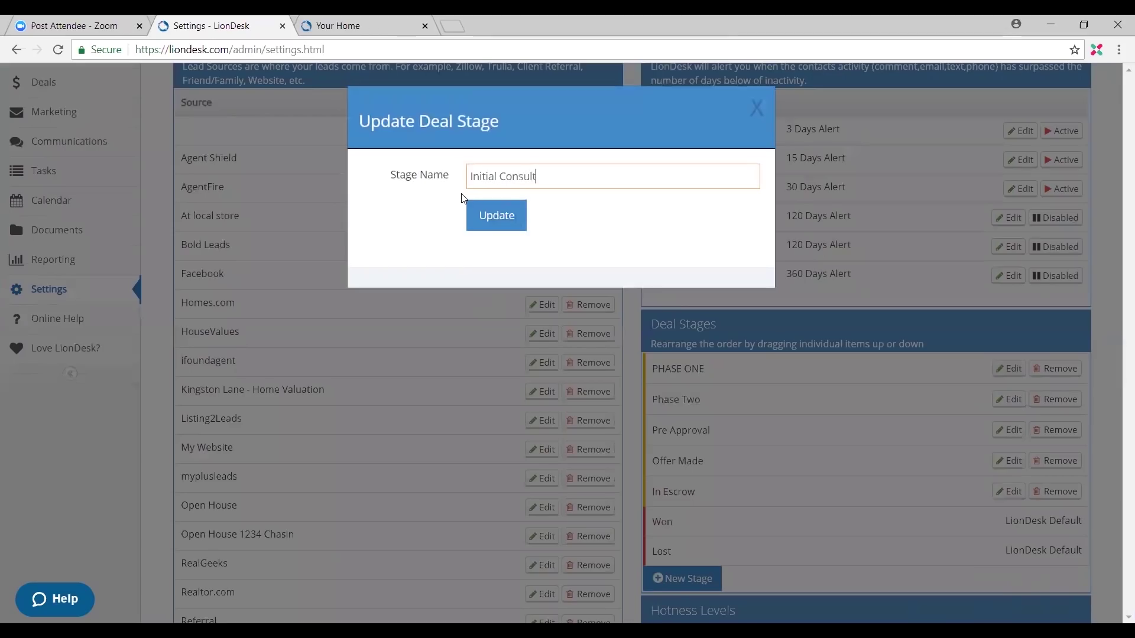
pyautogui.click(497, 215)
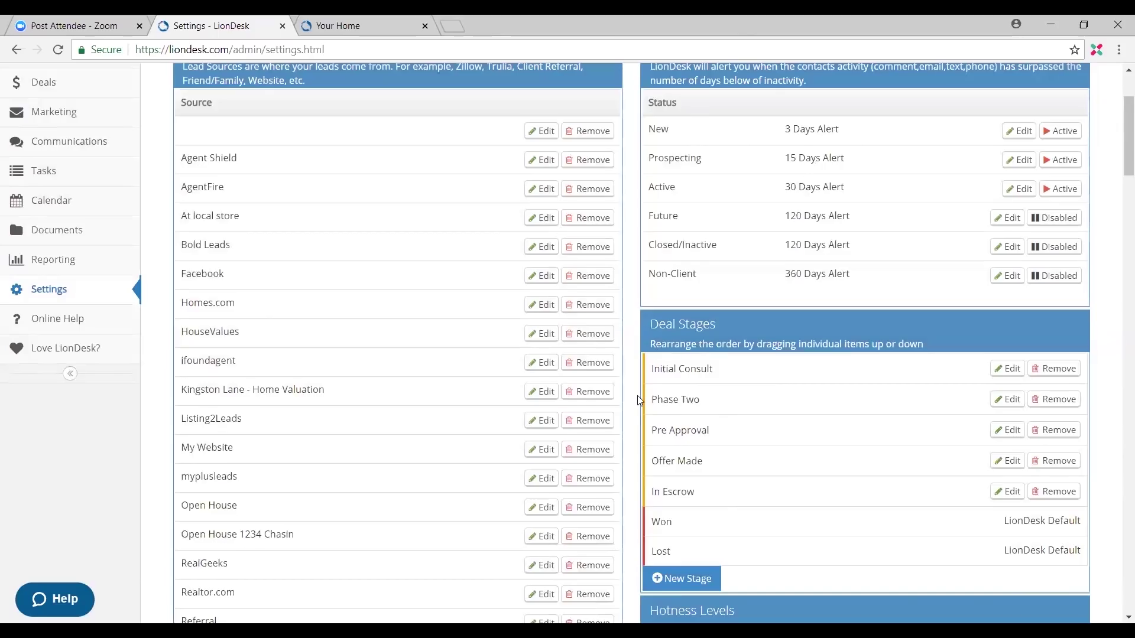
pyautogui.scroll(3, 113, 379)
pyautogui.click(87, 239)
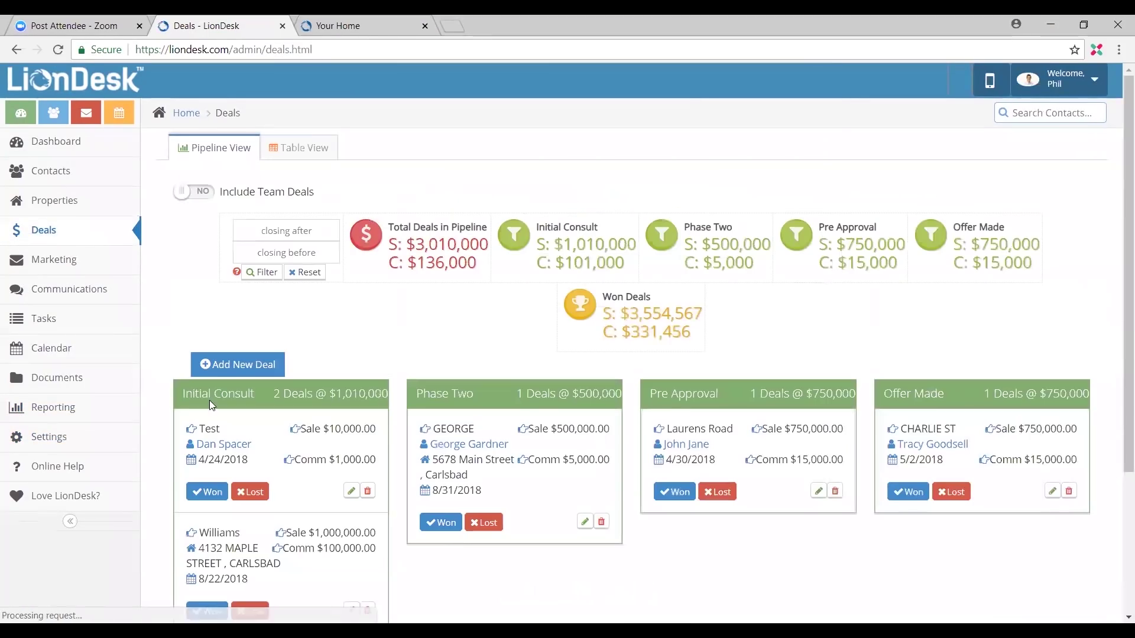
pyautogui.scroll(-1, 245, 390)
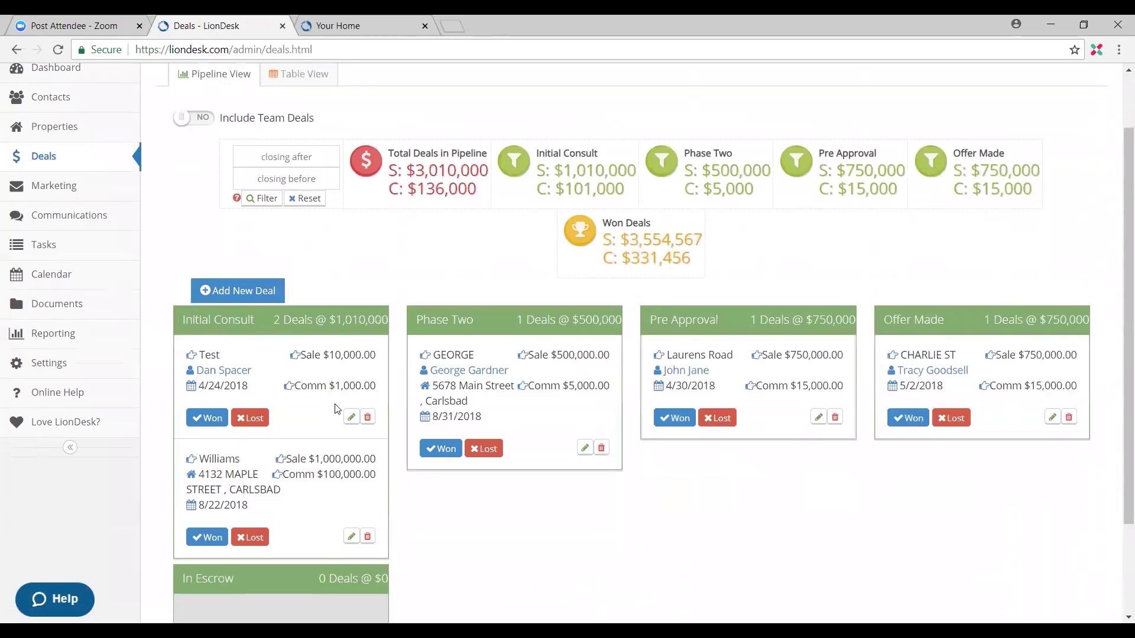
pyautogui.scroll(1, 338, 279)
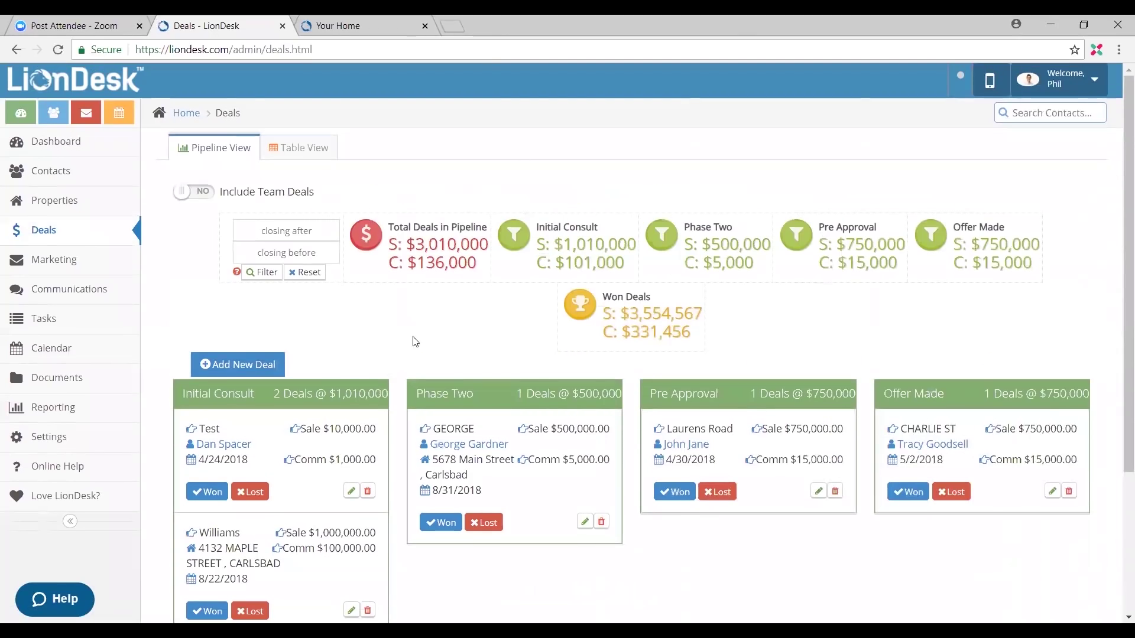
# Step: Switch the Deals page to Table View and scroll through the Deals Overview table
pyautogui.click(279, 152)
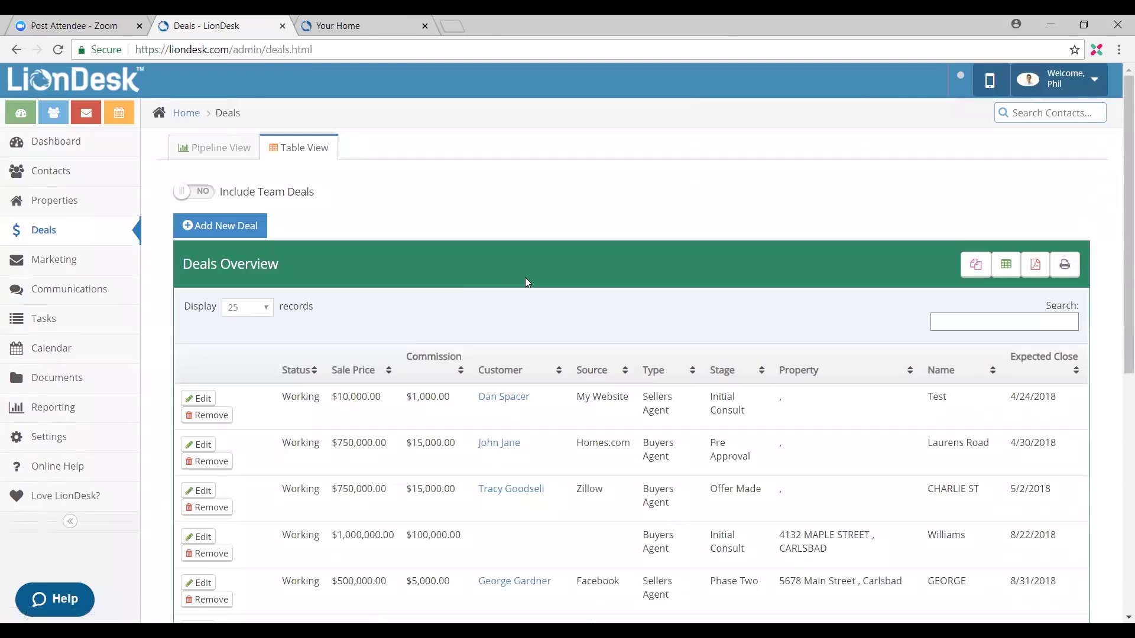
pyautogui.scroll(-1, 525, 278)
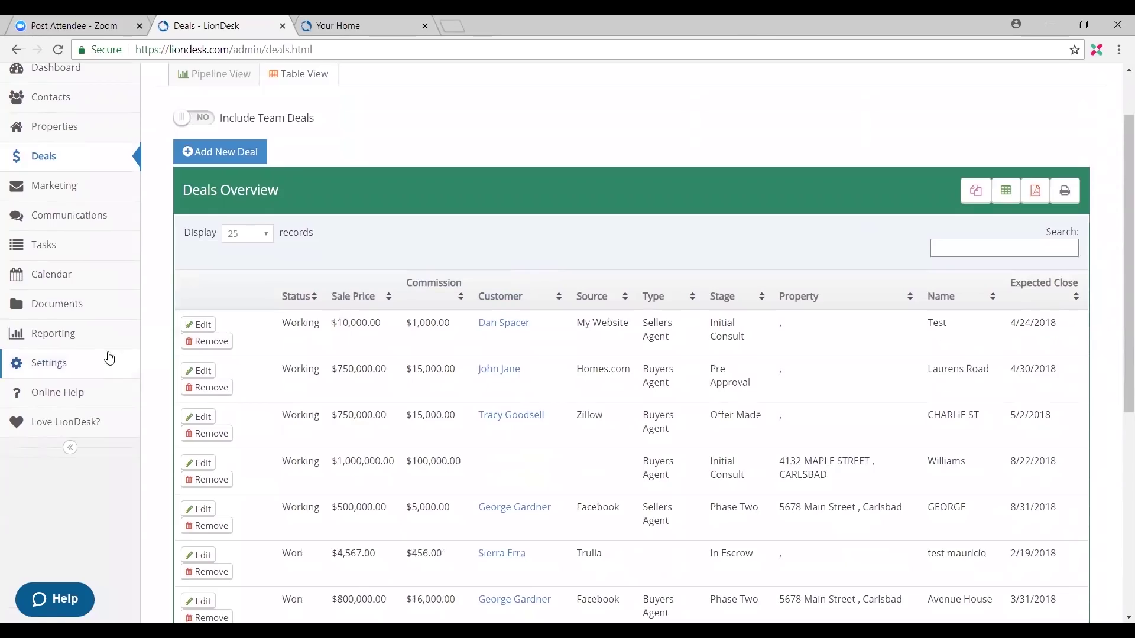
# Step: Go to Reporting's Email Reporting page showing 354 sends, 16 delivered and 13 bounces
pyautogui.click(108, 347)
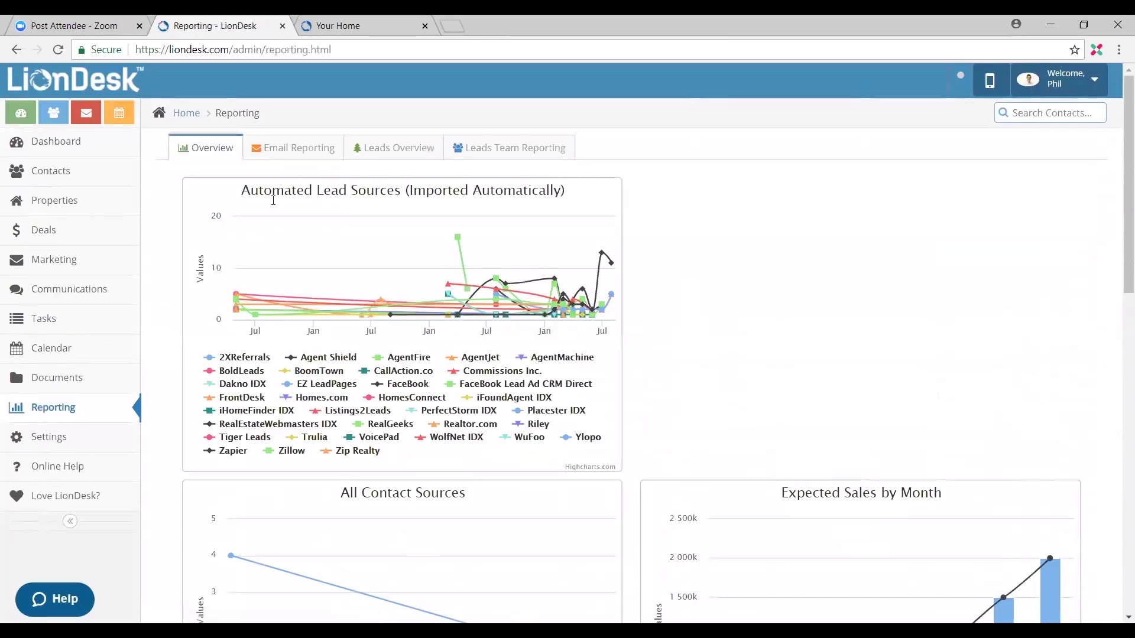
pyautogui.click(306, 150)
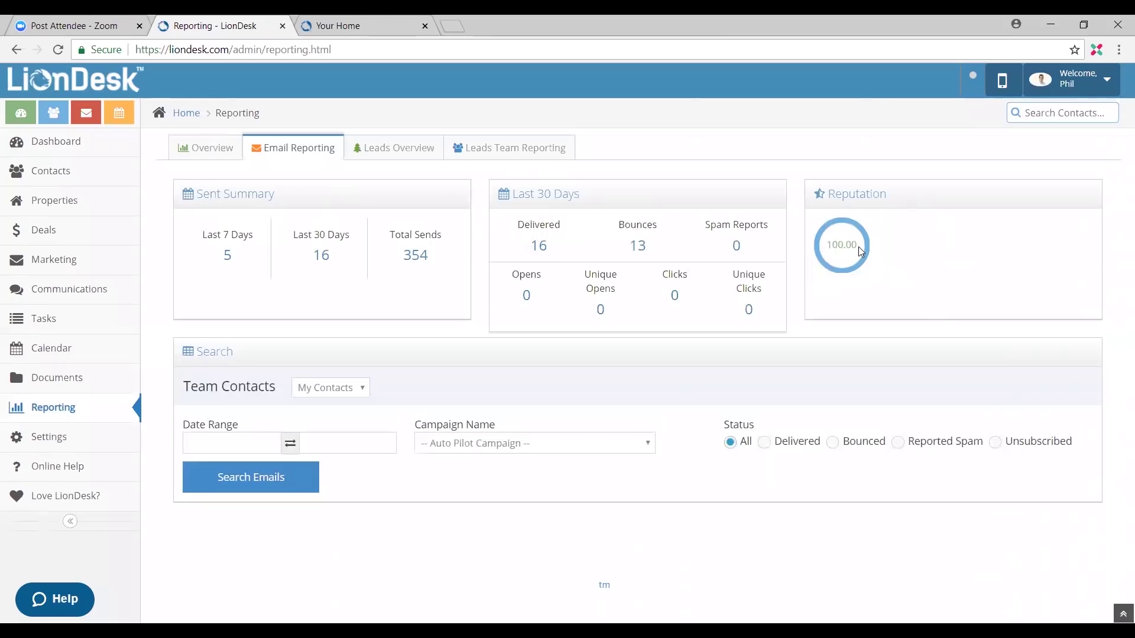
# Step: Search for Bounced emails dated 07/15/2018 to 07/21/2018 and review the four results
pyautogui.click(833, 444)
pyautogui.click(232, 444)
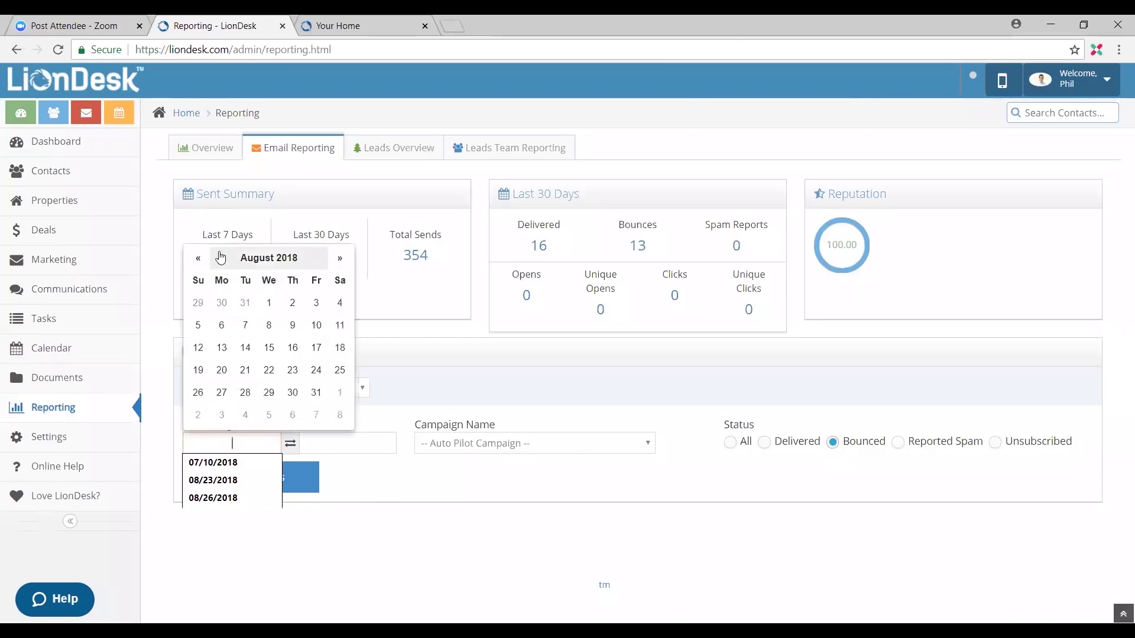
pyautogui.click(198, 258)
pyautogui.click(199, 369)
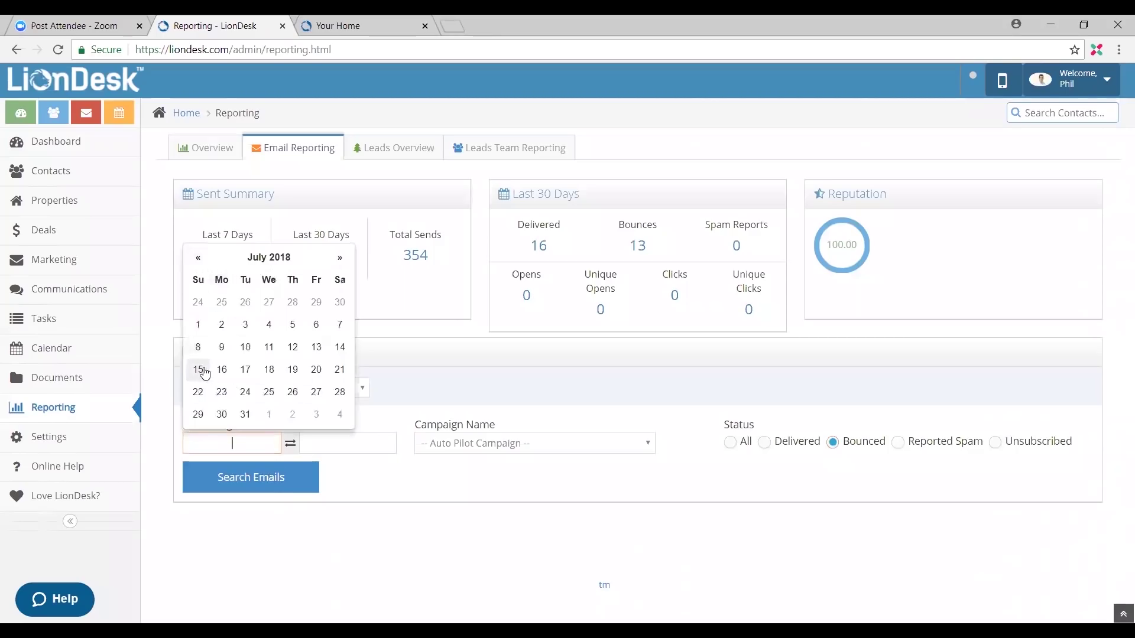
pyautogui.click(332, 442)
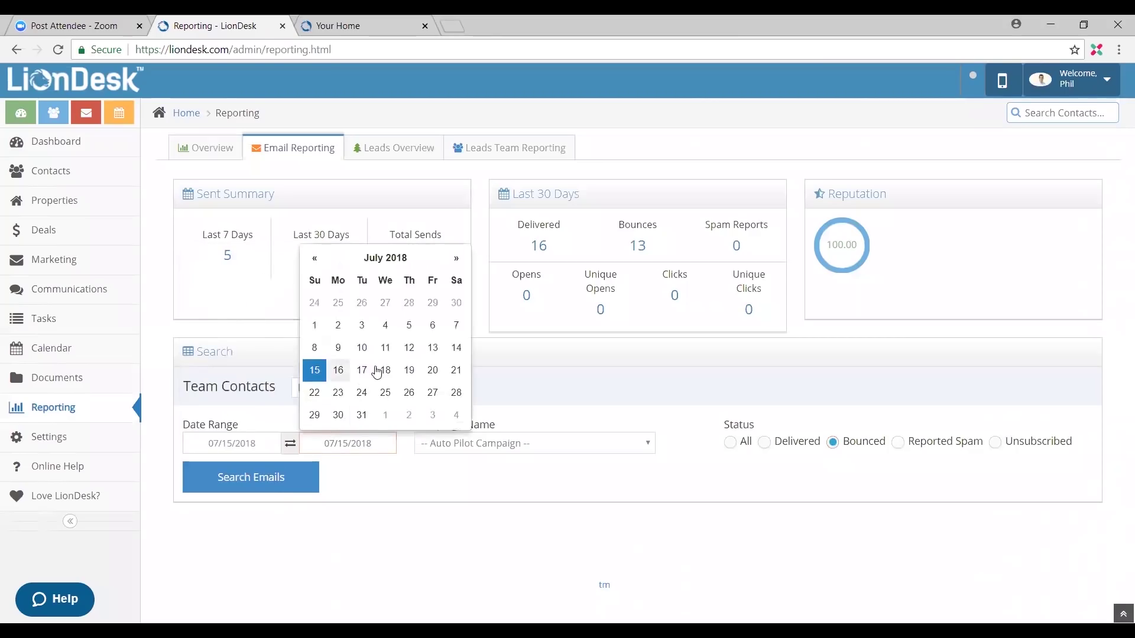
pyautogui.click(456, 372)
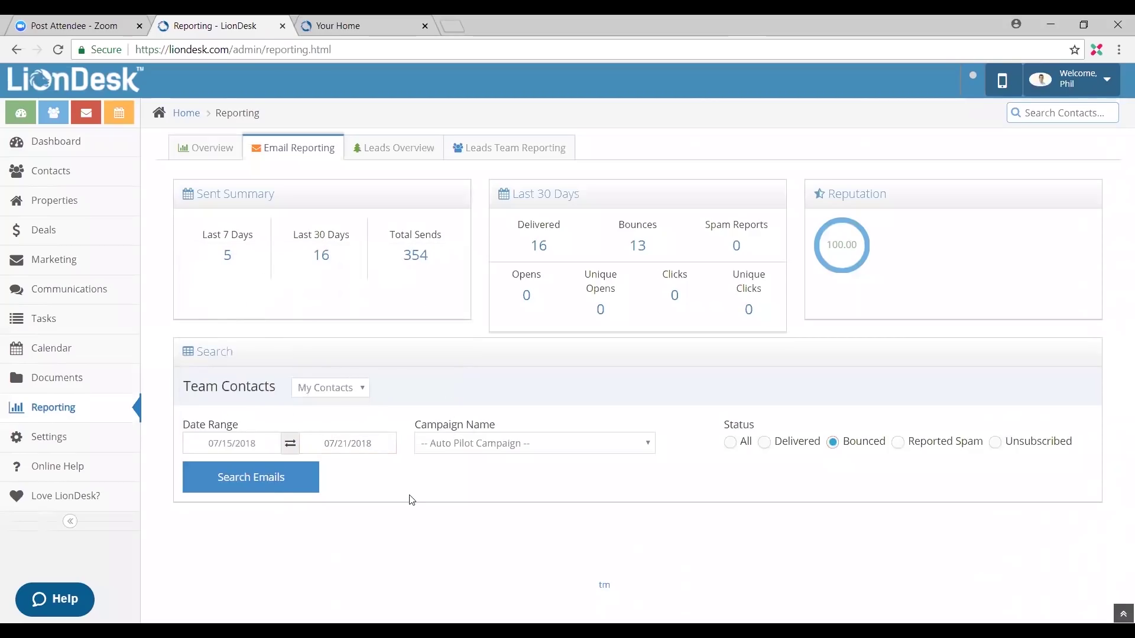
pyautogui.click(275, 474)
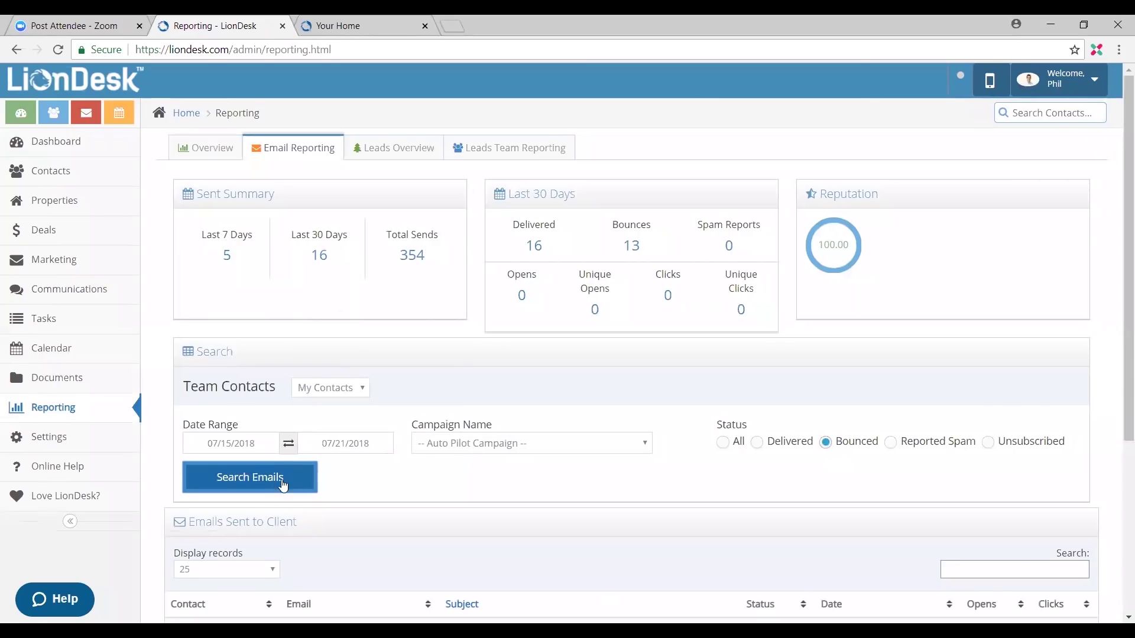
pyautogui.scroll(-2, 404, 444)
pyautogui.scroll(-2, 404, 443)
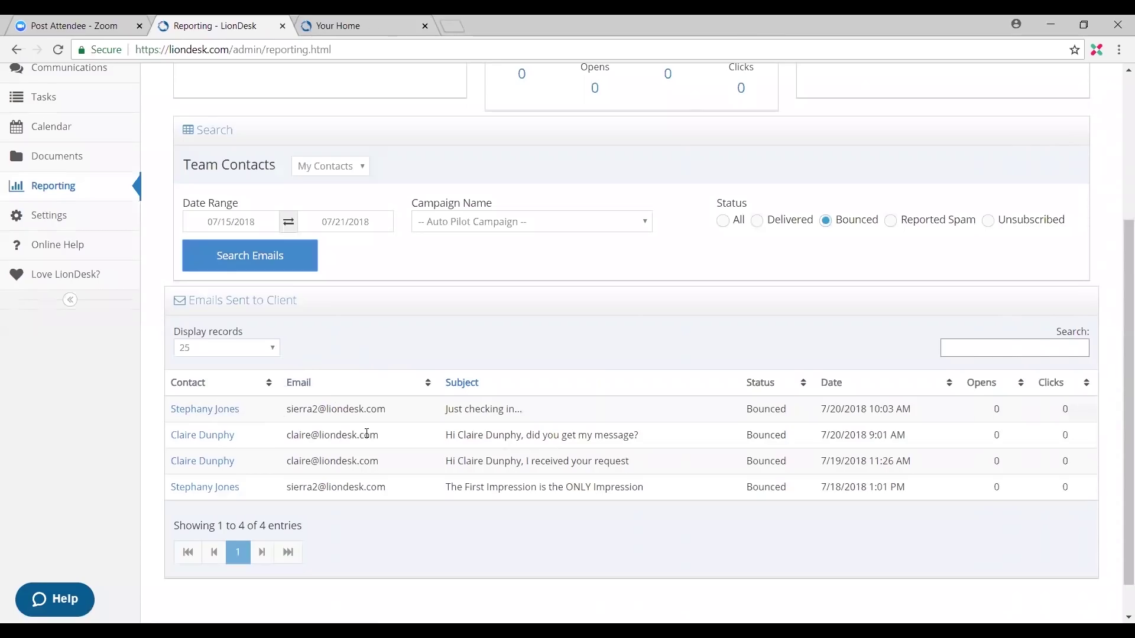
# Step: Open a bounced email's contact profile, then go back to the Reporting page
pyautogui.click(215, 416)
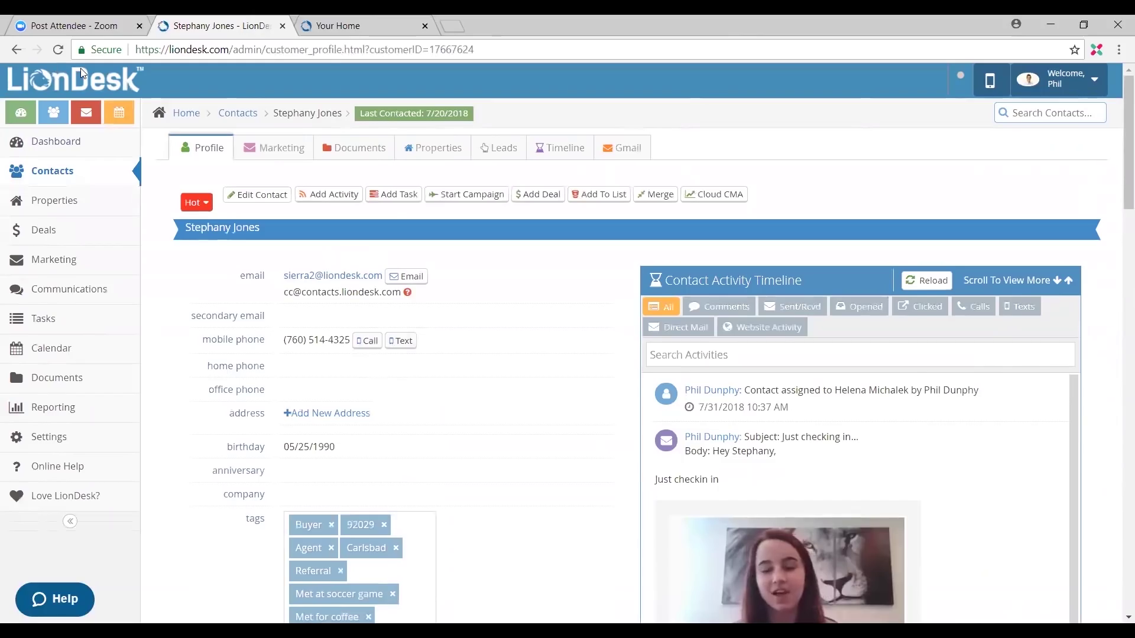
pyautogui.click(17, 50)
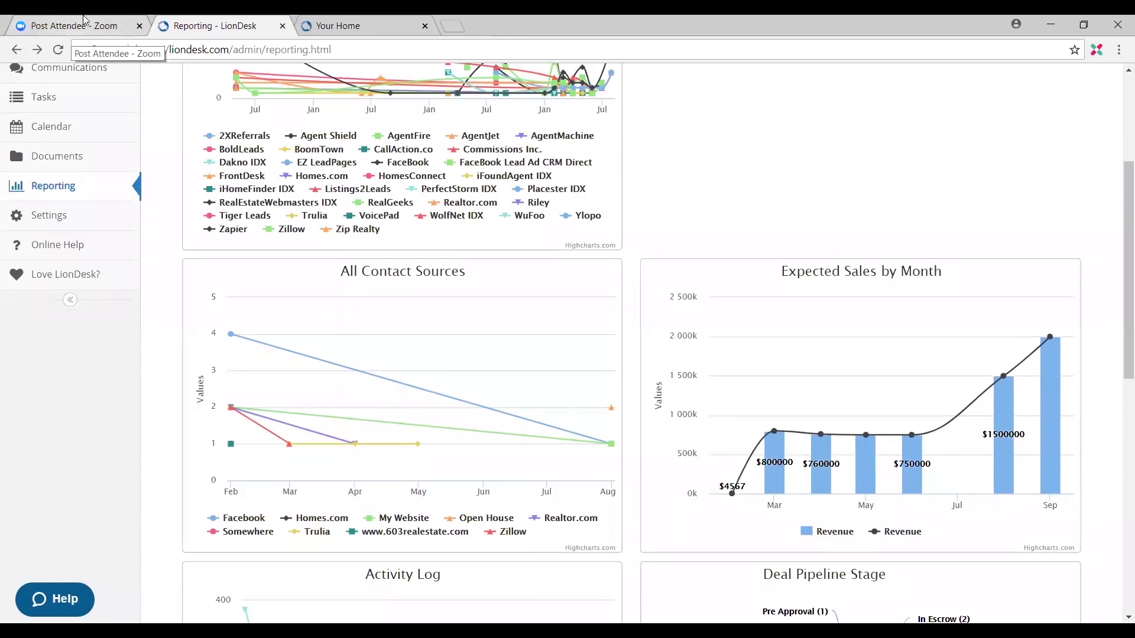
# Step: View the Leads Team Reporting By Team and By Agent tables, then return to Email Reporting
pyautogui.click(93, 190)
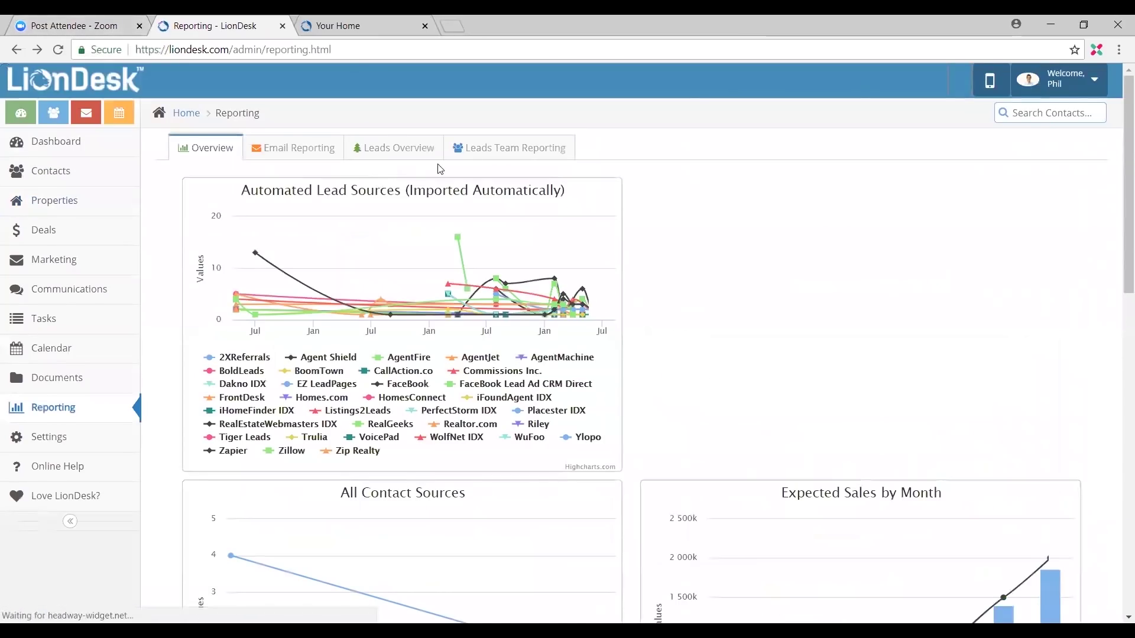
pyautogui.click(497, 155)
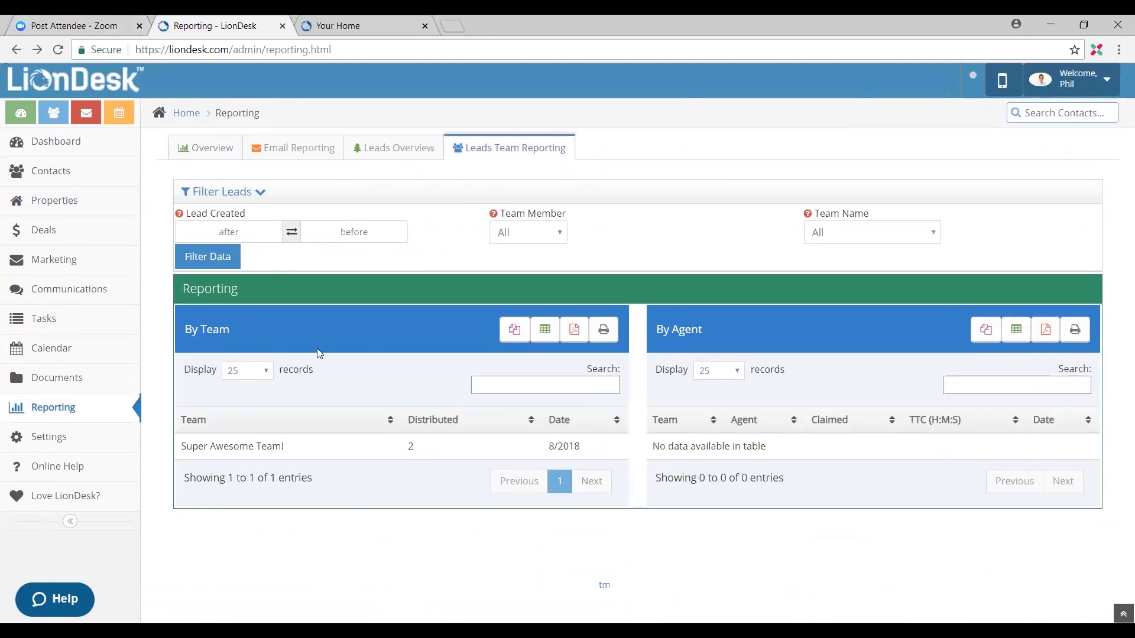
pyautogui.moveTo(242, 332); pyautogui.dragTo(186, 341)
pyautogui.moveTo(702, 329); pyautogui.dragTo(653, 336)
pyautogui.click(657, 367)
pyautogui.click(415, 156)
pyautogui.click(325, 155)
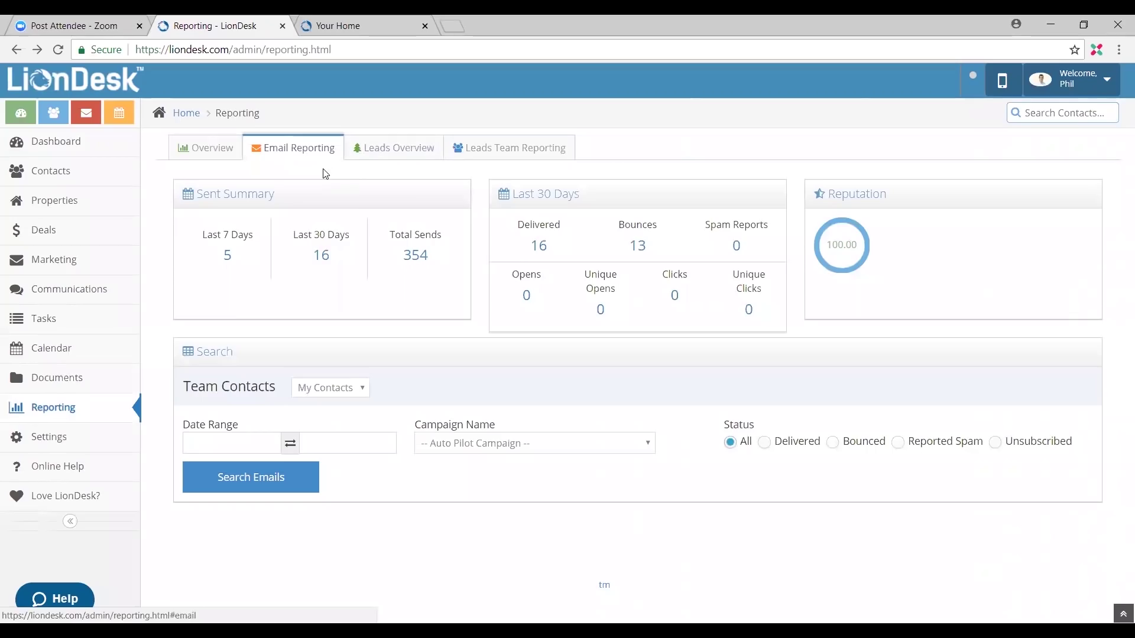
# Step: Keep Leads Overview at 25 records per page, then view lead distribution by team and agent
pyautogui.click(390, 155)
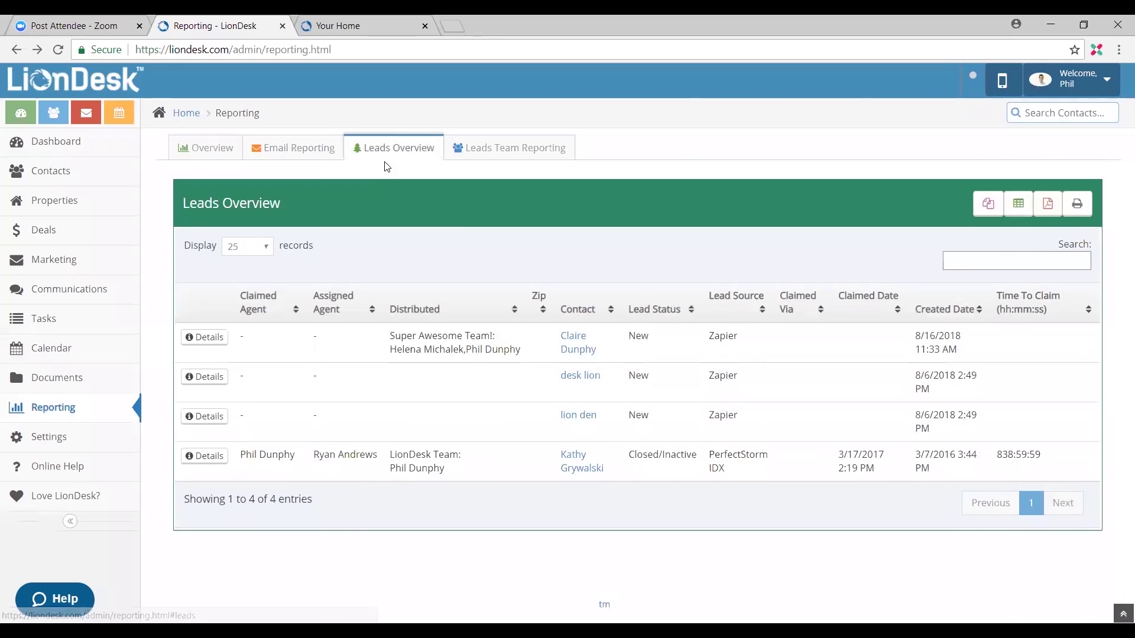
pyautogui.click(238, 253)
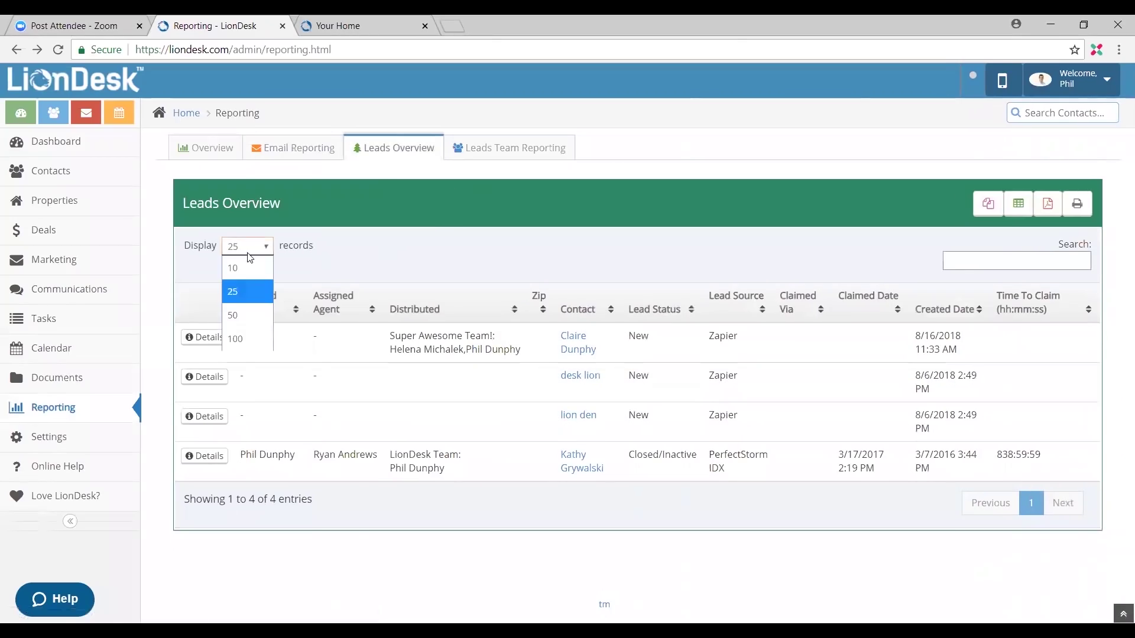
pyautogui.click(331, 267)
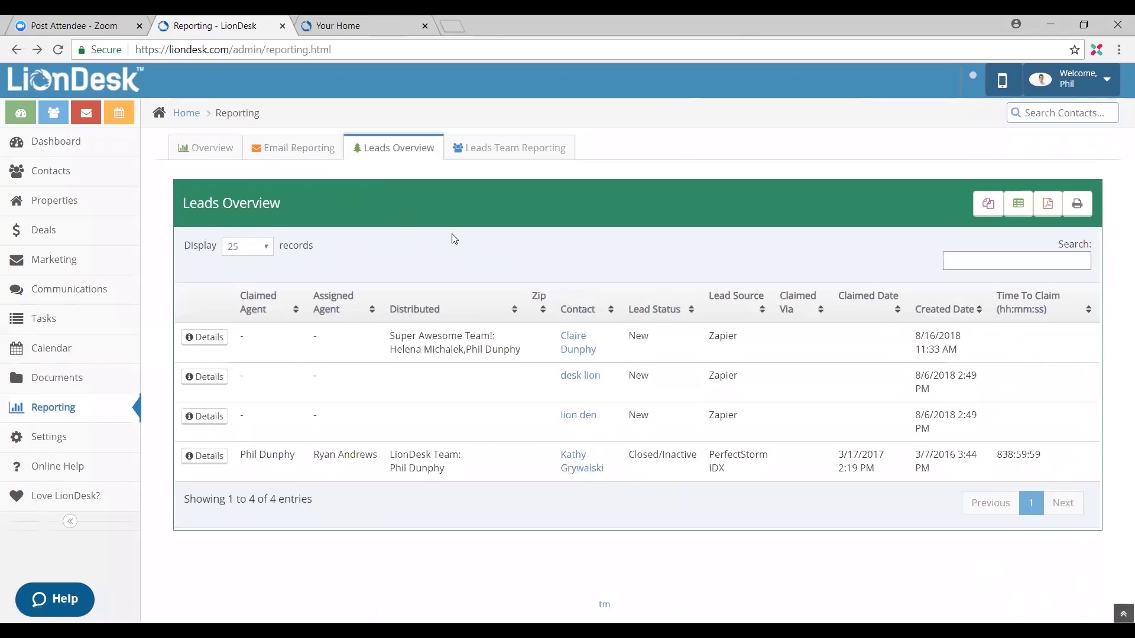
pyautogui.click(499, 151)
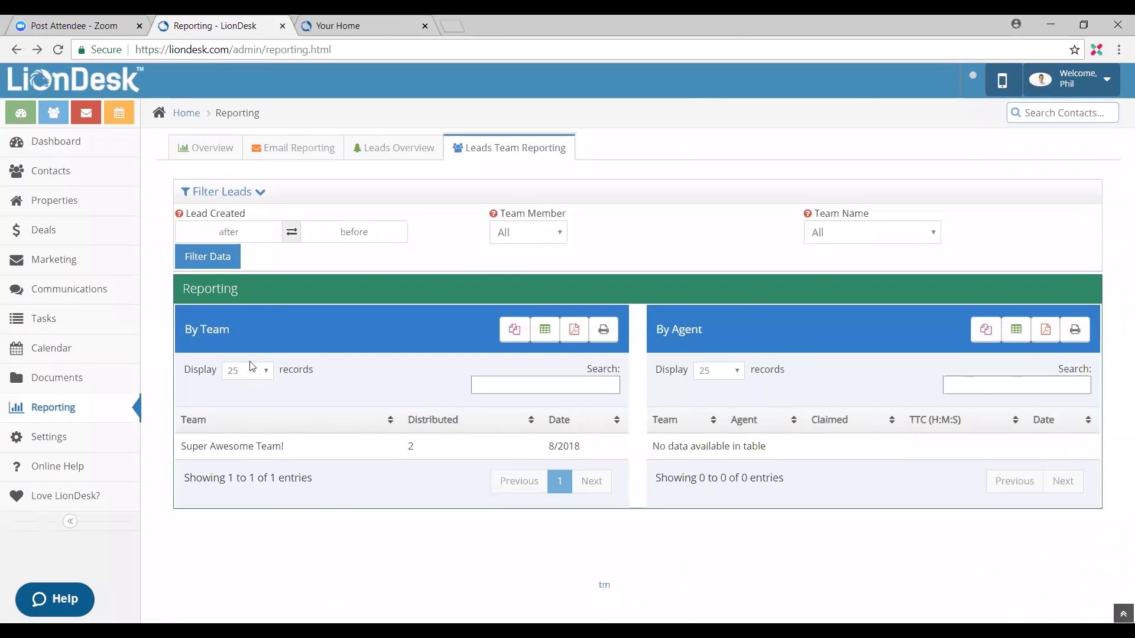
# Step: Filter the Leads Team Reporting to team 'A TEam'; no team or agent data returns
pyautogui.click(860, 237)
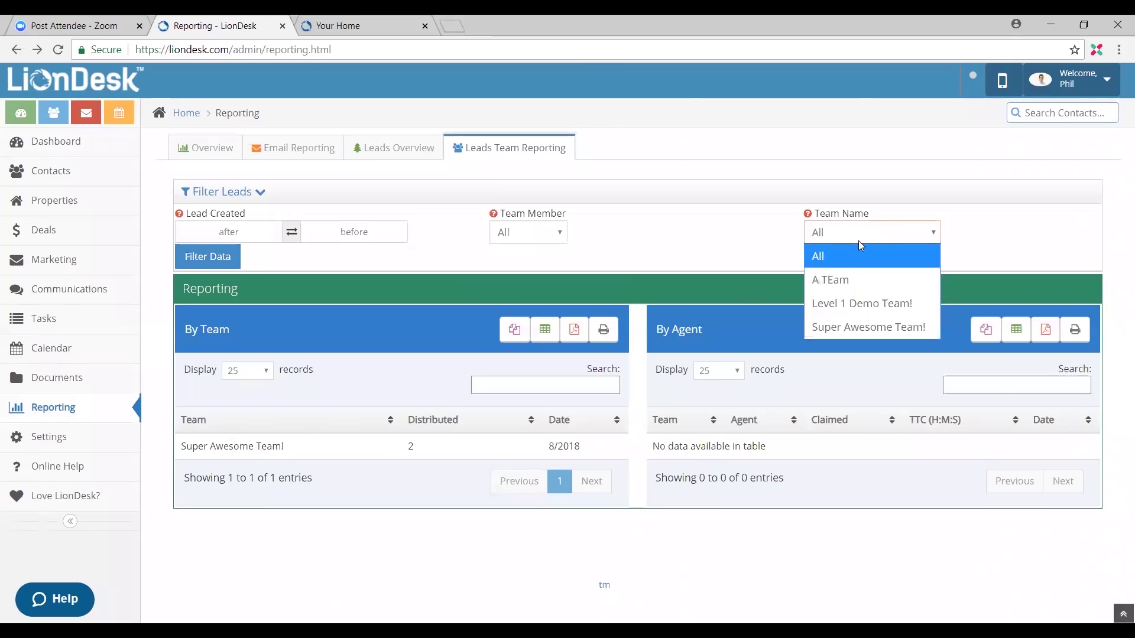
pyautogui.click(855, 290)
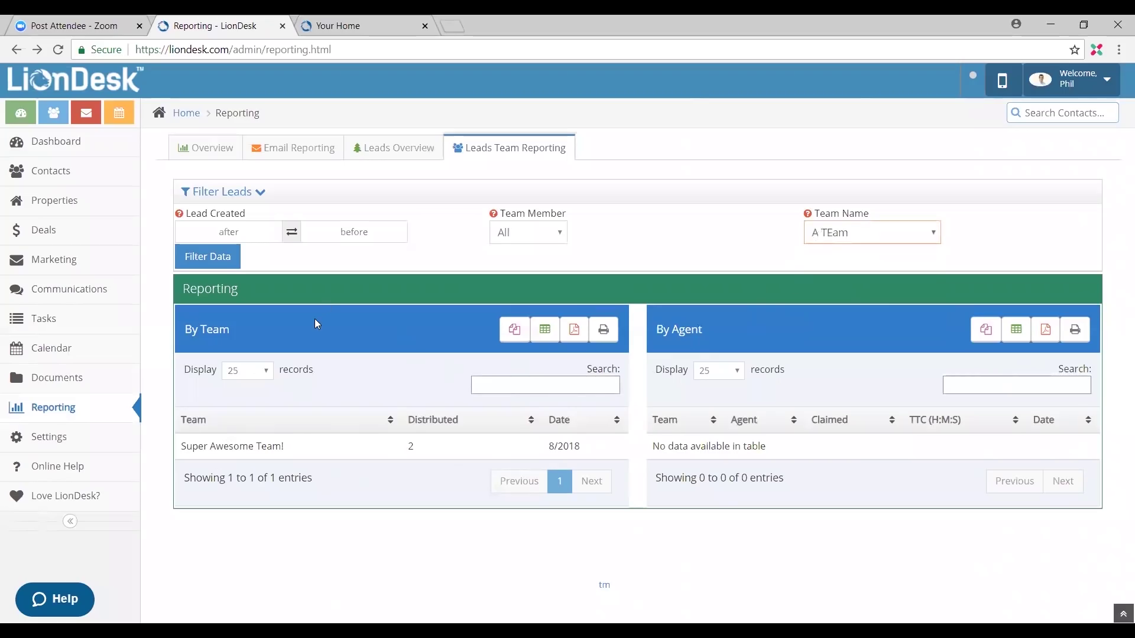
pyautogui.click(210, 255)
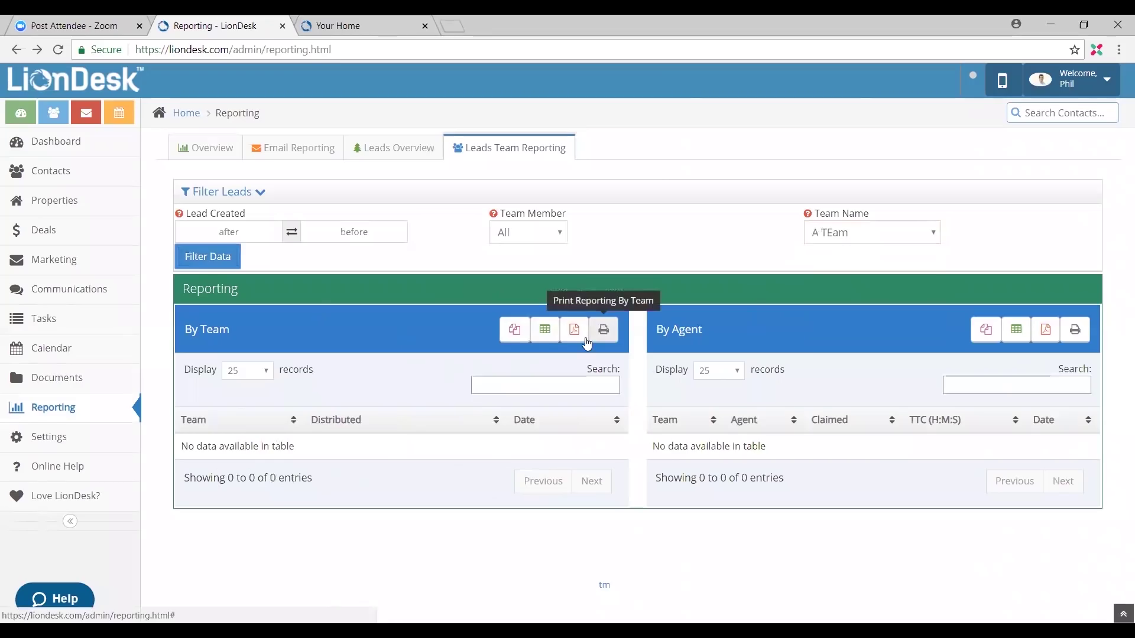
pyautogui.click(957, 390)
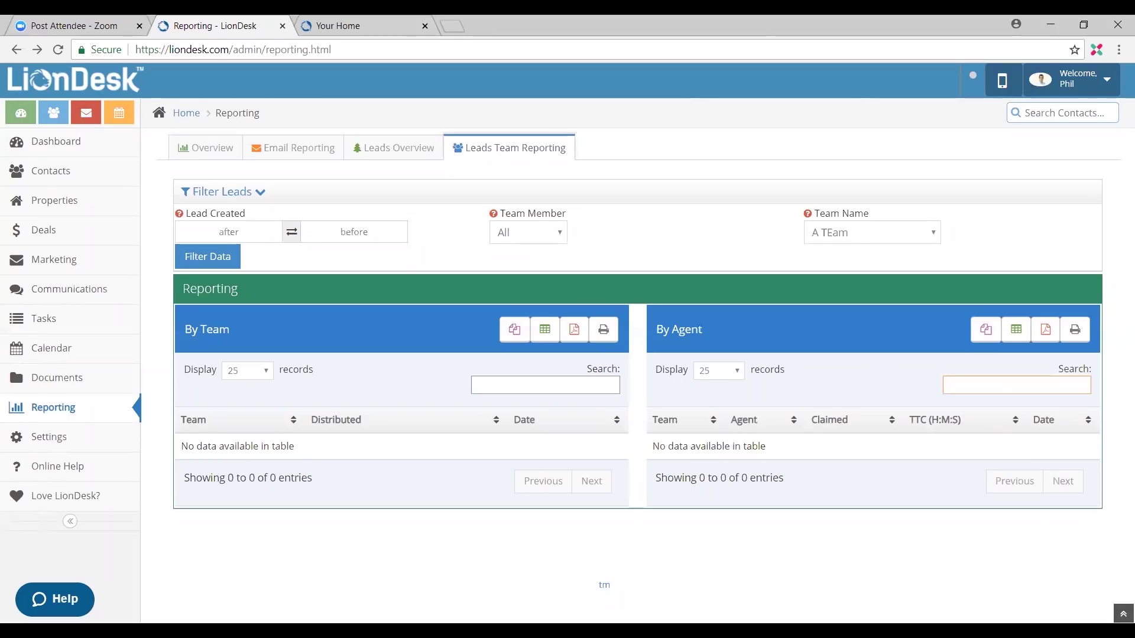
pyautogui.click(1063, 554)
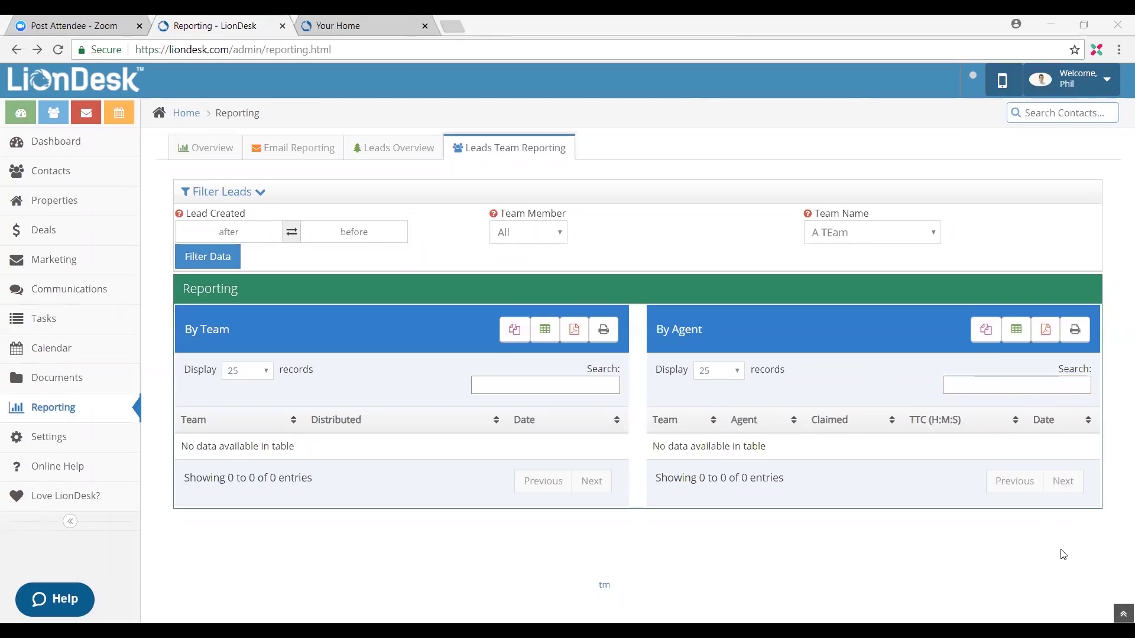
pyautogui.click(719, 589)
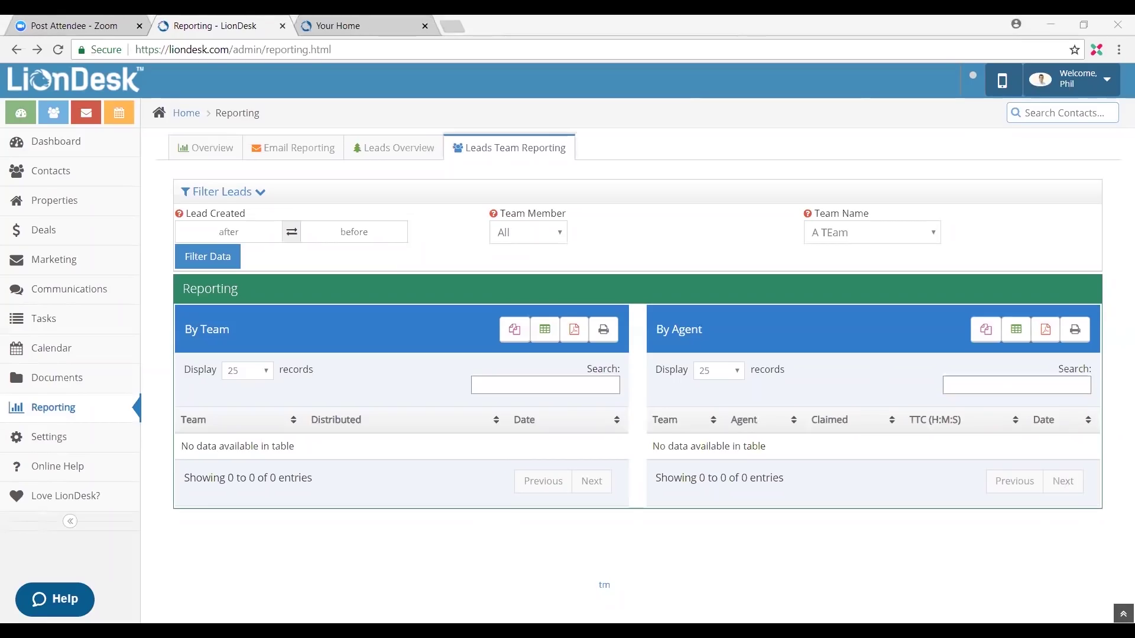